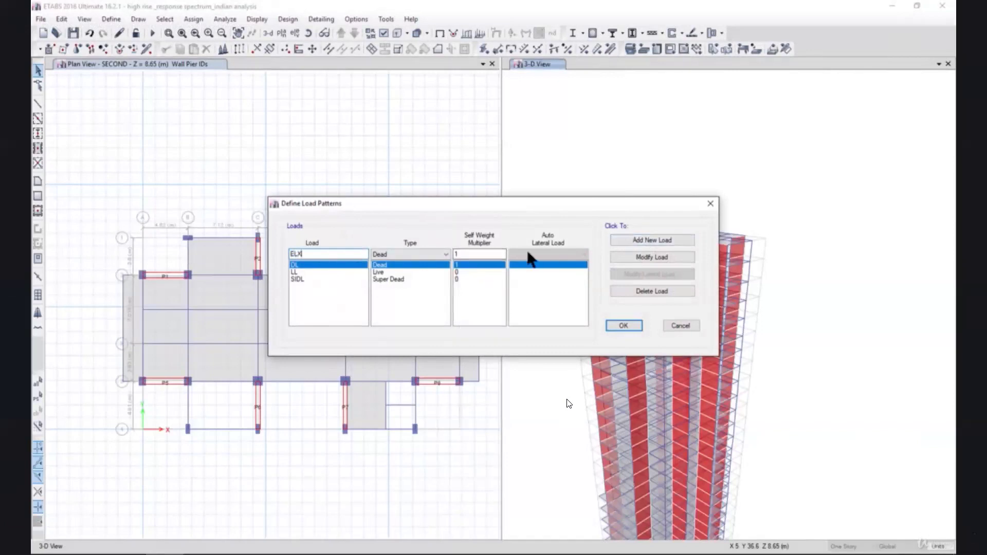
Add a load pattern ELX of type Seismic with the IS1893 2002 auto lateral load.
click(395, 255)
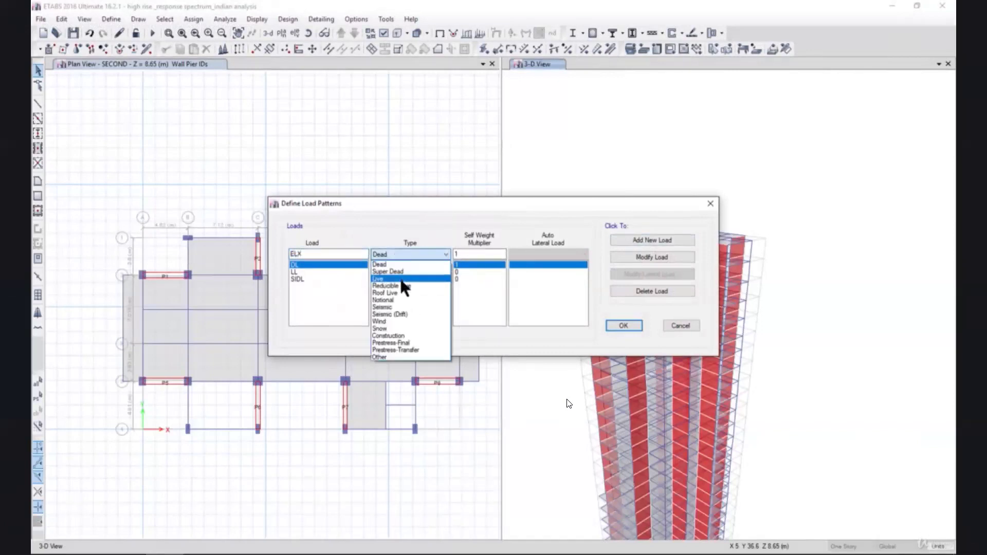
click(407, 312)
click(546, 255)
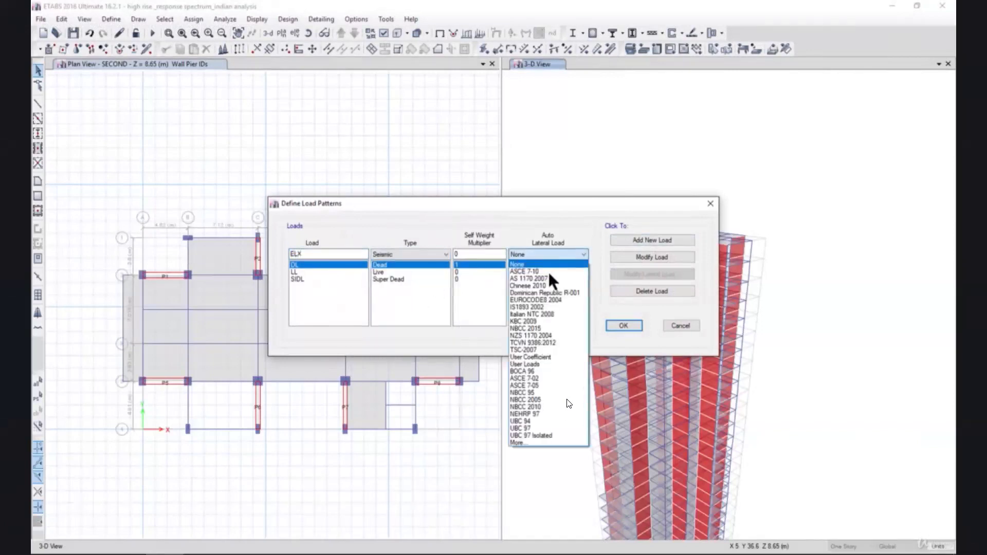
click(553, 307)
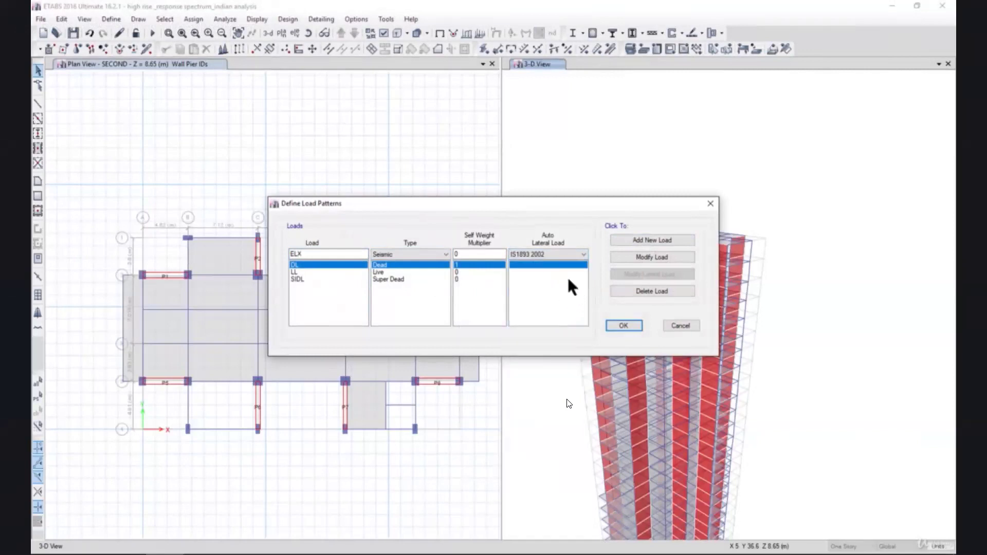
click(633, 242)
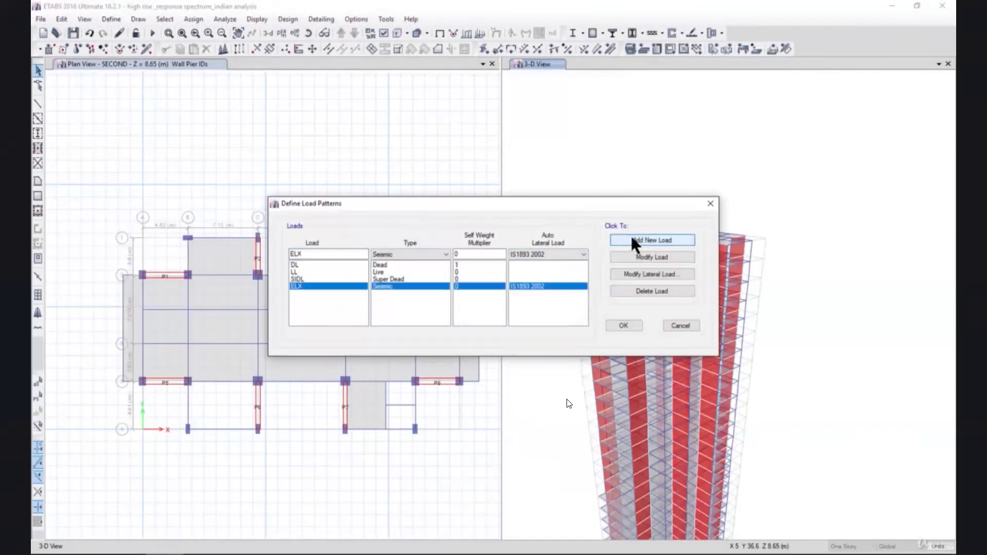
Add two more IS1893 2002 seismic load patterns named ELX+E and ELX-E.
click(318, 256)
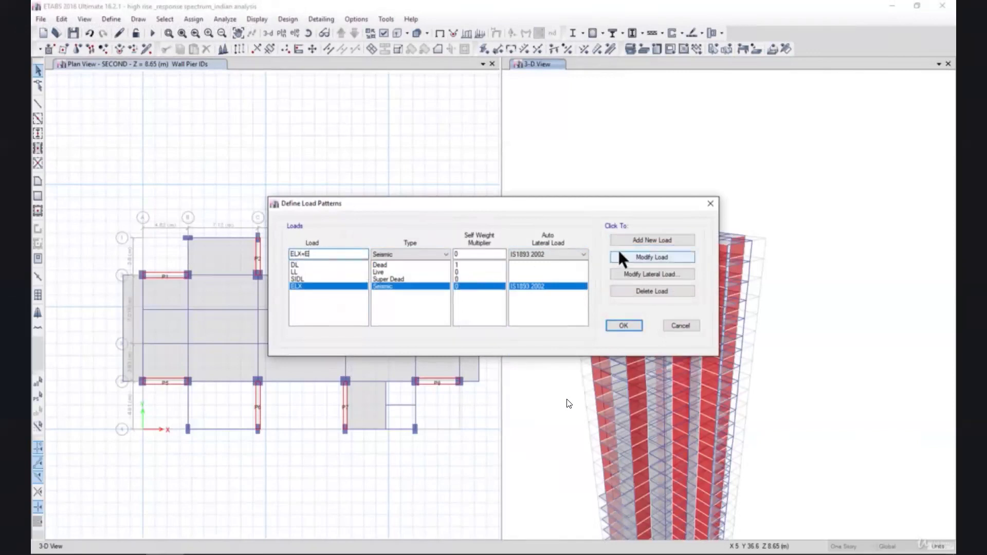
click(642, 241)
click(319, 255)
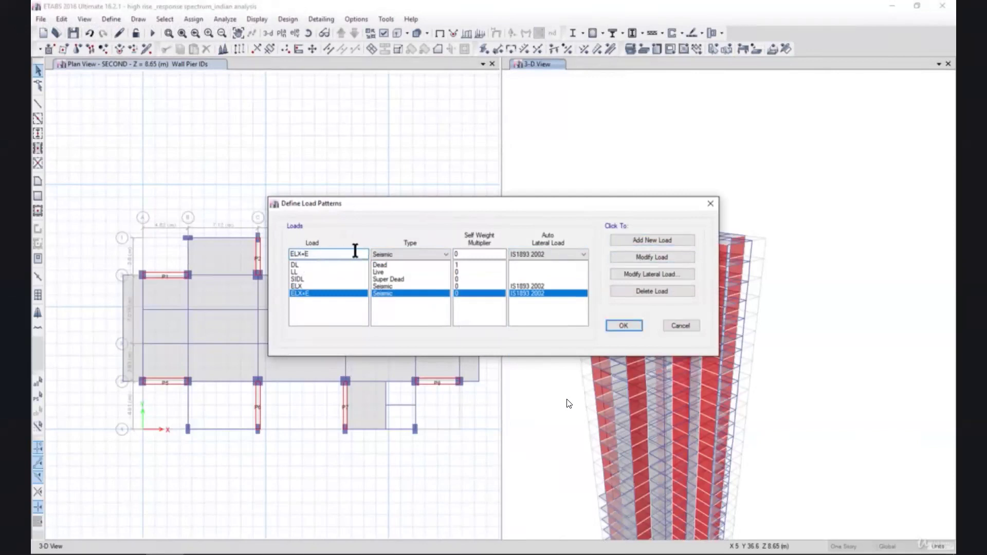
text(-)
click(643, 243)
click(301, 255)
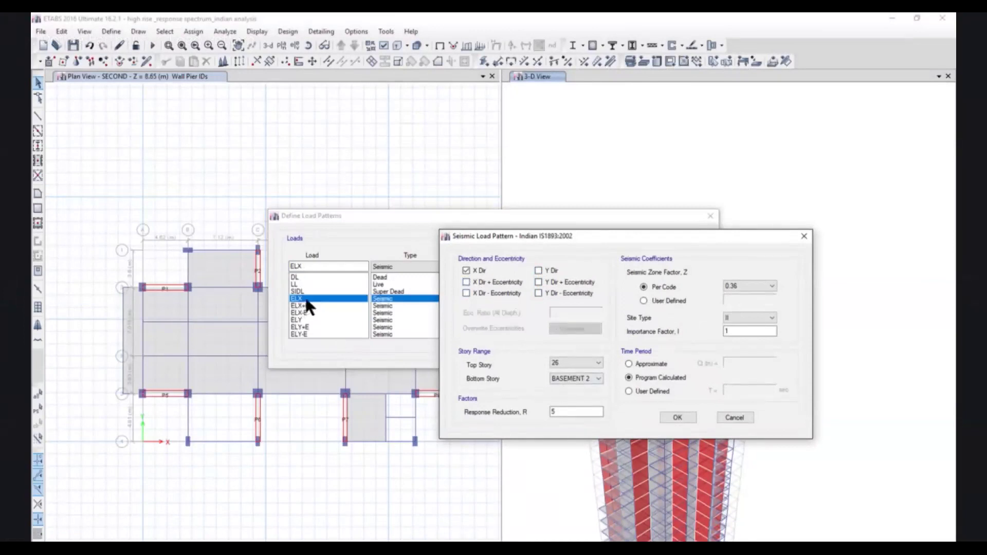
Set the ELX lateral load's bottom story to STILT and its seismic zone factor Z to 0.24.
click(571, 376)
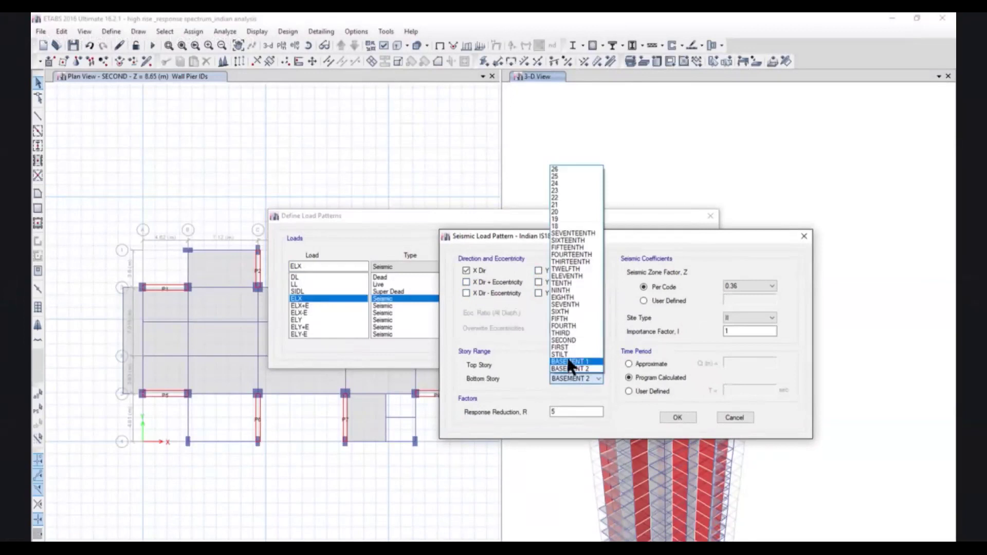
click(566, 354)
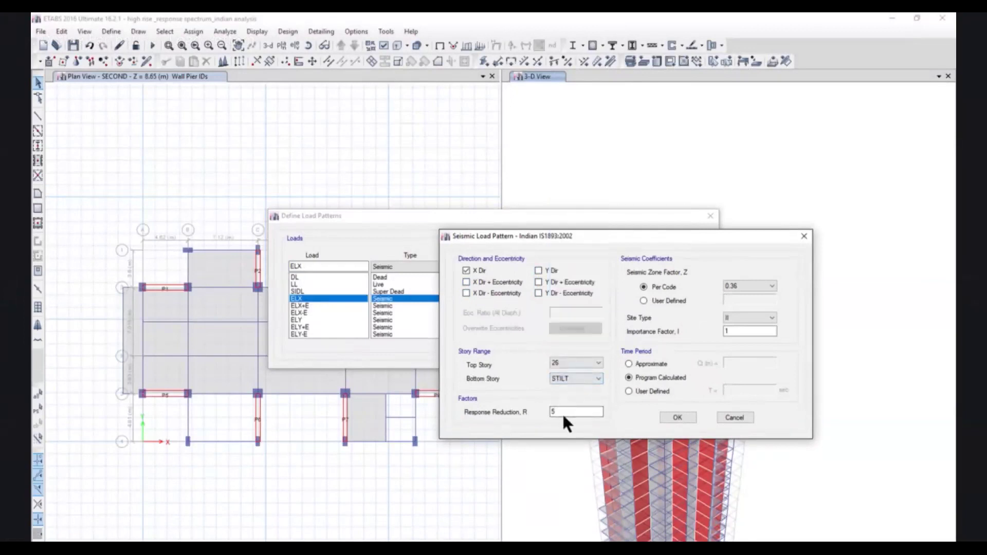
click(732, 284)
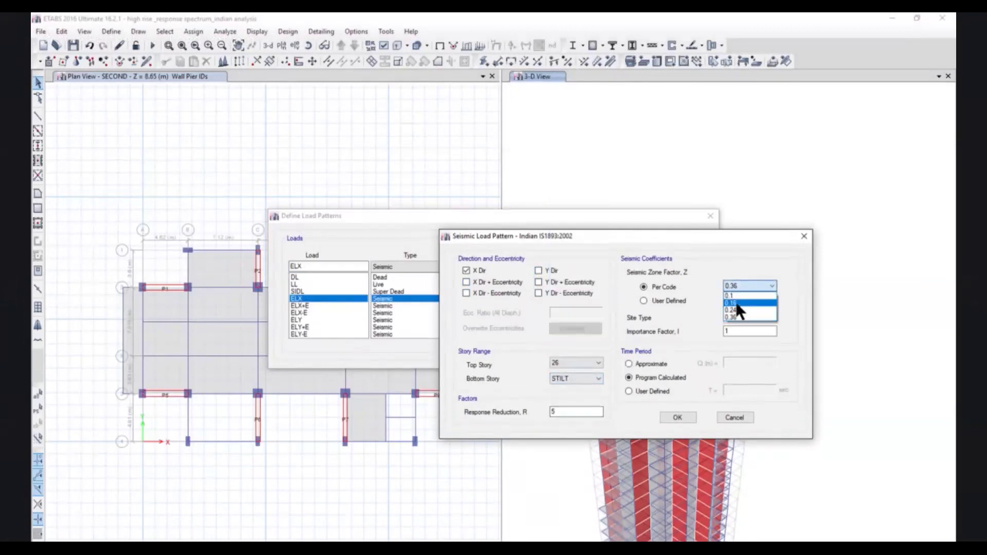
click(731, 310)
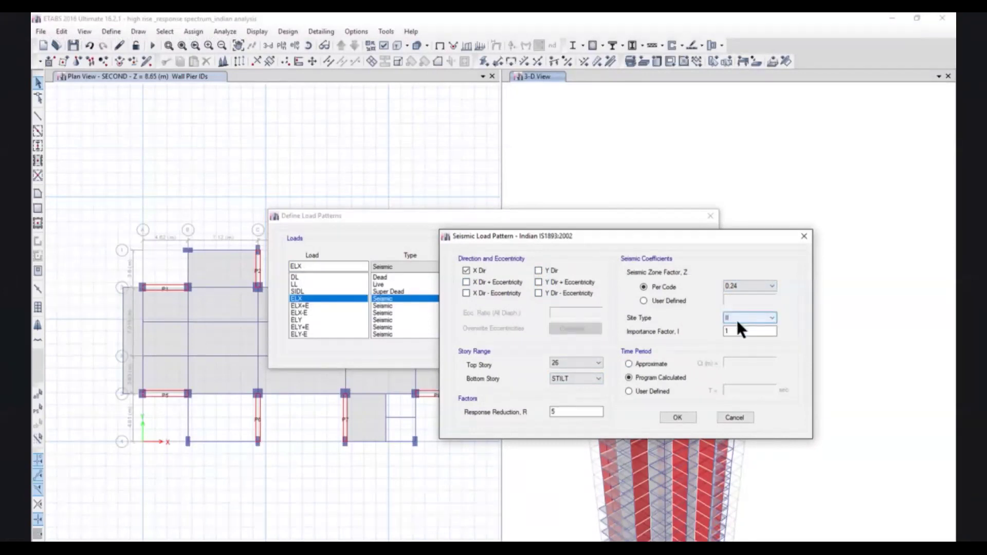
Set the ELX importance factor to 1.2 and its user-defined time period to 2.242 sec.
key(Tab)
text(1.2)
click(652, 391)
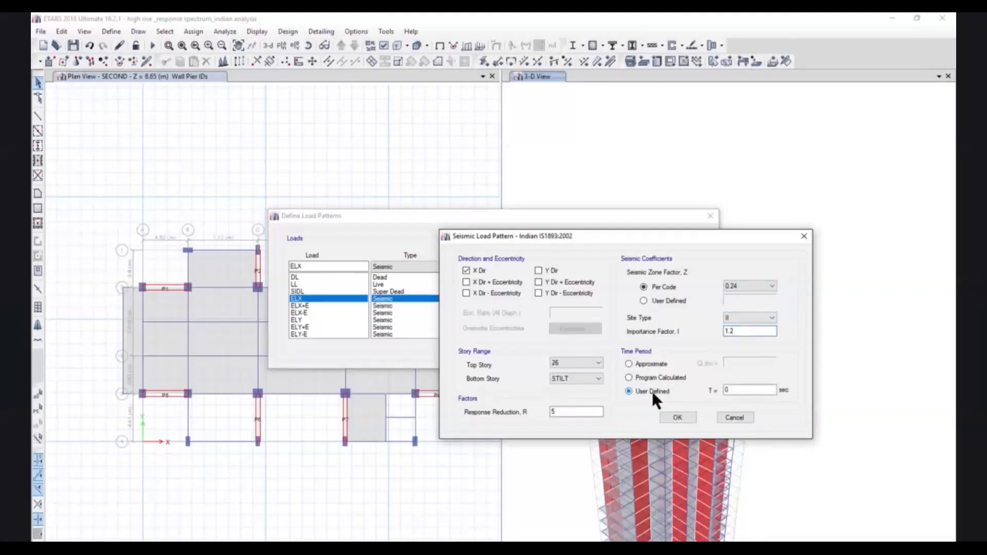
double_click(734, 391)
text(2.242)
click(676, 417)
Set the ELX+E lateral load to X Dir + Eccentricity only, with bottom story STILT and zone factor 0.24.
click(393, 305)
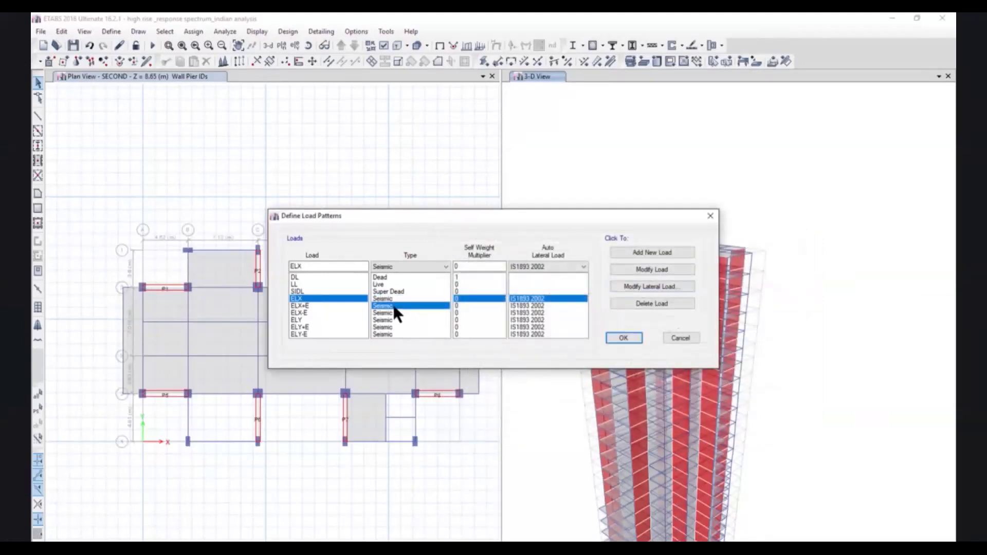
click(645, 293)
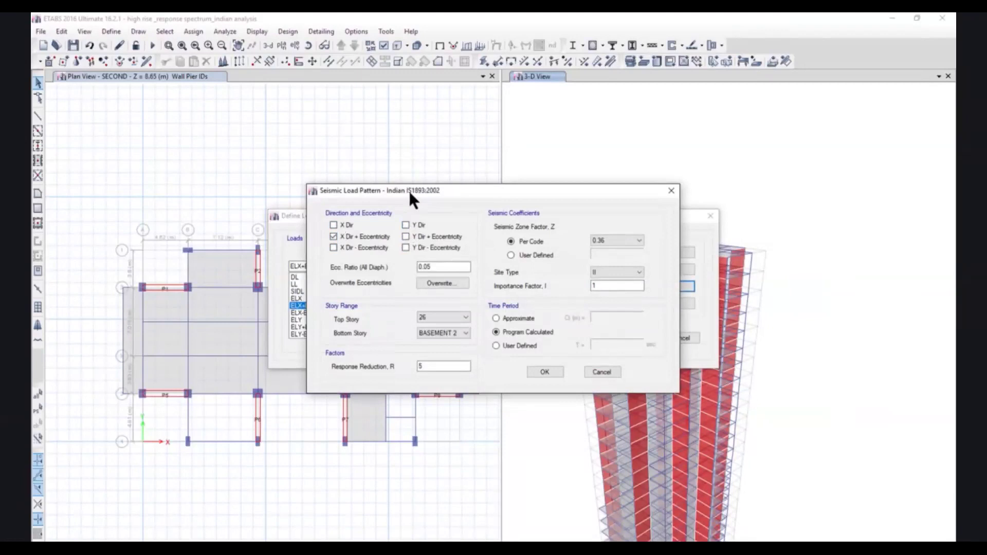
drag(409, 190, 559, 216)
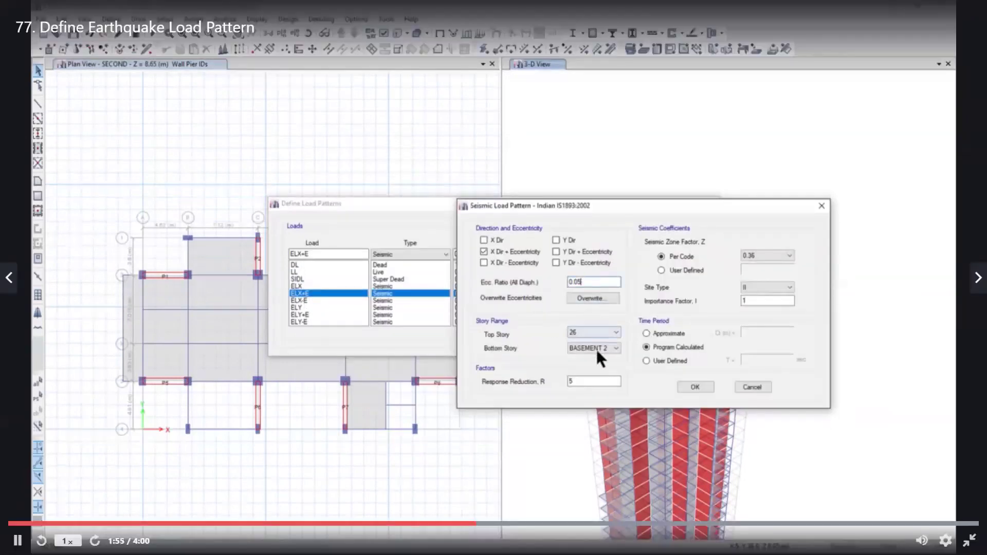
click(596, 350)
click(606, 405)
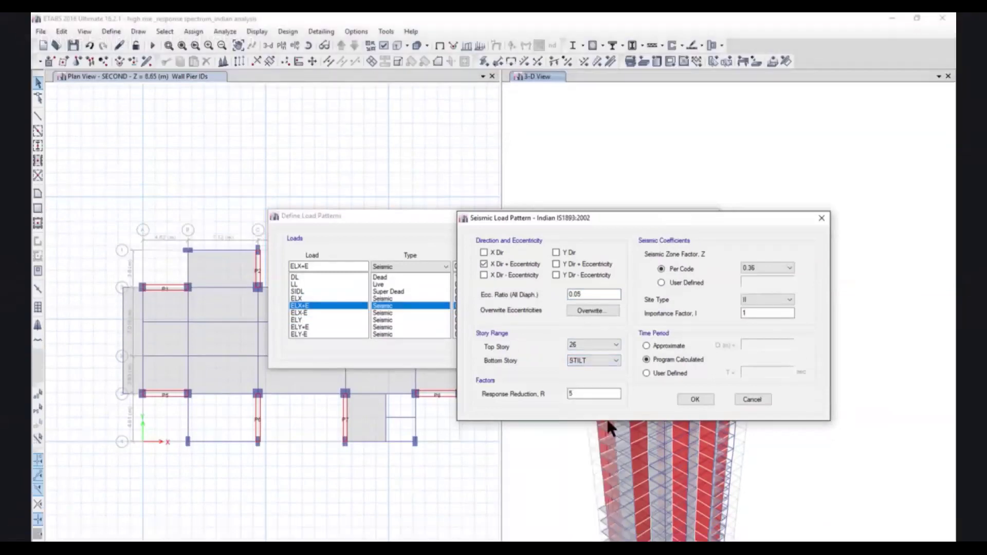
click(769, 268)
click(761, 289)
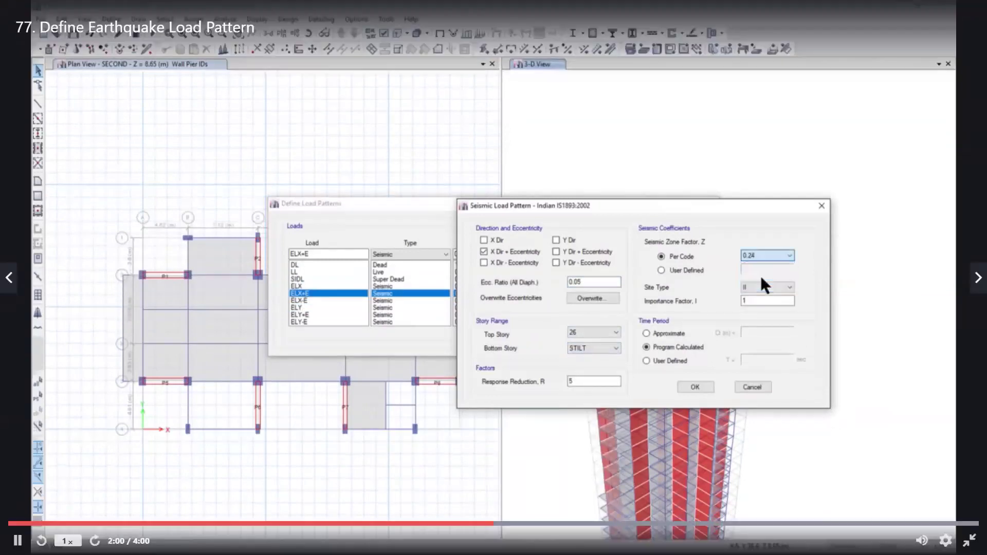
Give the ELX+E lateral load a user-defined time period of 2.242 sec.
click(676, 374)
drag(752, 373, 730, 375)
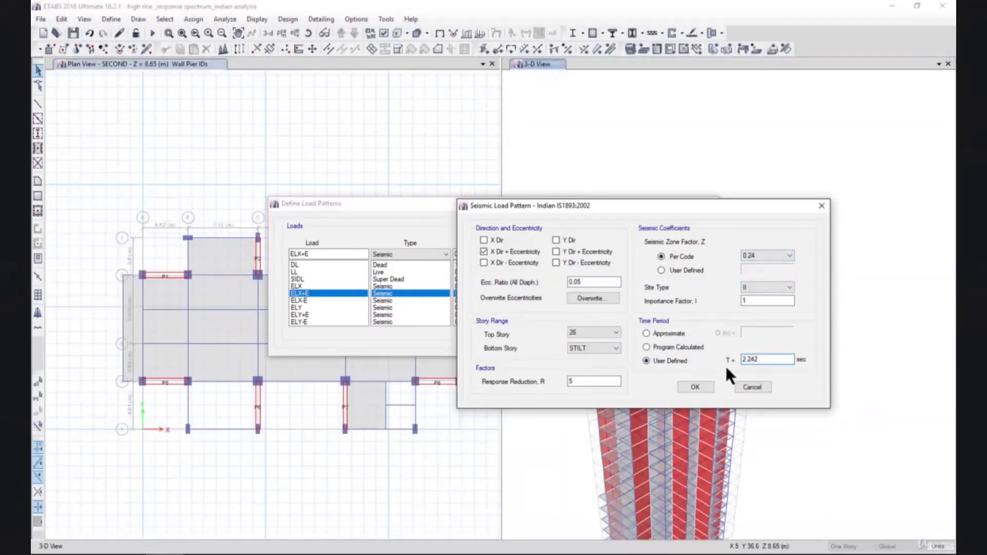
click(708, 387)
Restrict the ELX-E lateral load to X Dir - Eccentricity and set its bottom story to STILT.
click(621, 287)
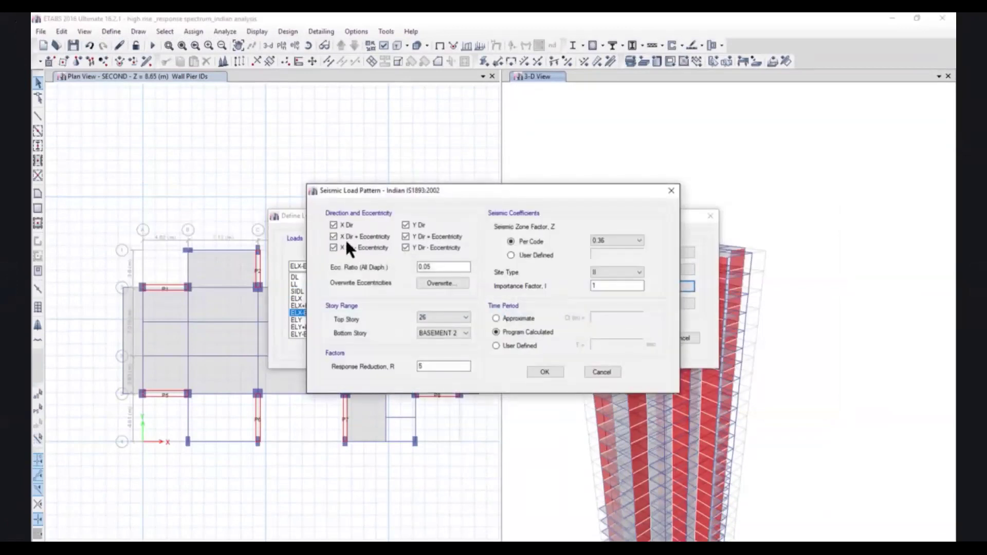
click(406, 225)
click(406, 247)
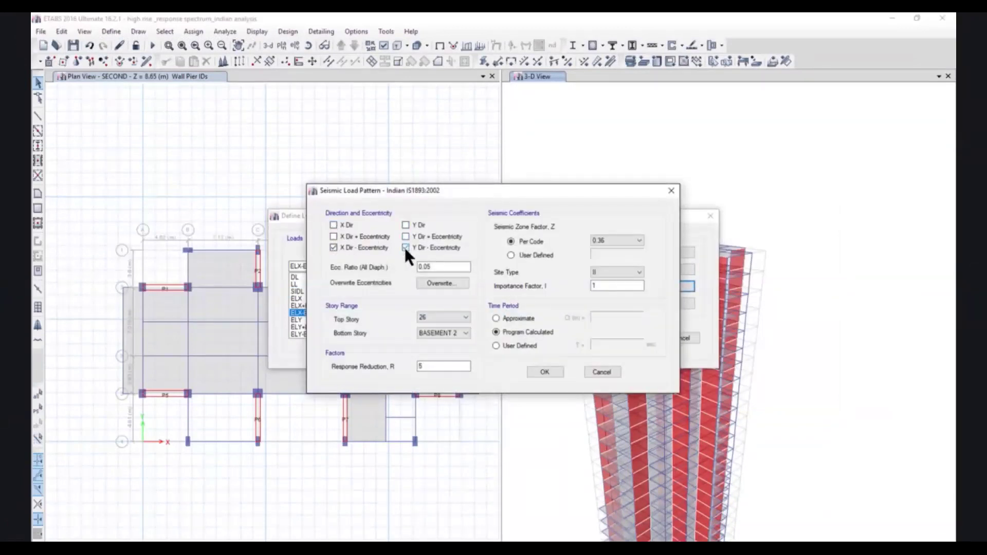
click(447, 330)
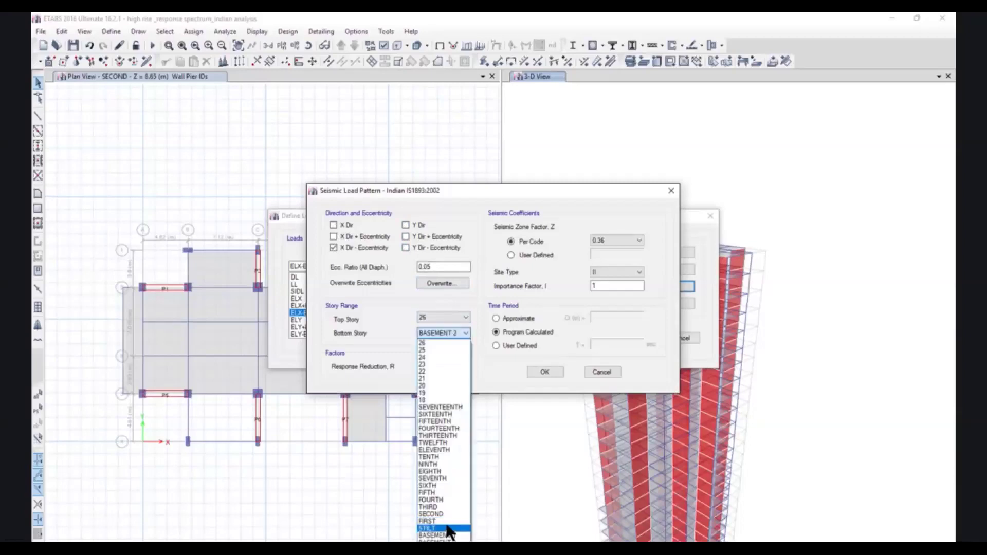
click(448, 529)
Set the ELX-E seismic zone factor to 0.24 and enter a user-defined time period.
click(632, 240)
click(605, 266)
click(530, 337)
text(2)
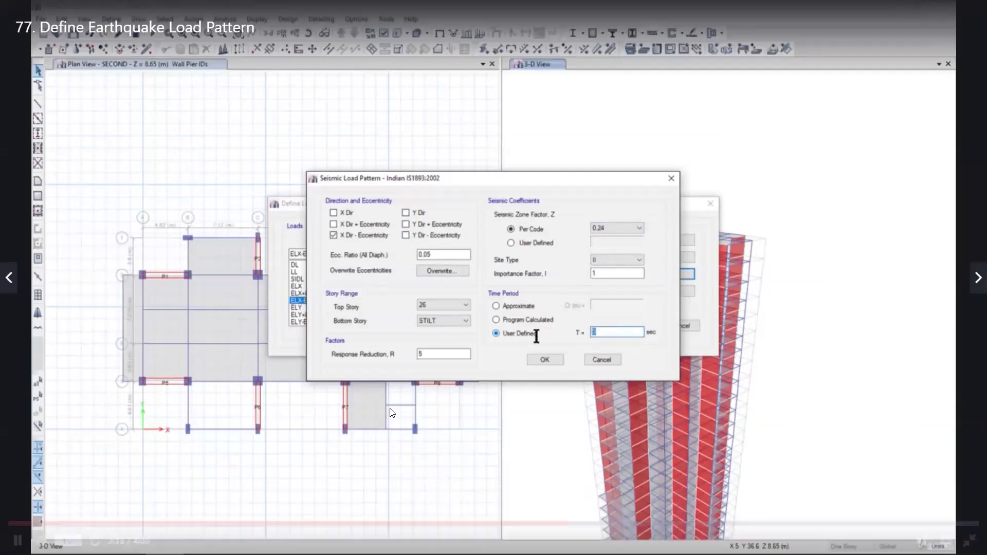
text(.1)
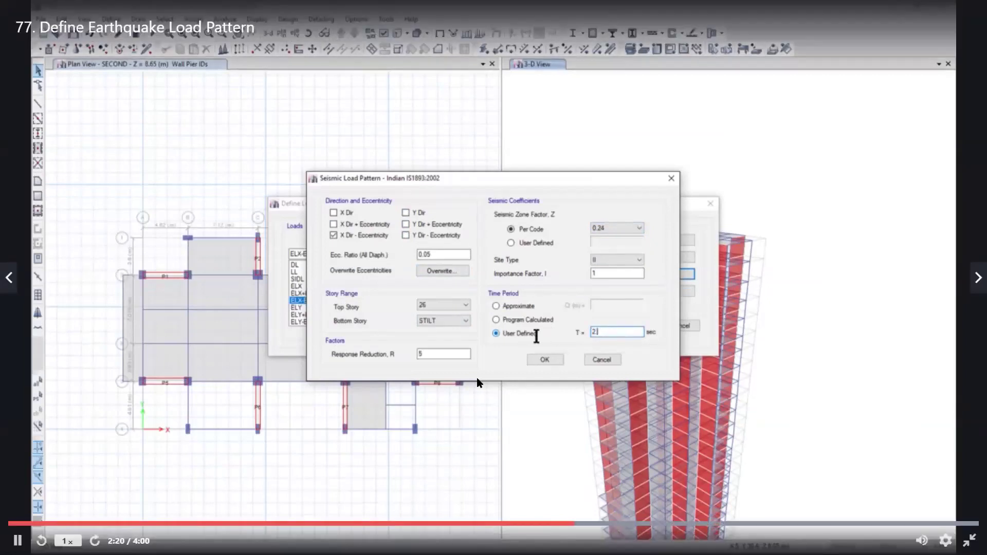
click(545, 360)
Restrict the ELY lateral load to Y Dir without eccentricity and set its bottom story to STILT.
click(324, 308)
click(651, 274)
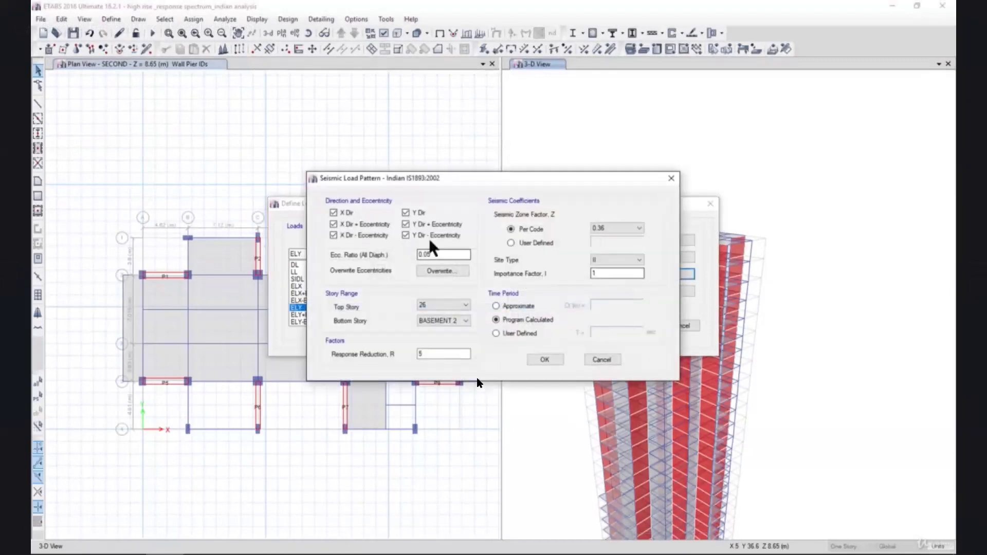
click(406, 224)
click(406, 235)
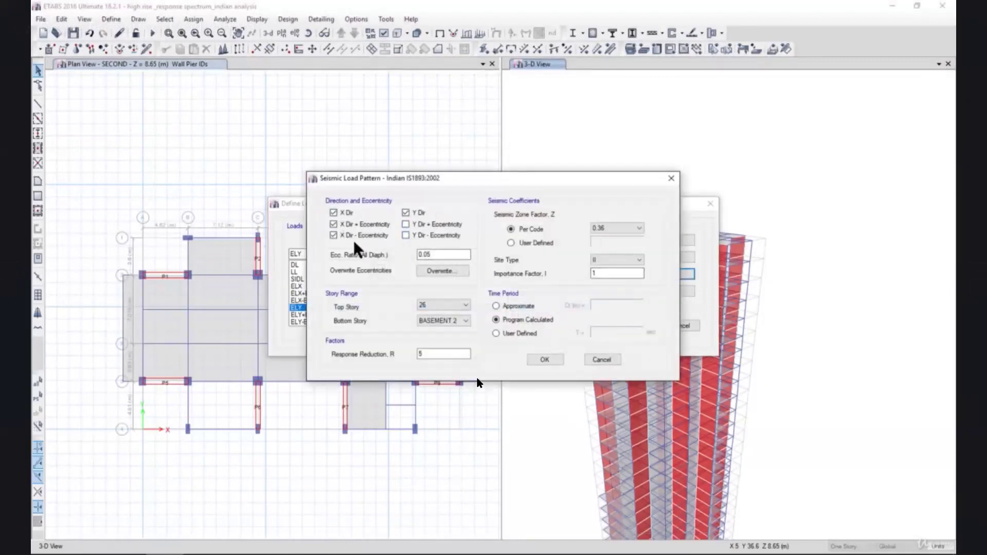
click(333, 235)
click(334, 225)
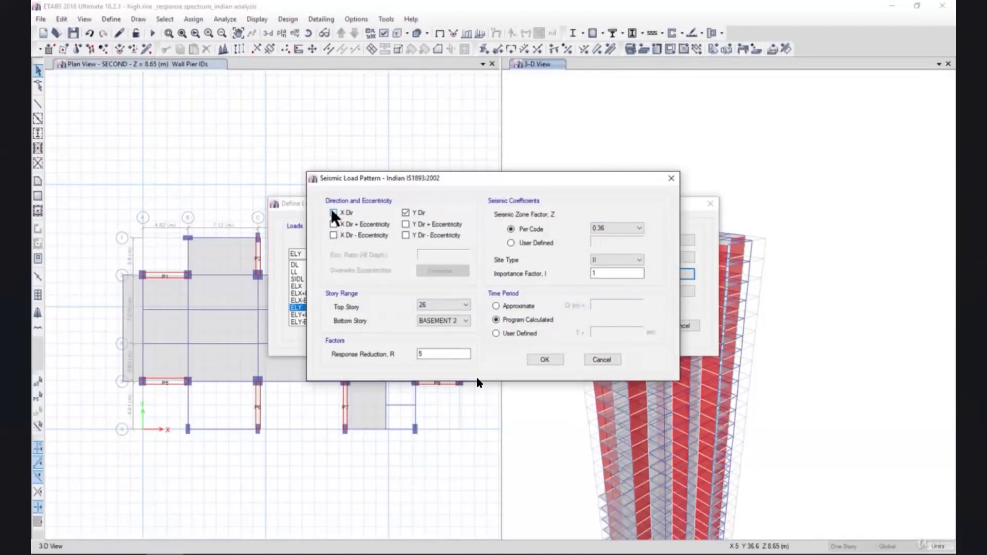
click(445, 321)
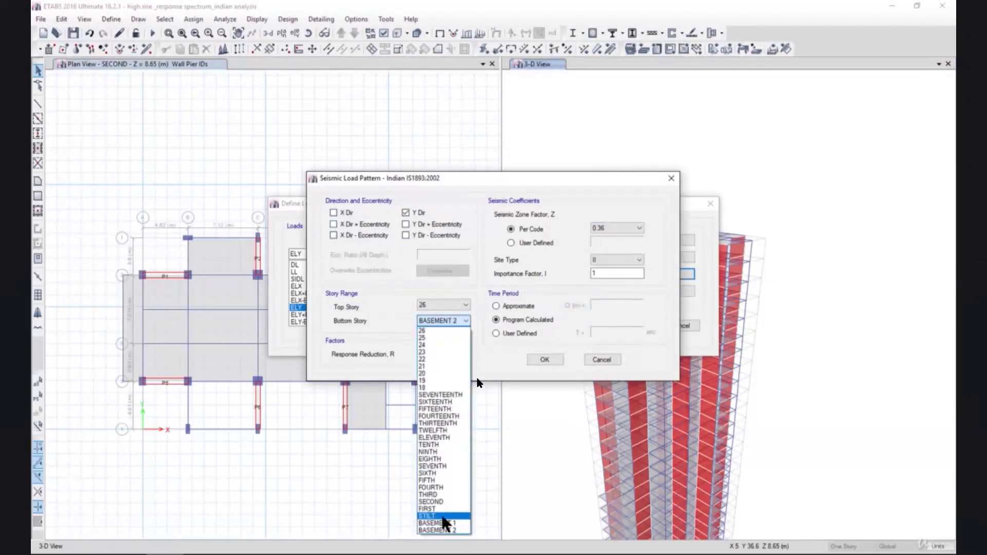
click(442, 517)
Set the ELY seismic zone factor to 0.24 and its user-defined time period to 2.242 sec.
click(606, 228)
click(606, 252)
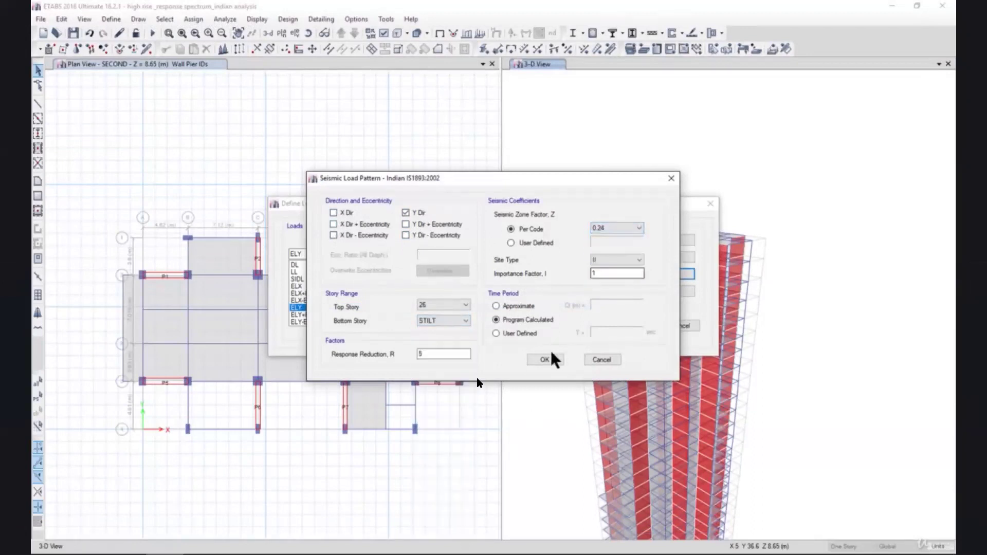
click(520, 334)
text(2.242)
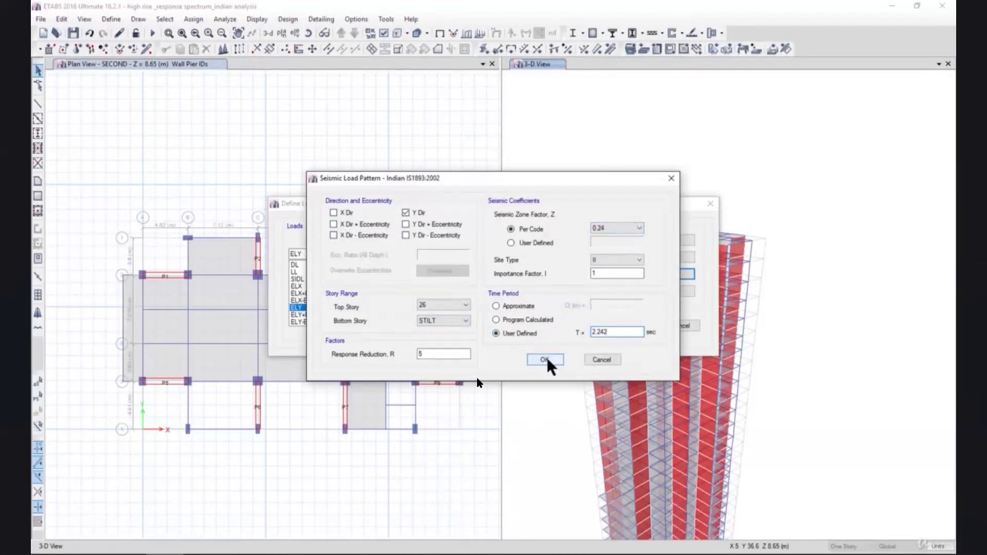
click(544, 360)
Restrict the ELY+E lateral load's direction to Y Dir + Eccentricity only.
click(385, 315)
click(631, 275)
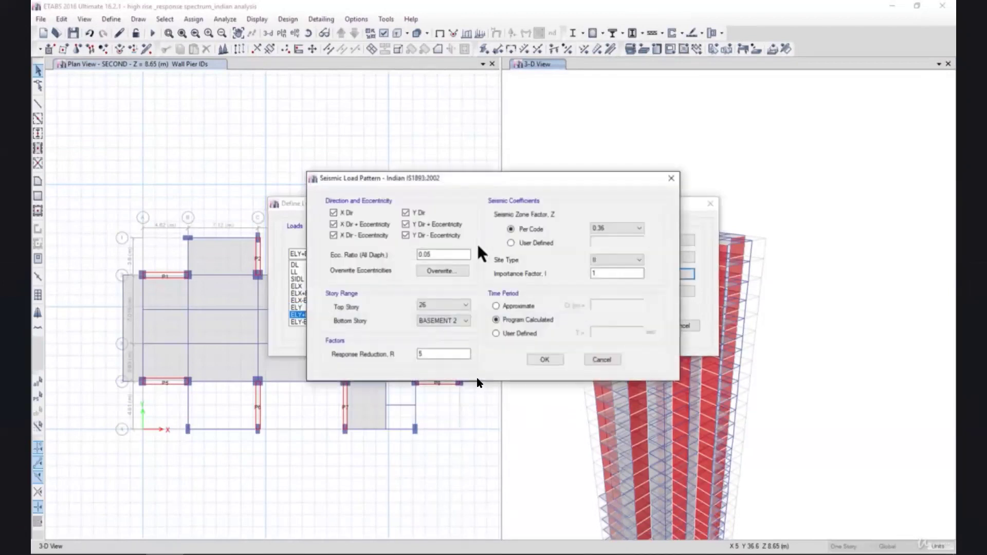
click(406, 213)
click(406, 236)
click(334, 235)
click(333, 224)
click(334, 212)
Set the ELY+E bottom story to STILT and its seismic zone factor to 0.24.
click(441, 323)
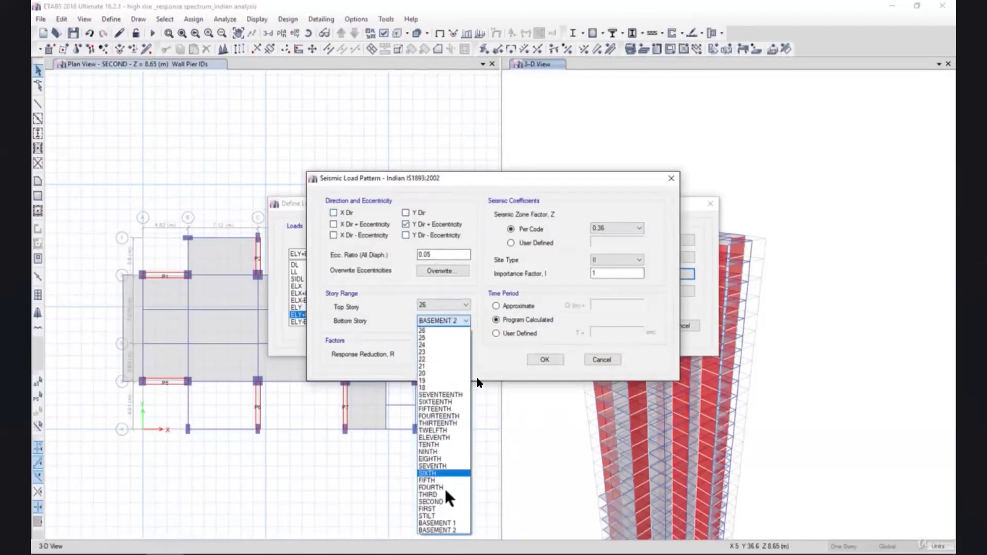
click(442, 518)
click(614, 229)
click(620, 250)
Set the ELY+E importance factor to 1.2 and its user-defined time period to 2.242 sec.
click(513, 333)
double_click(591, 332)
click(604, 274)
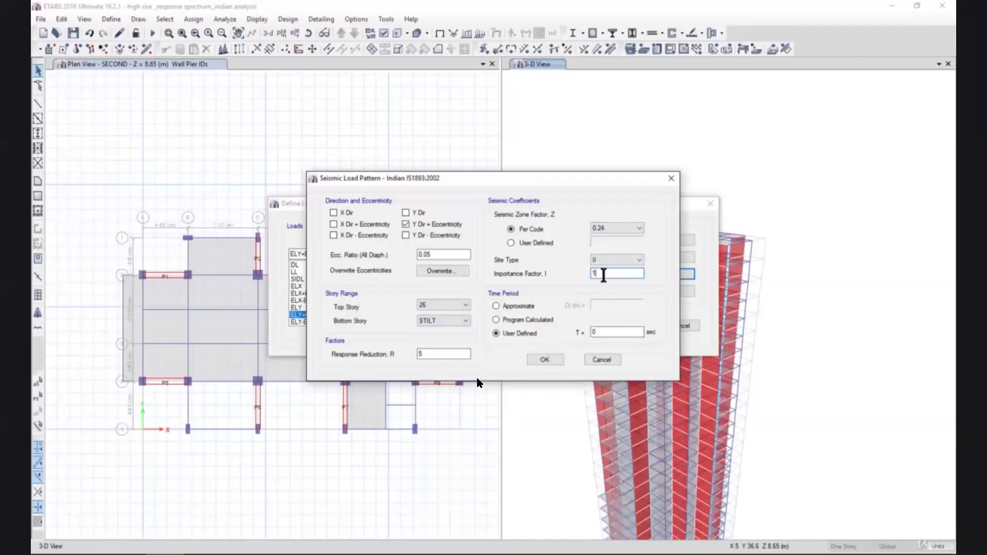
text(.2)
double_click(594, 332)
text(2.242)
click(544, 359)
Reopen the ELY lateral load settings and update the importance factor.
click(301, 308)
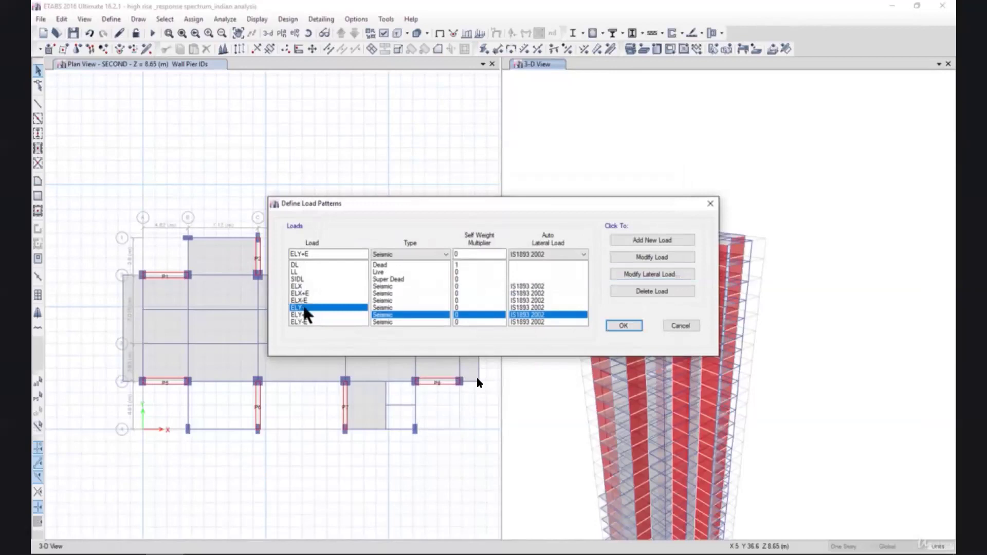
click(613, 279)
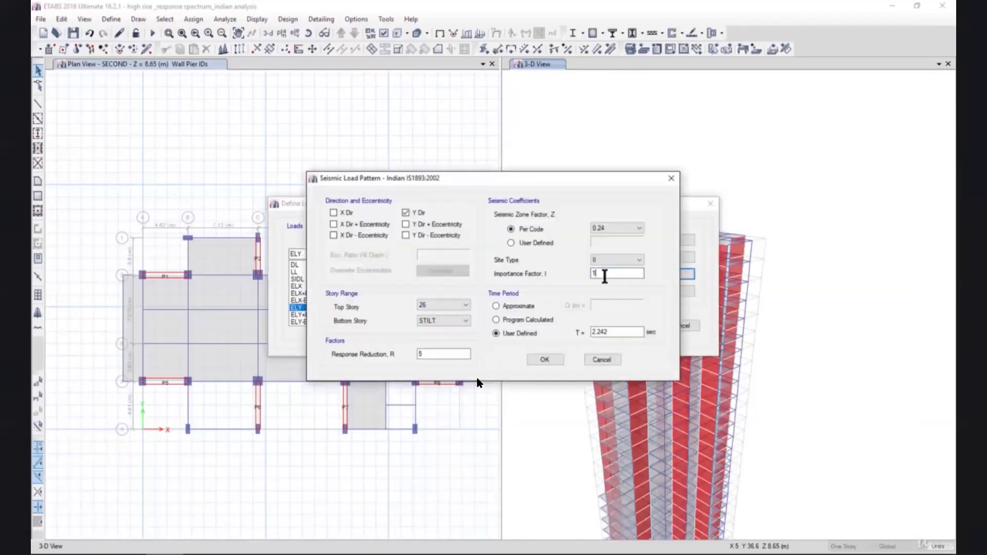
click(544, 360)
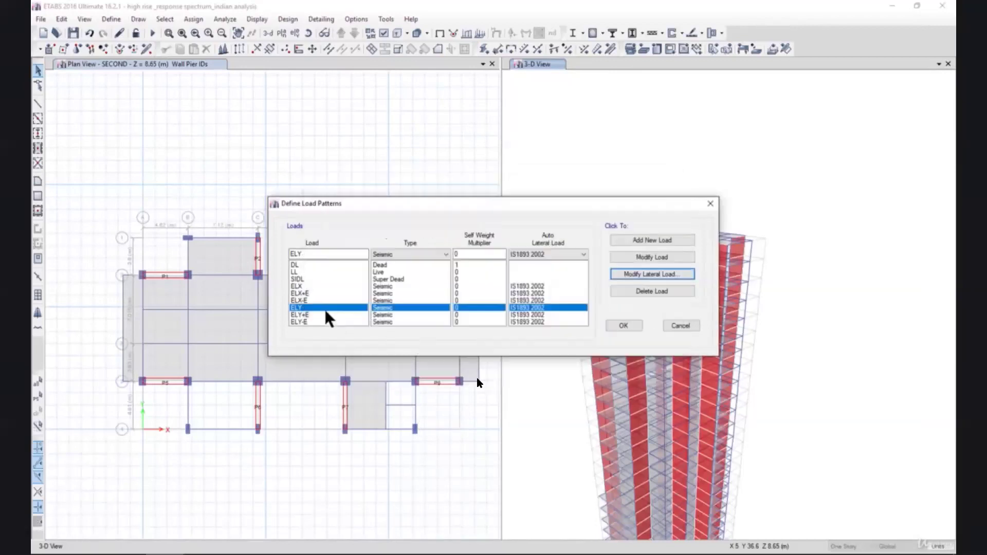
Update the importance factor in the ELX-E and ELX+E lateral load settings.
click(325, 301)
click(668, 274)
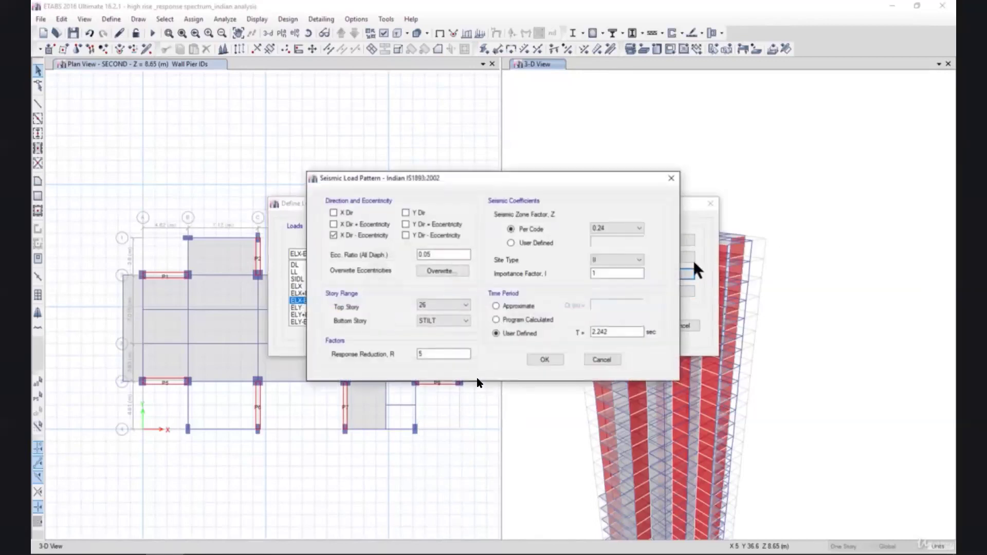
click(545, 359)
click(324, 294)
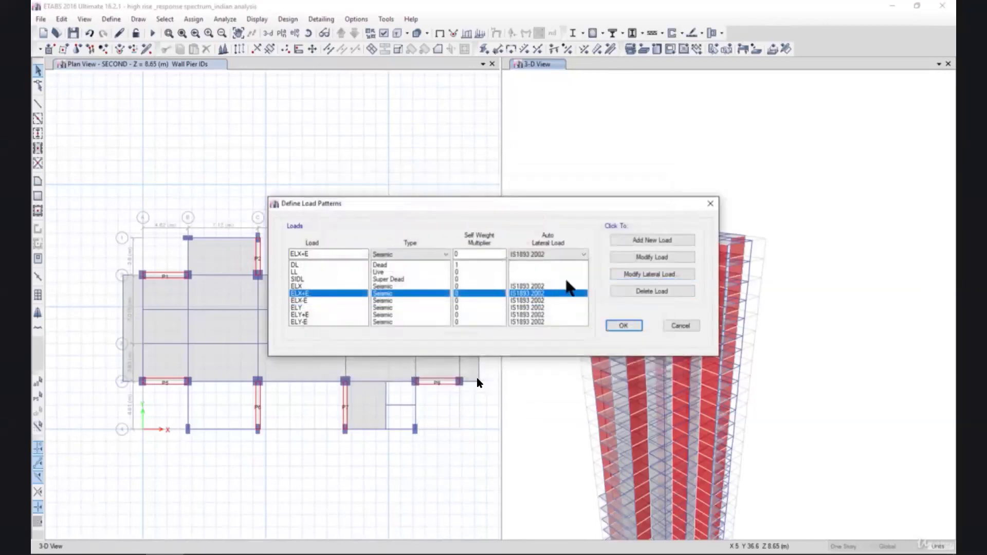
click(628, 276)
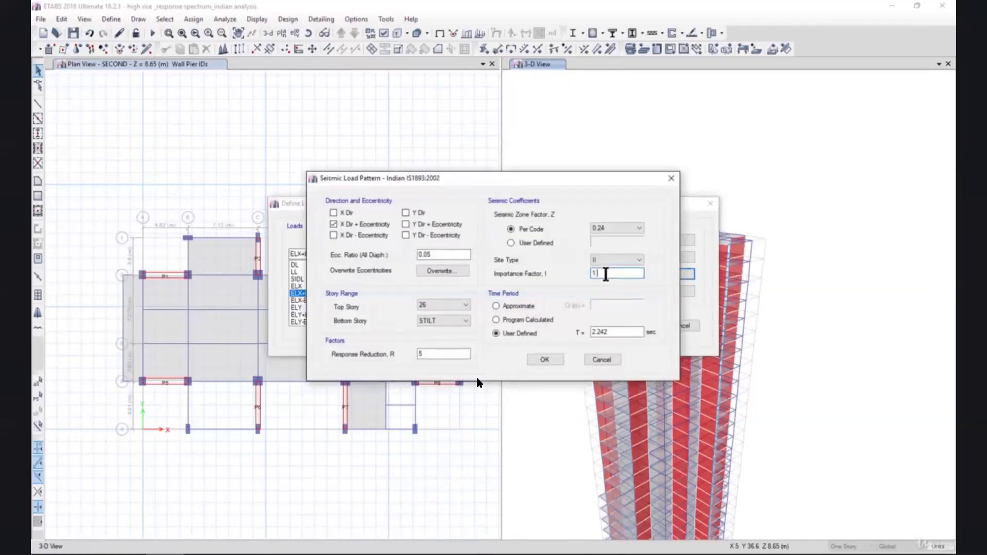
click(545, 360)
Reopen the ELX lateral load settings to update the importance factor, and review the ELY+E settings.
click(332, 285)
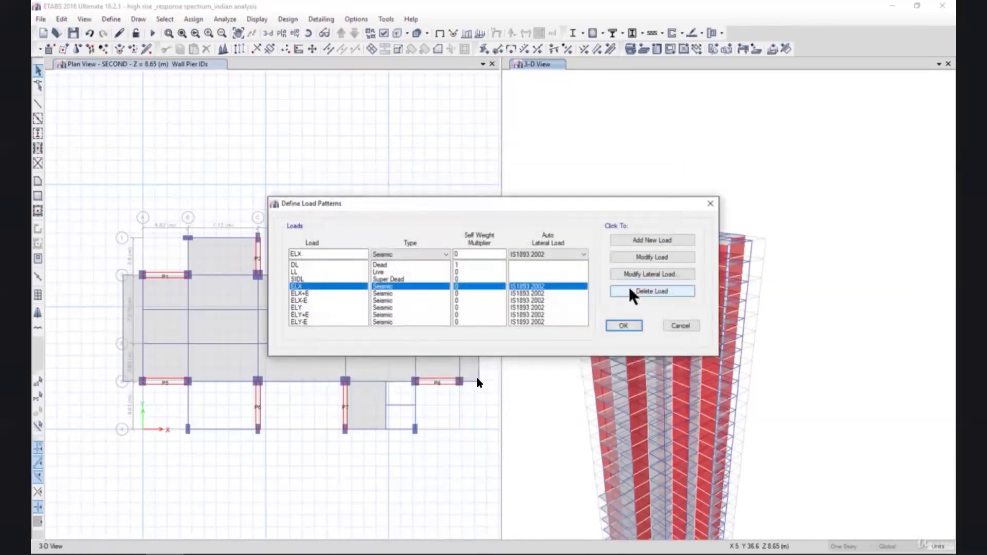
click(649, 276)
click(544, 359)
click(309, 314)
click(649, 274)
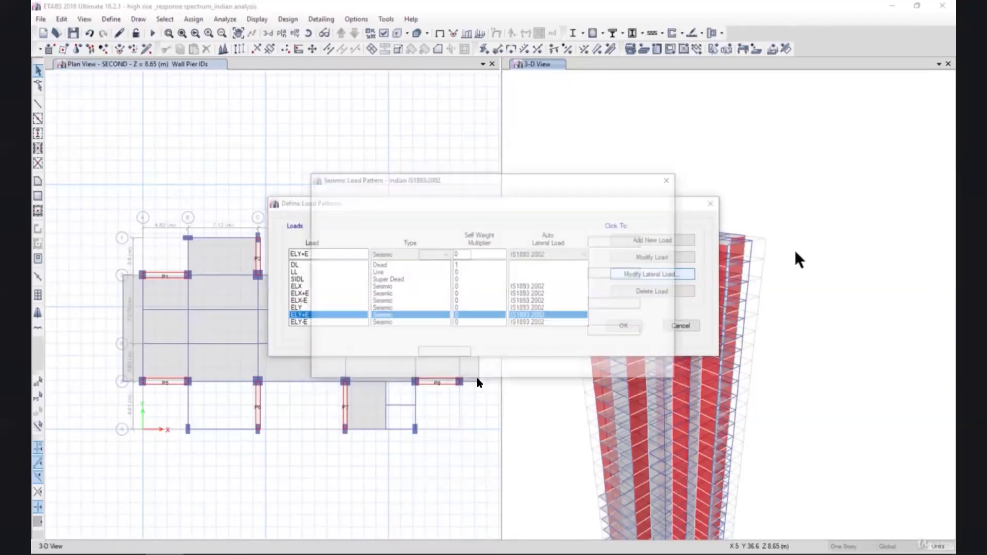
click(544, 360)
Restrict the ELY-E lateral load's direction to Y Dir - Eccentricity only and set its importance factor to 1.2.
click(360, 322)
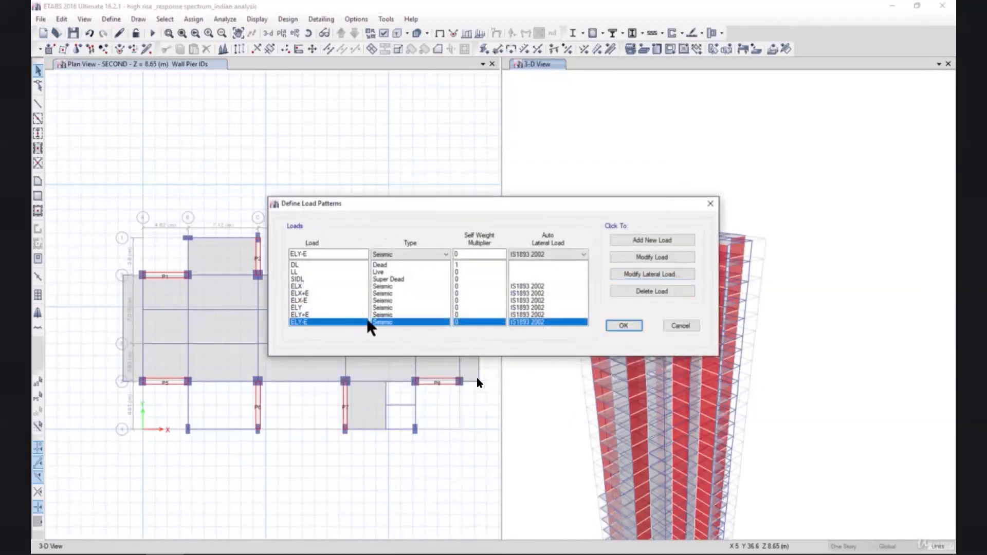
click(637, 274)
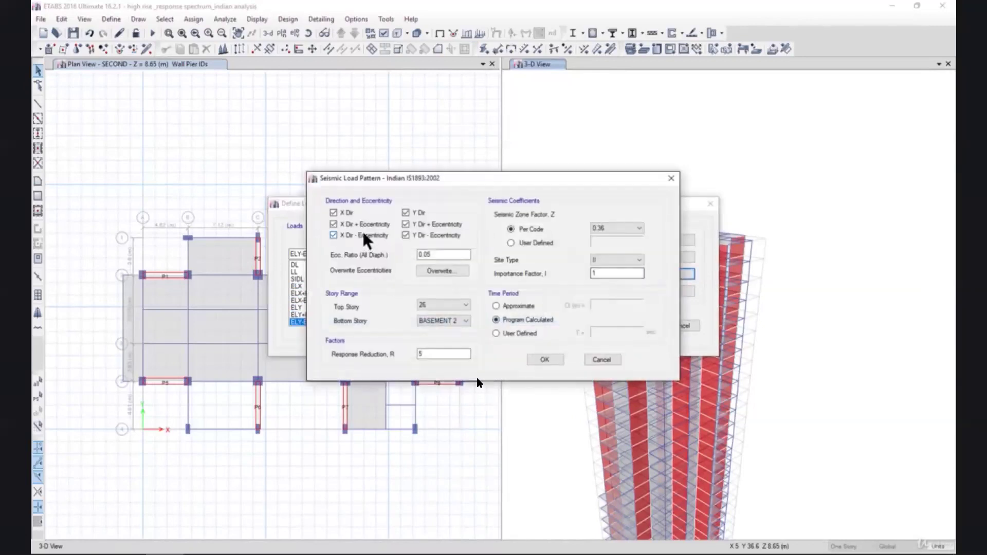
click(405, 225)
click(405, 212)
click(333, 235)
click(334, 224)
click(333, 212)
text(.2)
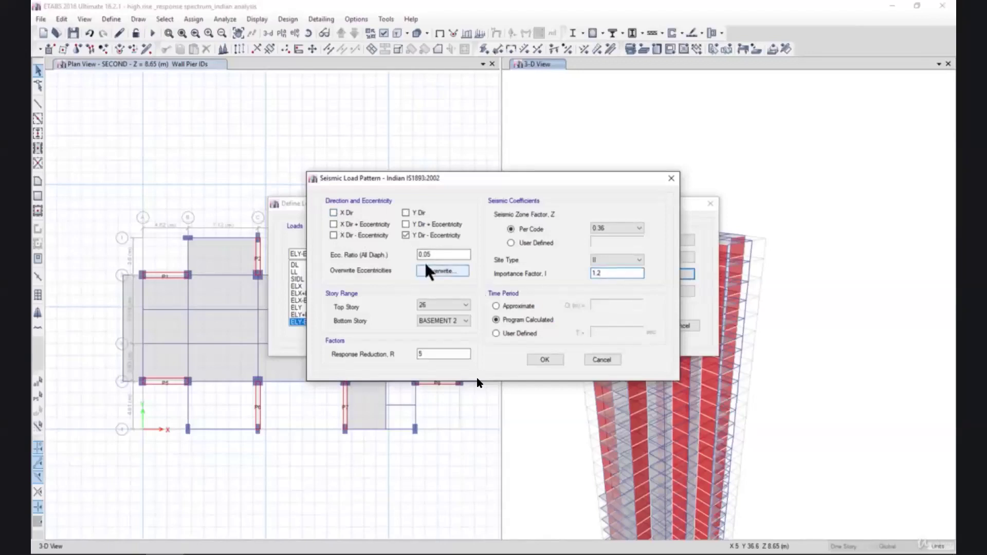
Set the ELY-E bottom story to STILT and its seismic zone factor to 0.24.
click(442, 324)
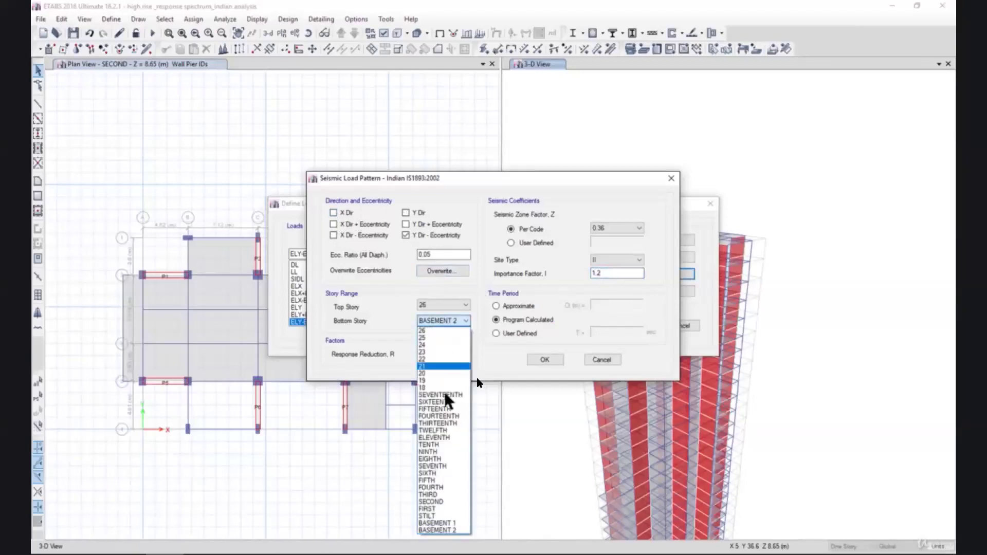
click(442, 513)
click(617, 229)
click(622, 258)
Give ELY-E a user-defined time period of 2.242 sec and accept the load pattern definitions.
click(519, 334)
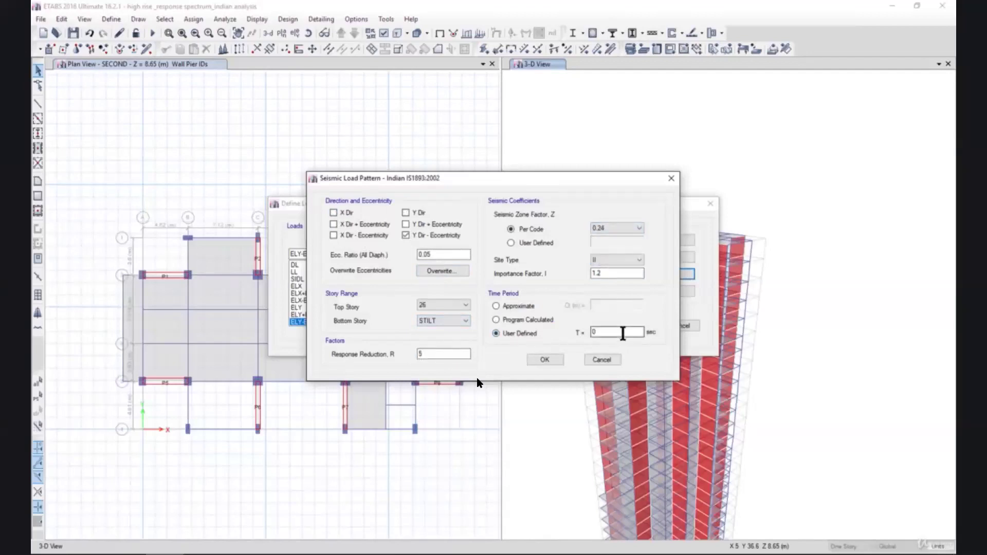
text(2.242)
click(545, 360)
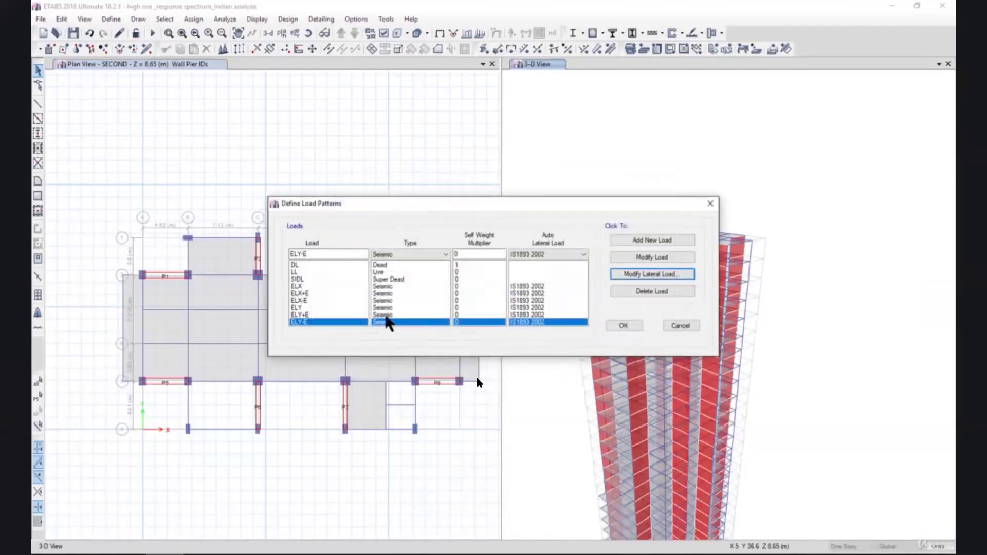
click(622, 328)
click(272, 137)
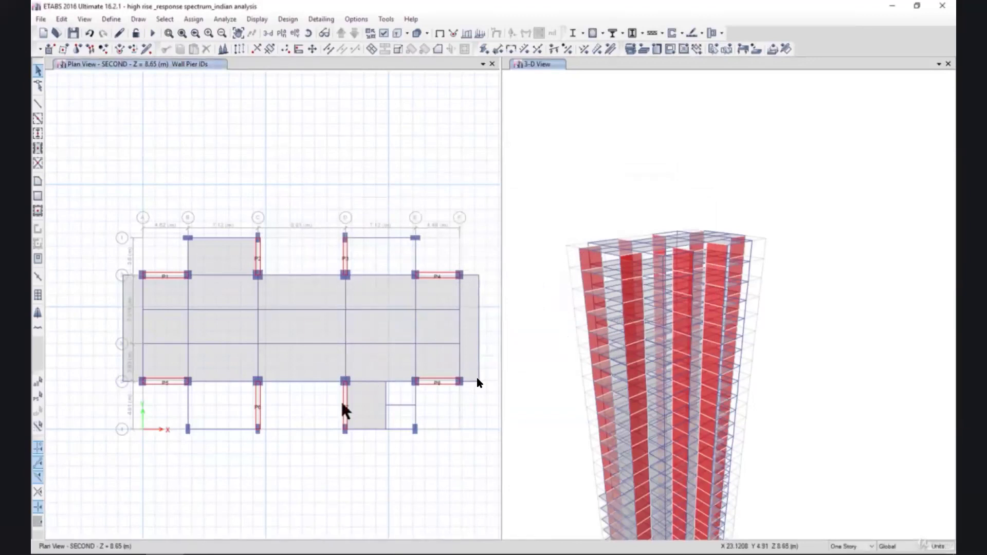
Switch to the Excel checklist and shade the six seismic load rows, ELX through ELY-E, grey as completed.
click(269, 554)
click(268, 516)
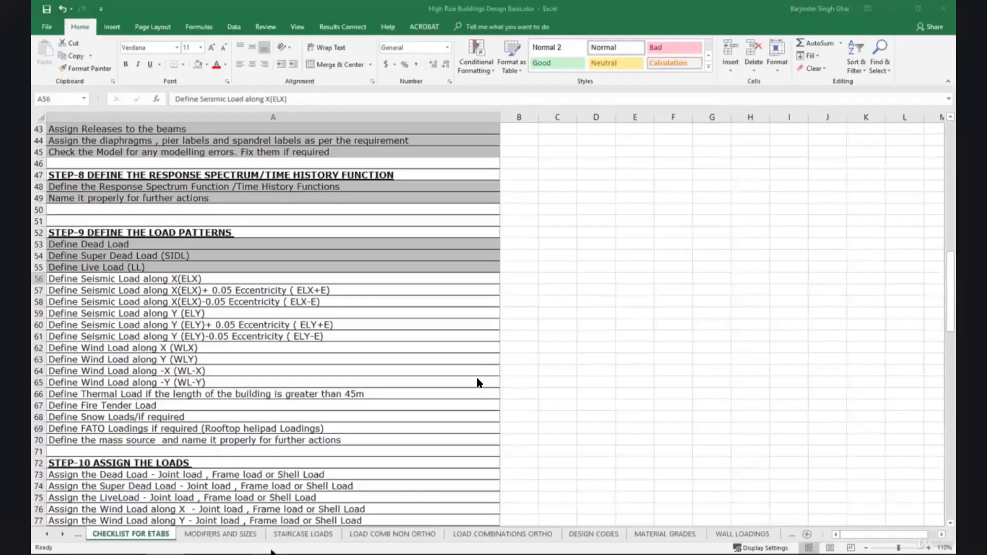
click(189, 278)
drag(190, 278, 351, 331)
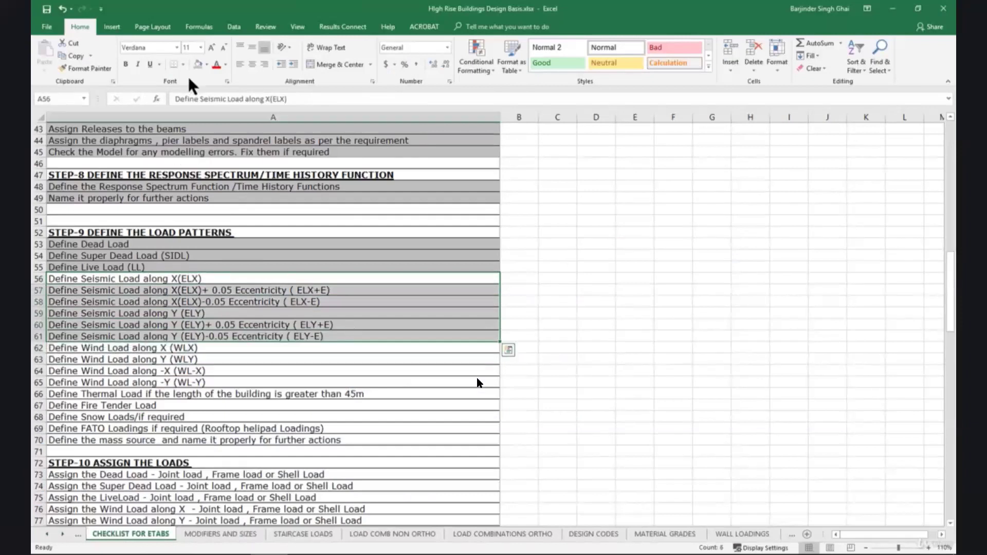
click(198, 64)
click(245, 349)
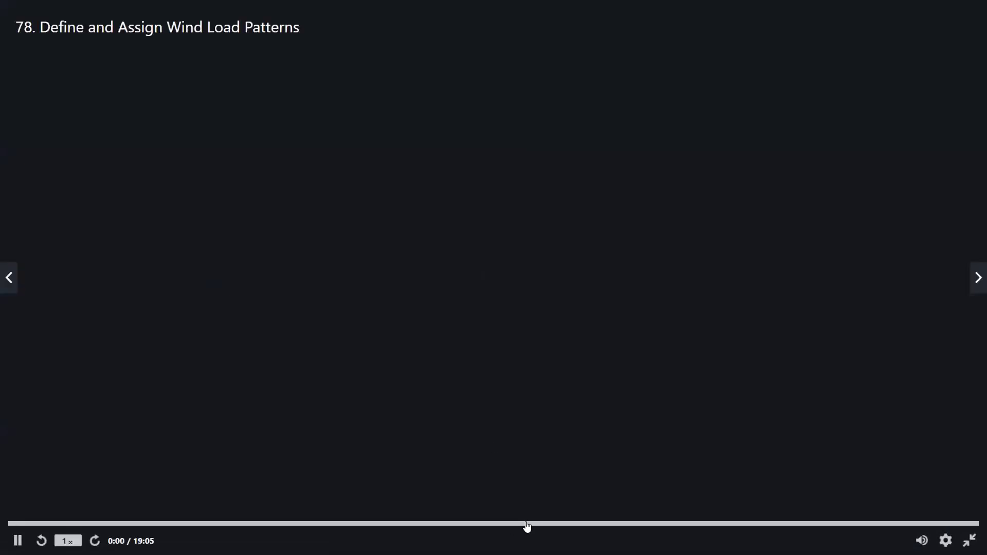
click(21, 523)
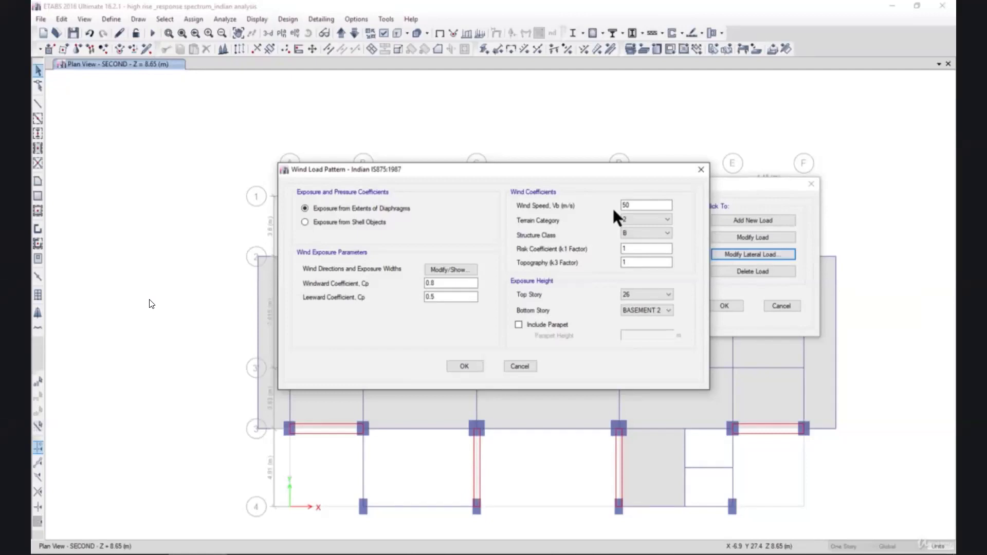
Try exposure from shell objects for the WLX wind load, and change its auto lateral load to User Loads.
click(329, 226)
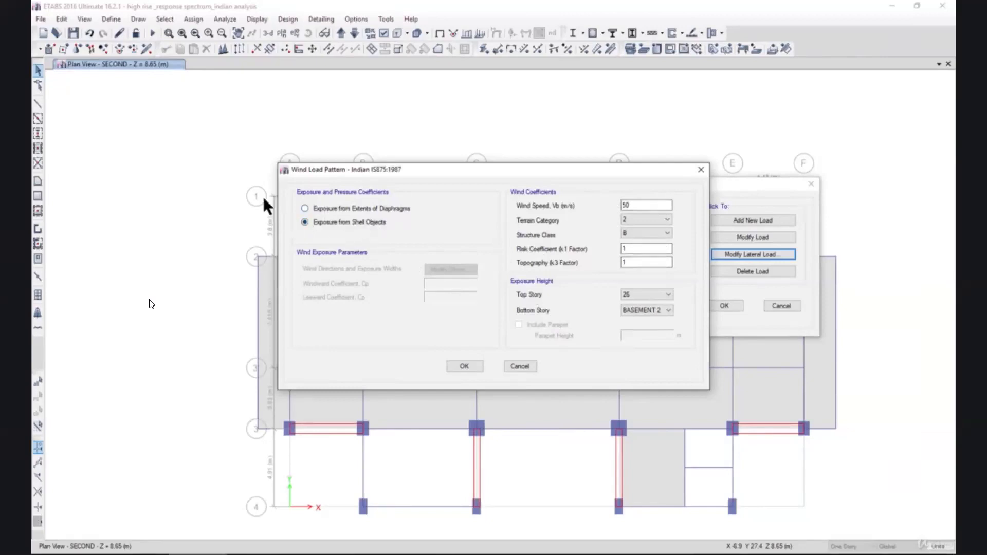
mouse_move(473, 272)
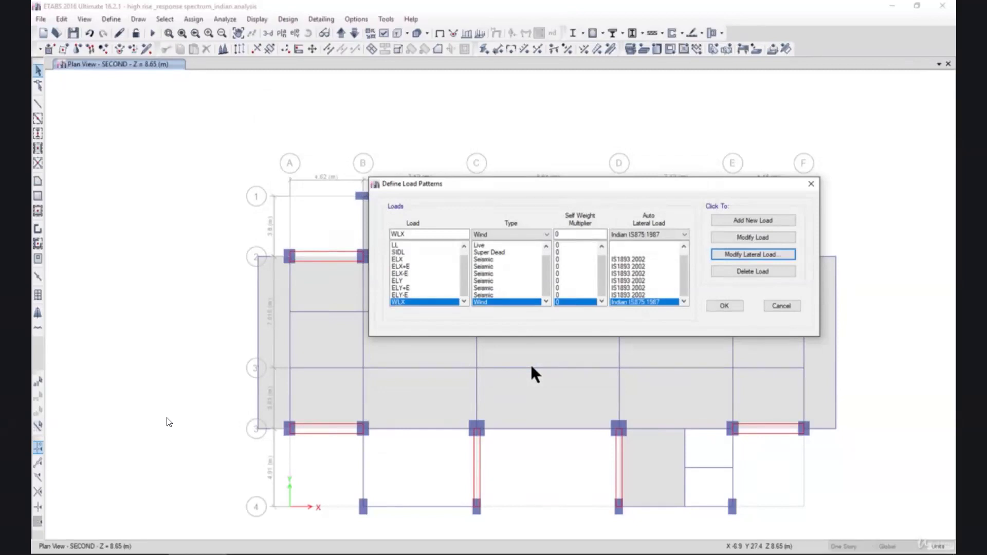
click(663, 303)
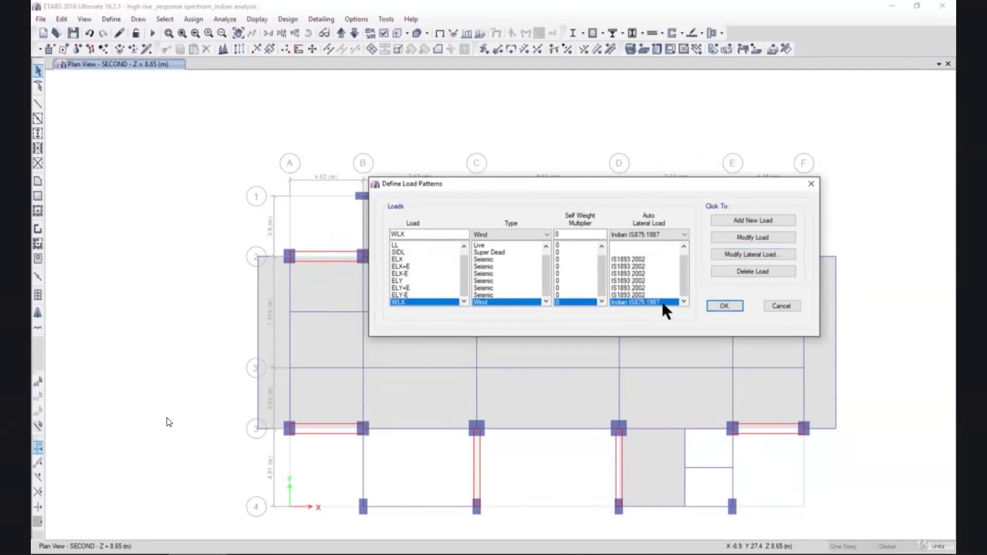
click(651, 234)
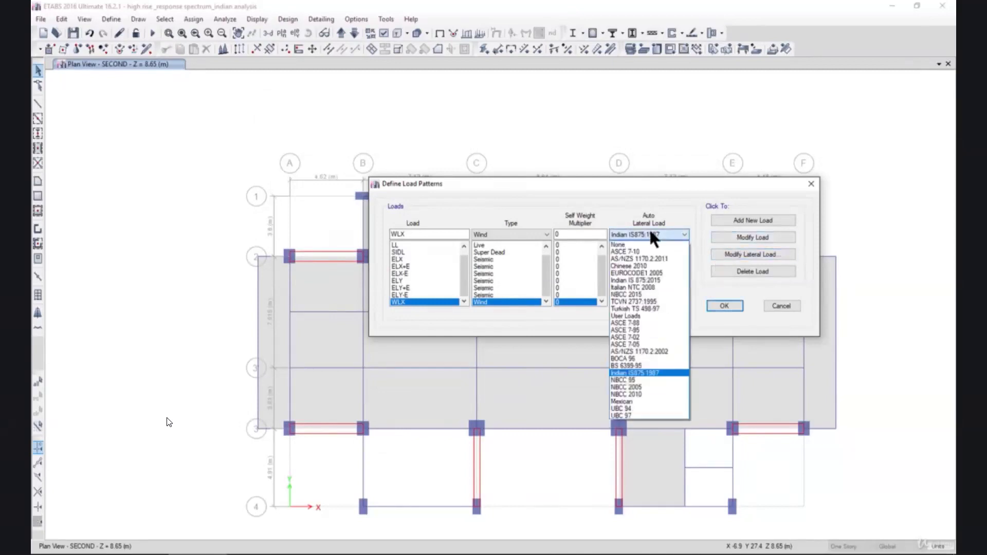
click(643, 316)
click(726, 238)
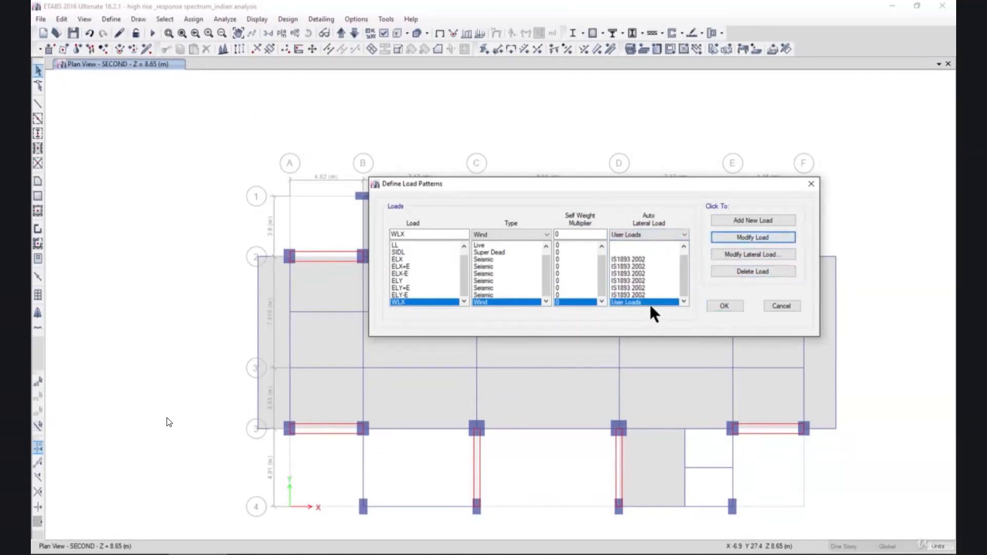
Open the WLX user wind loads on diaphragms and examine the Fx, Fy and Mz entries from story 26 down to BASEMENT 1.
click(735, 257)
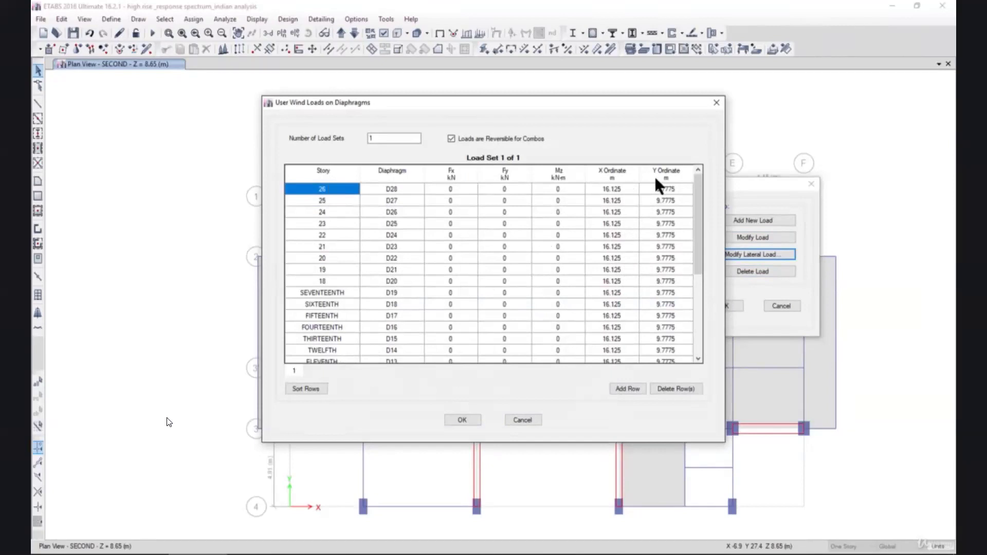
click(449, 179)
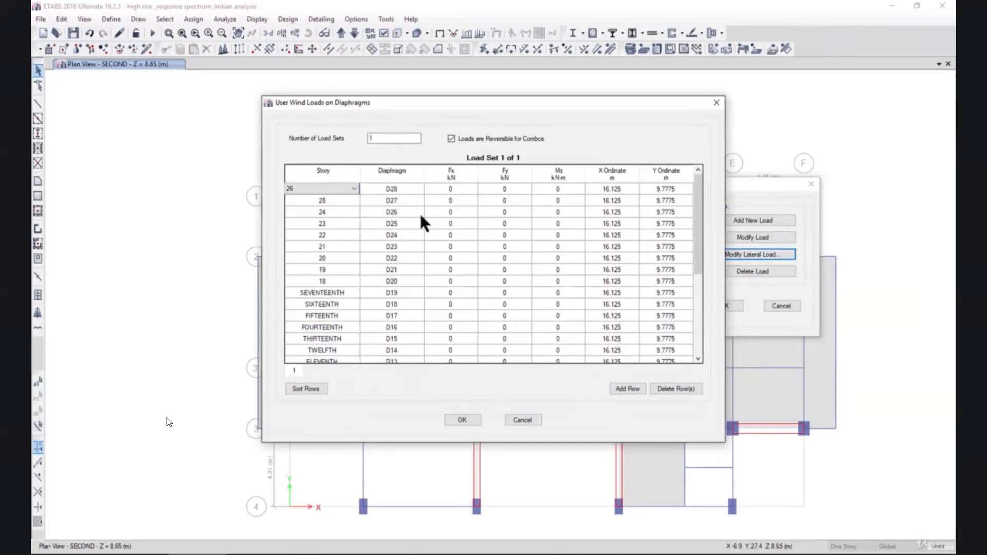
scroll(417, 242, down, 5)
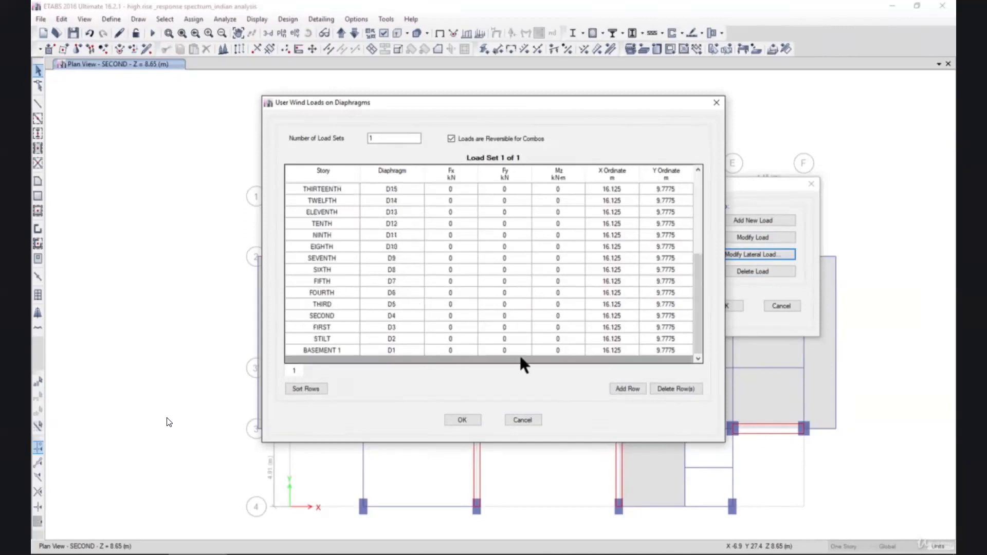
scroll(525, 360, up, 5)
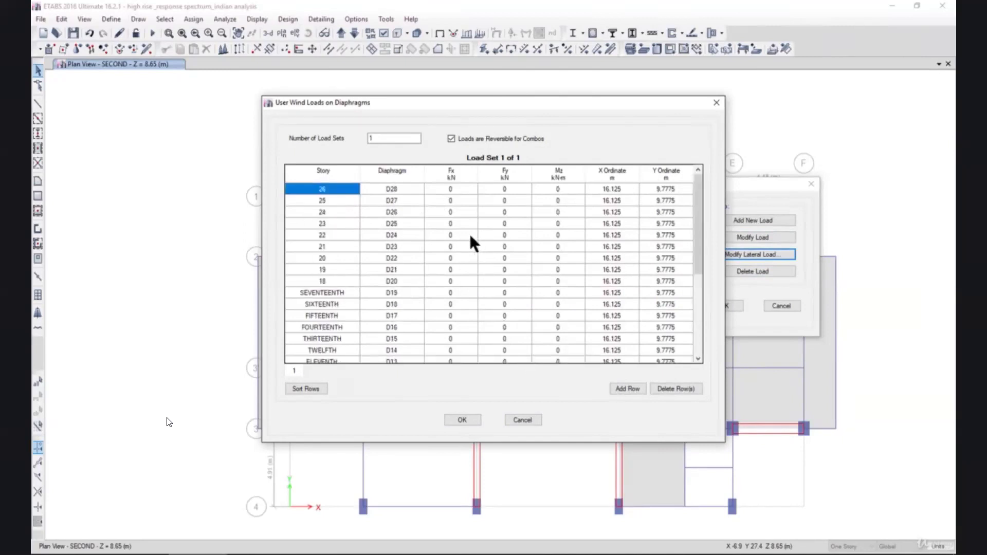
click(452, 189)
click(564, 189)
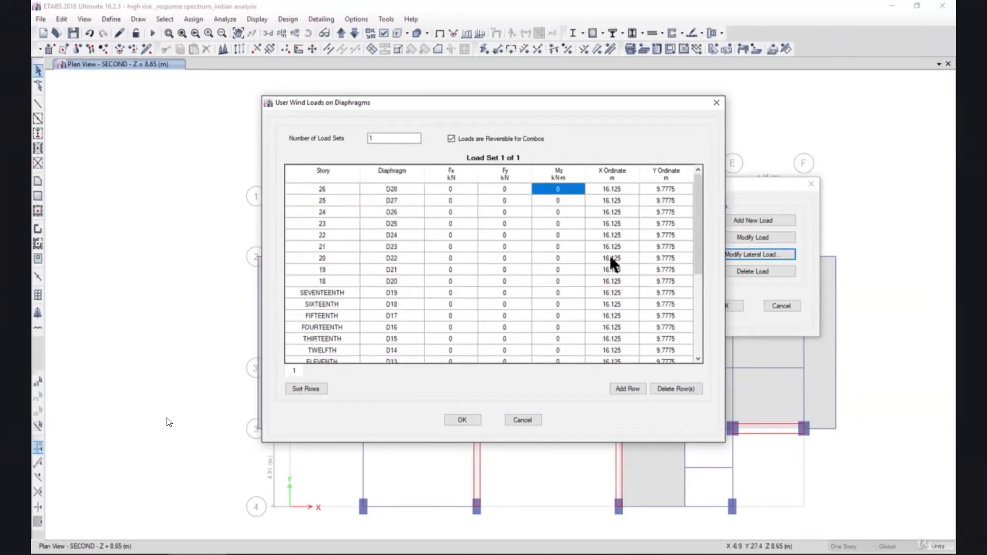
drag(698, 237, 704, 339)
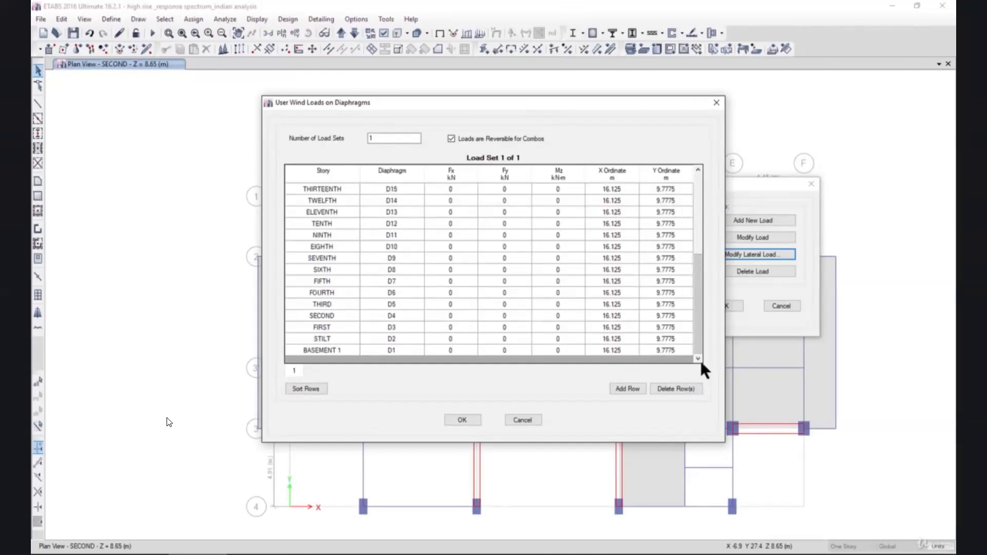
drag(699, 334, 701, 193)
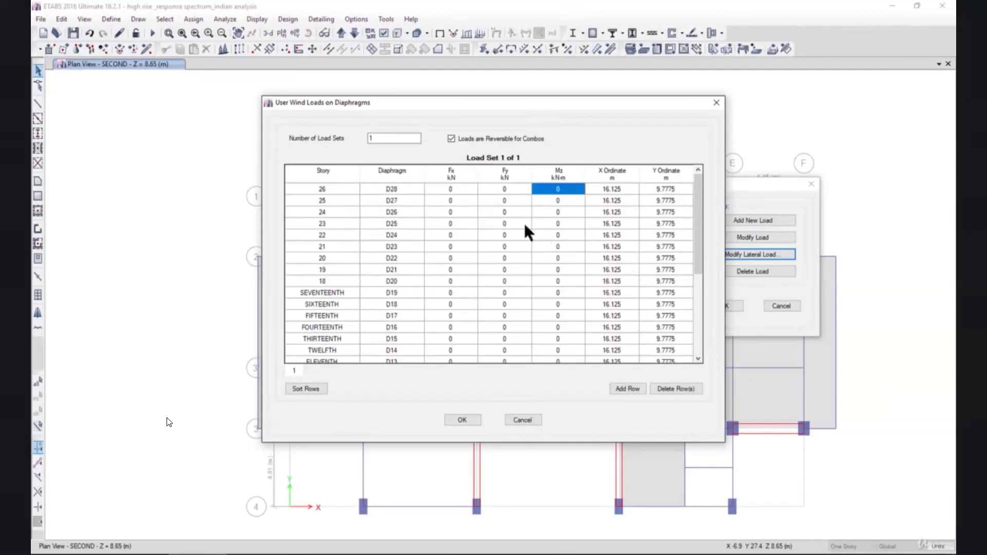
drag(455, 189, 455, 215)
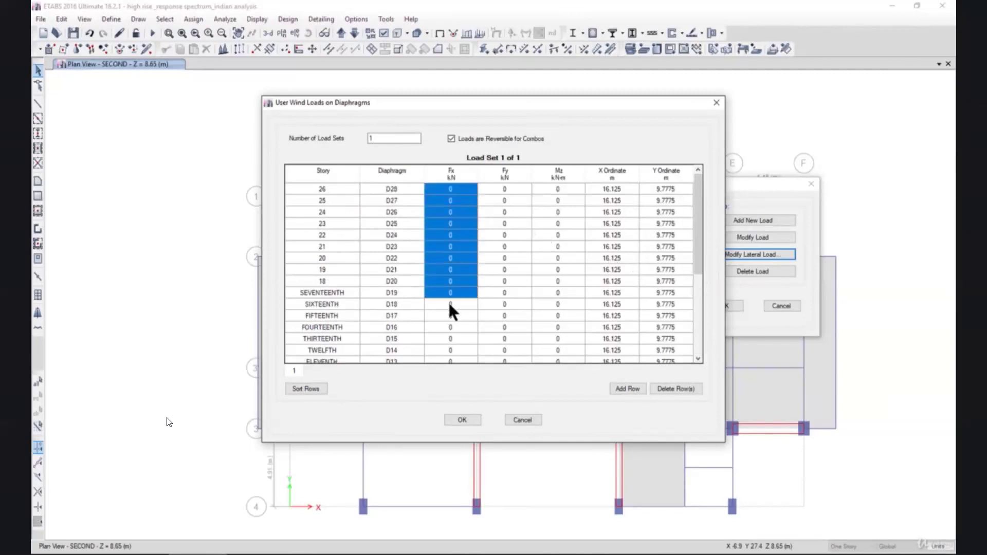
drag(459, 366, 472, 116)
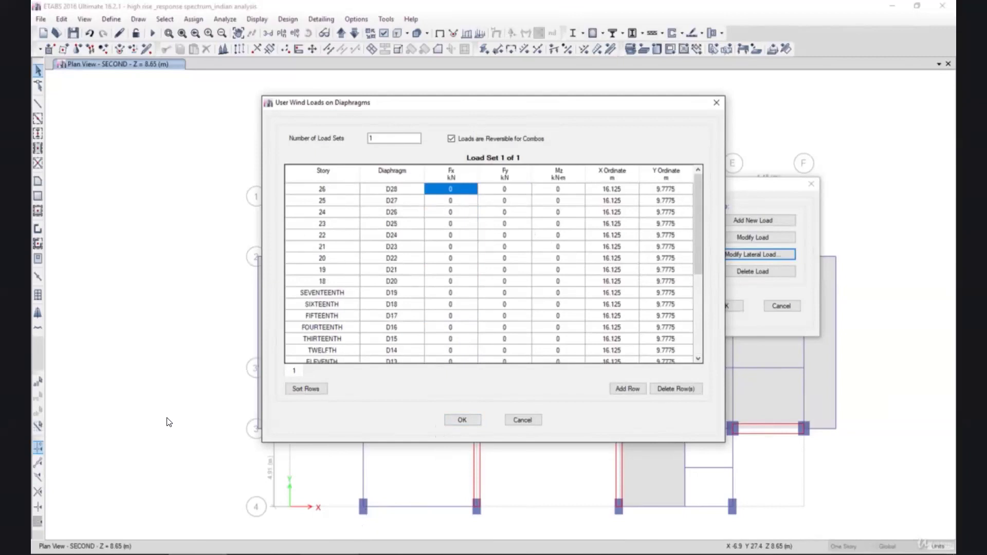
Switch to the Excel sheet WIND LOAD (FORCE COEFFICIENT) 1 and examine the building dimension along wind and the Kd, Ka and Kc factors.
click(339, 550)
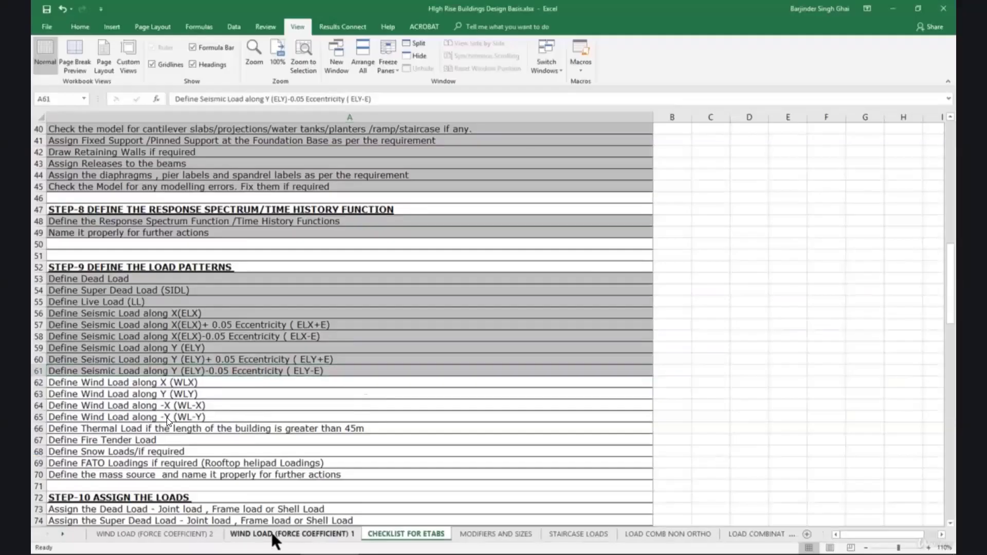
click(271, 534)
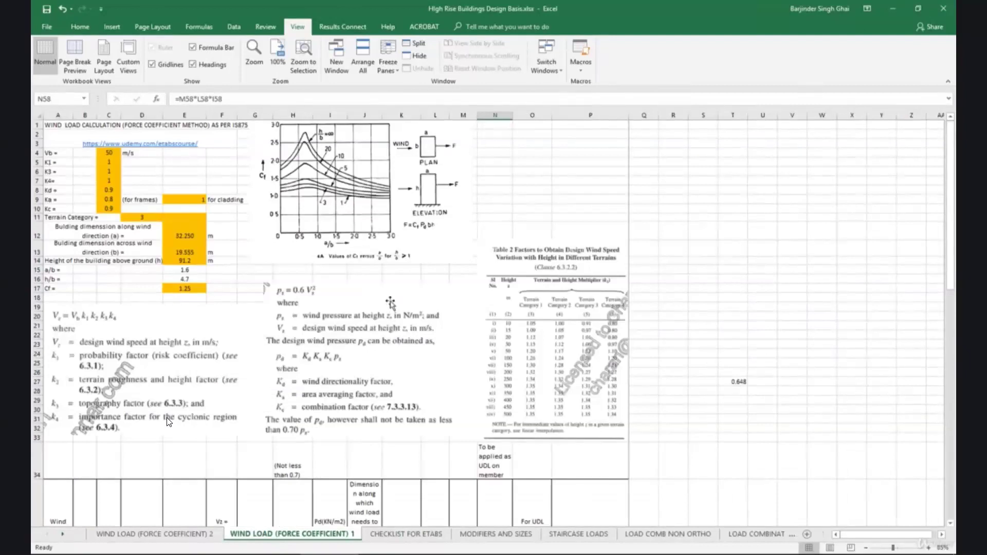
click(186, 231)
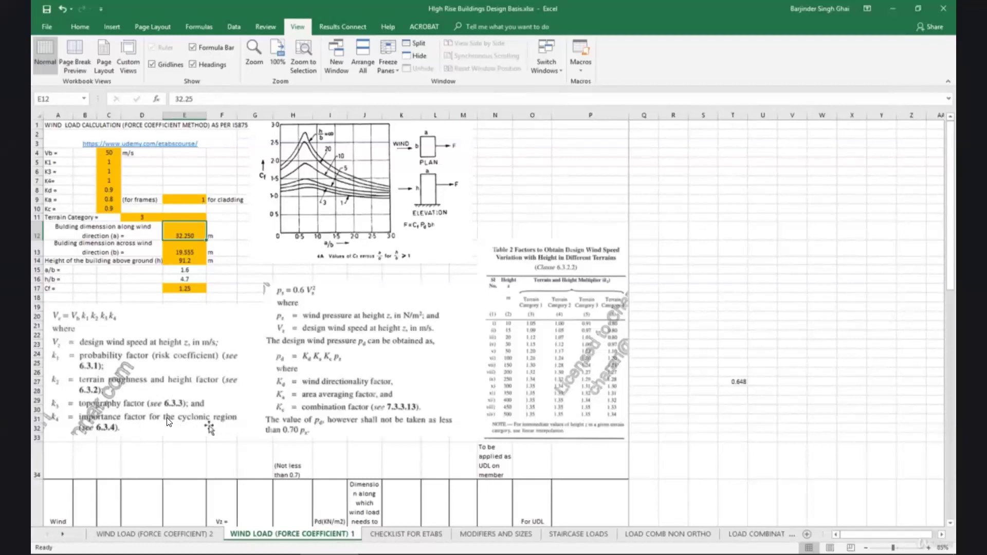
click(104, 191)
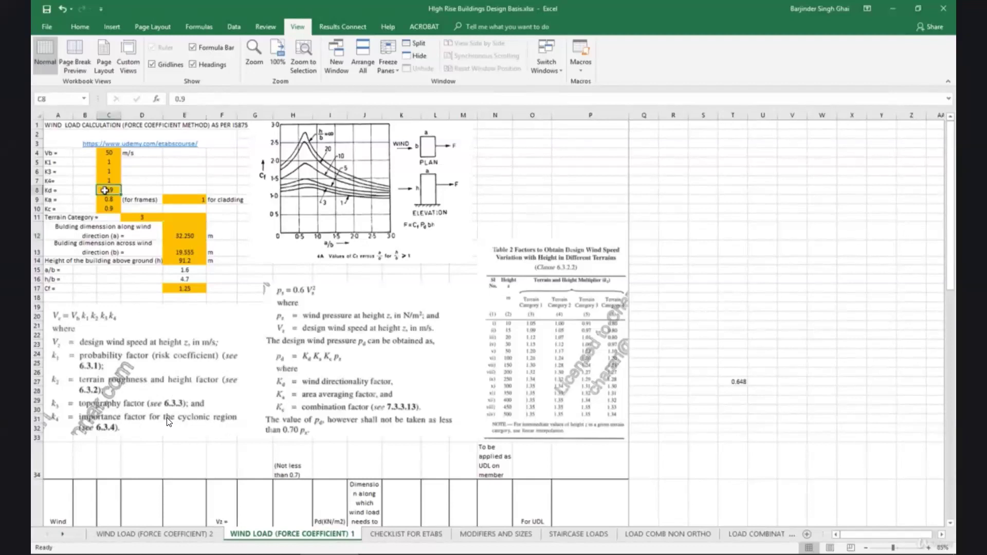
click(109, 200)
click(114, 210)
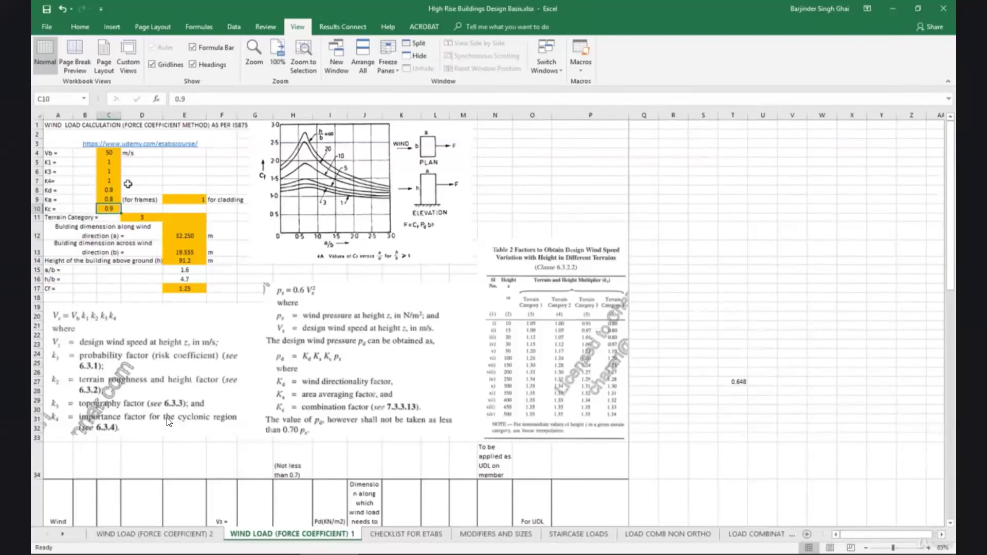
Examine the K1, K3 and K4 factors, and compare the code formulas with the storey-wise wind load table below them.
click(108, 163)
click(109, 173)
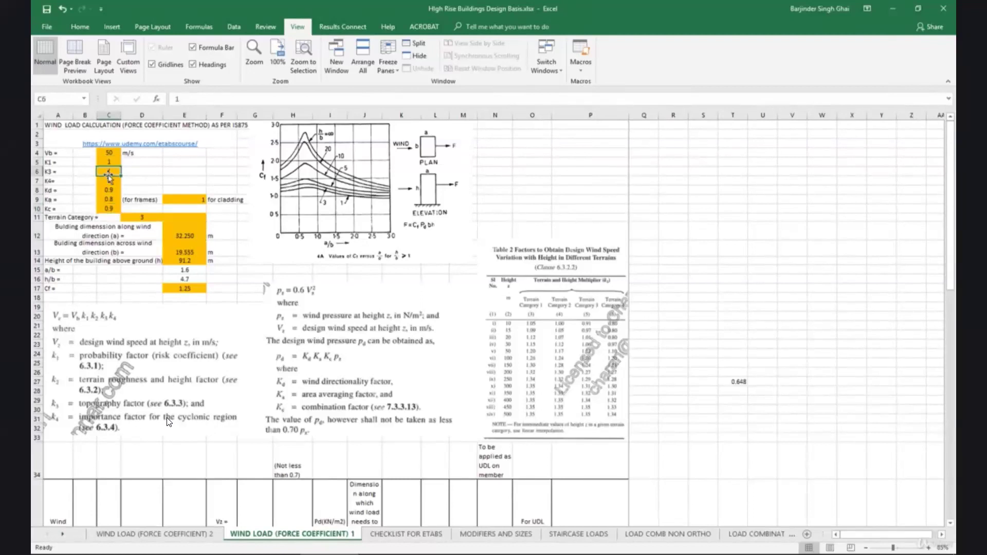
click(108, 181)
scroll(226, 275, down, 3)
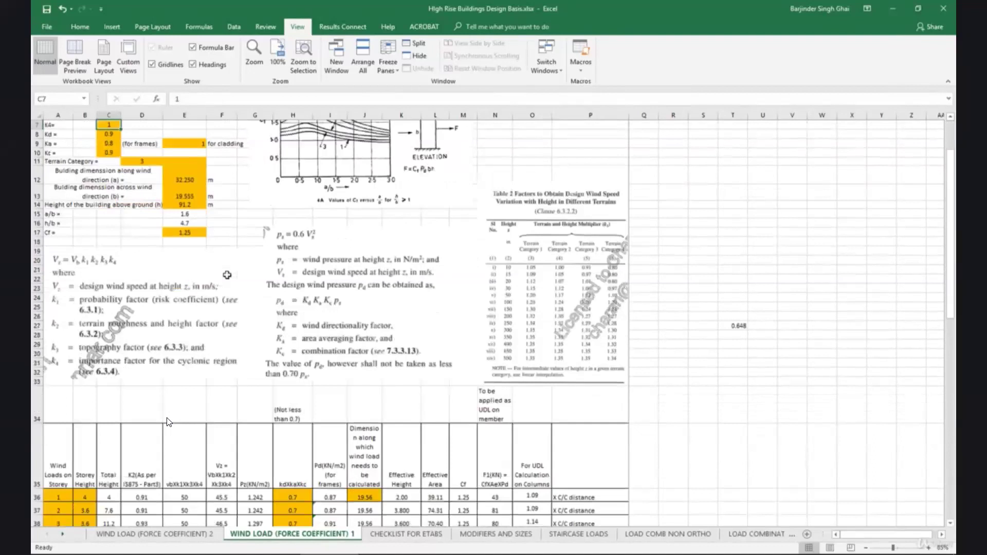
scroll(539, 311, down, 2)
scroll(539, 311, down, 3)
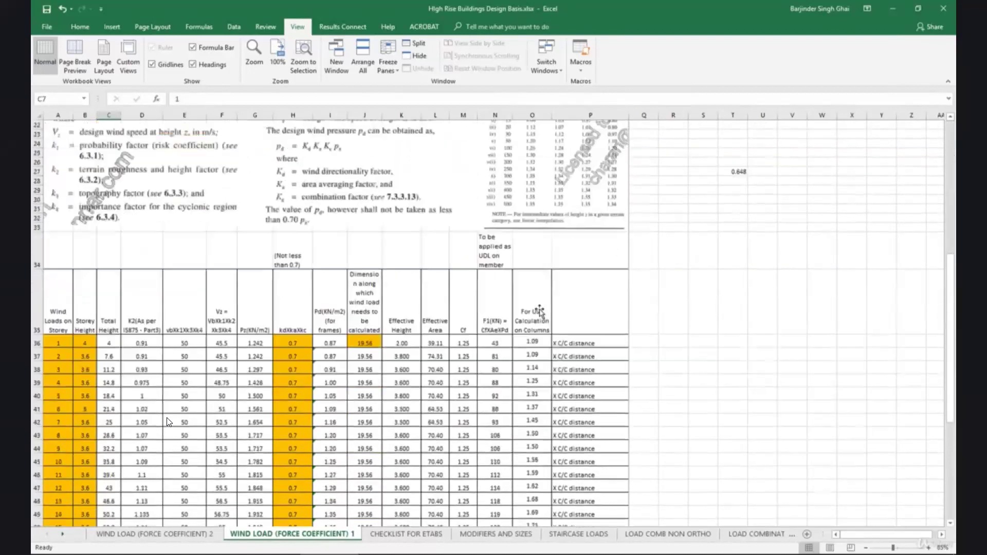
scroll(540, 311, up, 3)
scroll(491, 350, up, 3)
scroll(505, 209, down, 3)
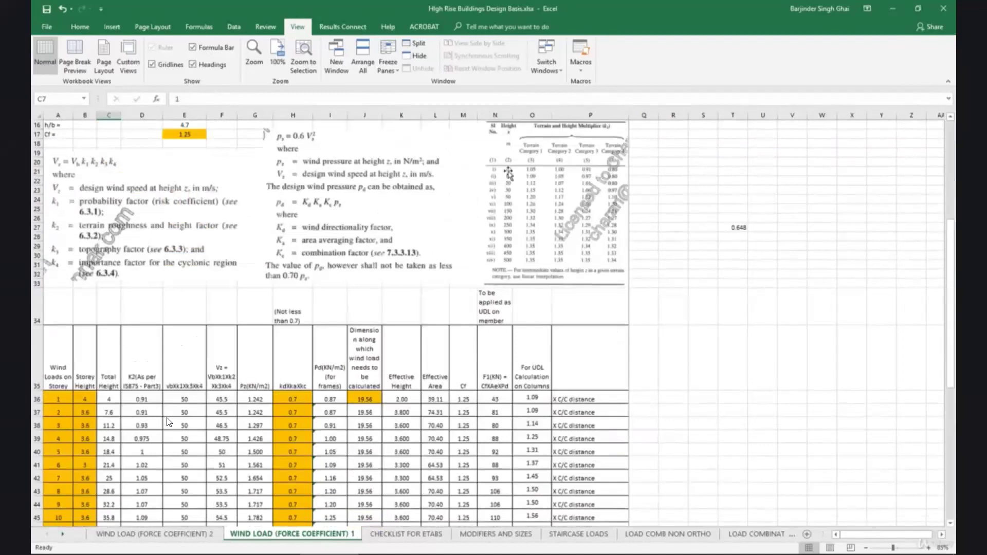
scroll(330, 247, down, 3)
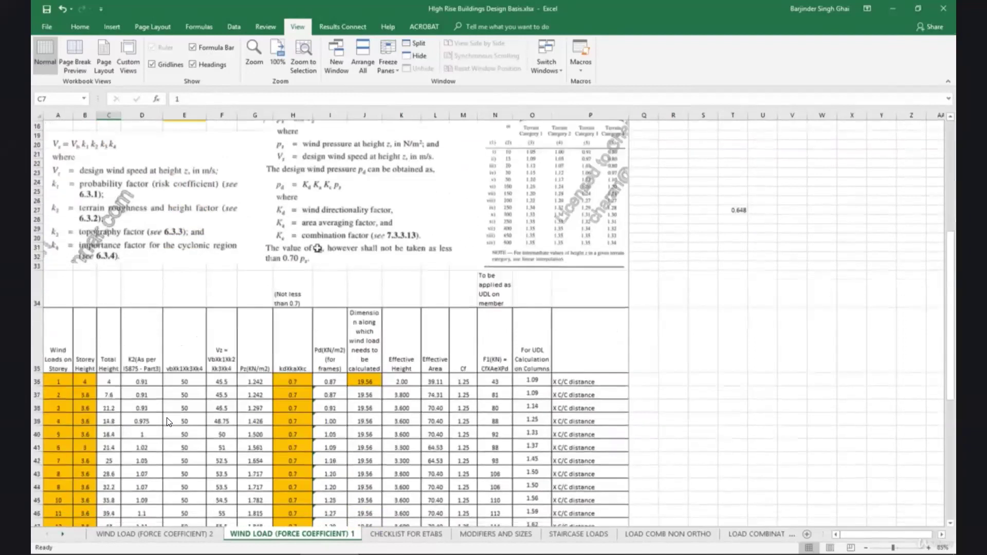
Select the K2 values for all 26 storeys and examine them against the IS875 Table 2 terrain and height multipliers.
drag(137, 316, 139, 523)
scroll(643, 287, up, 7)
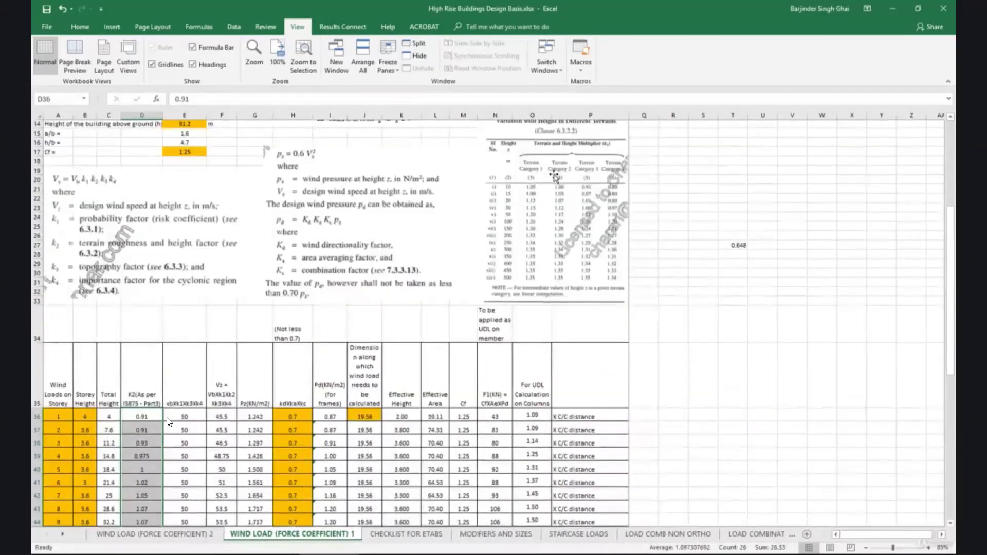
scroll(548, 181, up, 3)
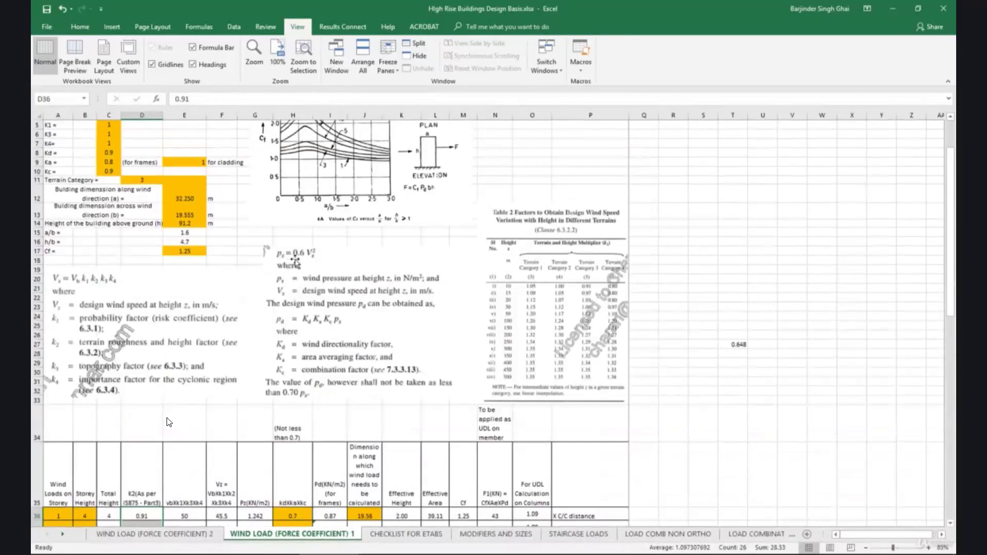
scroll(320, 264, down, 2)
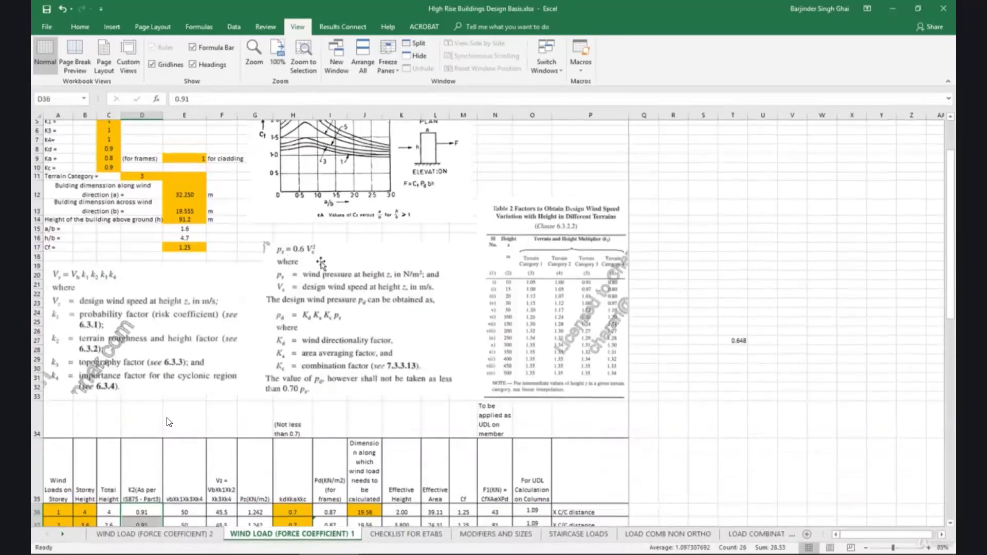
scroll(186, 263, down, 1)
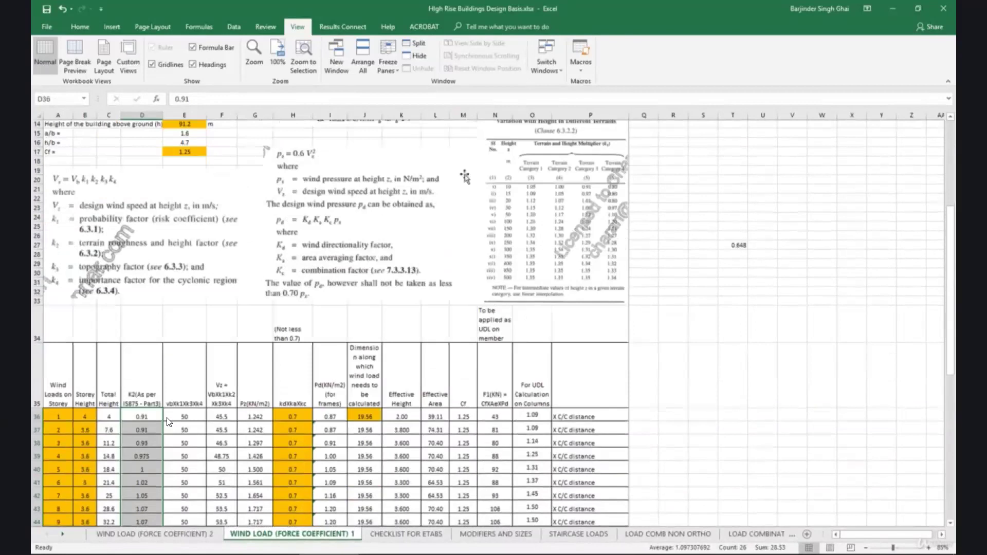
scroll(529, 237, down, 5)
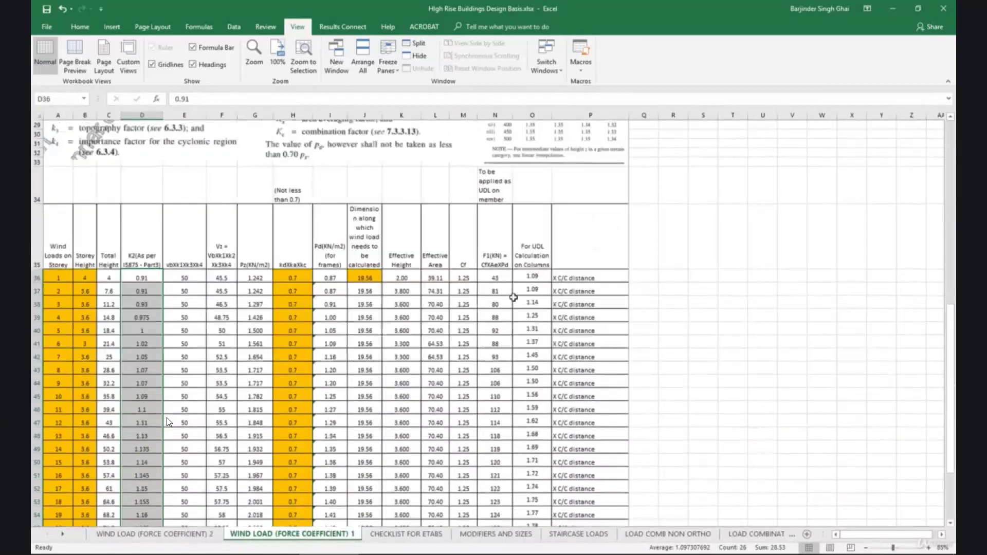
scroll(516, 300, up, 5)
scroll(530, 288, up, 3)
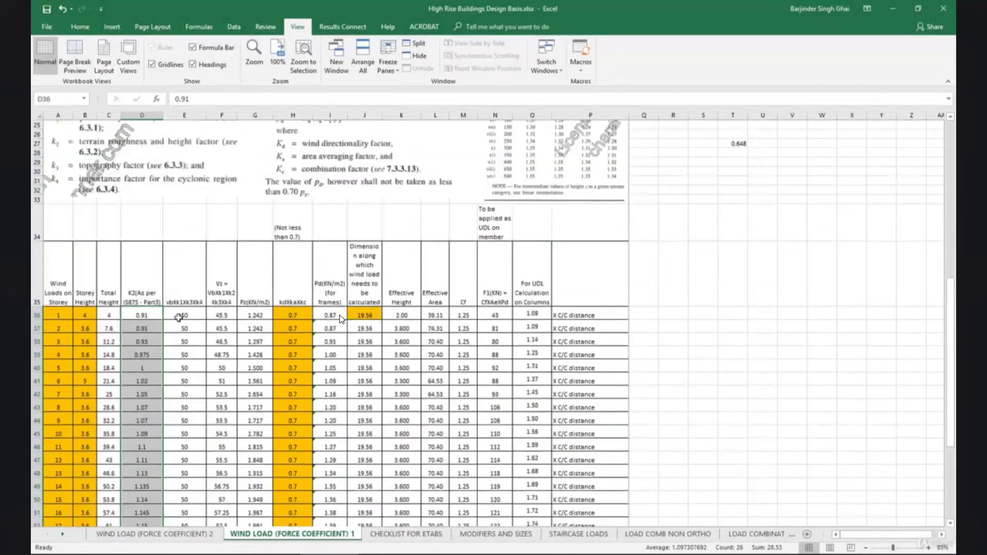
Examine how the design wind speed Vz is calculated from K2 and vbXk1Xk3Xk4, from storey 1 up to storey 26.
click(188, 293)
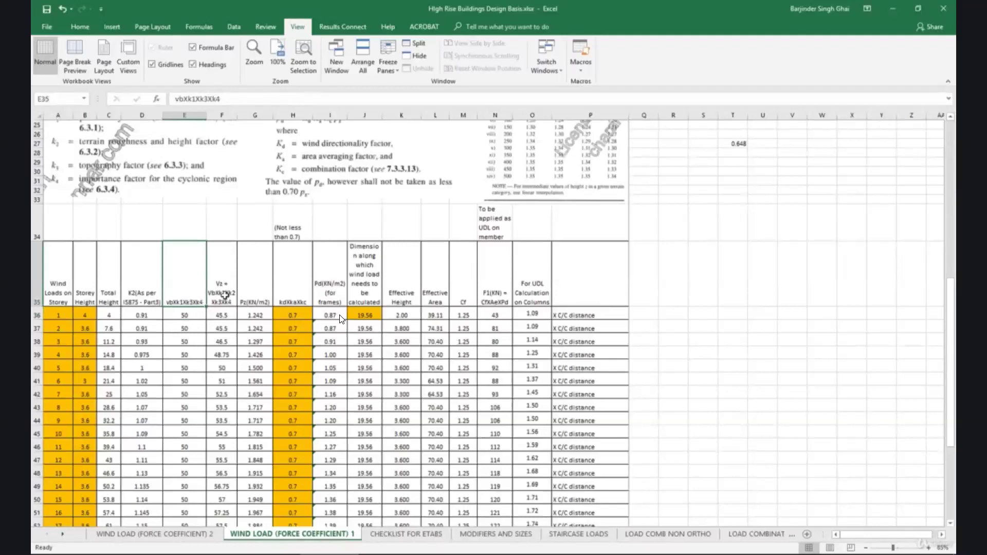
click(227, 313)
click(189, 315)
click(141, 314)
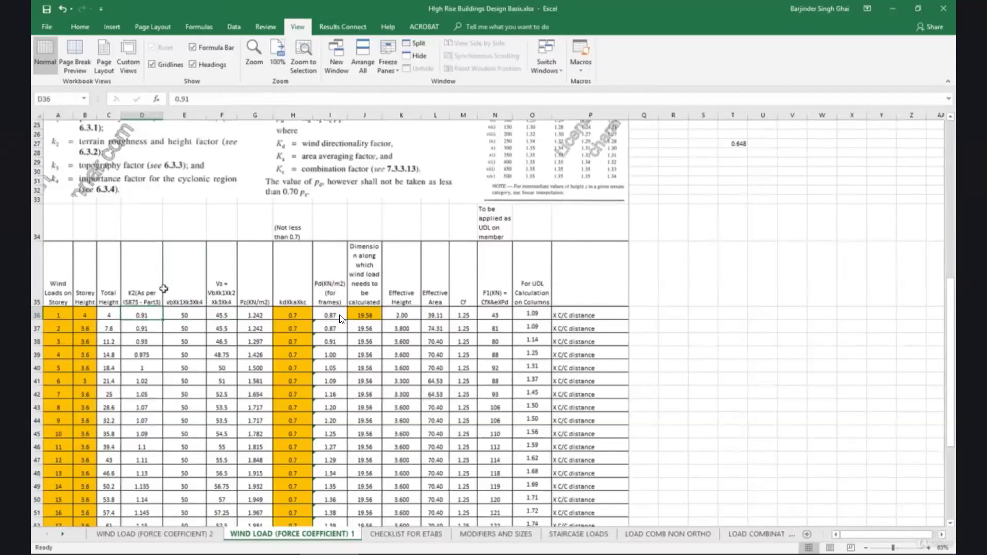
scroll(163, 289, up, 3)
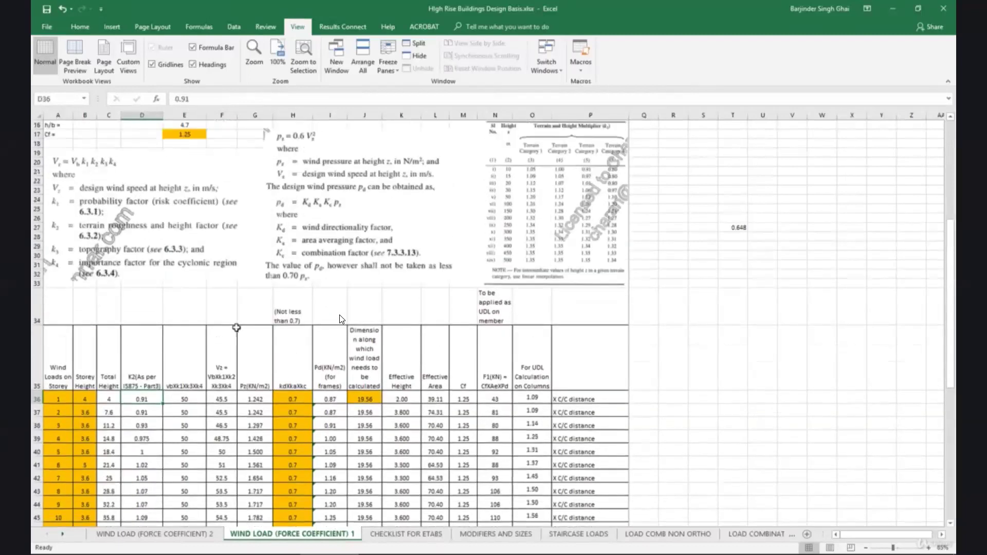
scroll(236, 327, down, 3)
click(224, 313)
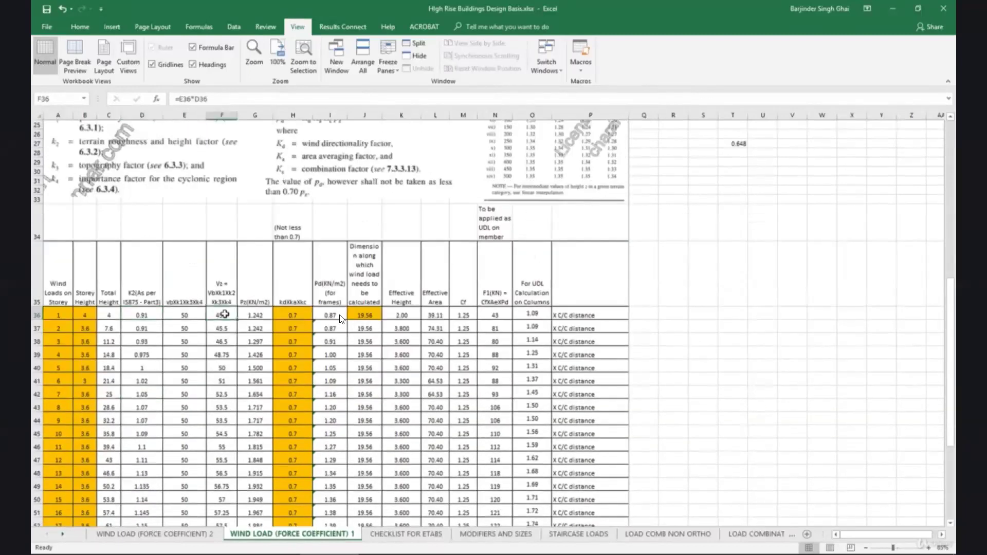
scroll(234, 316, down, 8)
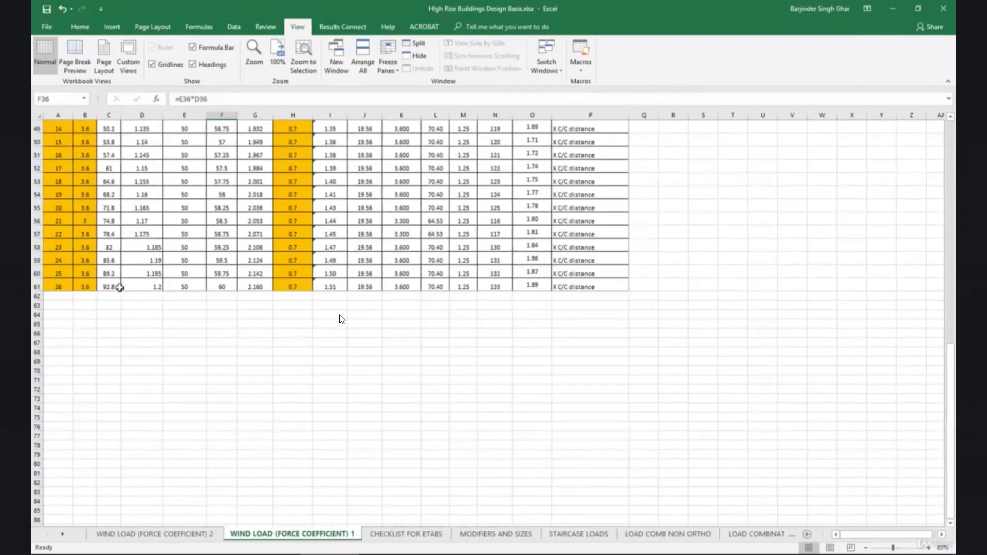
click(222, 286)
scroll(233, 324, up, 5)
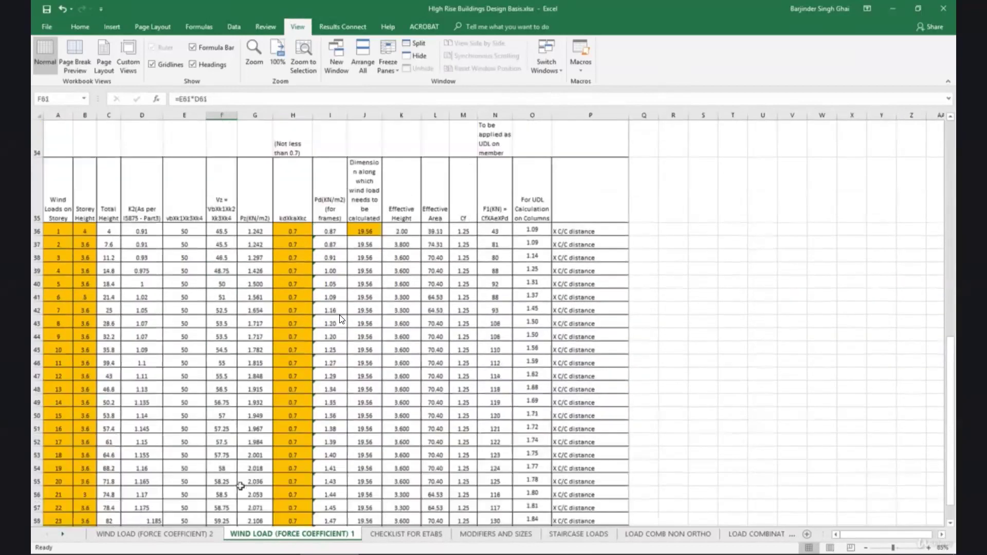
scroll(236, 397, down, 2)
scroll(244, 339, up, 4)
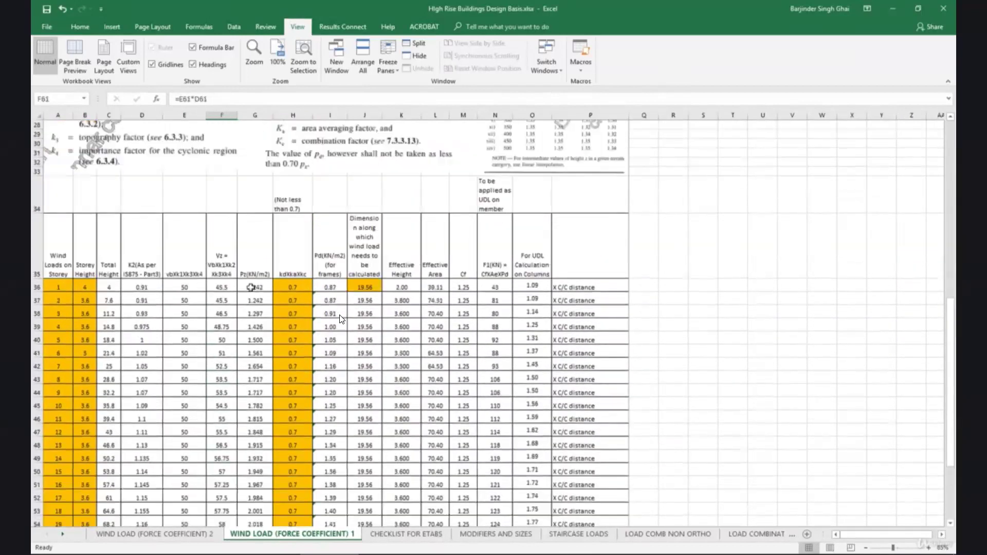
Examine the storey 1 wind pressure Pz formula and its Vz input against the code's pressure equation.
click(252, 287)
scroll(281, 336, up, 1)
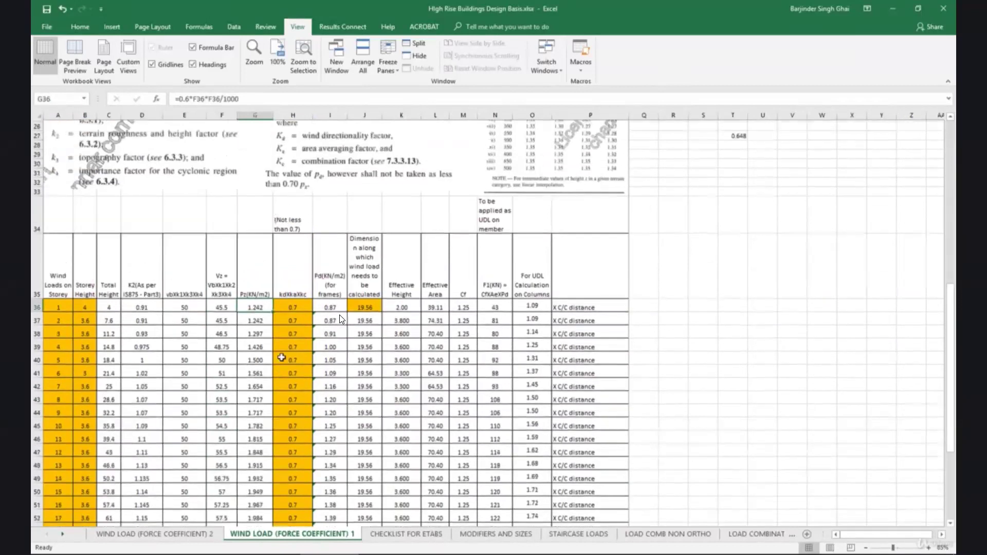
key(Left)
scroll(255, 369, up, 1)
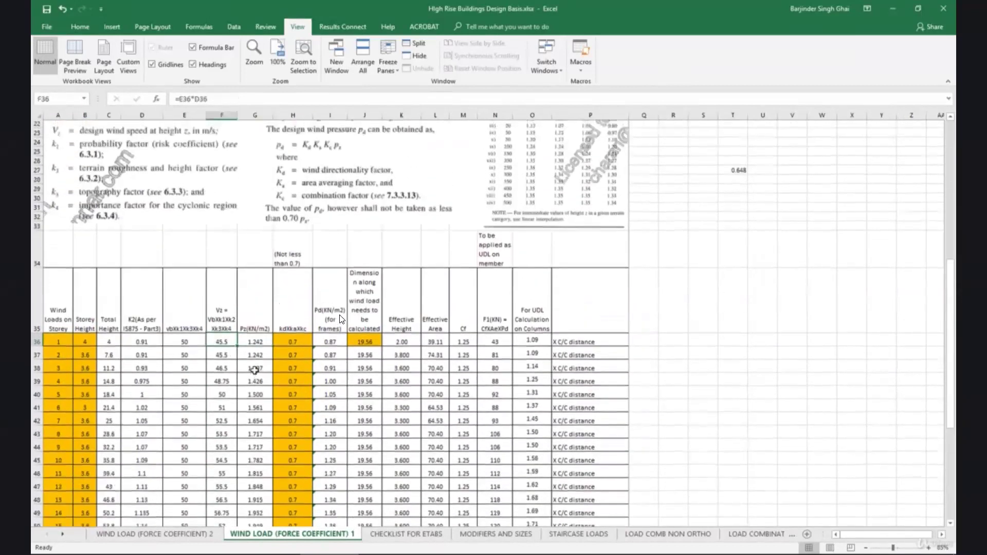
scroll(255, 370, up, 2)
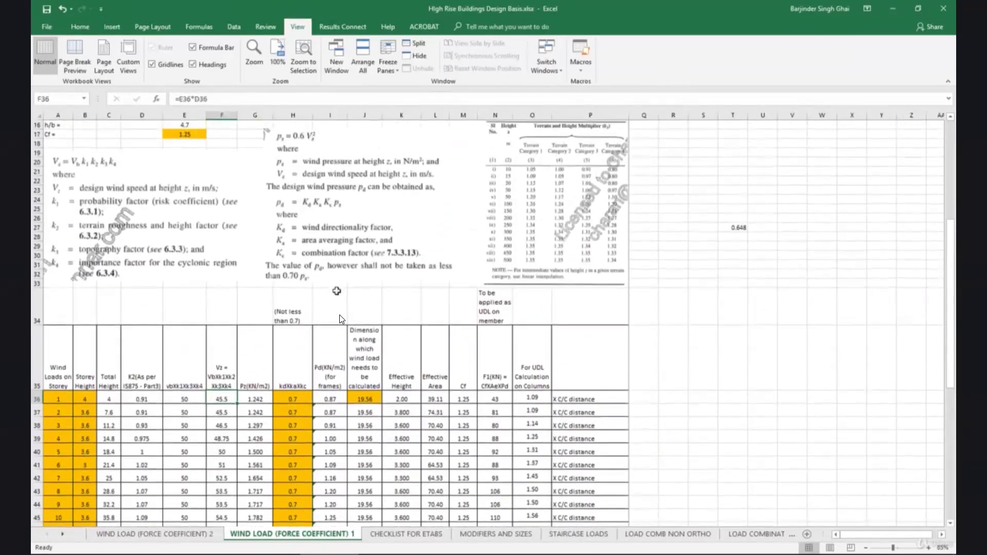
scroll(337, 291, down, 1)
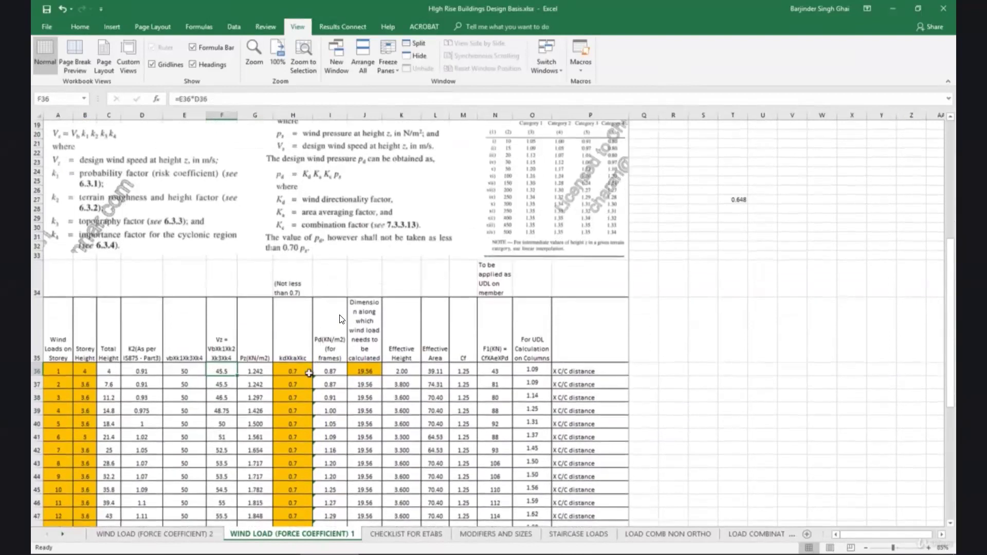
Review the Ka factors for frames and cladding, the Kc factor, and the separate cell holding the Kd, Ka and Kc product.
scroll(309, 373, up, 6)
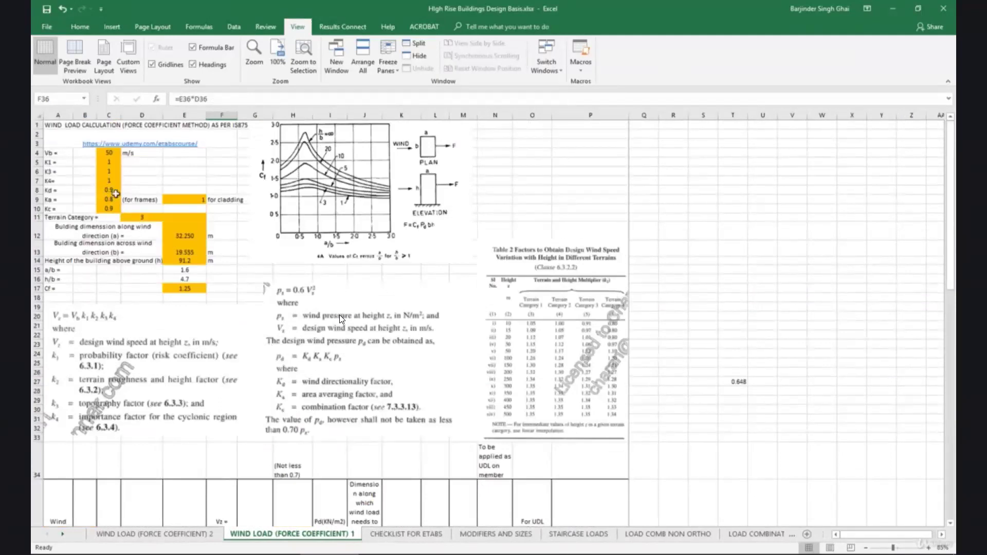
click(117, 200)
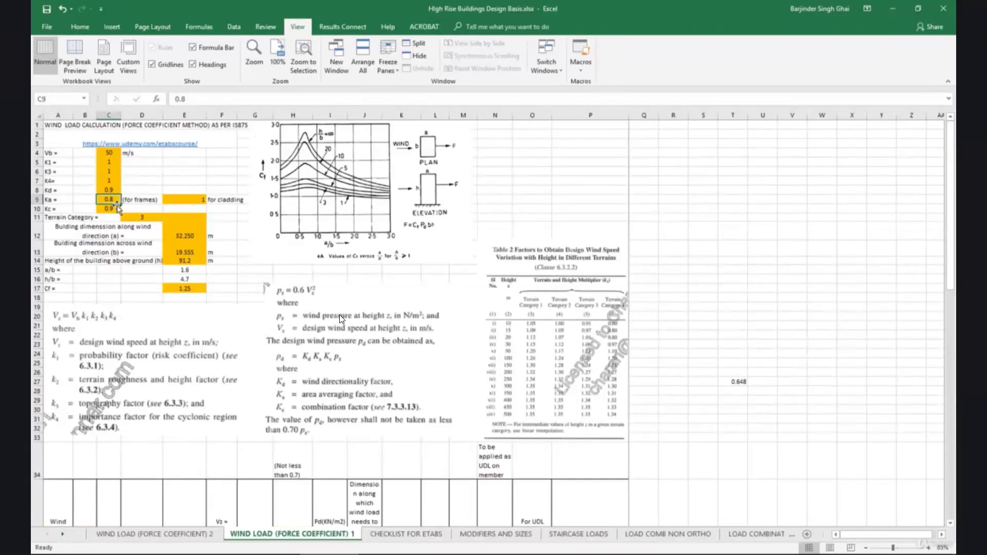
click(175, 197)
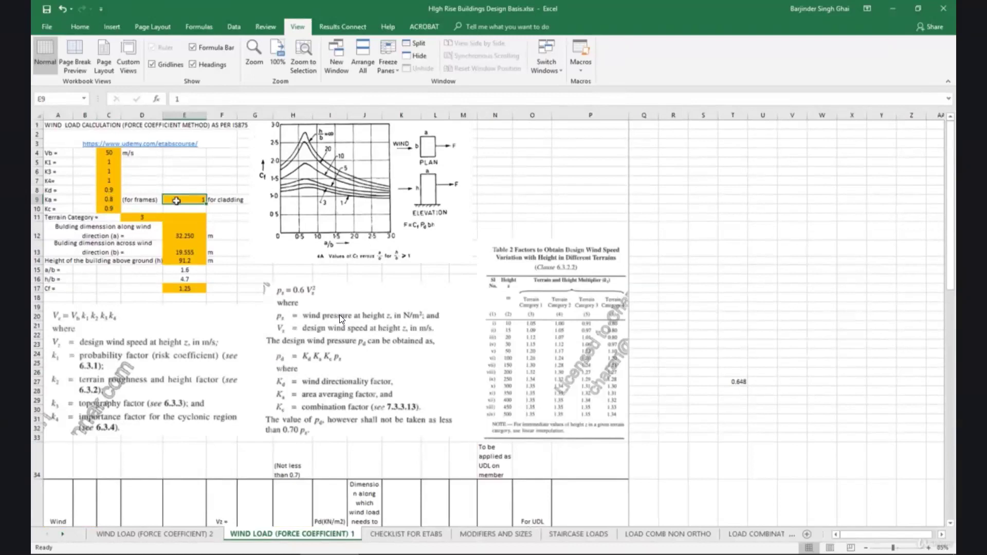
click(111, 202)
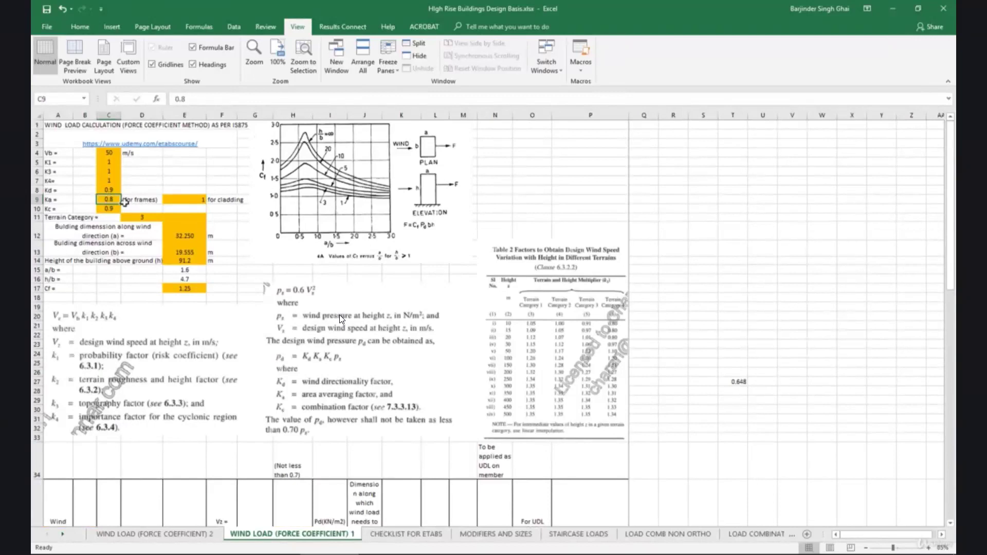
click(110, 211)
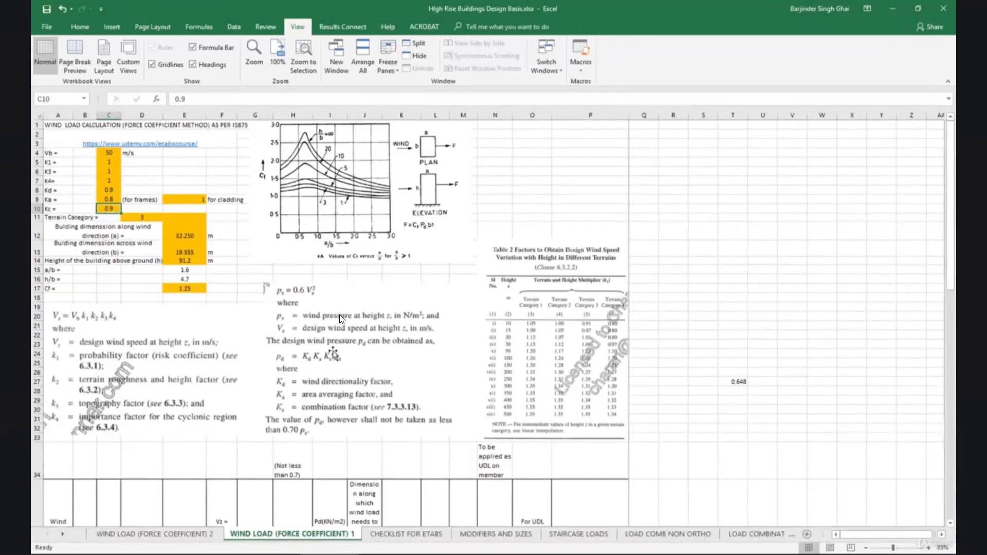
click(736, 382)
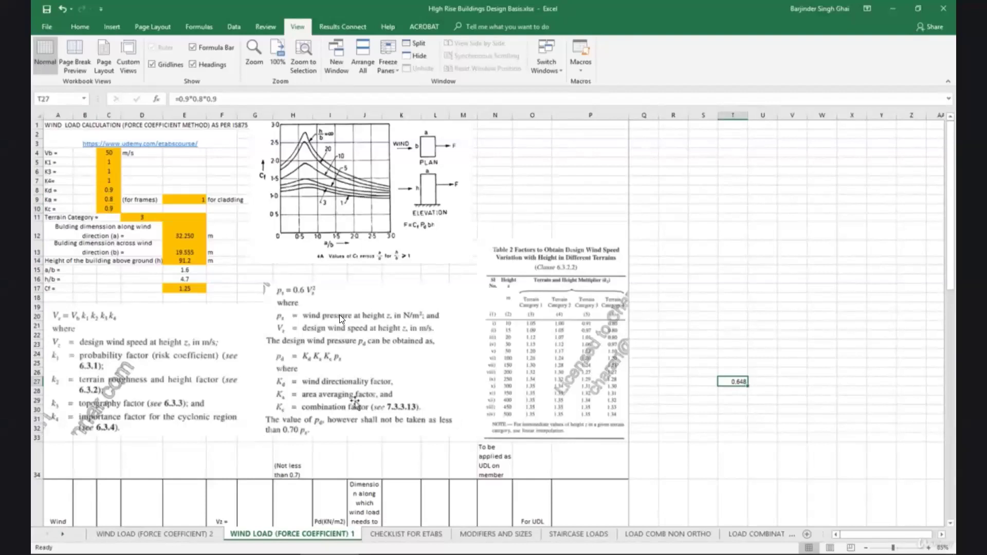
Examine the kdXkaXkc column against the code's 0.70 minimum, and the storey 1 design pressure Pd formula.
scroll(355, 403, down, 5)
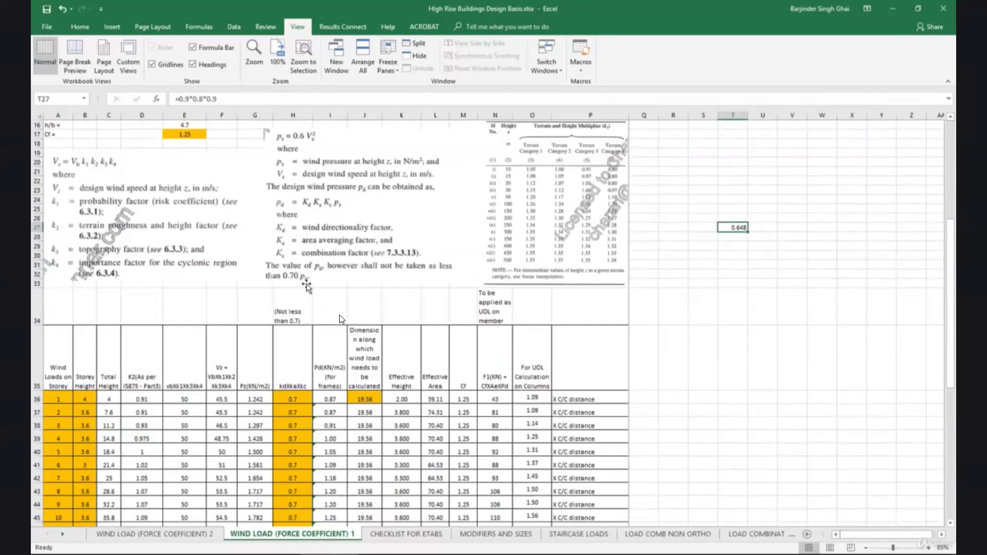
scroll(309, 287, down, 1)
scroll(307, 298, down, 3)
drag(301, 314, 298, 516)
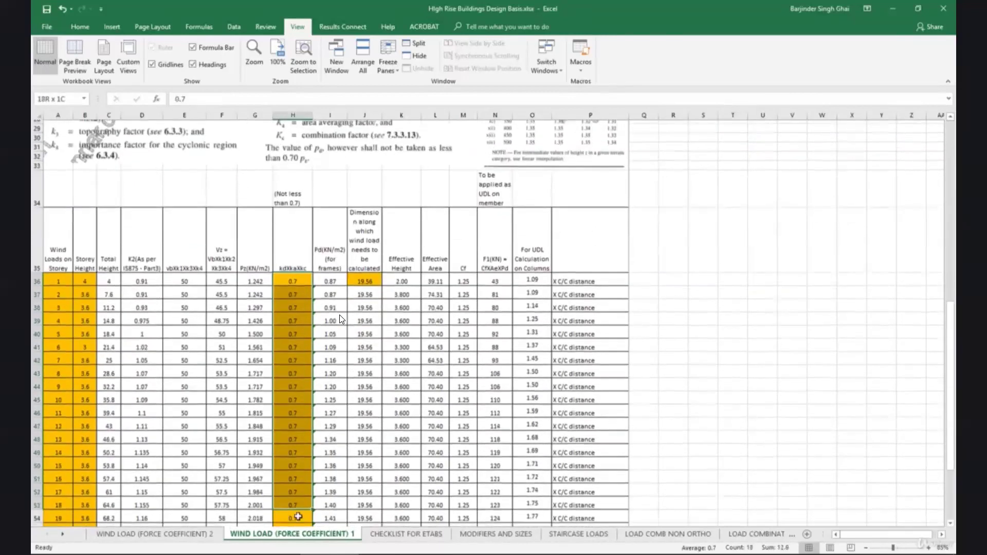
click(329, 281)
scroll(366, 312, up, 1)
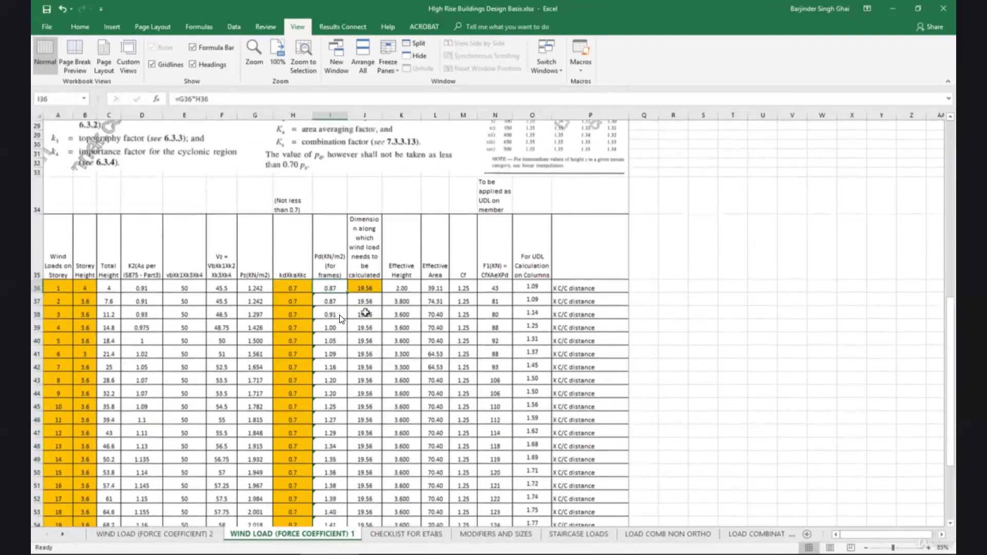
scroll(365, 312, up, 2)
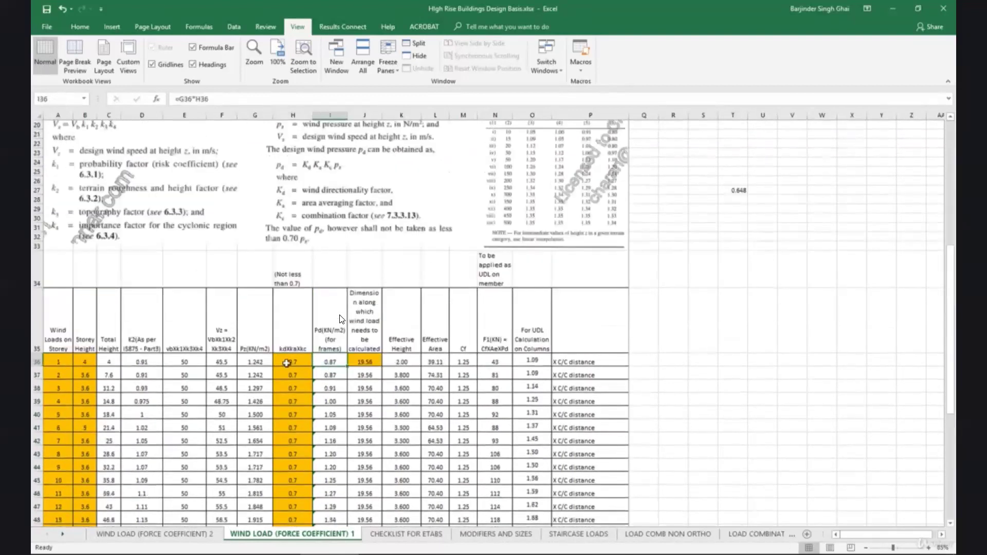
click(292, 361)
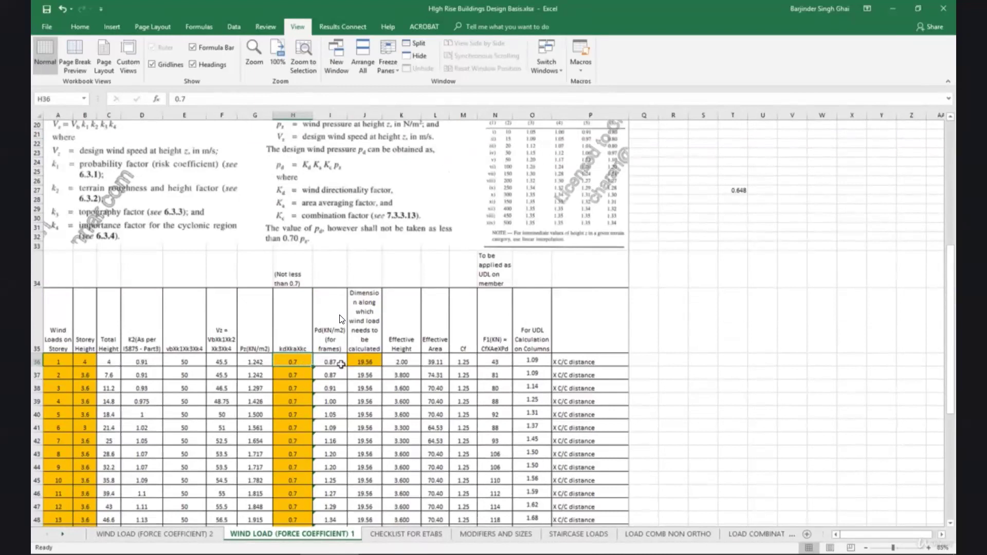
Switch back to ETABS and move the User Wind Loads on Diaphragms dialog aside to uncover the Define Load Patterns dialog.
click(221, 553)
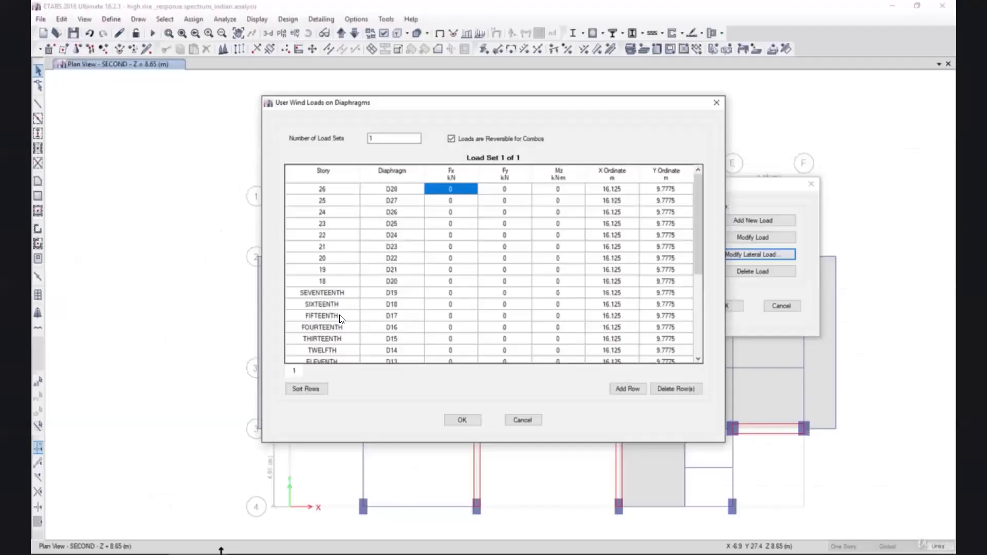
drag(460, 108, 737, 137)
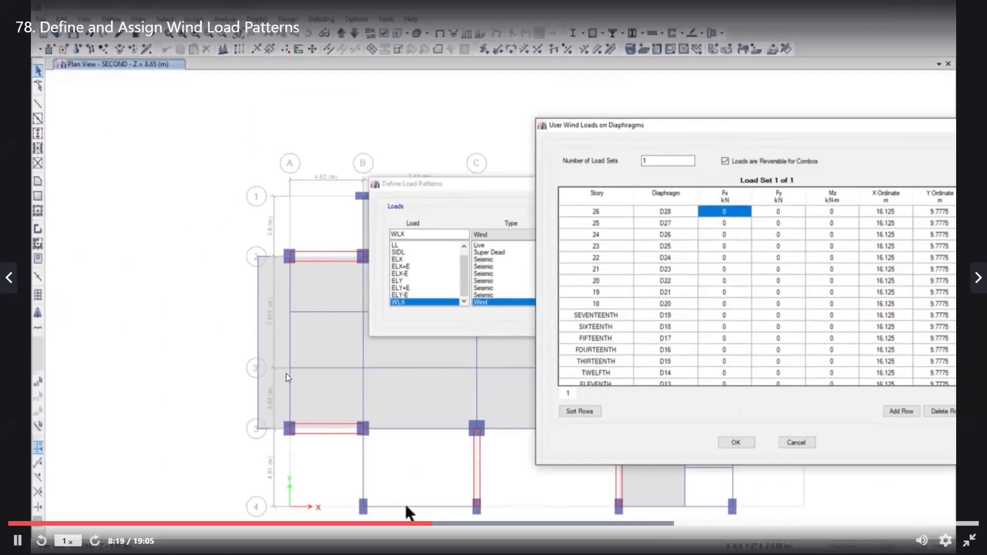
Switch to the Excel wind load sheet and show the storey 1 wind load dimension with three decimals.
click(332, 494)
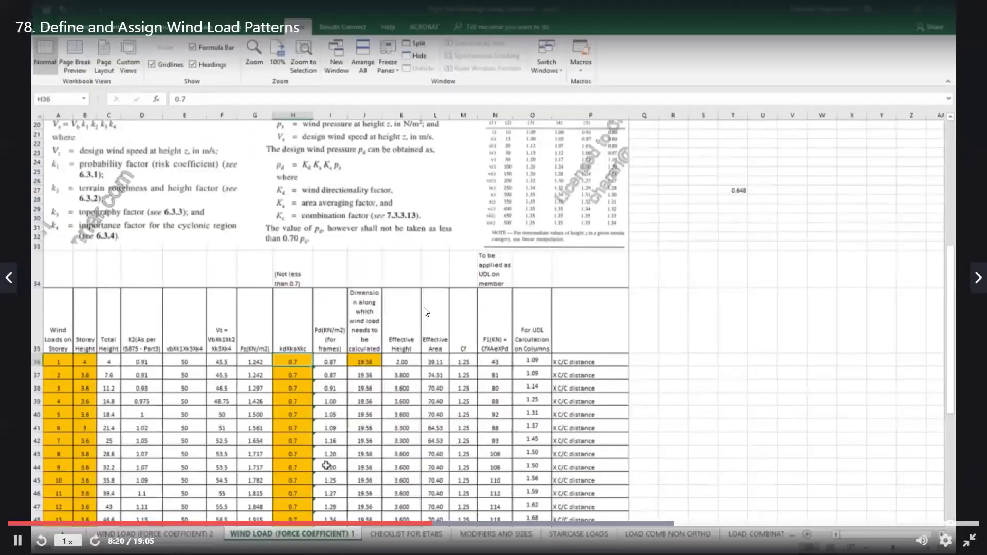
click(376, 362)
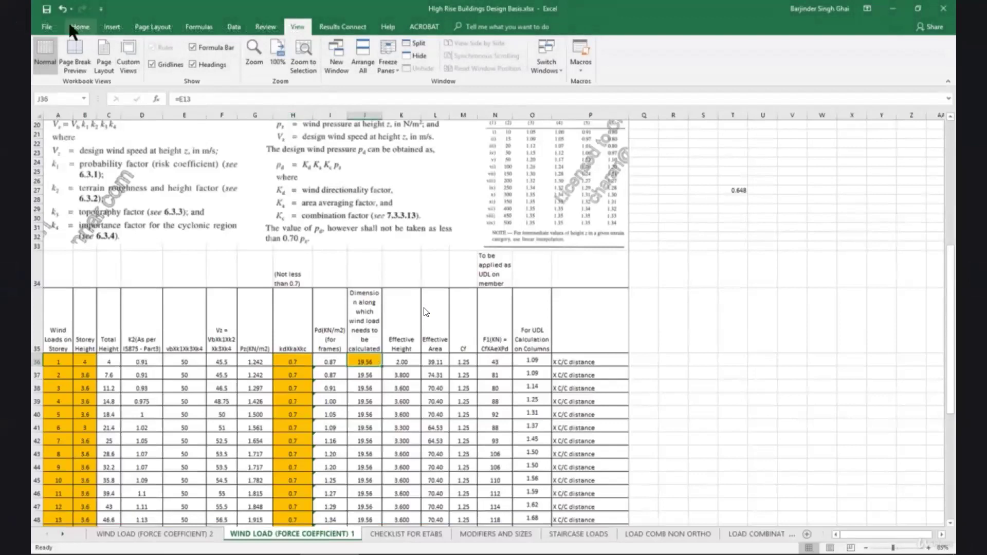
click(79, 27)
click(433, 64)
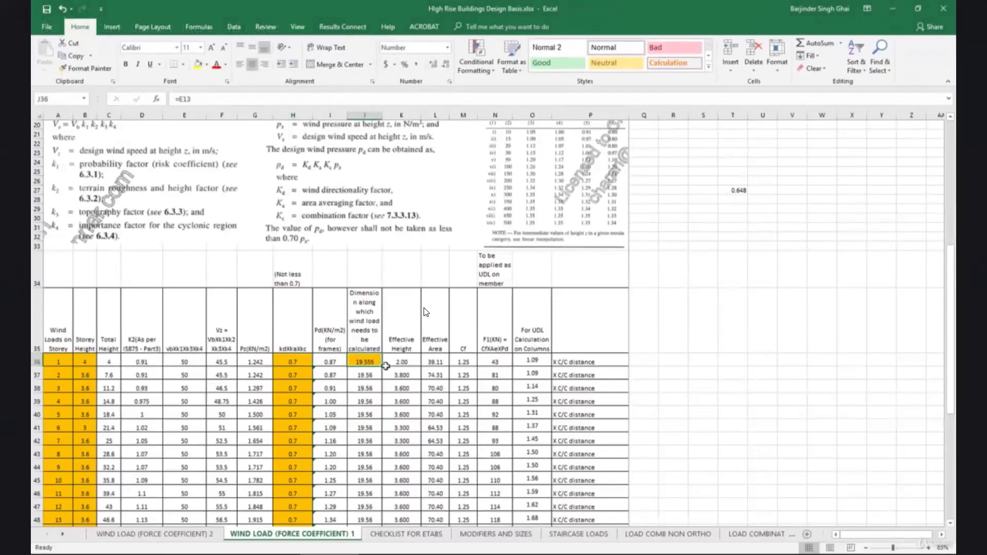
Try to fill the storey 1 dimension formula down through storey 26, and undo that fill.
drag(383, 369, 380, 458)
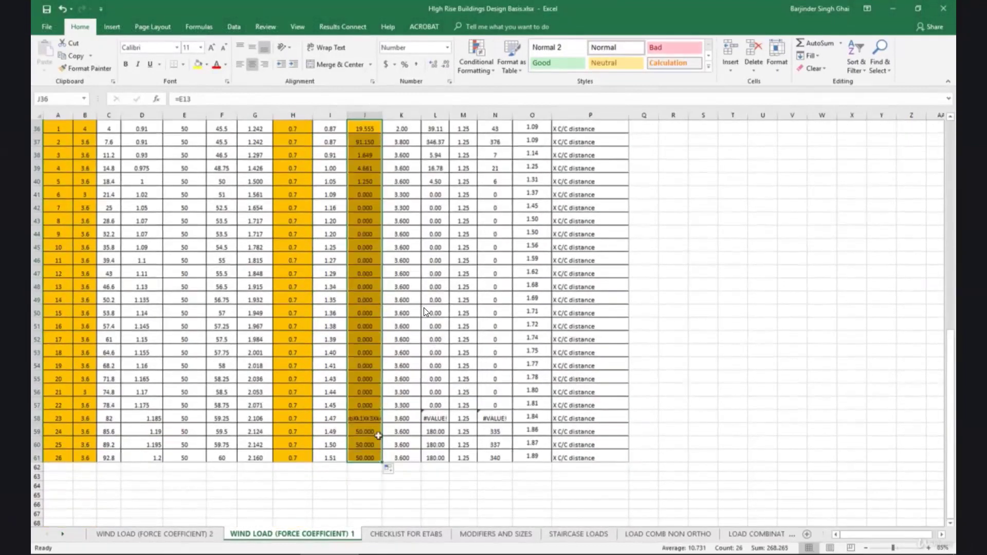
key(ctrl+z)
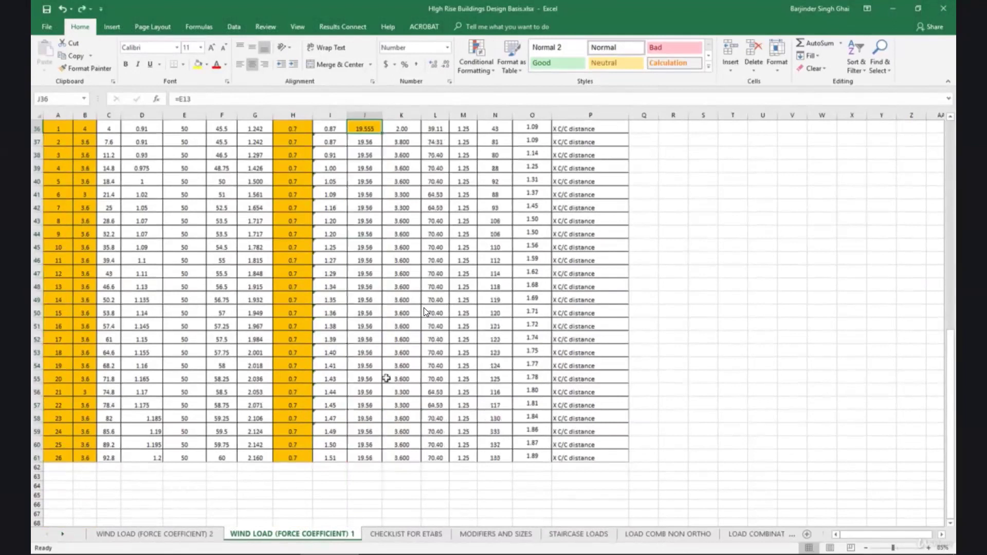
scroll(386, 380, up, 4)
Link the storey 2 dimension to J36, show it with three decimals, and fill it down through storey 26.
click(371, 335)
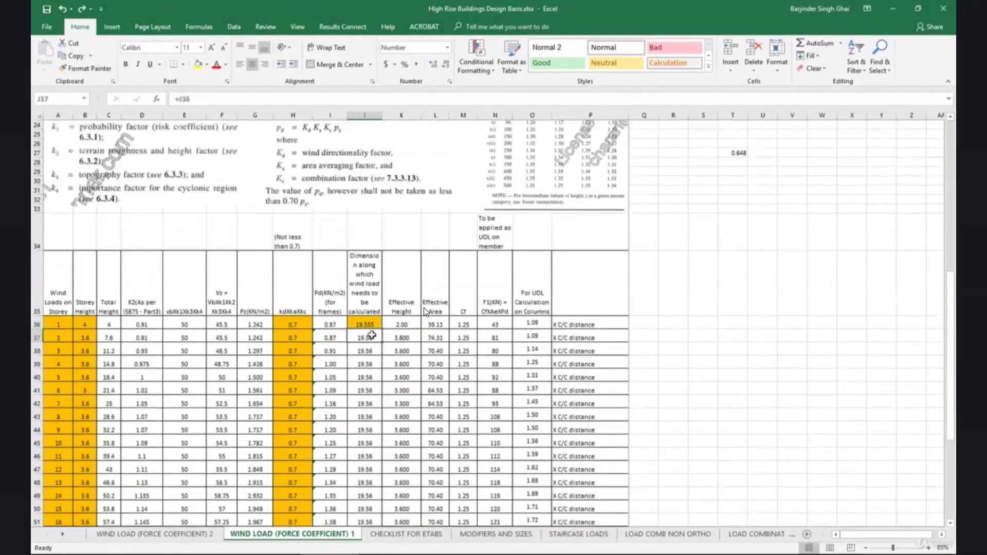
double_click(372, 335)
click(367, 323)
key(Return)
click(376, 338)
click(433, 64)
drag(383, 343, 376, 460)
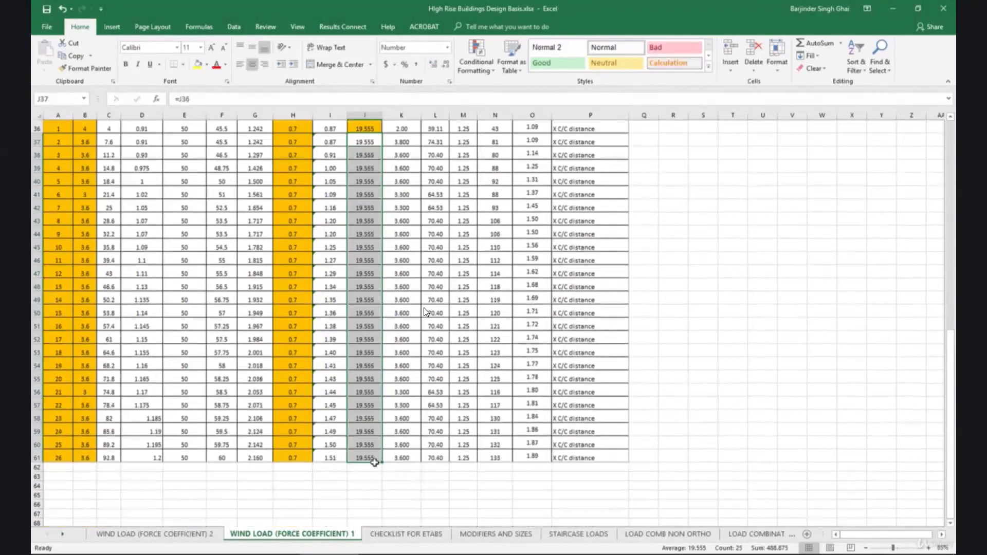
Review the a/b and h/b ratios alongside the code's force coefficient chart.
scroll(375, 463, up, 4)
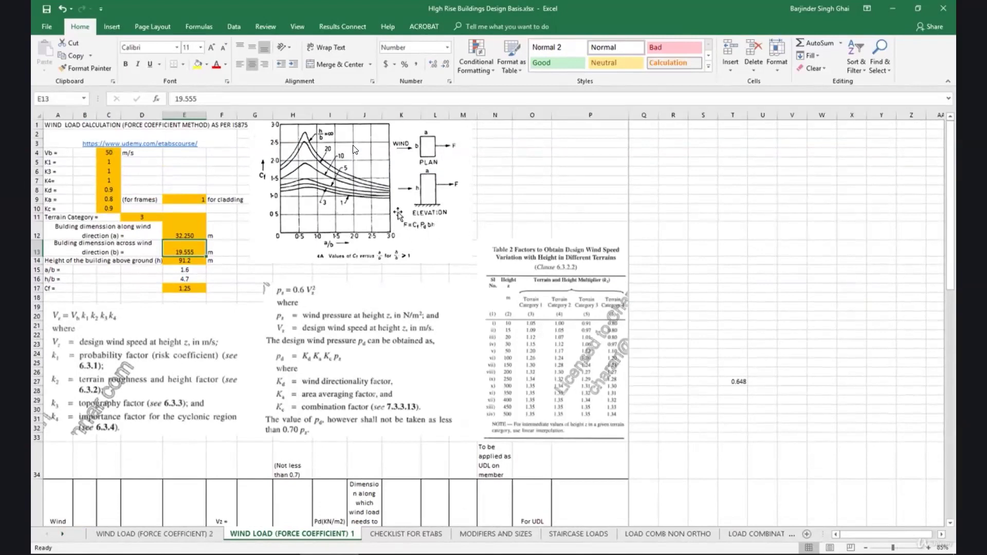
click(55, 270)
click(57, 281)
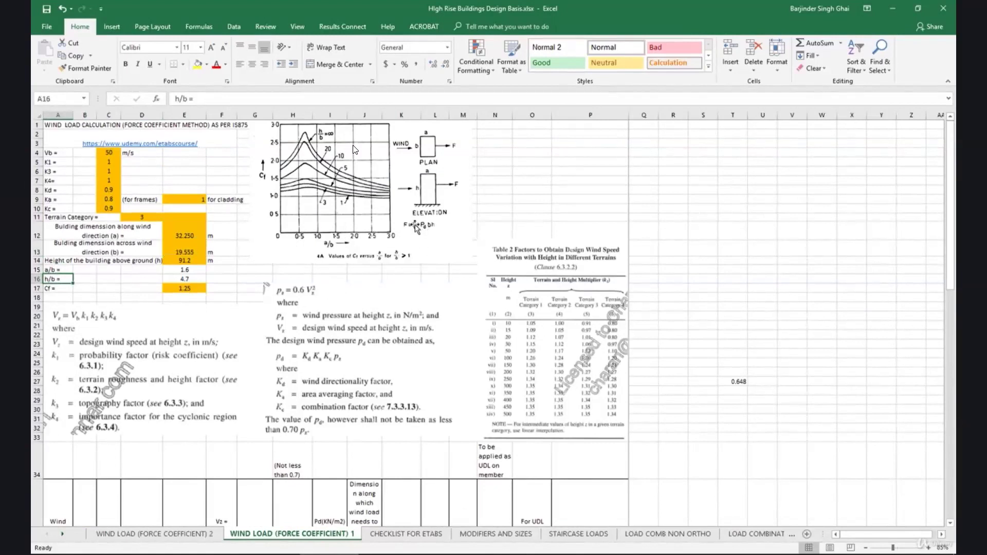
Trace the storey 1 Cf formula back to the Cf input cell E17.
scroll(421, 238, down, 8)
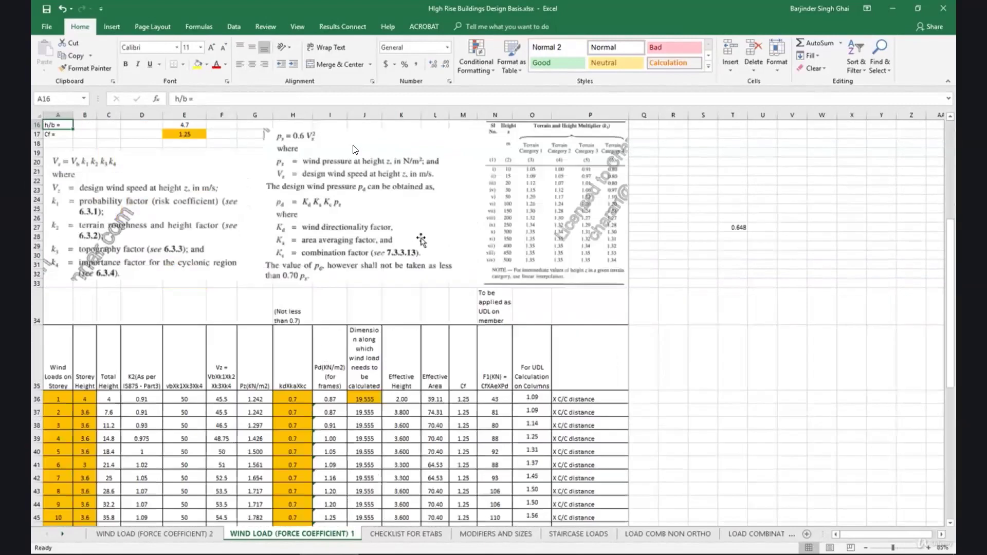
click(470, 316)
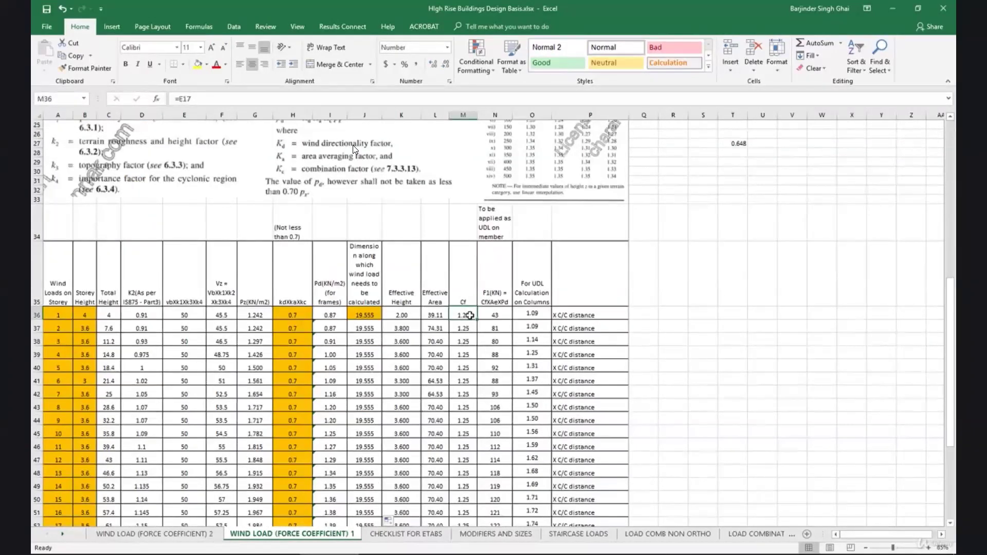
scroll(468, 315, up, 6)
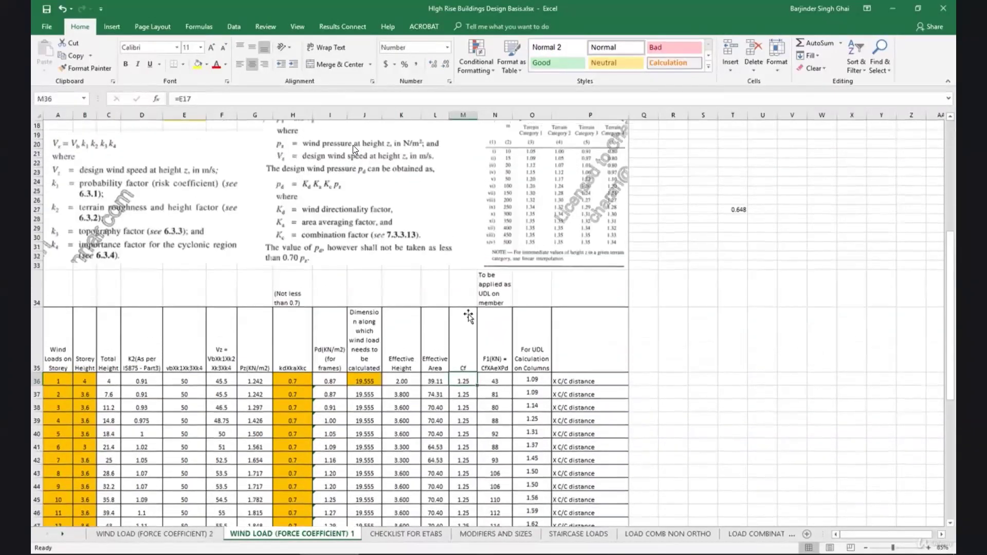
click(206, 233)
Examine the storey 1 force F1 formula against the code's force equation using Cf, area and design pressure.
scroll(444, 331, down, 8)
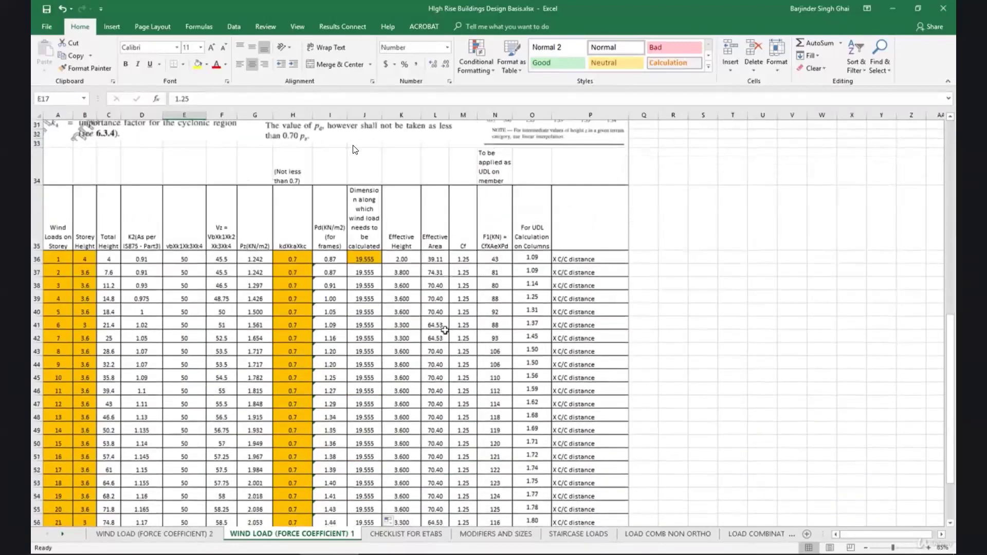
click(499, 260)
scroll(504, 289, up, 8)
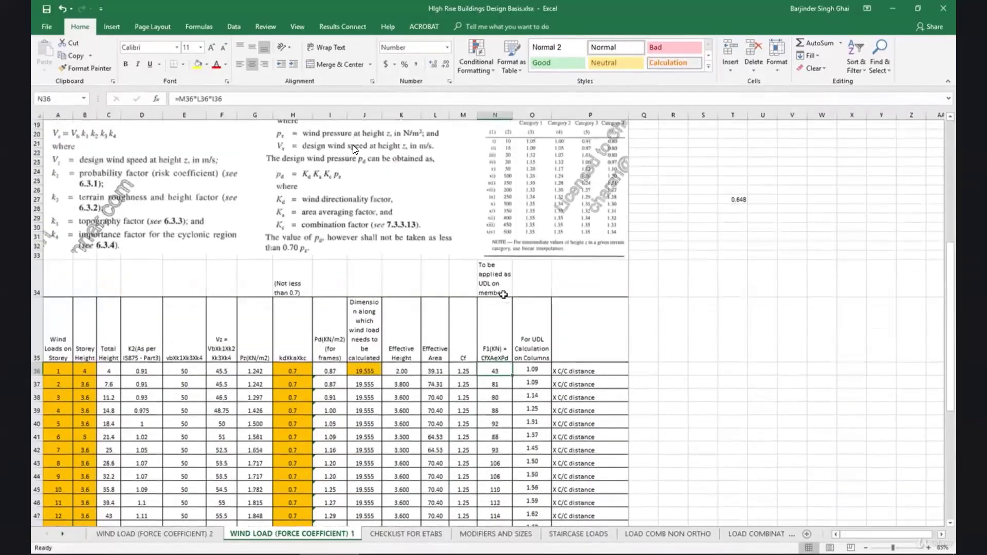
scroll(504, 296, up, 2)
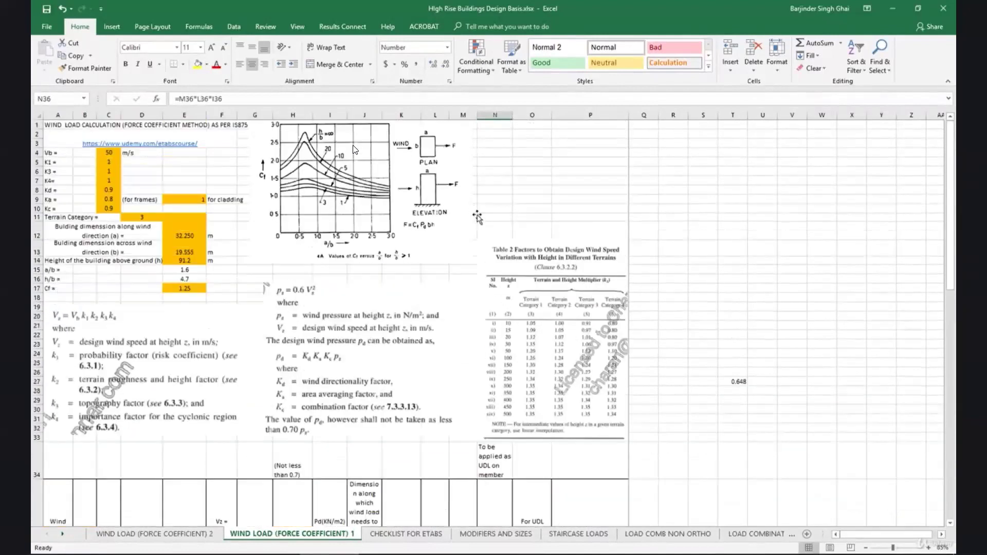
scroll(477, 216, down, 2)
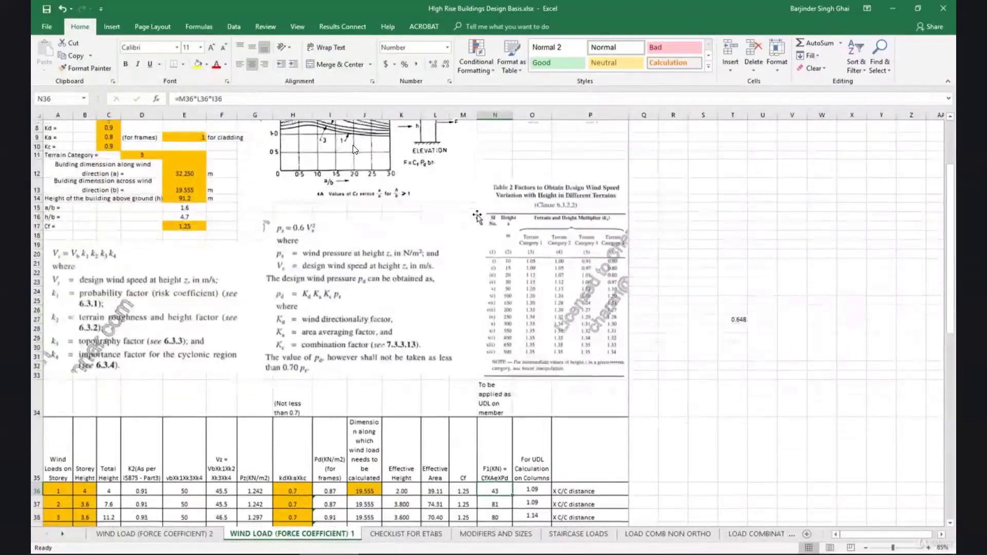
scroll(477, 216, down, 4)
scroll(477, 217, down, 4)
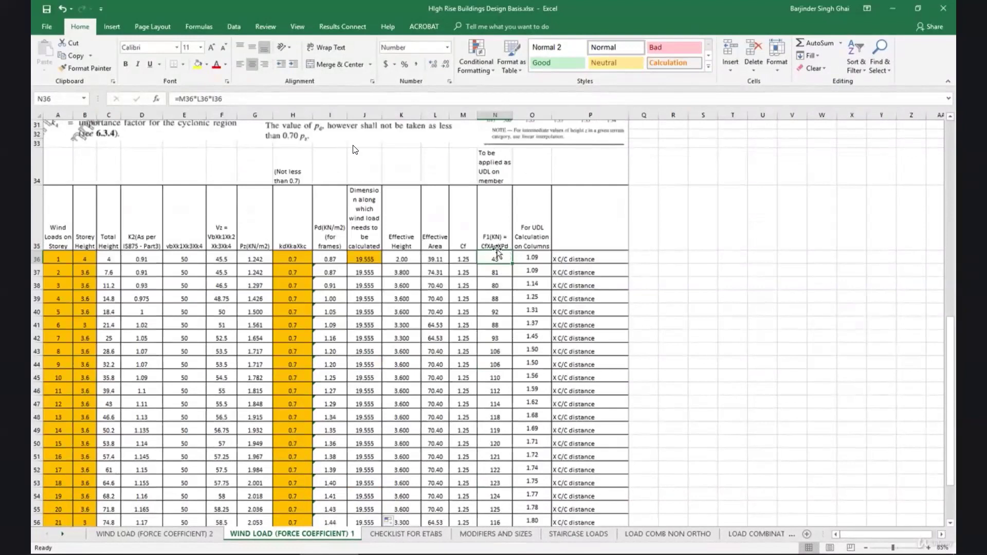
Examine the effective height formulas for storeys 1 to 3 against the storey heights and total height.
click(398, 258)
scroll(398, 258, up, 1)
scroll(400, 241, down, 2)
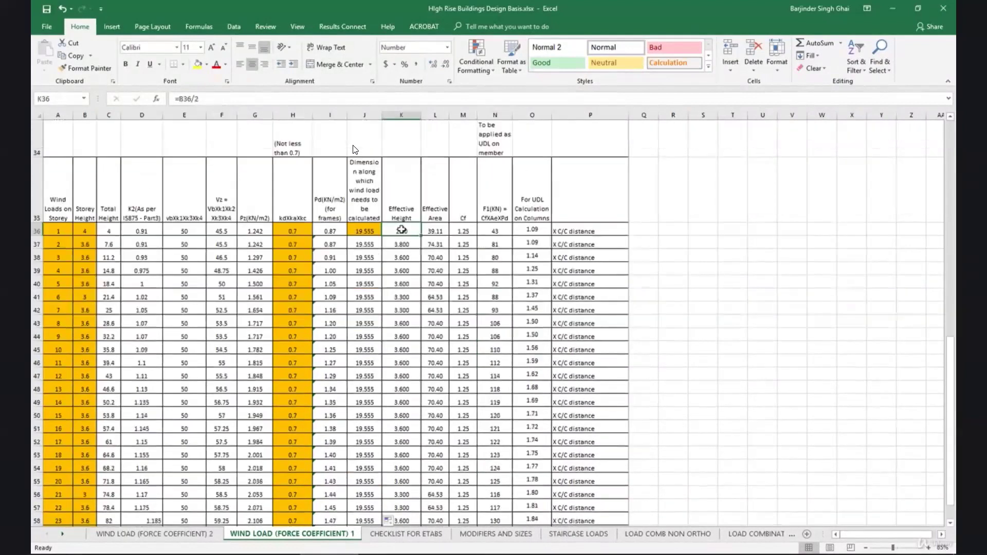
click(109, 244)
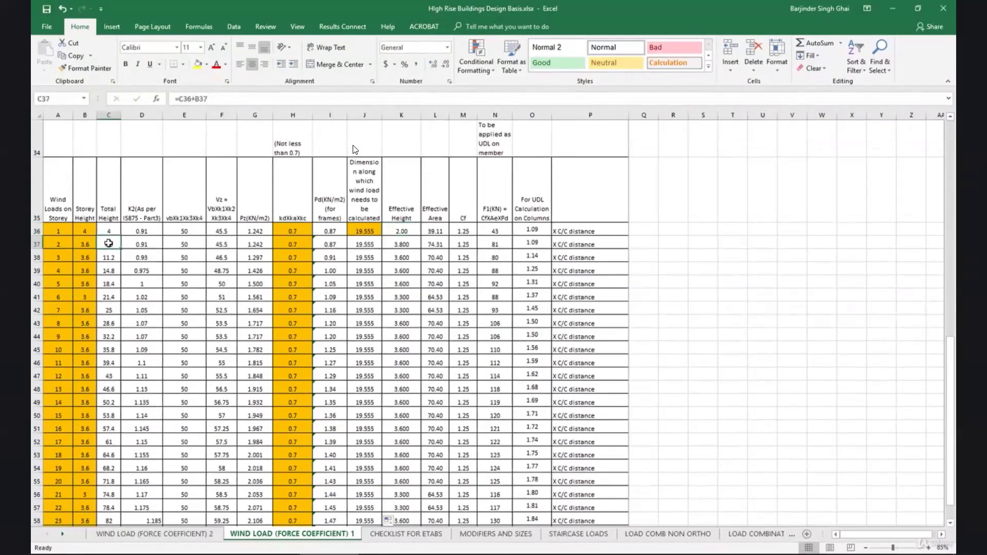
click(410, 243)
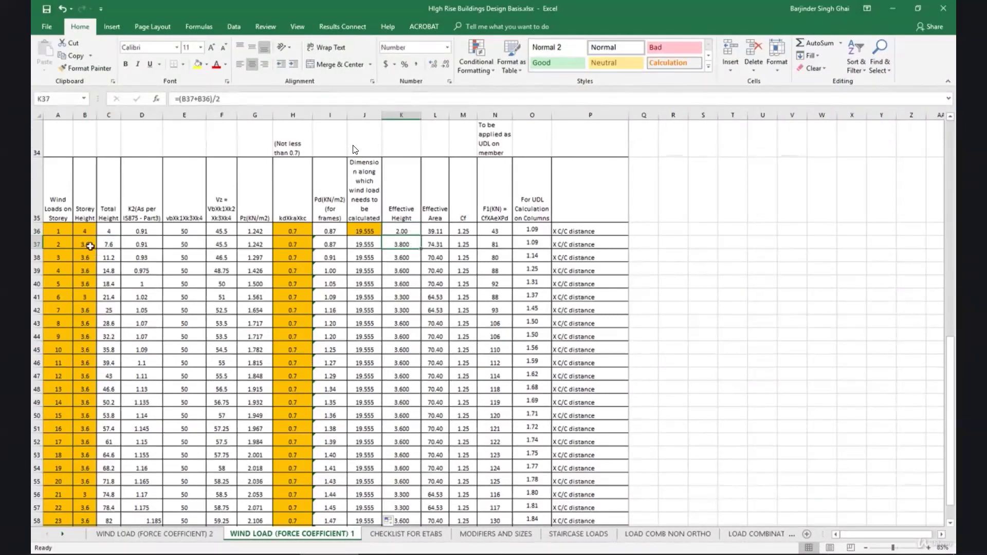
click(113, 242)
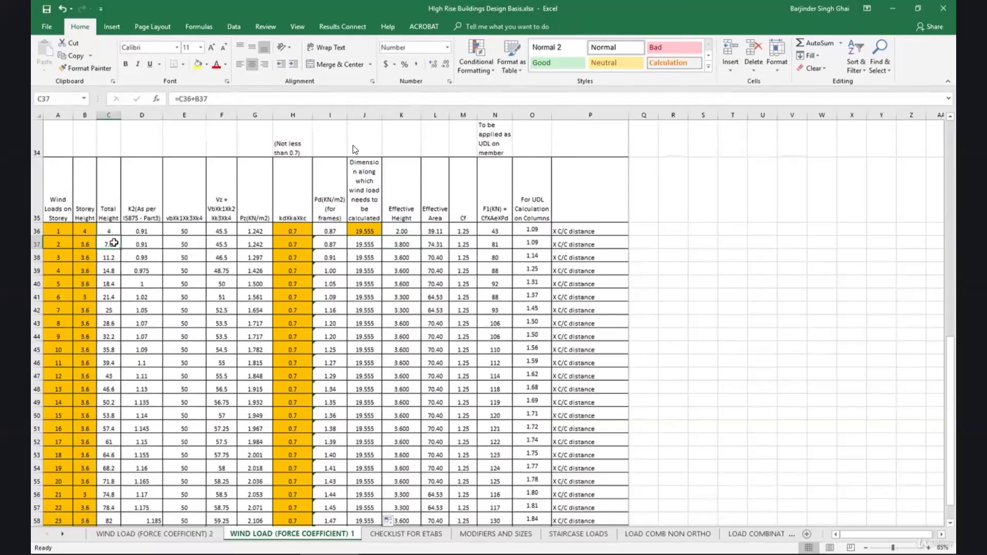
click(410, 246)
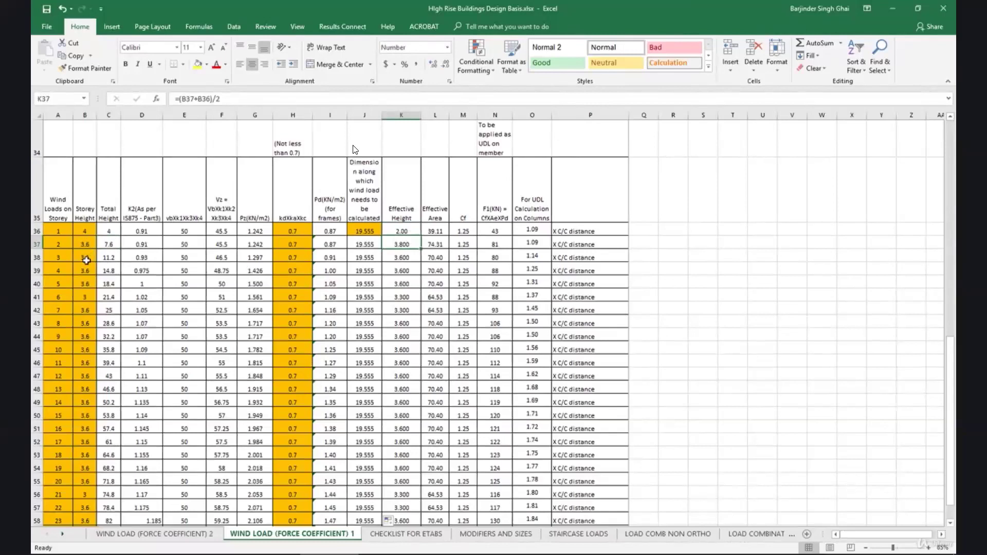
click(406, 258)
Inspect the storey 3 effective area formula and the dimension and effective height cells it multiplies.
scroll(441, 324, up, 3)
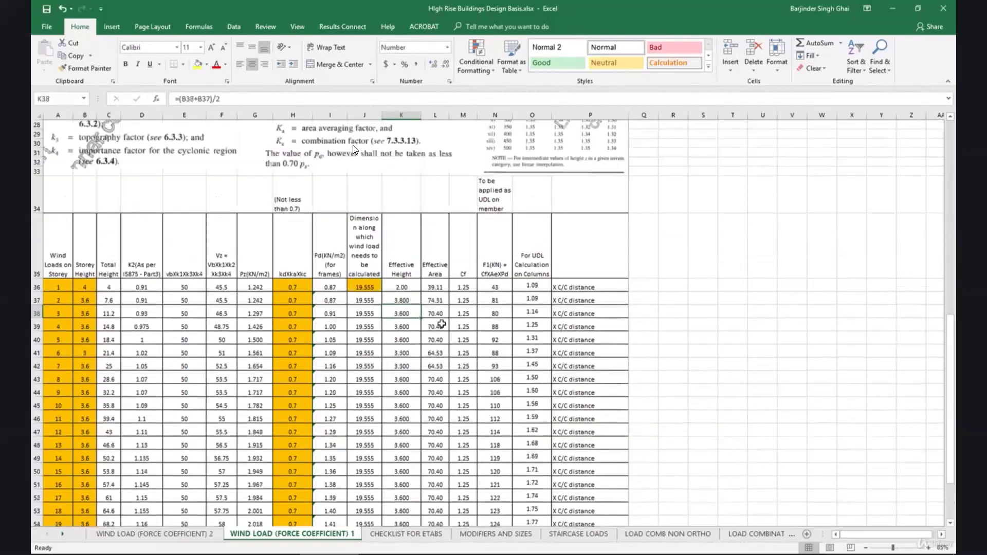
click(439, 342)
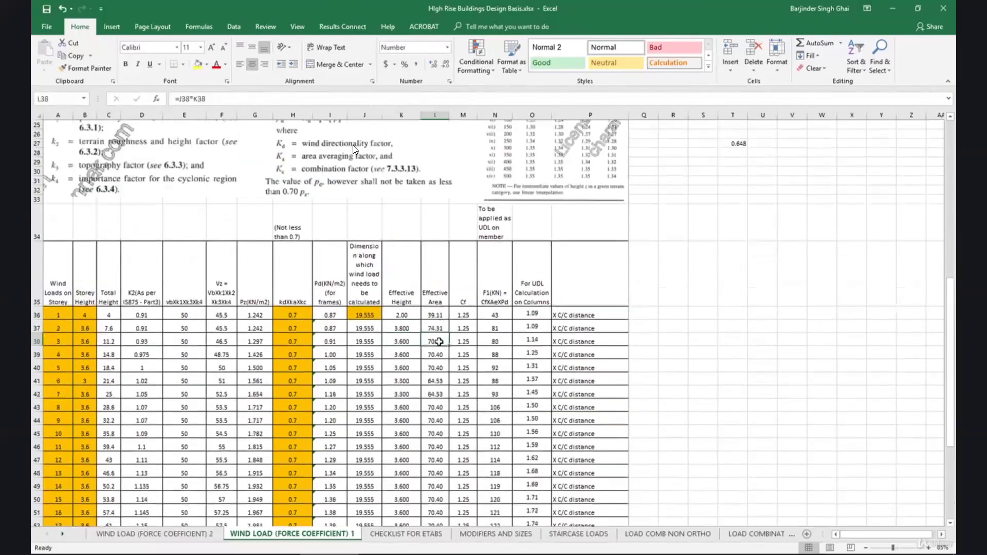
double_click(439, 341)
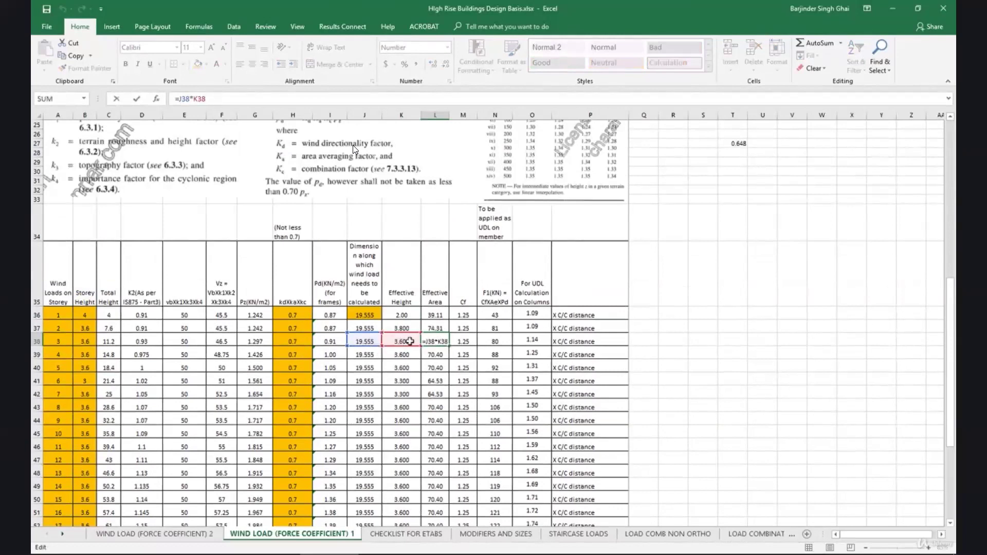
key(Escape)
Compare the storey 3 Cf value and F1 formula with the code's force equation beside the chart.
scroll(410, 342, up, 6)
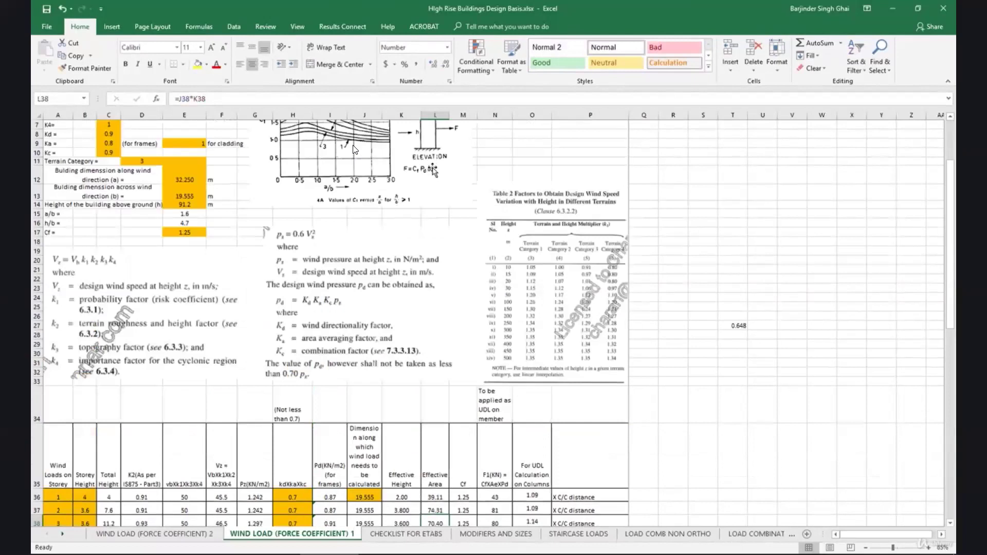
scroll(474, 315, down, 2)
click(467, 459)
click(495, 458)
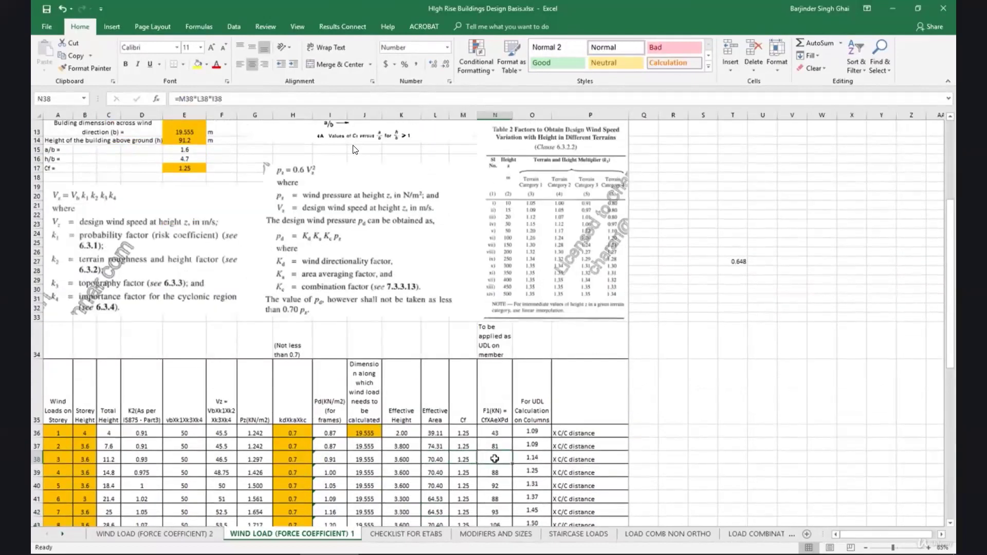
scroll(420, 170, up, 2)
scroll(503, 260, down, 2)
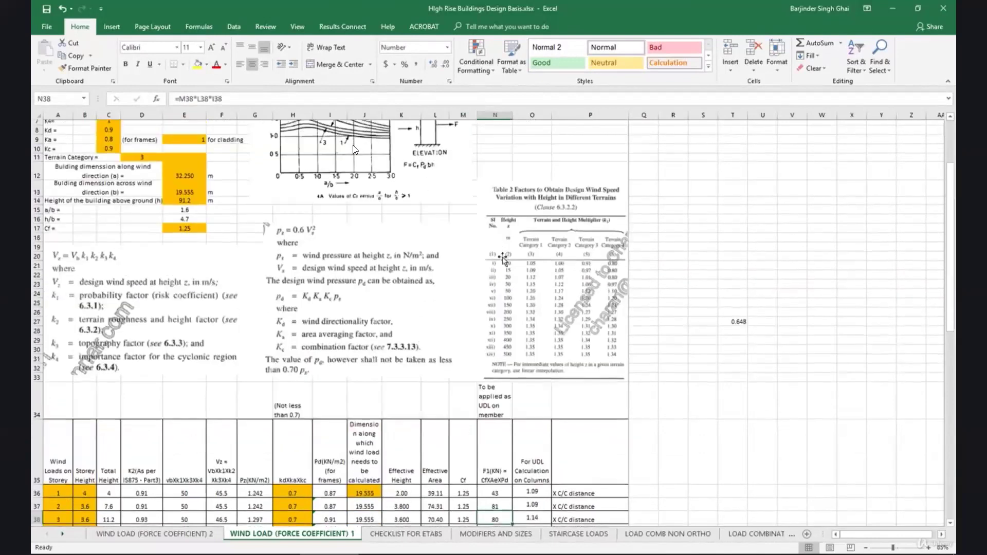
Check the storey 3 Cf, design pressure Pd and effective area cells that feed its F1 force.
scroll(512, 320, down, 3)
click(464, 366)
click(329, 369)
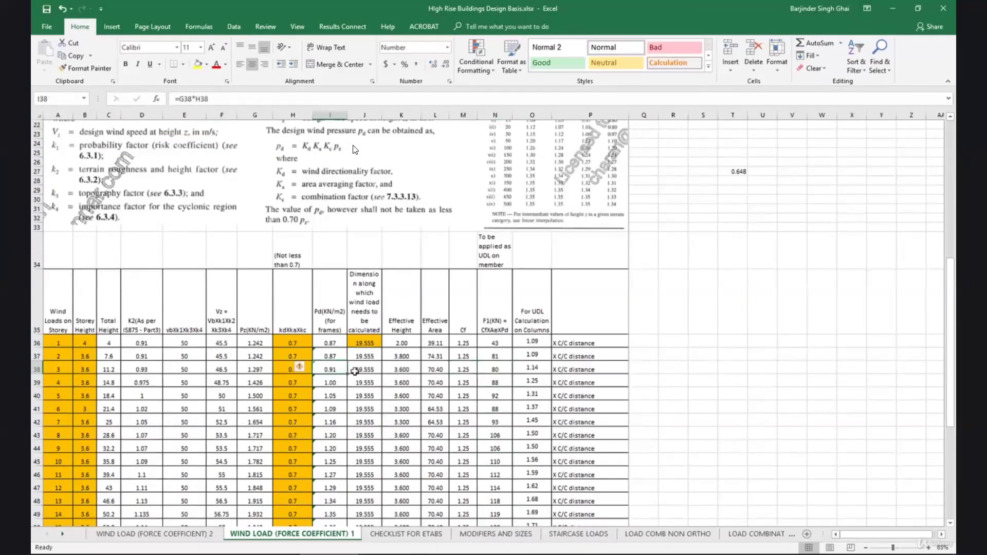
click(436, 369)
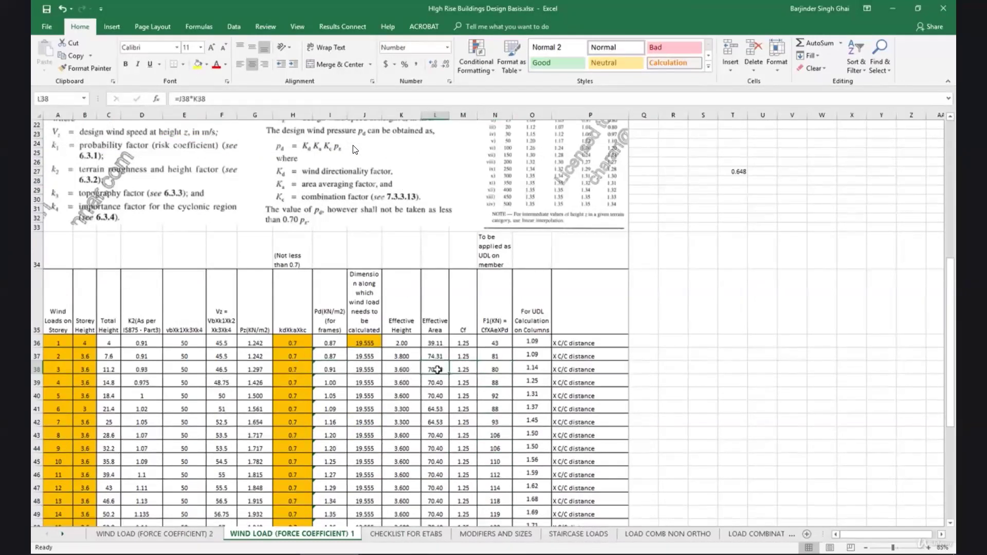
click(501, 366)
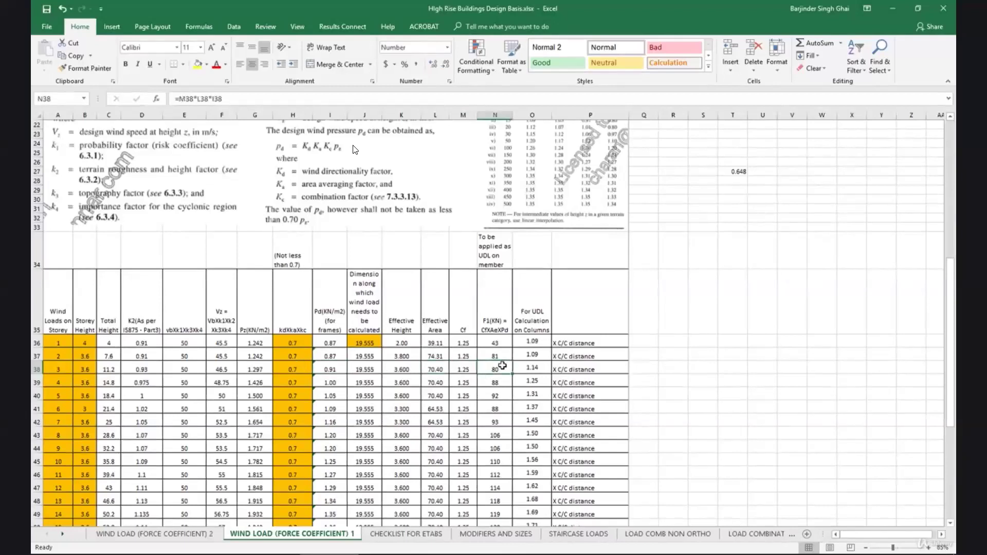
Switch to ETABS and move the User Wind Loads on Diaphragms dialog so its whole table is visible.
click(200, 514)
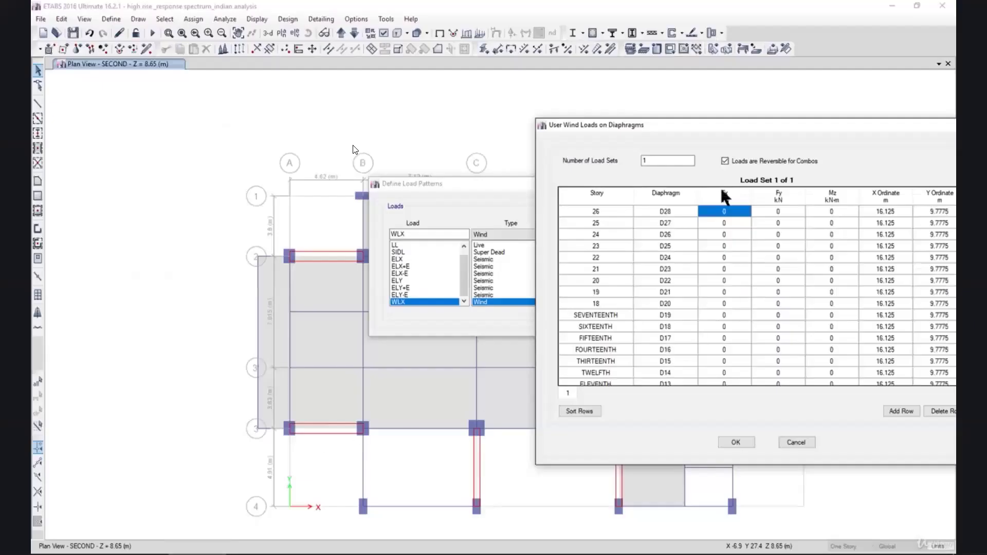
drag(731, 128, 407, 113)
Return to Excel and review the F1 storey forces alongside the "To be Pasted in ETABS" column.
key(alt+Tab)
drag(495, 259, 502, 482)
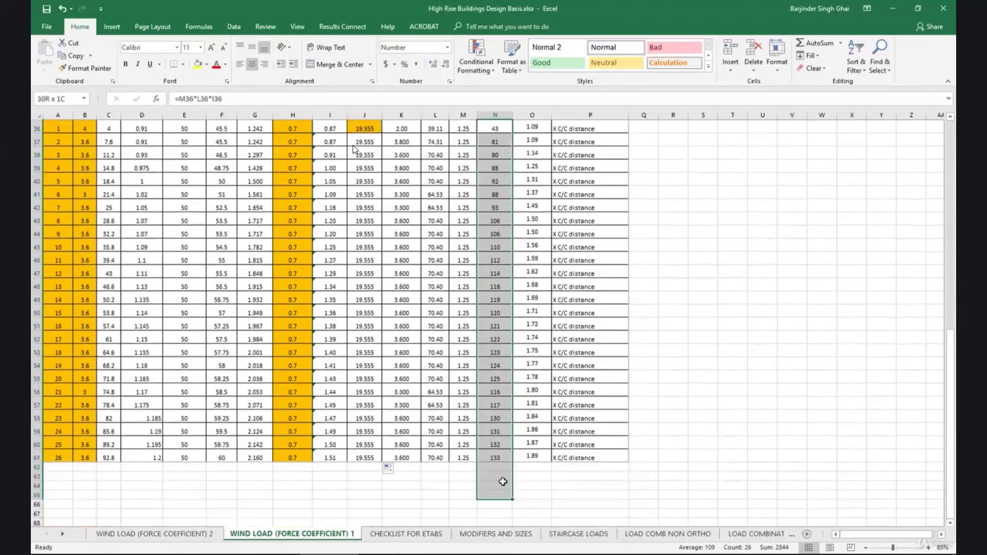
key(alt+Tab)
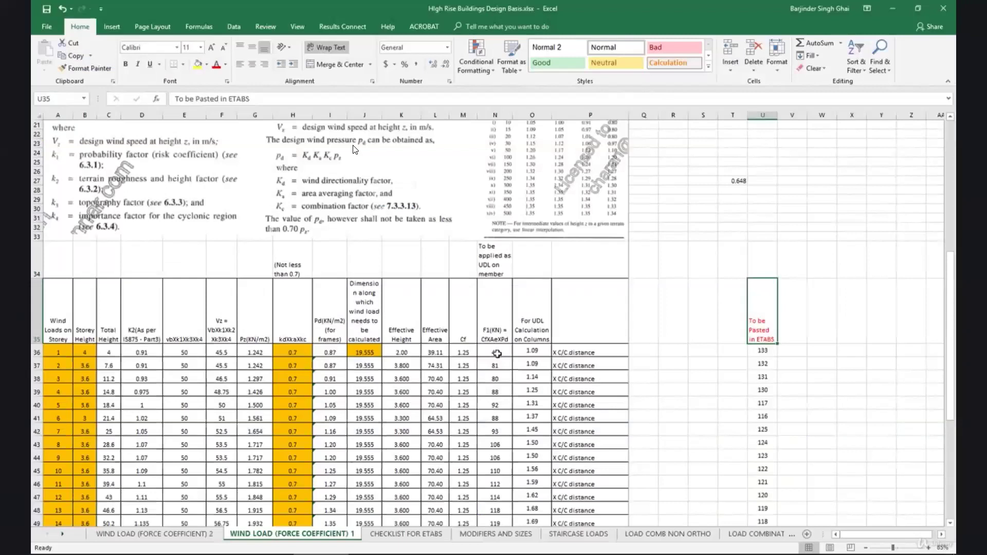
drag(497, 353, 507, 531)
scroll(323, 533, up, 3)
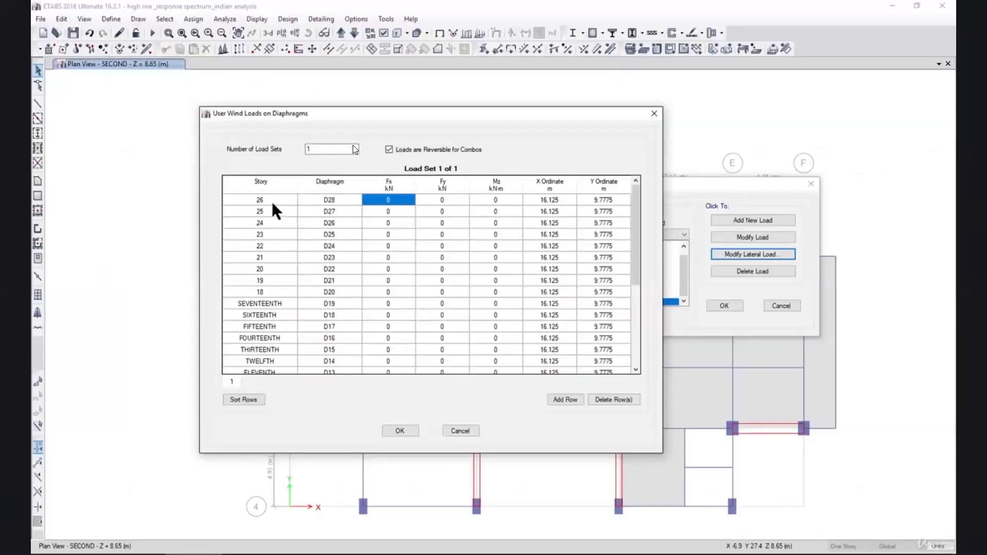
Check the storey order from 26 down to BASEMENT 1 in the diaphragm wind load table.
drag(638, 211, 637, 342)
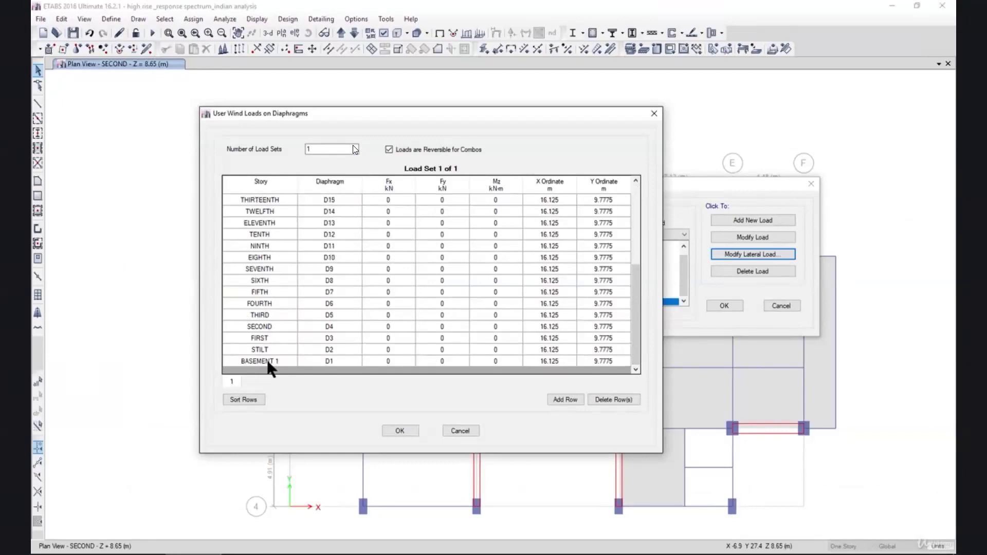
scroll(267, 359, up, 5)
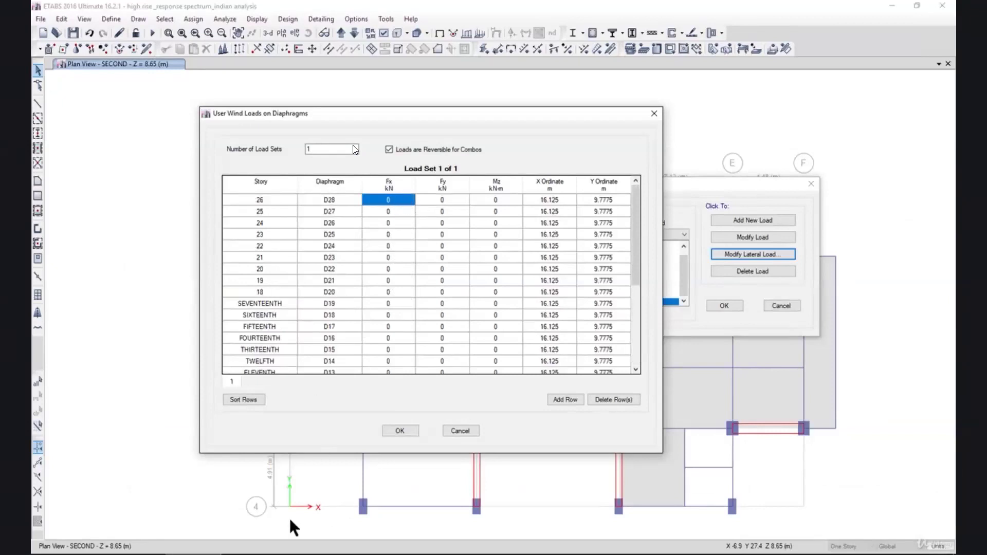
mouse_move(400, 198)
mouse_down()
mouse_move(400, 267)
mouse_move(413, 166)
mouse_move(401, 204)
mouse_up()
Switch to Excel and compare the "To be Pasted in ETABS" column with the F1 storey forces down to storey 26.
key(alt+Tab)
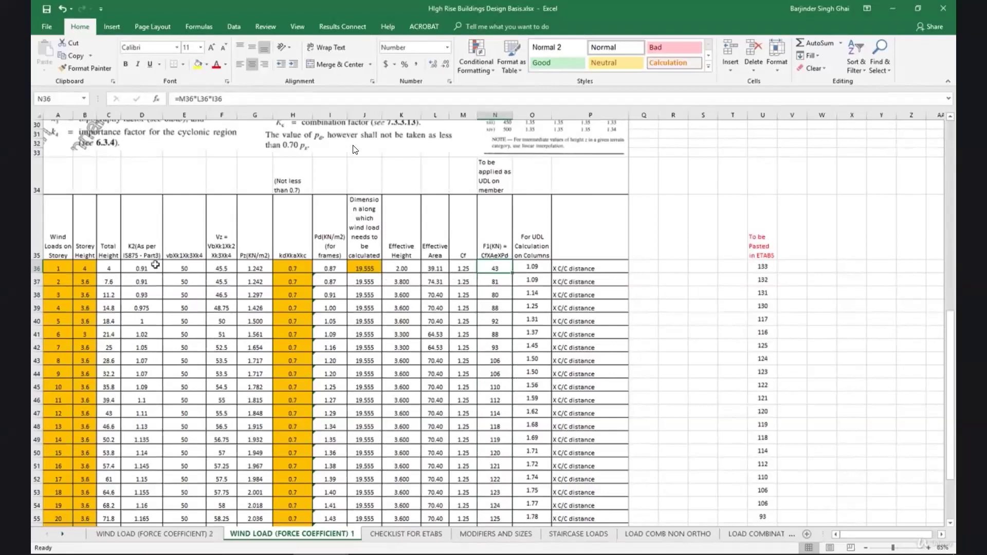
scroll(461, 327, down, 5)
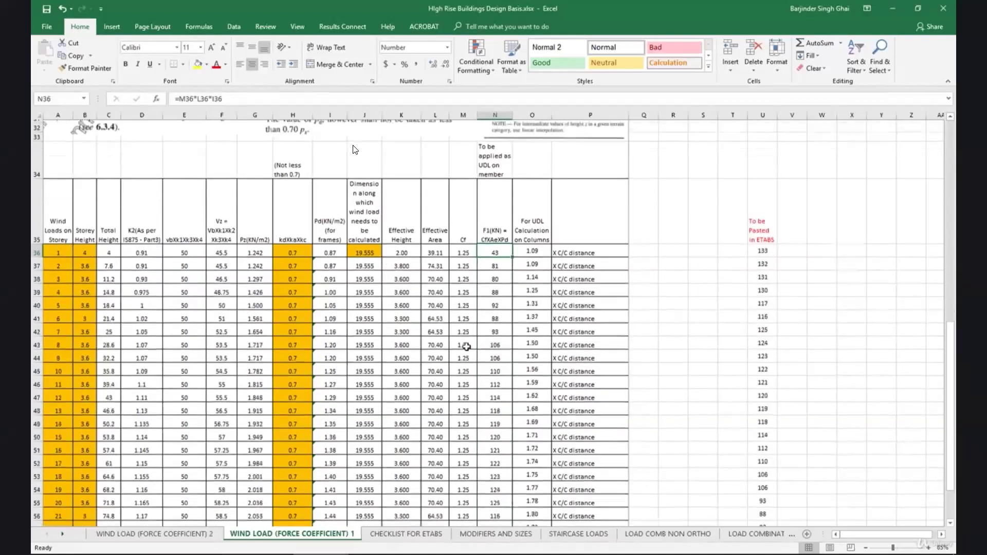
scroll(470, 343, up, 3)
scroll(669, 329, up, 2)
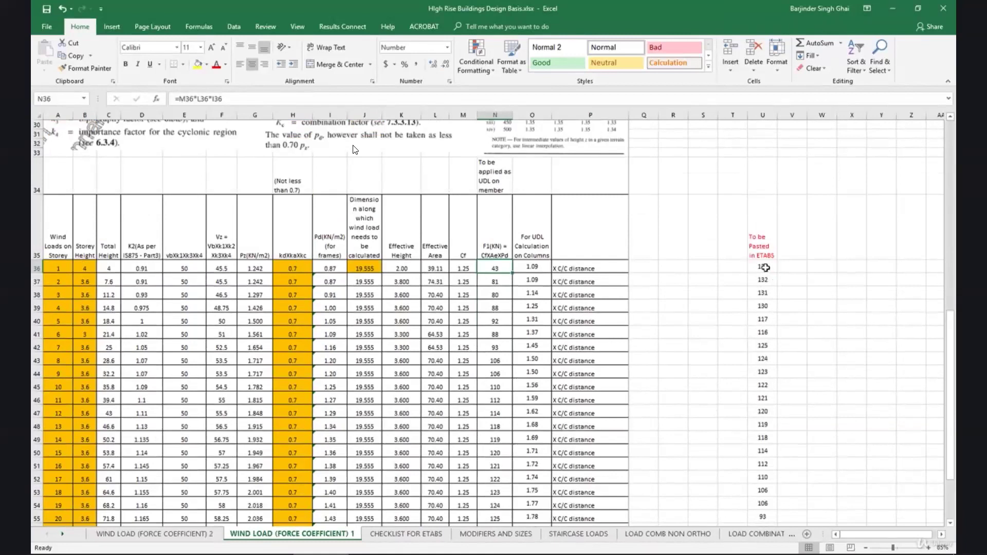
drag(768, 265, 764, 477)
scroll(786, 346, up, 2)
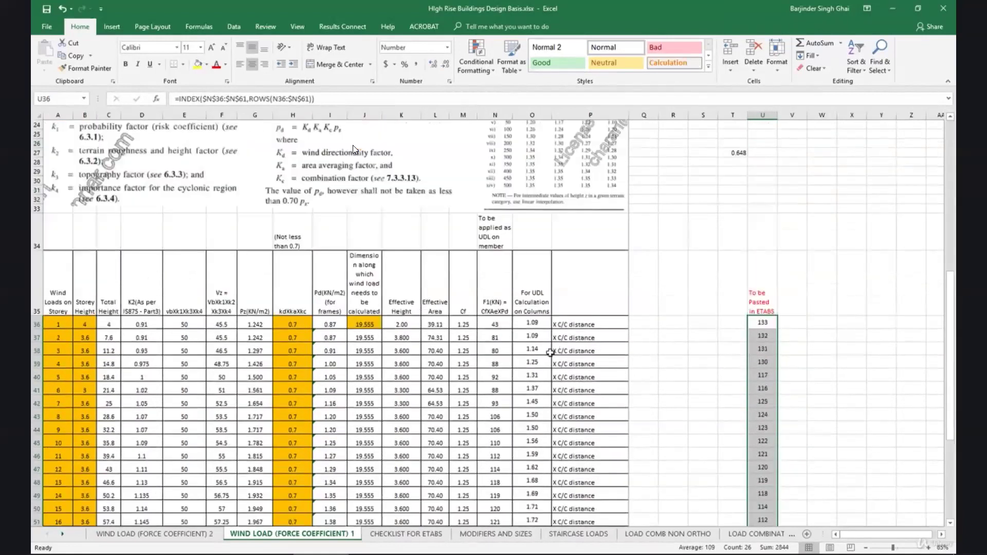
scroll(553, 349, down, 3)
scroll(502, 411, up, 3)
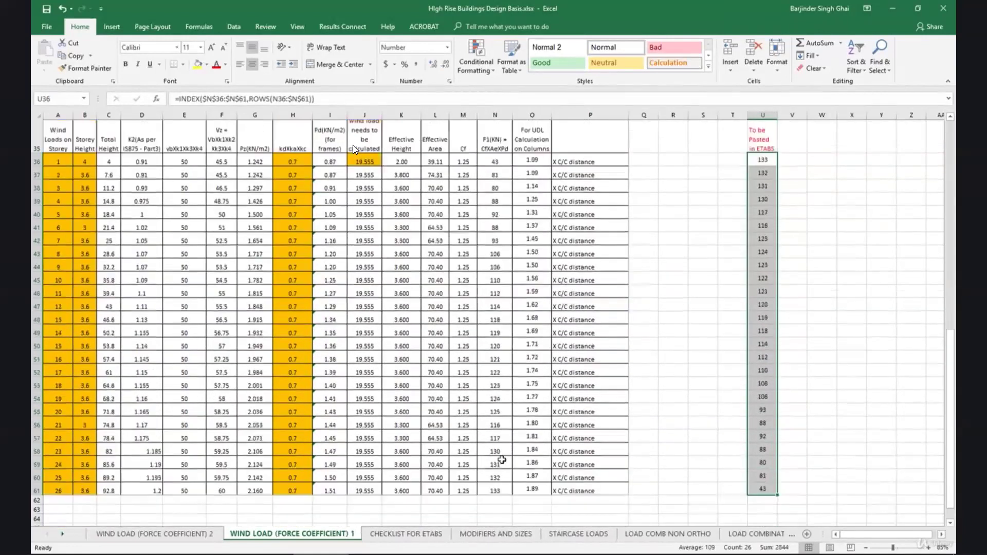
scroll(354, 150, down, 3)
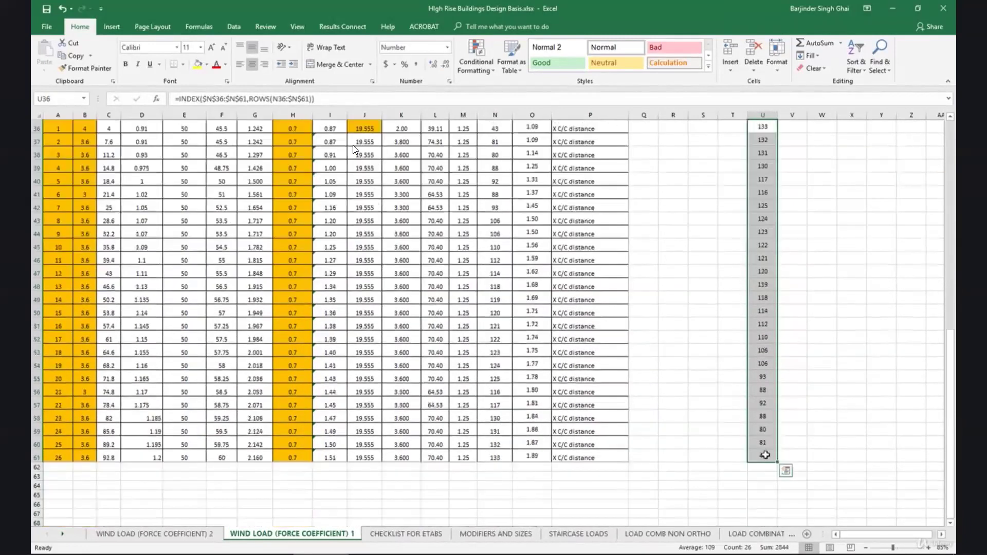
scroll(737, 303, up, 1)
Copy the "To be Pasted in ETABS" forces in U36:U61 and paste them into the ETABS Fx column starting at storey 26.
drag(763, 236, 762, 458)
key(ctrl+c)
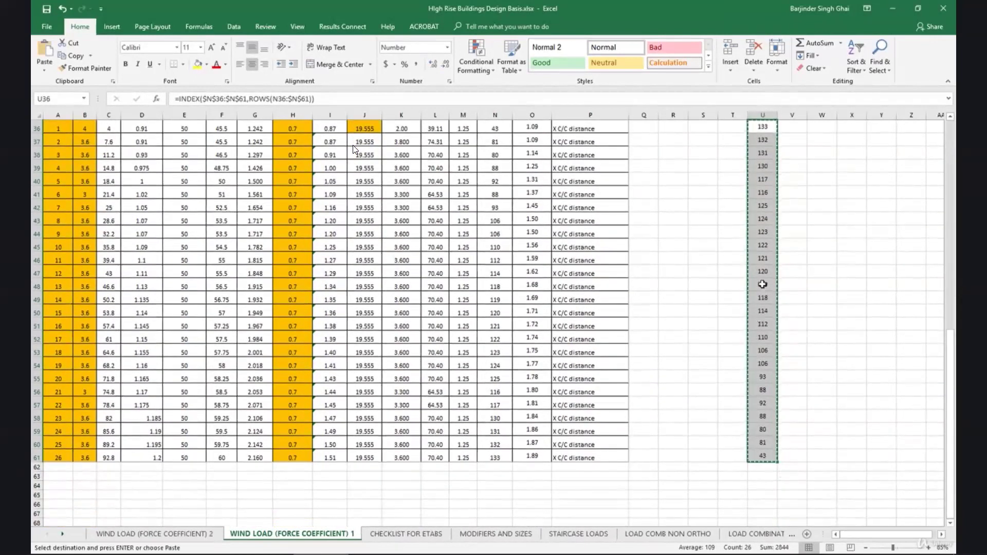
right_click(762, 283)
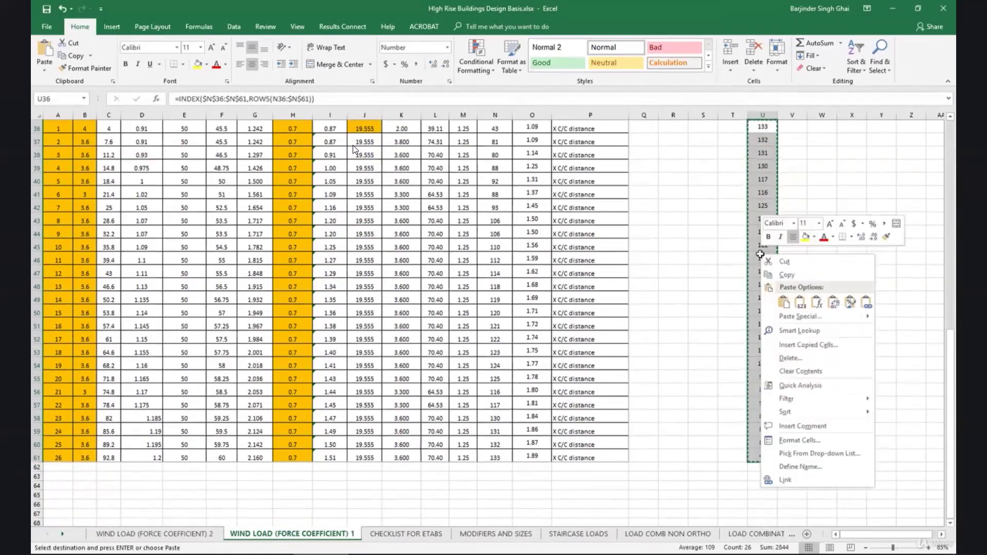
click(788, 273)
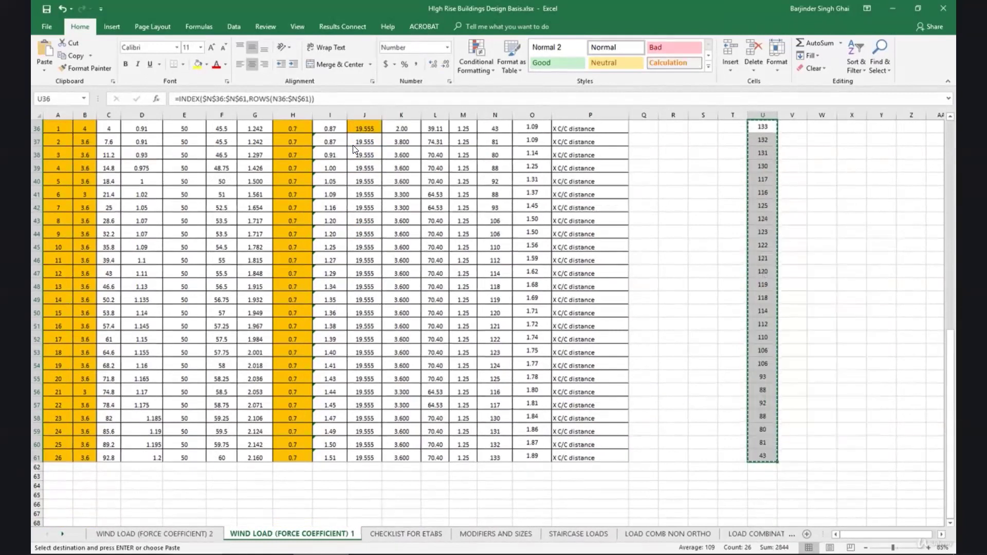
key(alt+Tab)
right_click(386, 201)
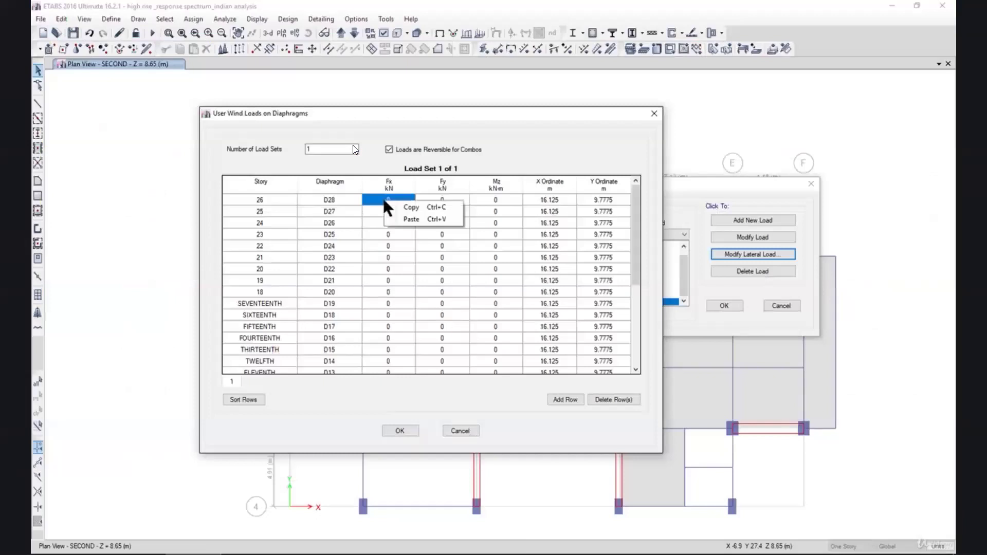
click(408, 218)
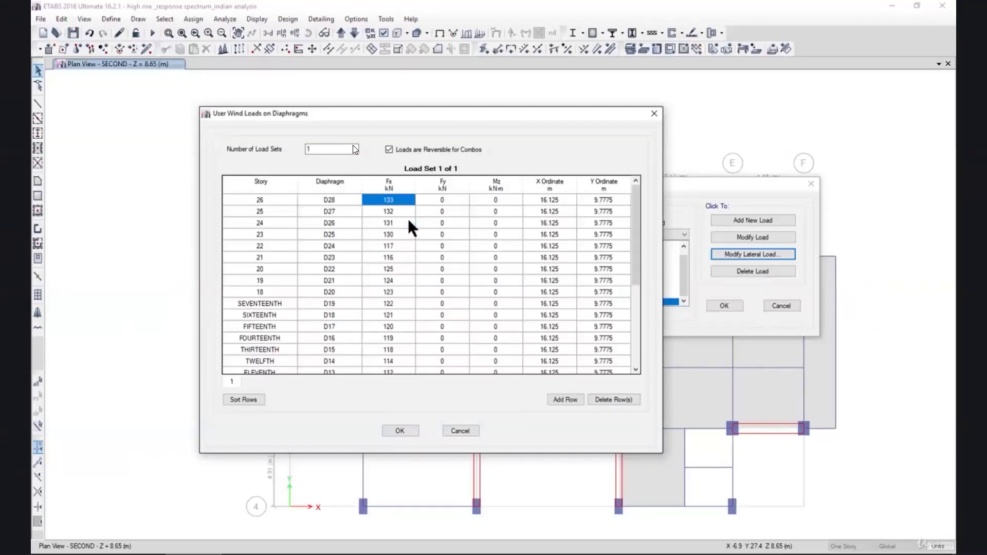
Check the pasted Fx values down to the lowest storeys against the Excel column and accept the WLX diaphragm wind loads.
drag(638, 230, 638, 341)
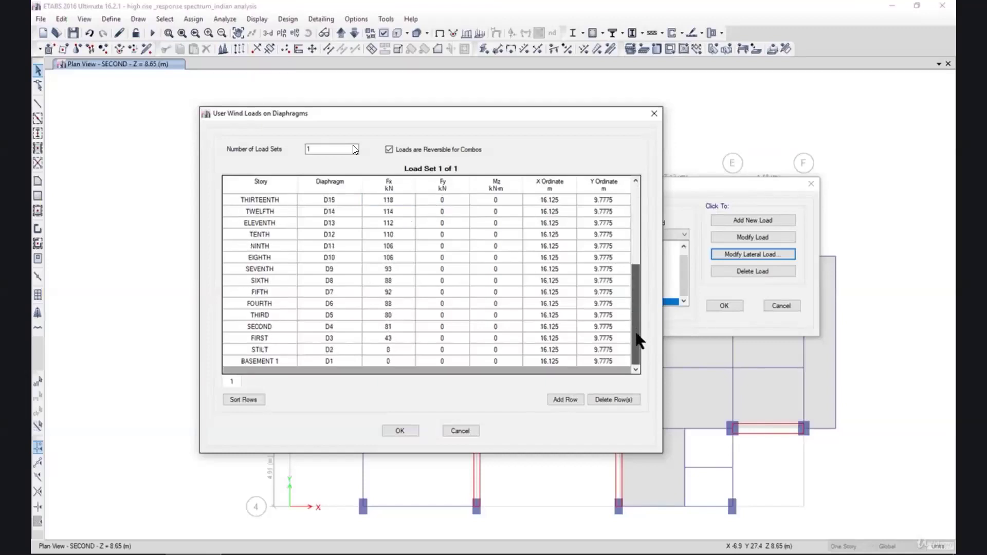
drag(639, 340, 633, 245)
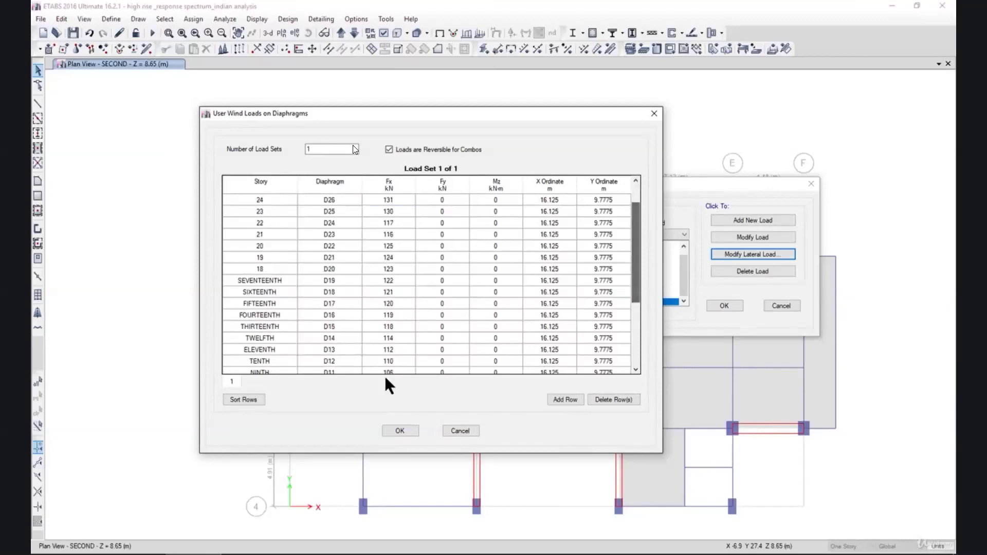
click(321, 512)
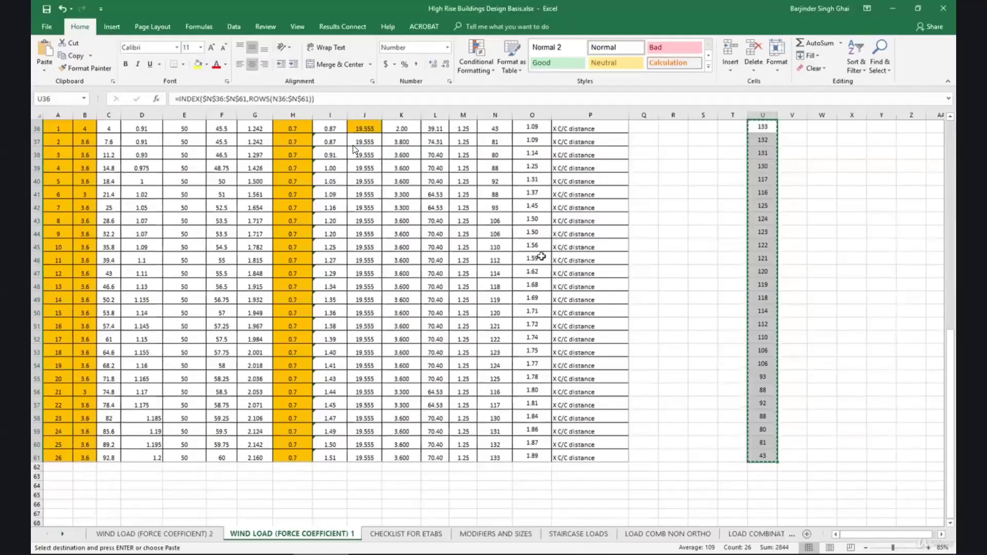
key(alt+Tab)
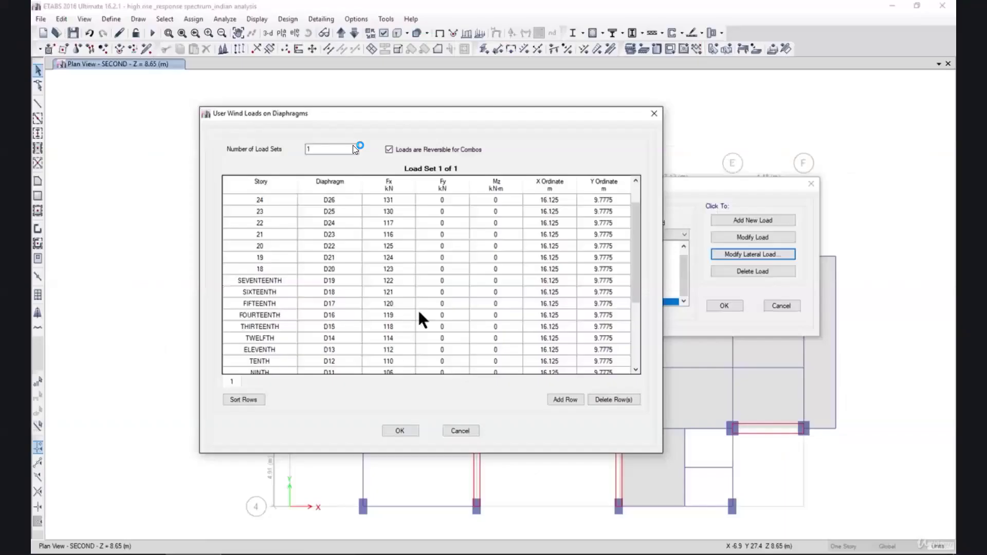
scroll(406, 244, up, 1)
click(389, 200)
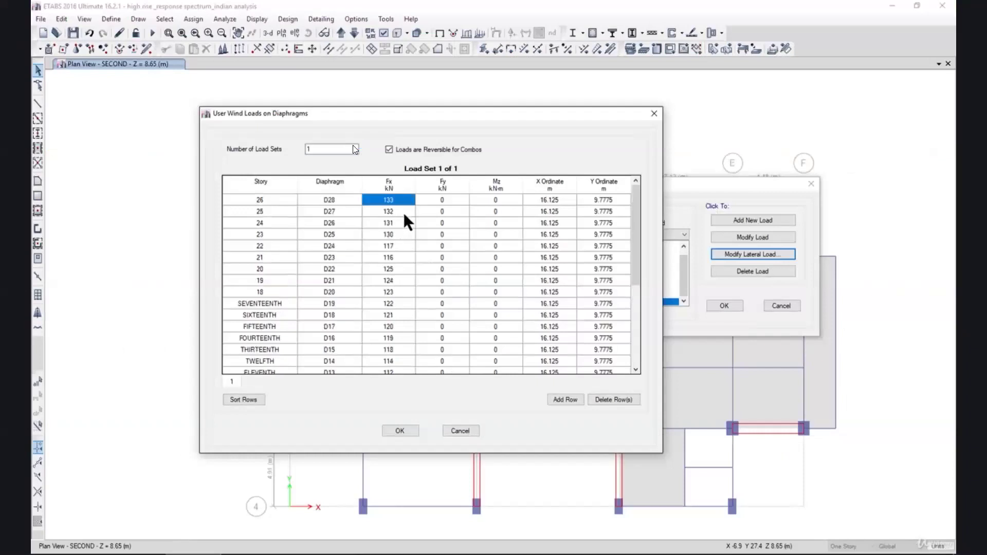
scroll(399, 270, down, 5)
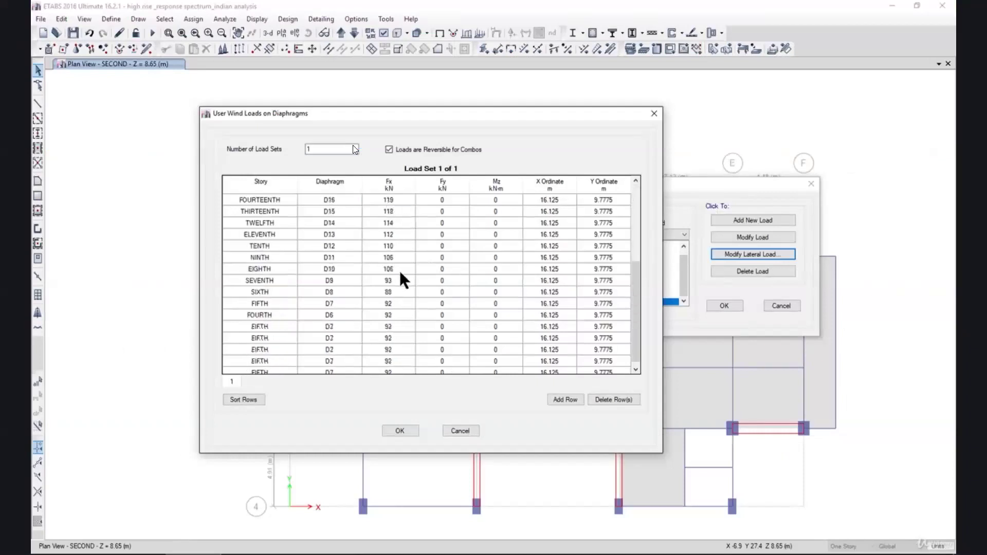
scroll(400, 271, up, 5)
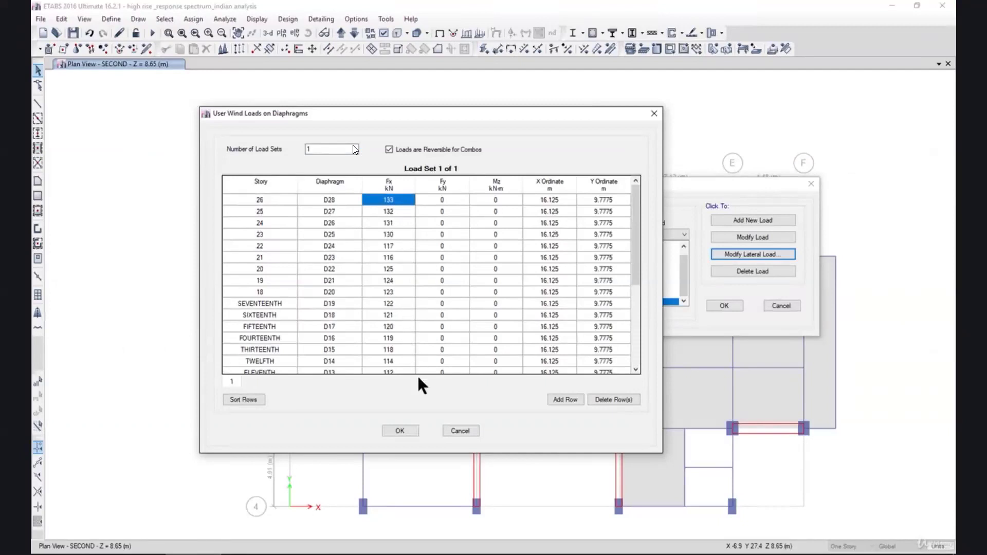
click(407, 428)
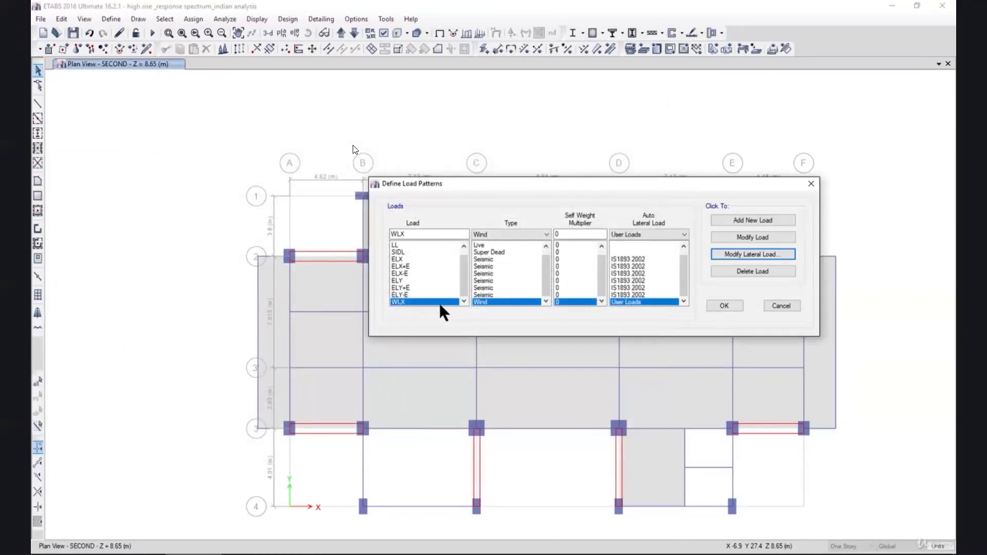
Add a new load pattern named WL-X of type Wind with User Loads as its auto lateral load.
drag(491, 186, 452, 101)
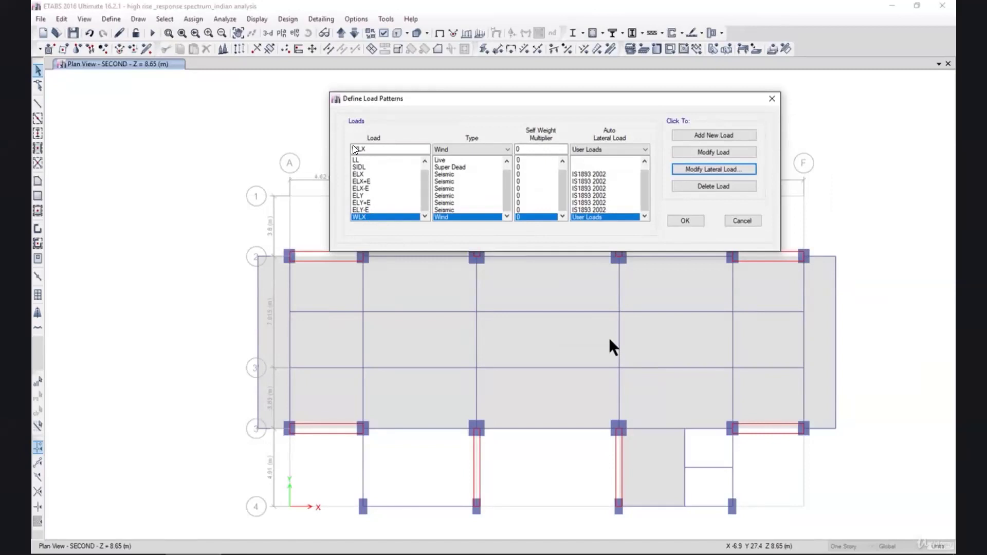
click(389, 149)
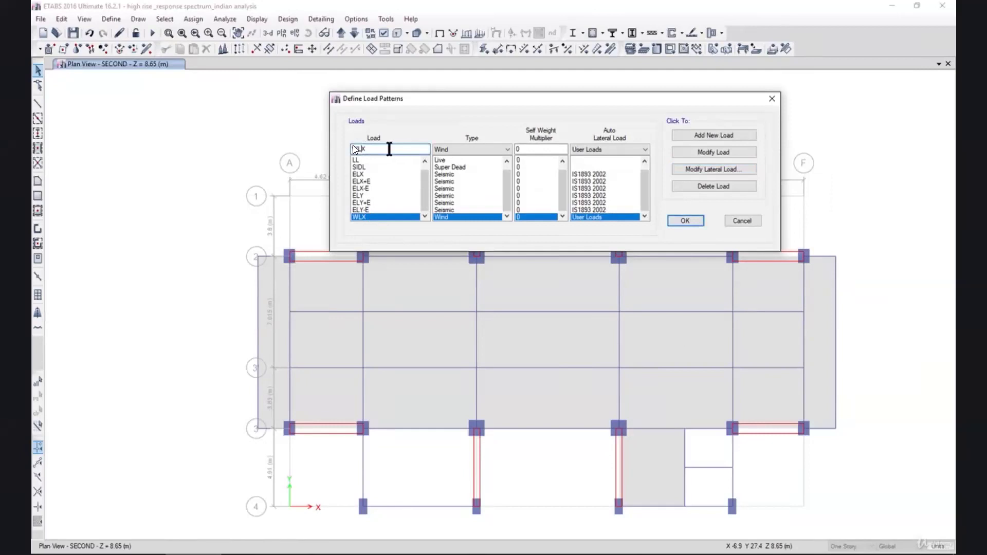
text(-)
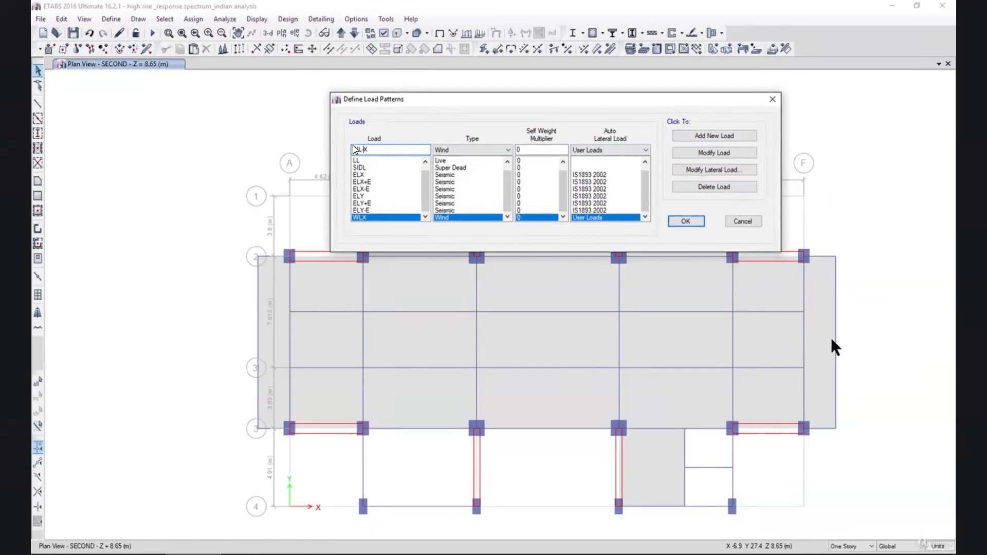
click(364, 149)
text(-)
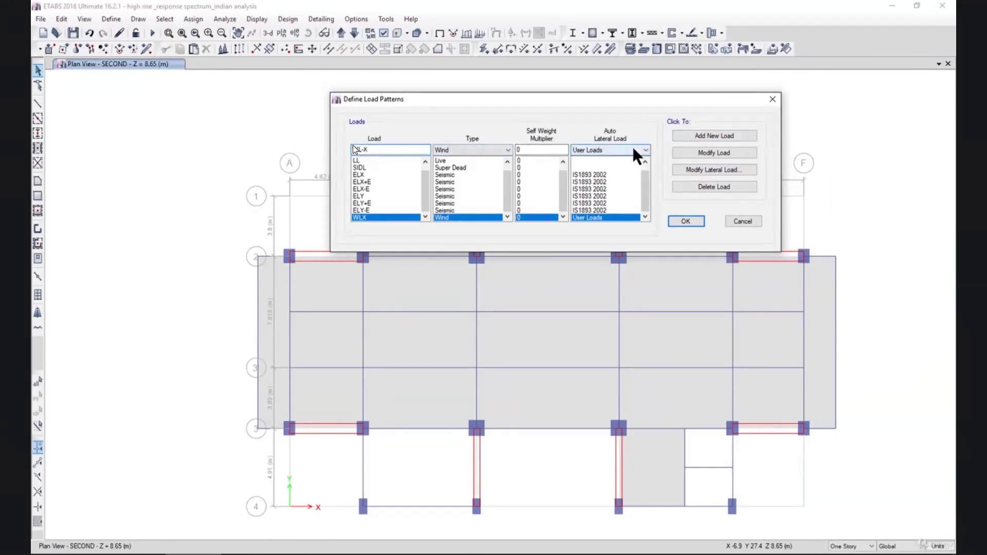
click(689, 139)
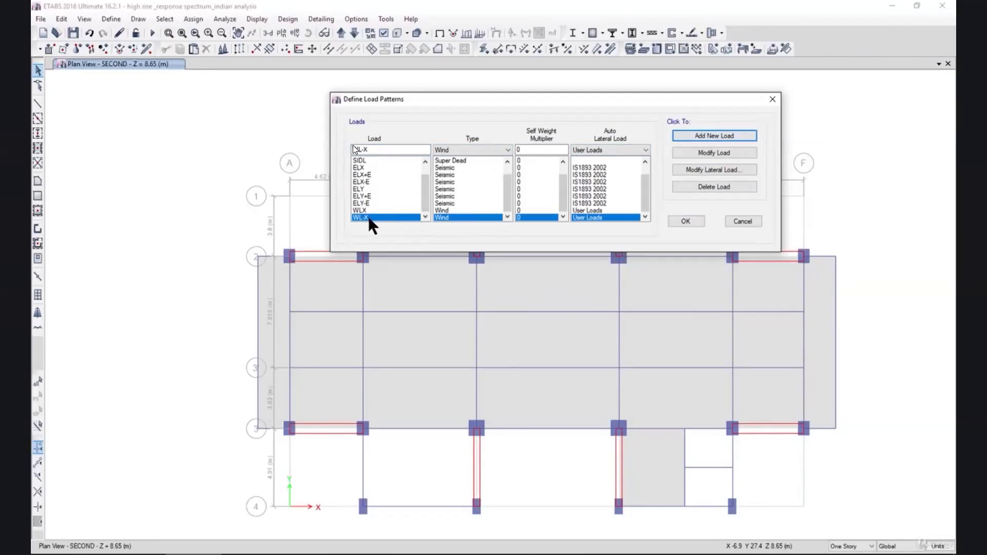
Switch to Excel and fill V36:V61 with the negated storey forces using the formula =U36*-1.
click(343, 553)
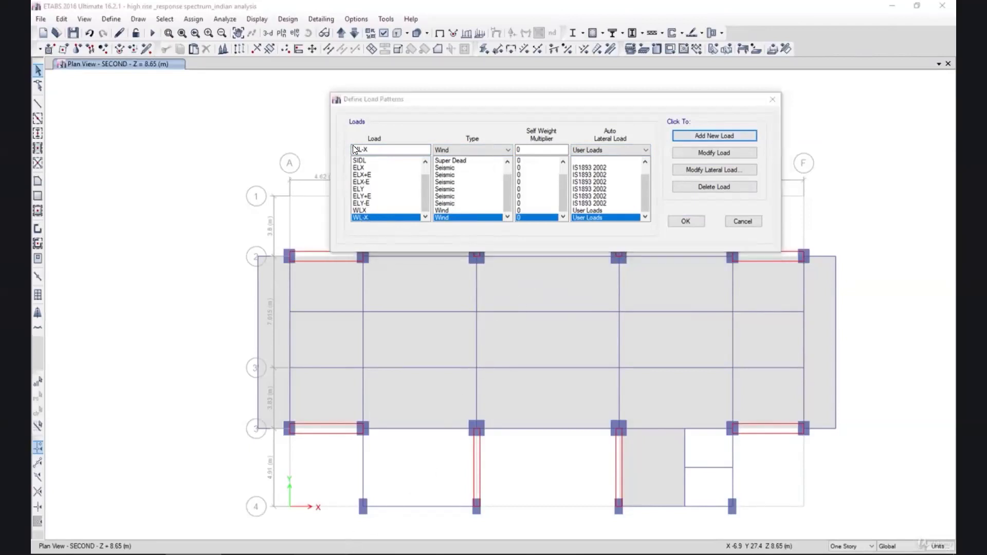
key(alt+Tab)
scroll(686, 271, up, 5)
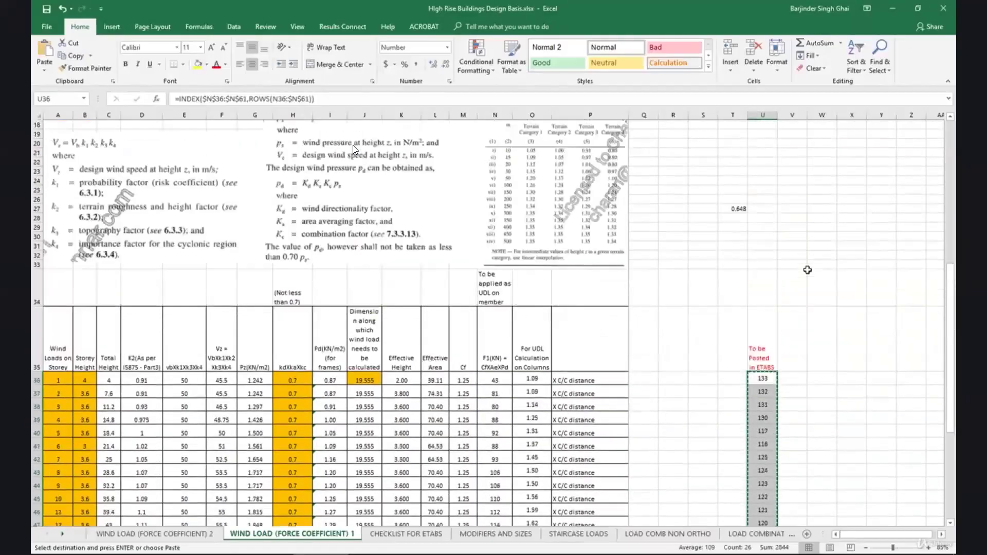
scroll(746, 308, down, 3)
click(792, 268)
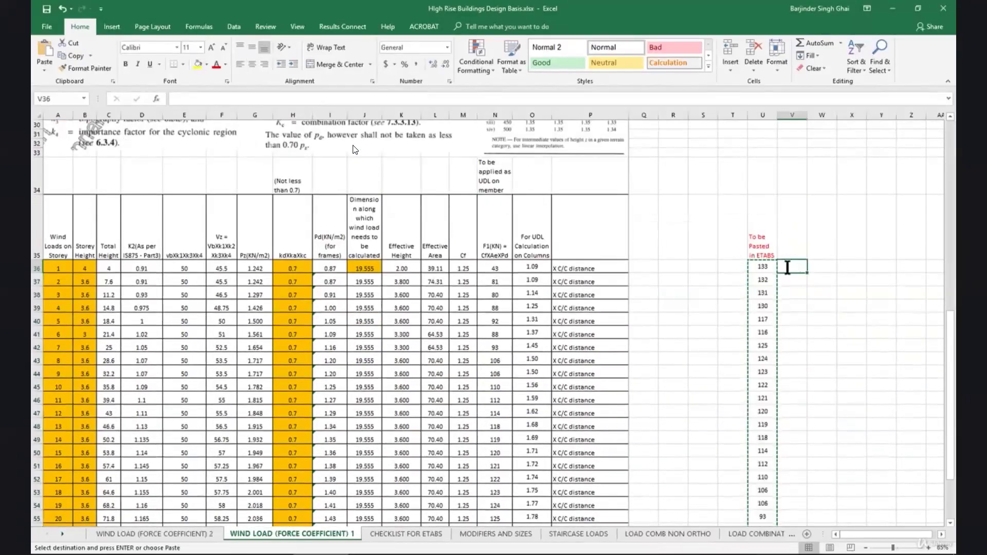
text(=)
click(759, 268)
text(*-1)
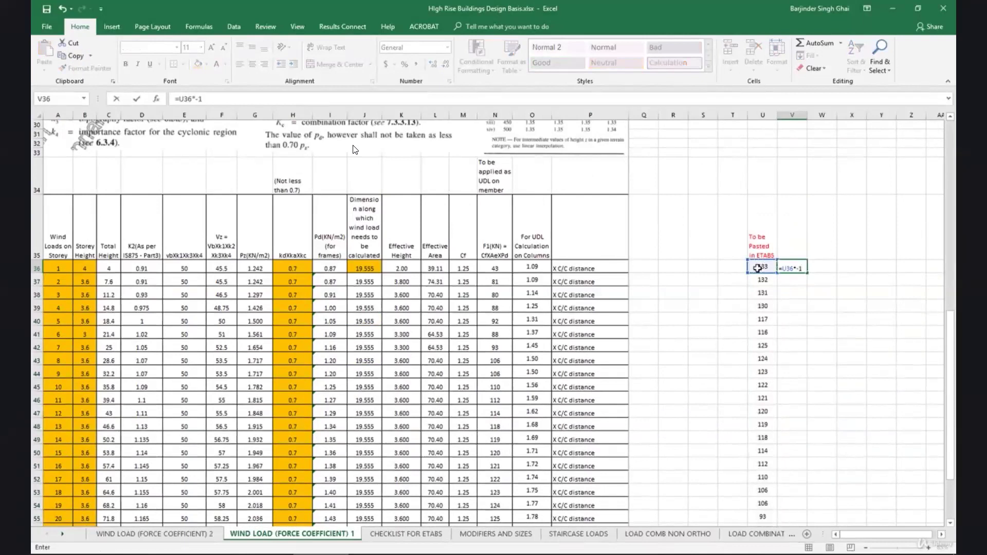
key(ctrl+Return)
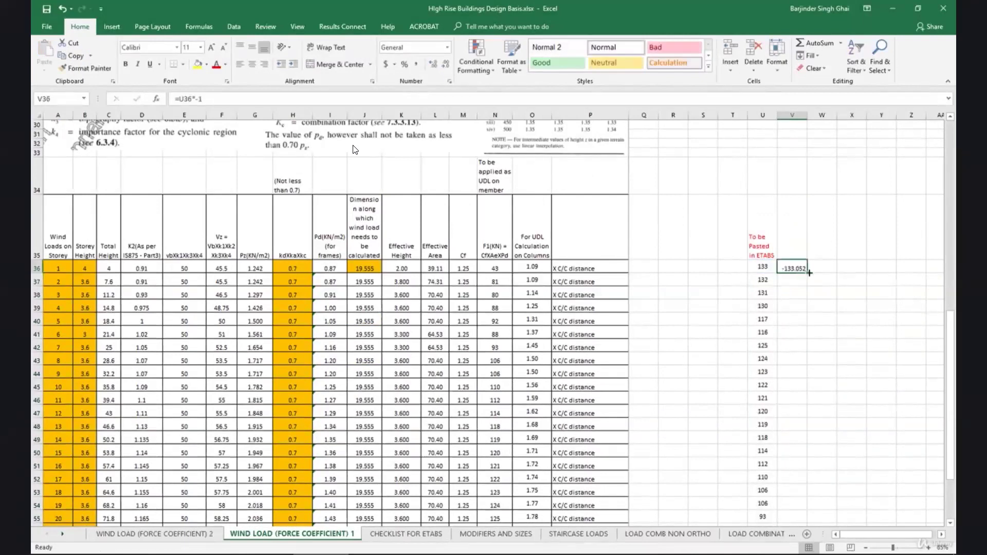
drag(808, 274, 798, 459)
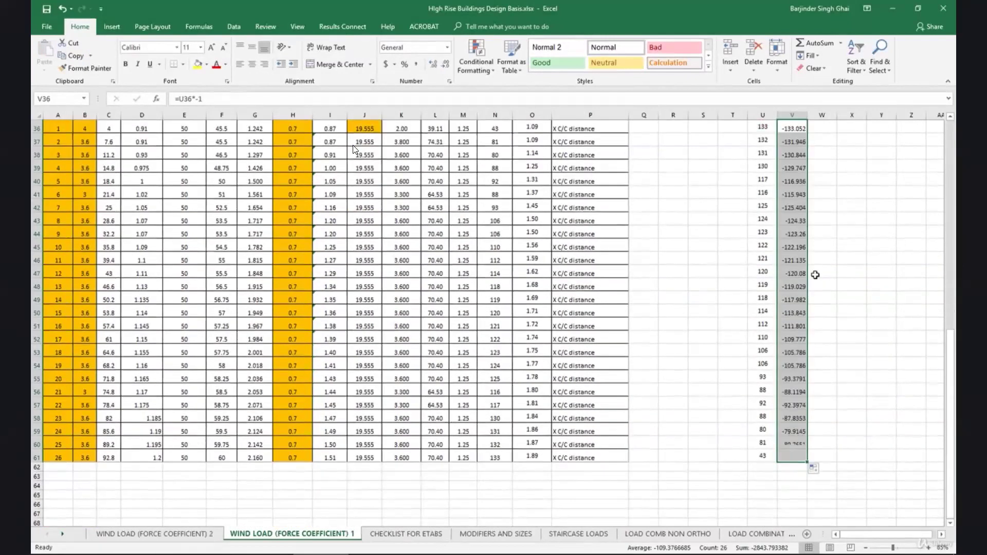
Show the negated forces in V36:V61 without decimal places and return to the load patterns dialog in ETABS.
scroll(814, 262, up, 2)
scroll(815, 278, down, 1)
drag(802, 240, 795, 457)
key(ctrl+c)
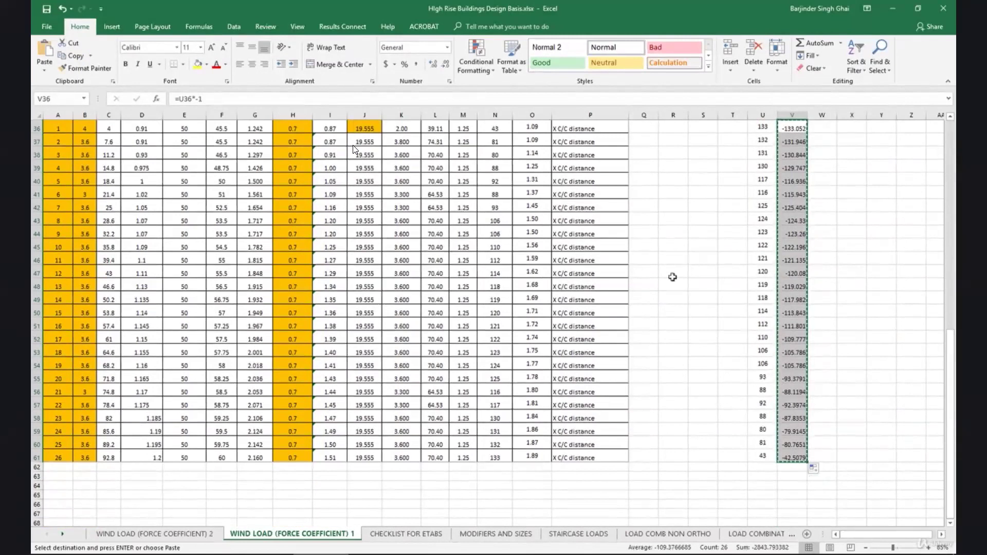
click(442, 62)
click(441, 62)
click(441, 62)
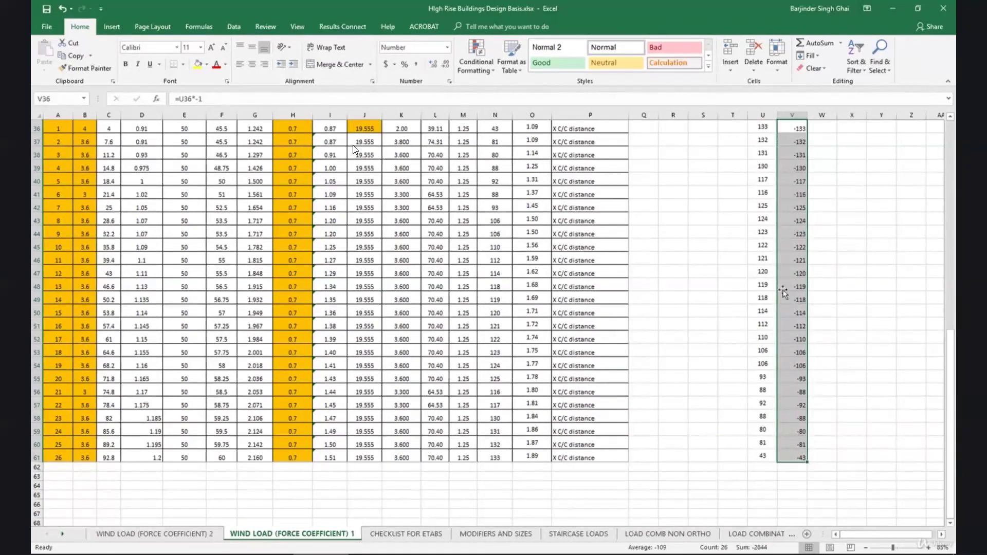
click(203, 554)
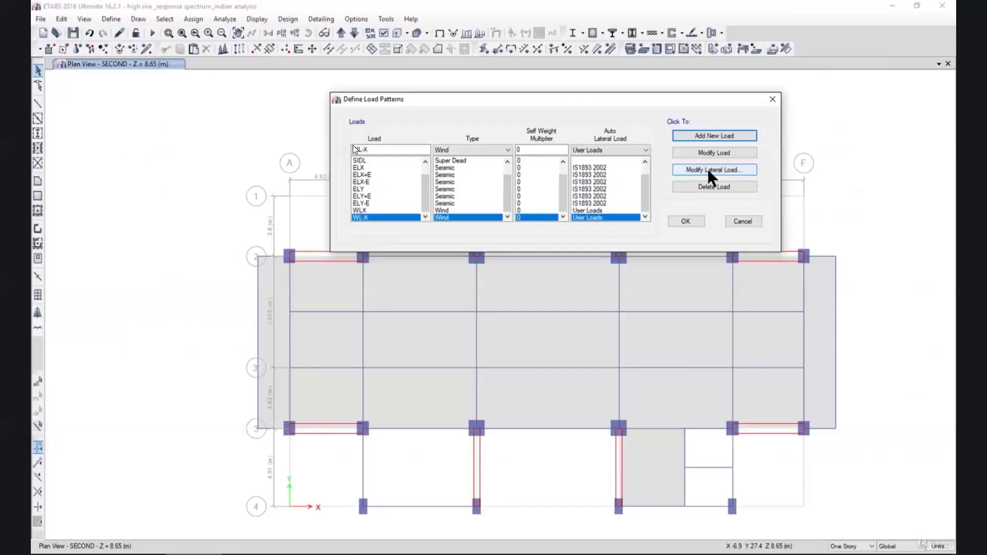
Open the WL-X user wind loads on diaphragms and try to paste the copied forces into the Fx column from storey 26.
click(707, 169)
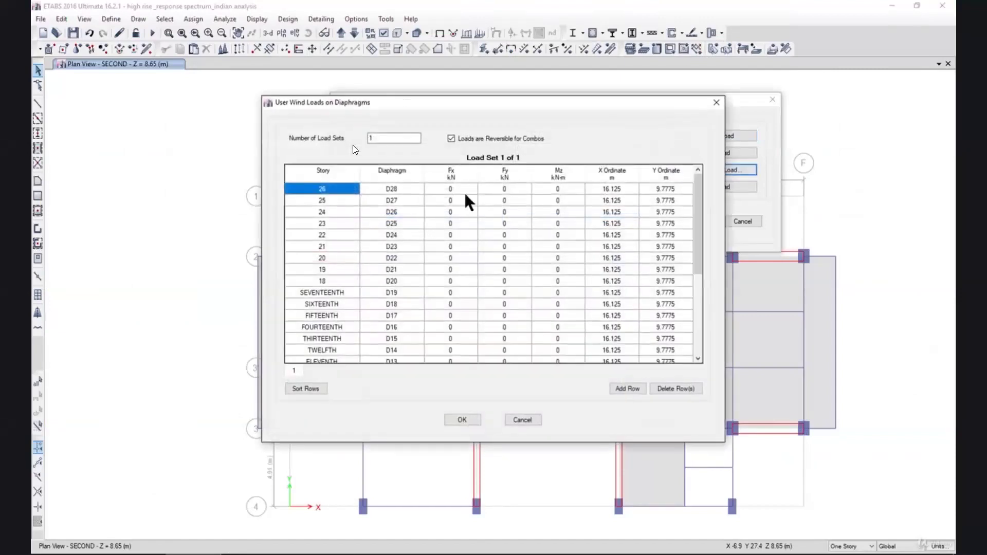
click(463, 190)
right_click(455, 188)
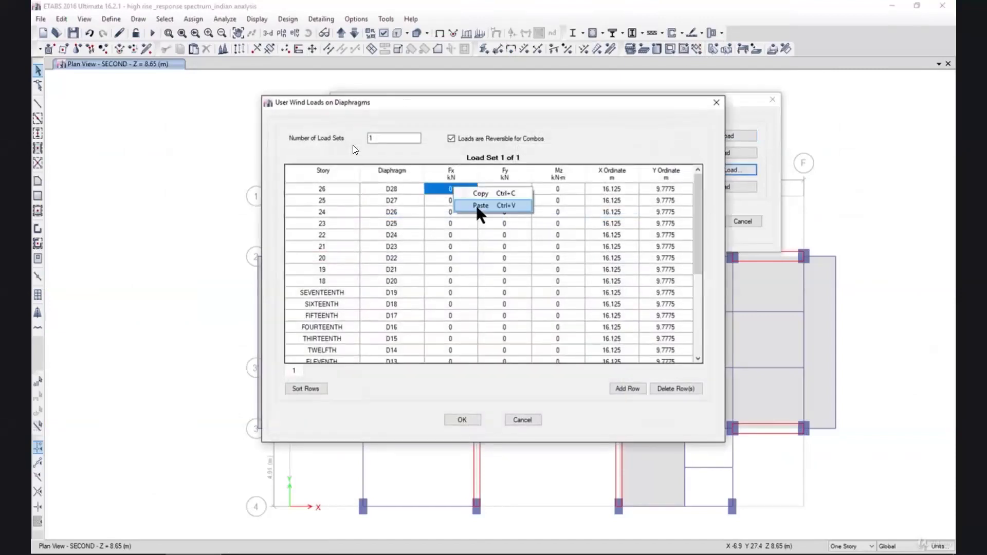
click(478, 207)
click(552, 319)
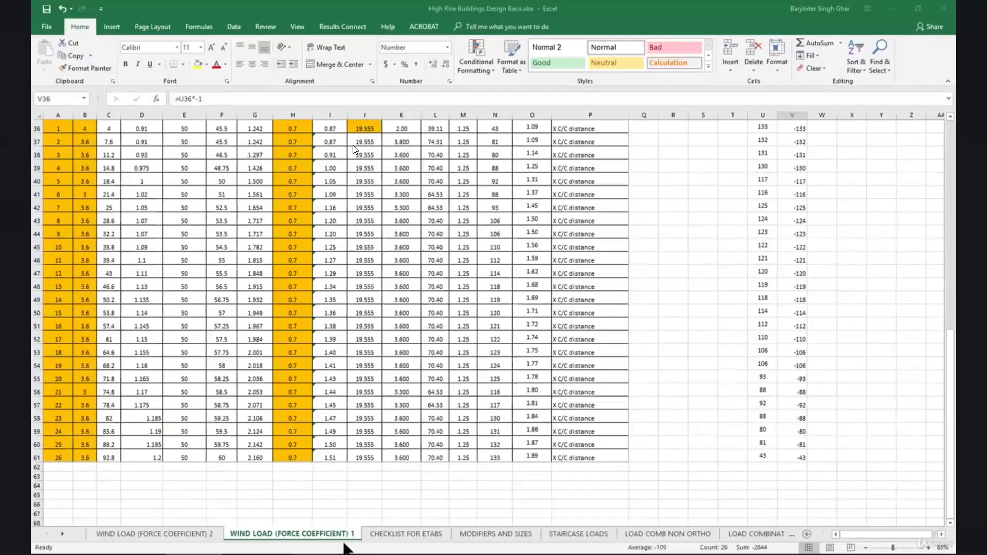
Copy the negated forces in V36:V61 from Excel into the WL-X Fx column from storey 26 and accept the diaphragm wind loads.
drag(793, 128, 792, 457)
right_click(812, 202)
click(828, 218)
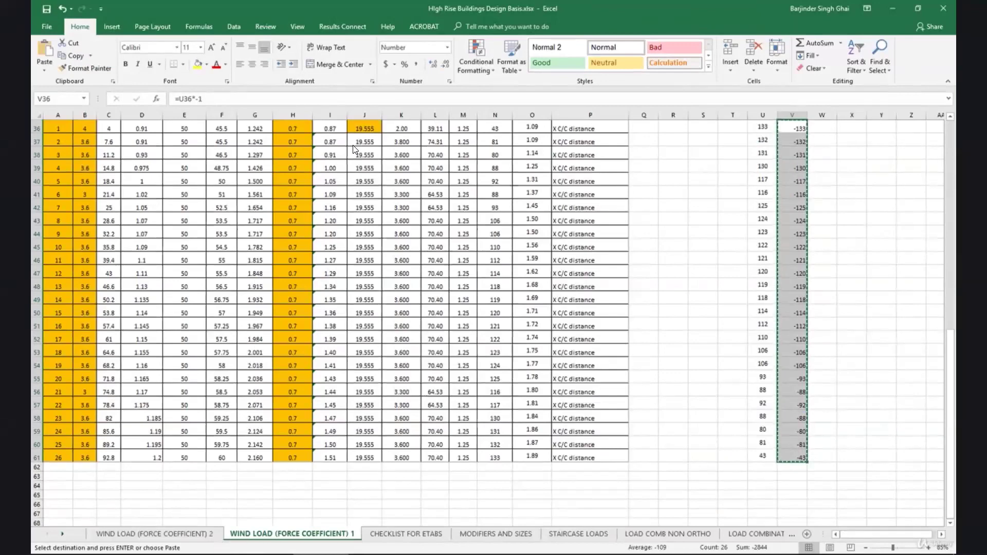
mouse_move(193, 554)
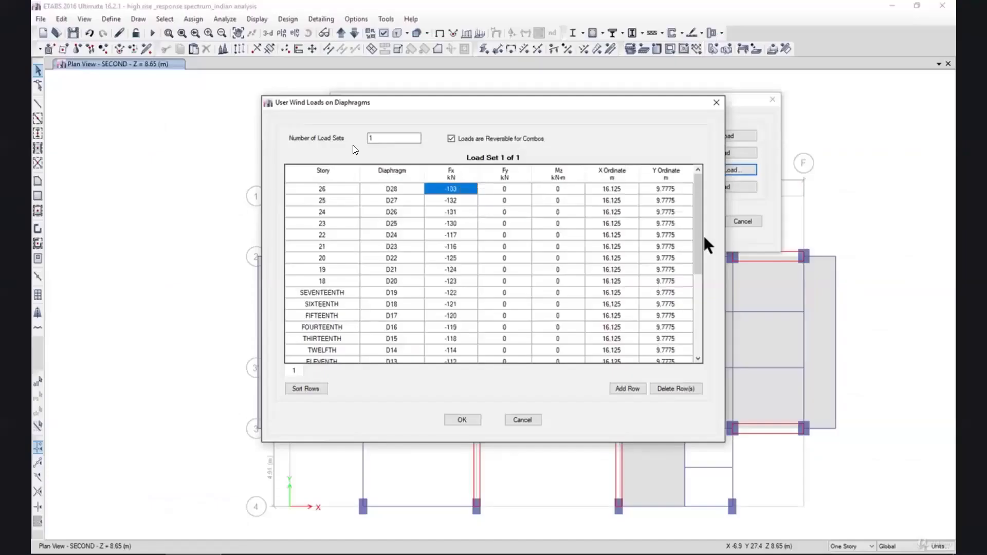
drag(695, 216, 702, 295)
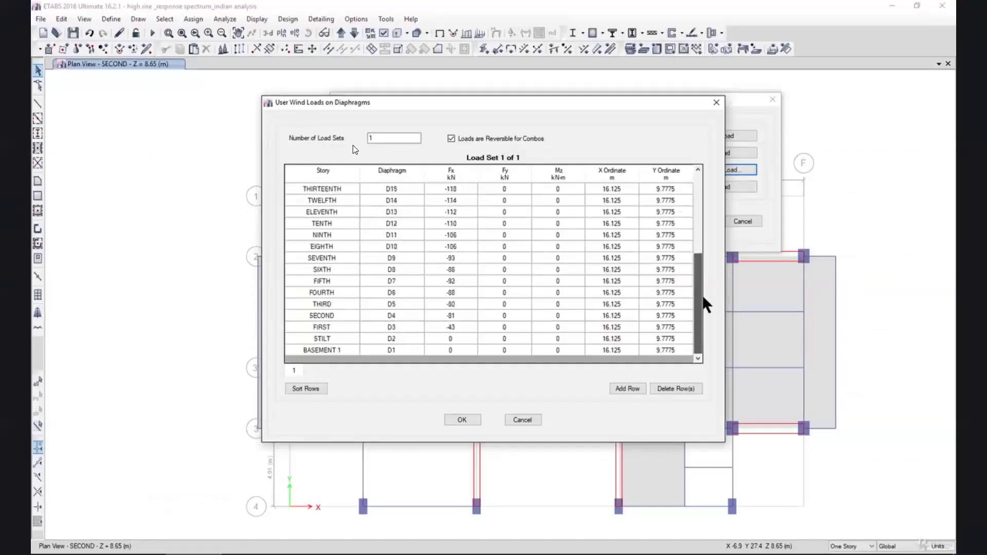
click(459, 420)
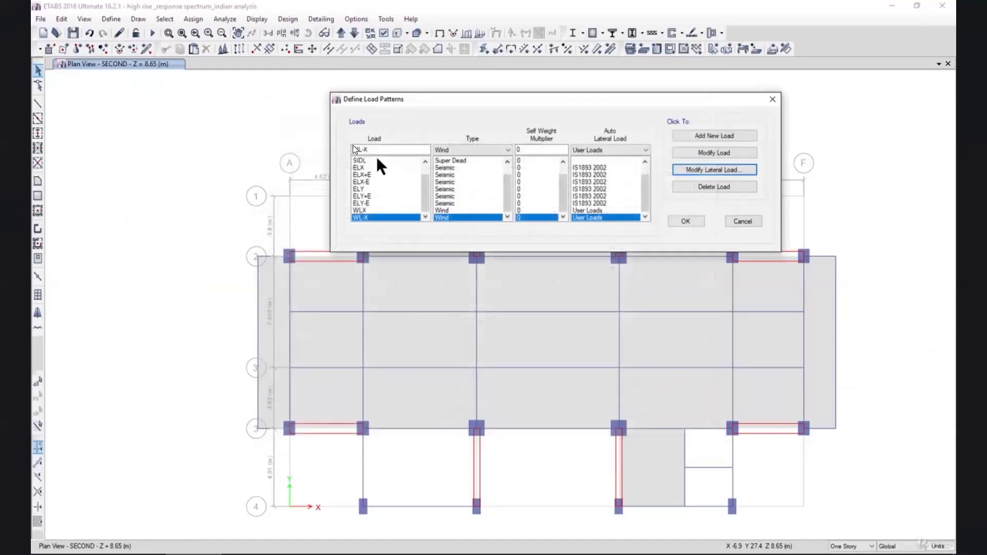
Add a new load pattern named WLY of type Wind with User Loads as its auto lateral load.
drag(377, 150, 362, 151)
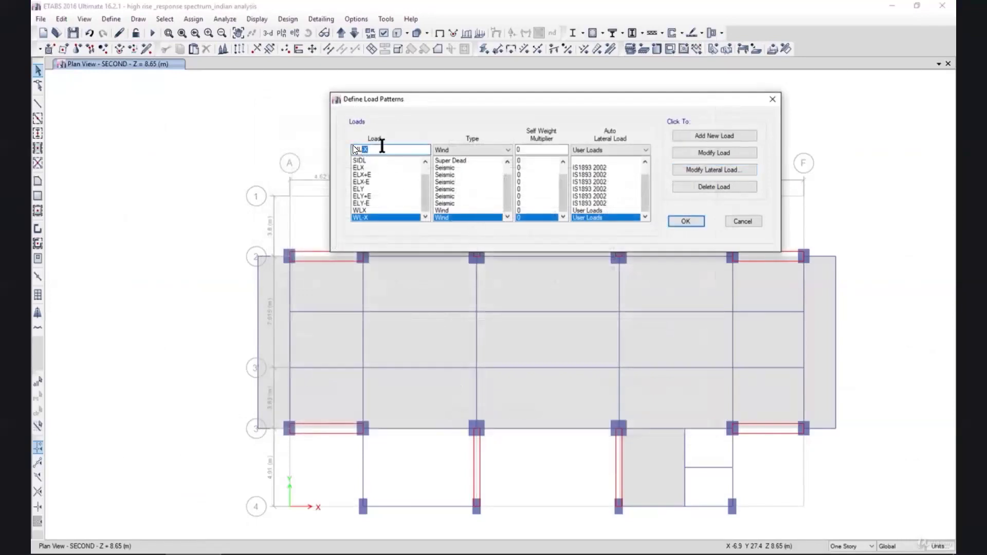
text(Y)
text(Z)
drag(504, 96, 647, 119)
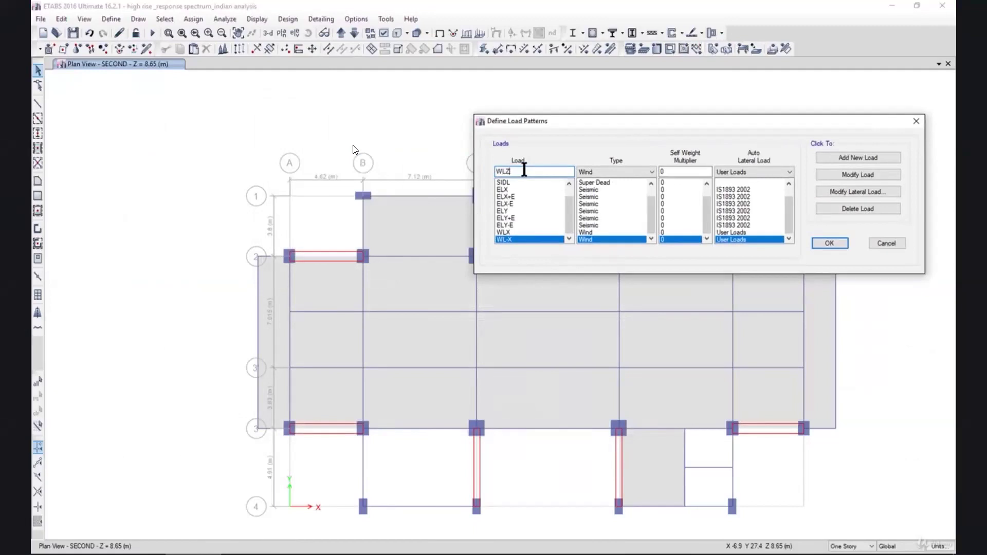
key(BackSpace)
text(Y)
click(830, 158)
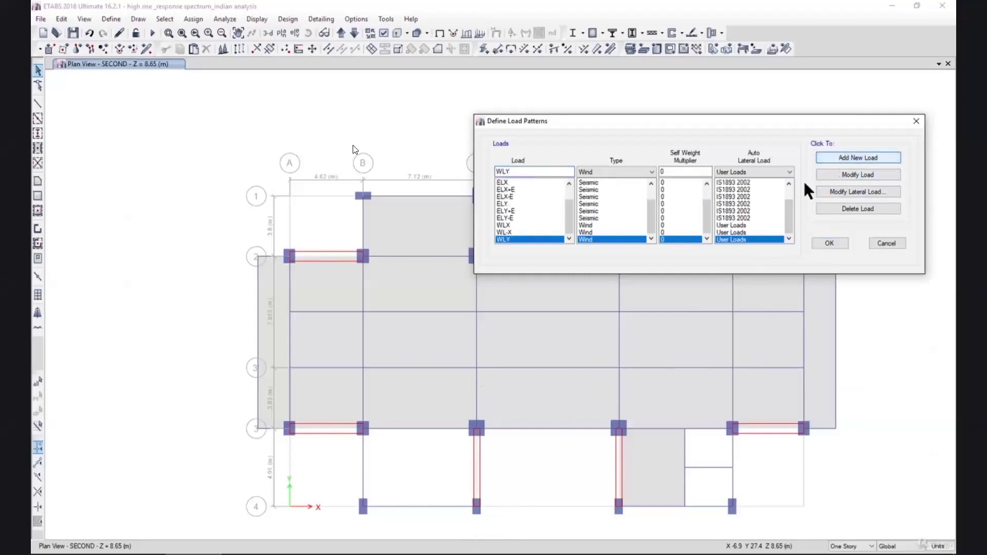
Switch to Excel and review the wind factors, building dimensions and a/b and h/b ratios on the WIND LOAD (FORCE COEFFICIENT) 2 sheet.
click(322, 554)
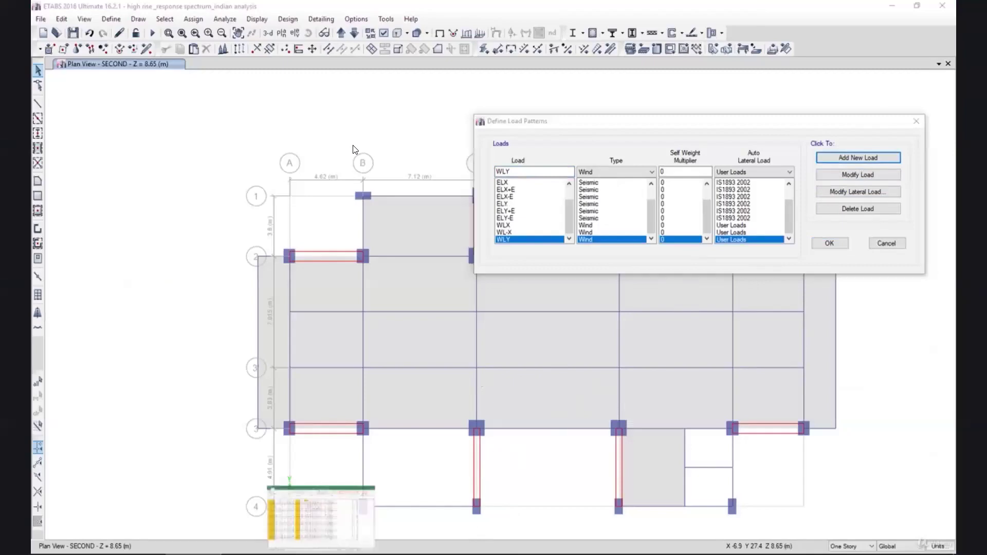
scroll(354, 150, up, 12)
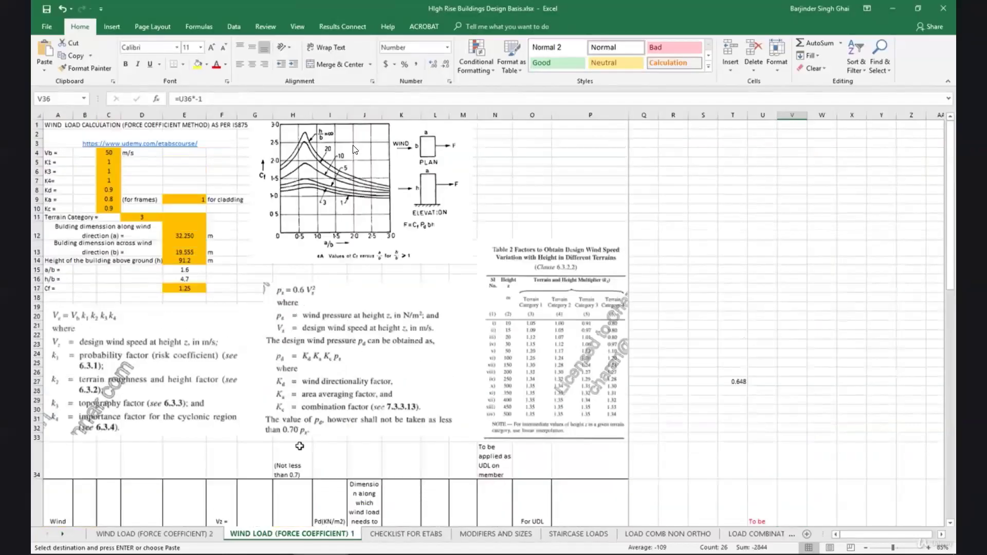
key(ctrl+Page_Up)
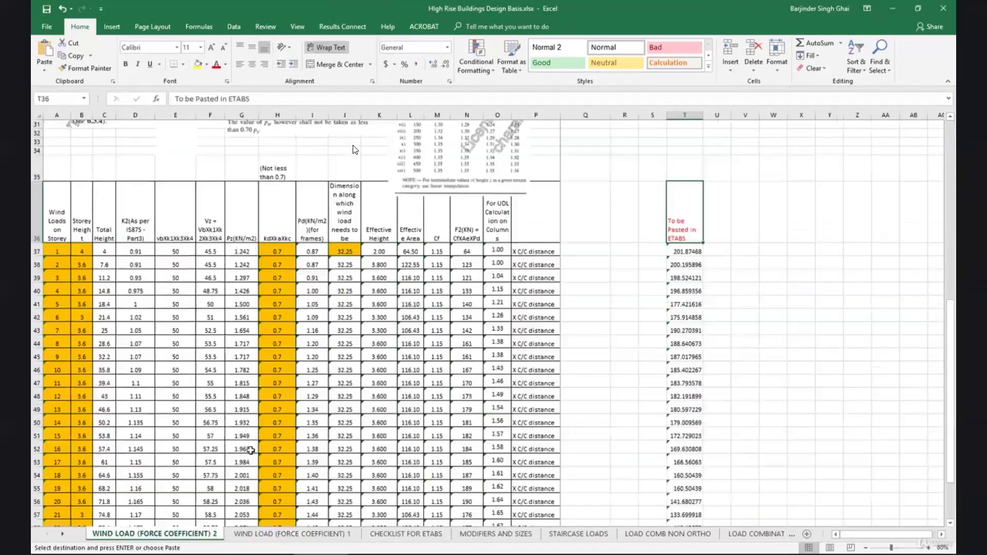
scroll(250, 450, up, 10)
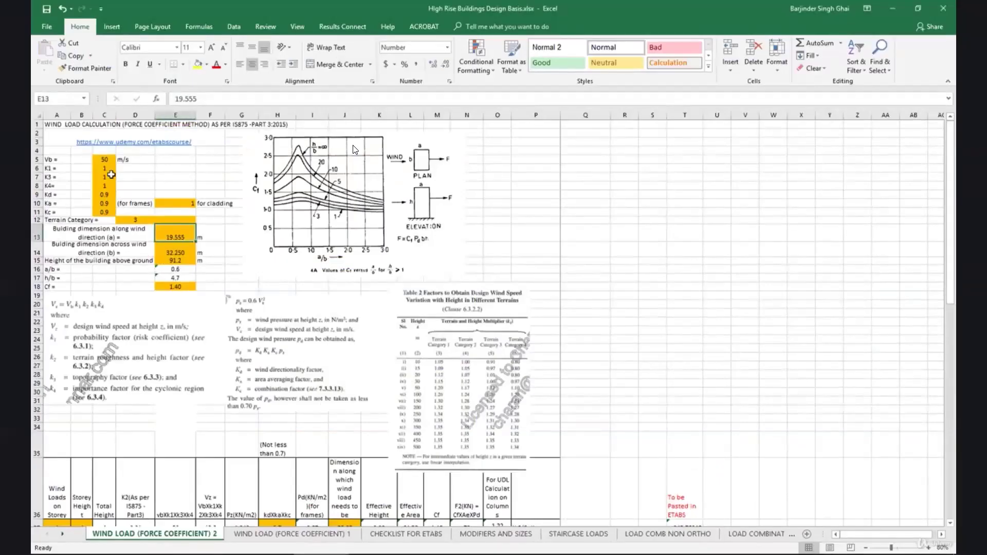
drag(106, 160, 107, 211)
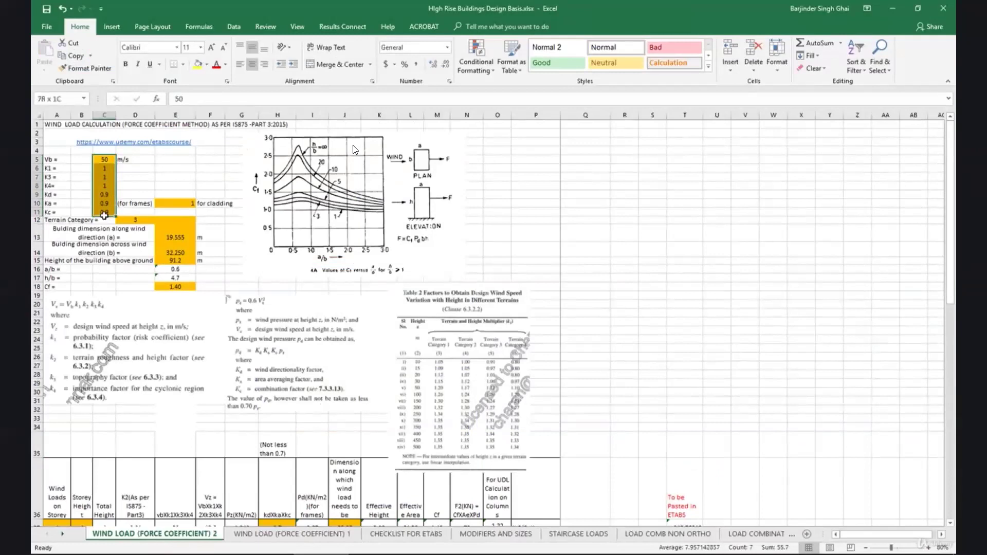
click(174, 202)
click(182, 236)
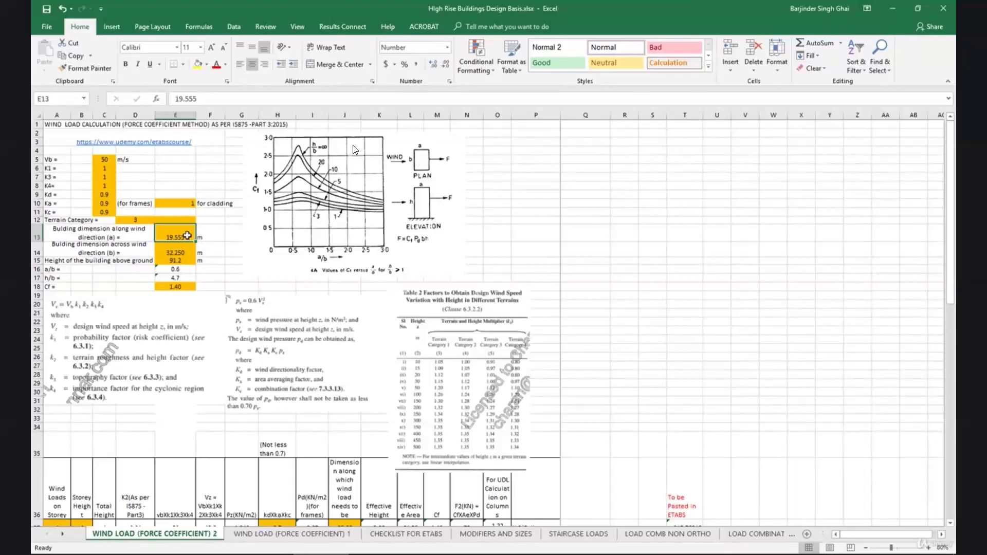
click(187, 252)
click(187, 263)
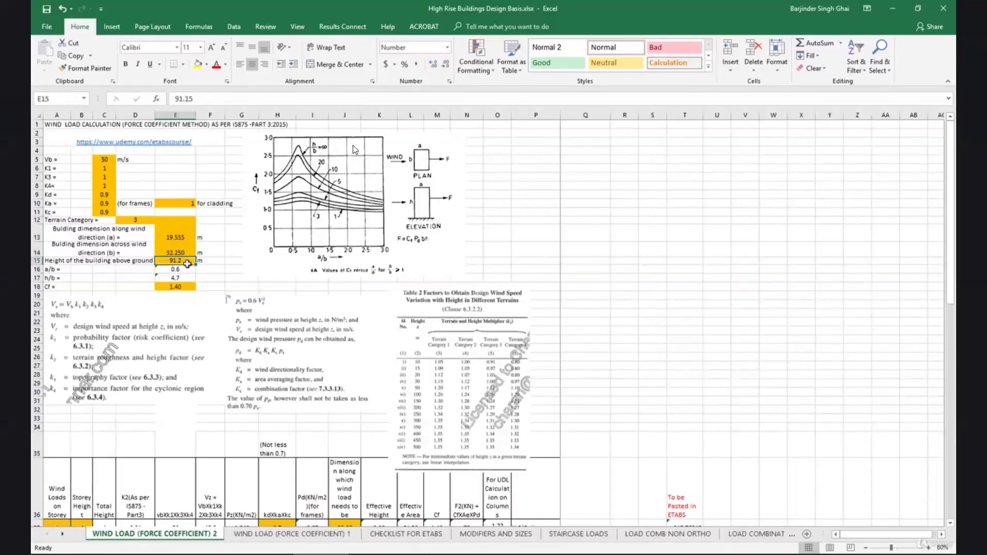
click(184, 270)
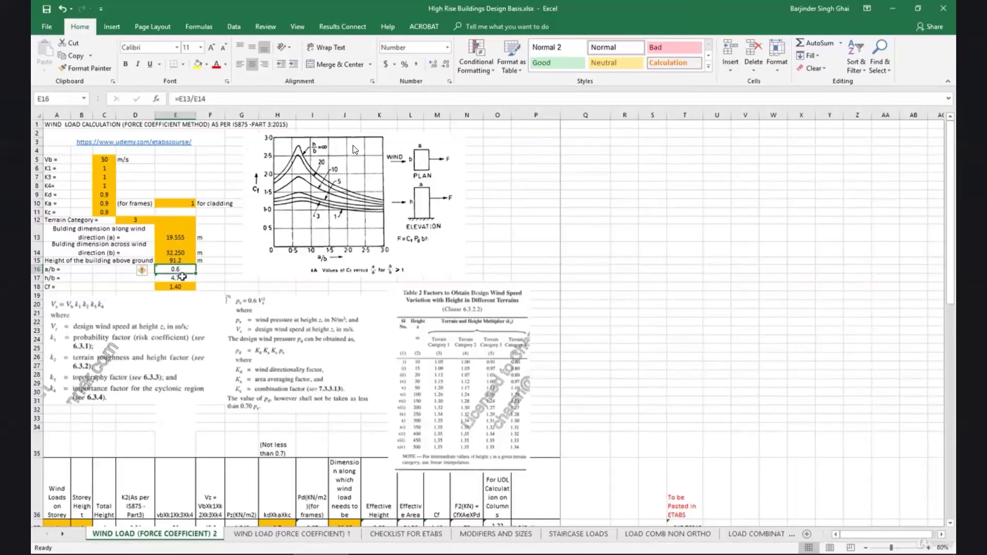
click(182, 279)
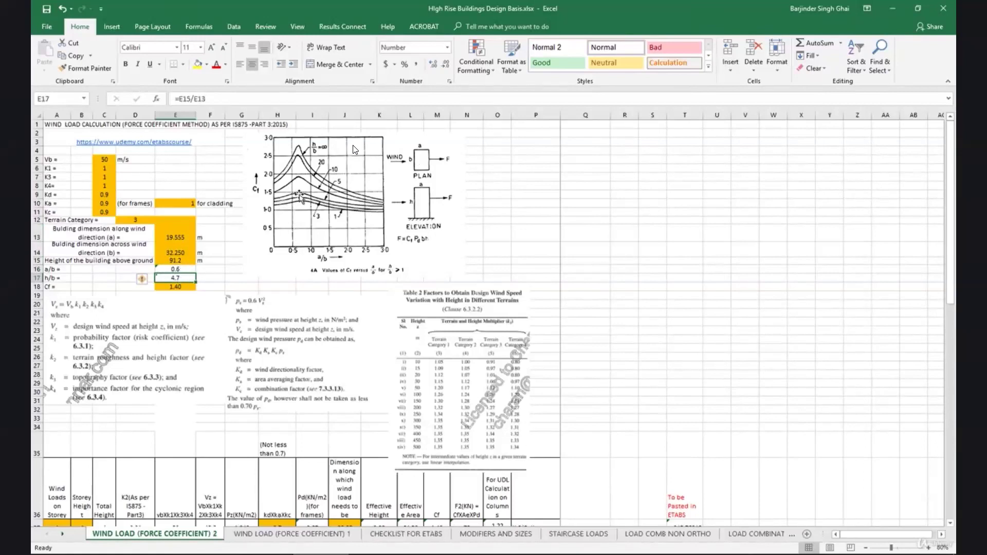
Examine the storey-wise wind table, checking the Pz, Pd, effective height, effective area and Cf cells for the first storey.
scroll(303, 211, down, 4)
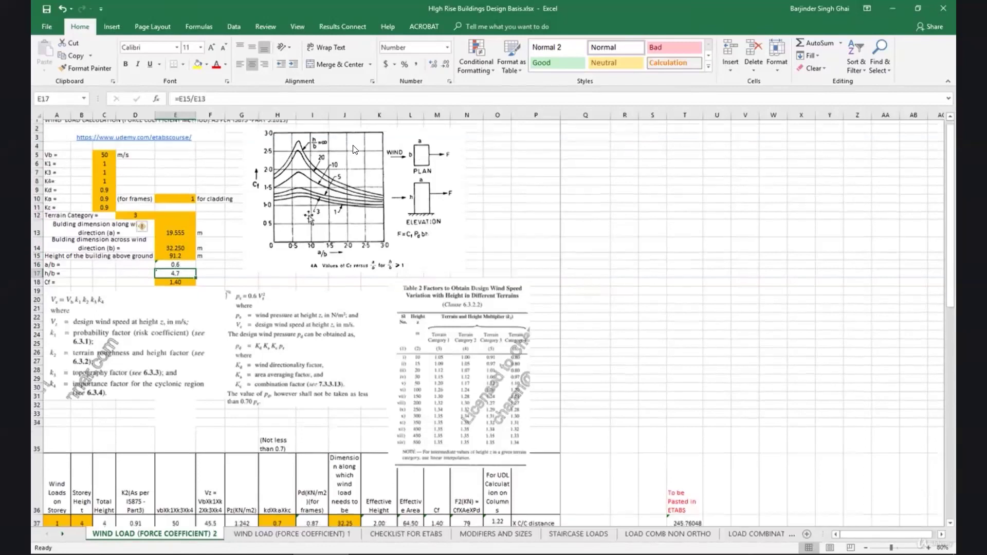
scroll(308, 216, down, 3)
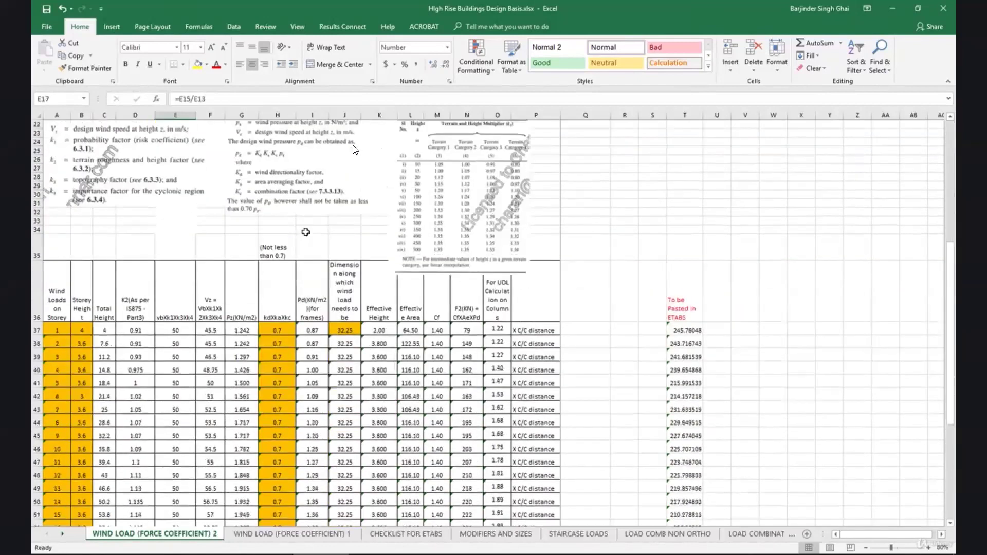
scroll(305, 232, down, 1)
scroll(305, 232, down, 1)
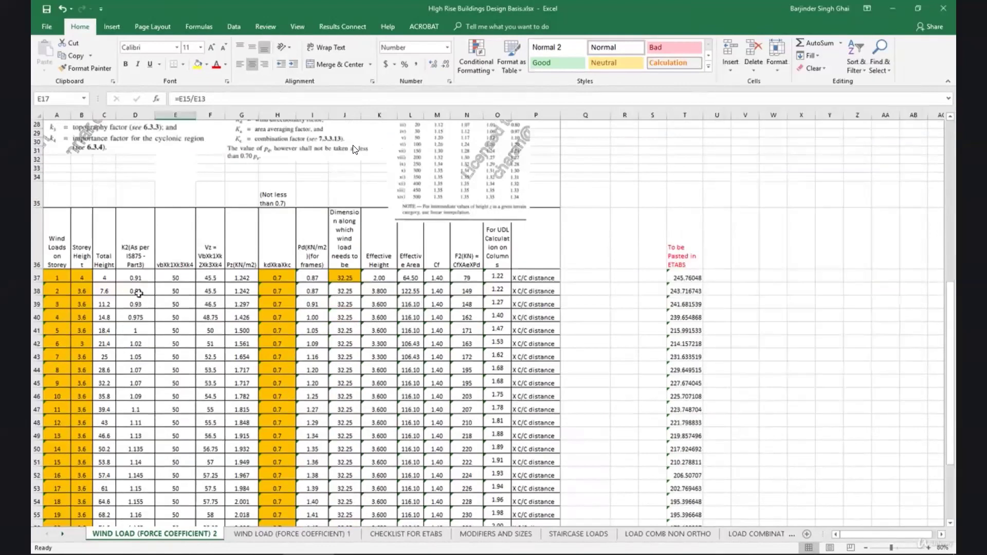
scroll(218, 312, up, 4)
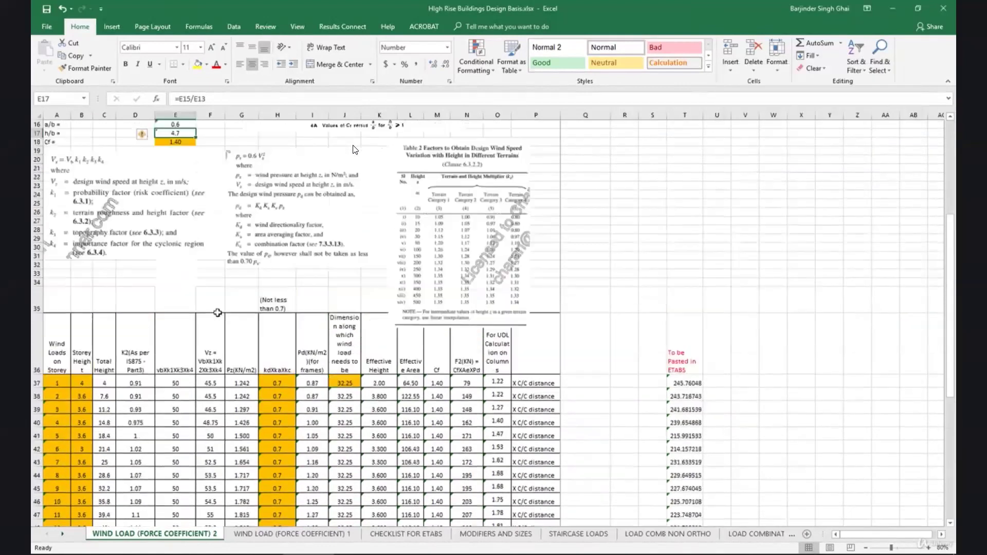
scroll(240, 326, down, 1)
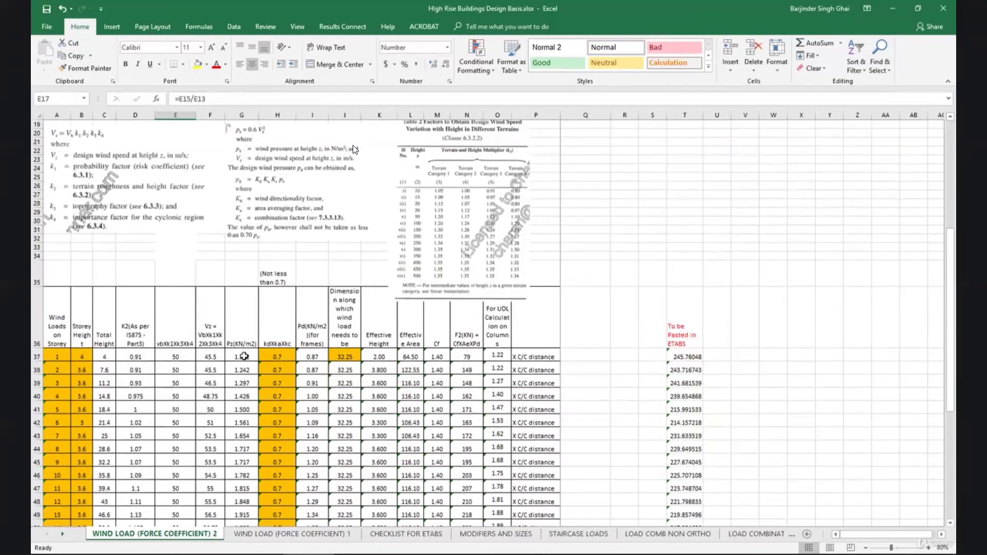
click(244, 356)
click(312, 356)
click(379, 356)
click(410, 356)
click(436, 357)
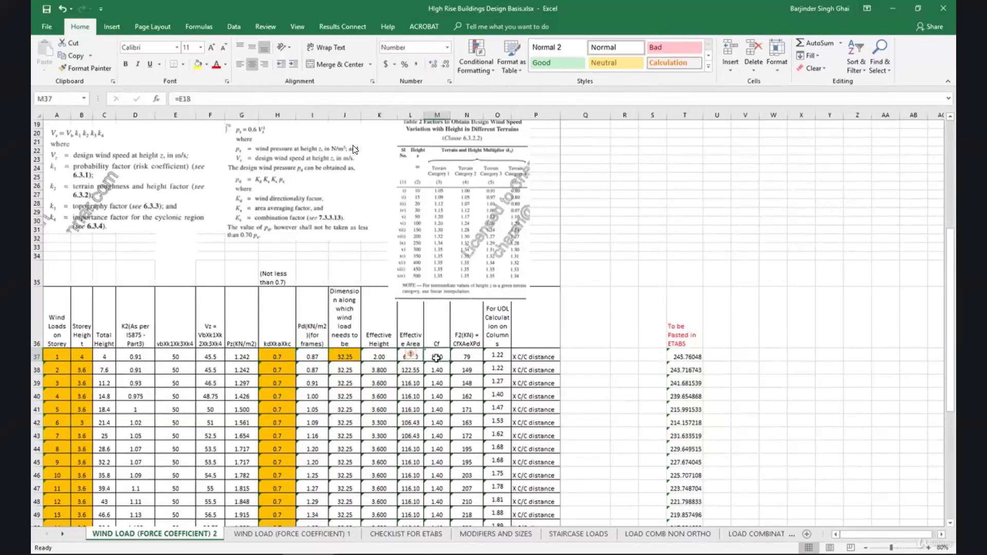
Check the Cf source and the F2 forces up to storey 26, and compare them with the WIND LOAD (FORCE COEFFICIENT) 1 sheet.
scroll(406, 343, up, 5)
scroll(406, 343, down, 6)
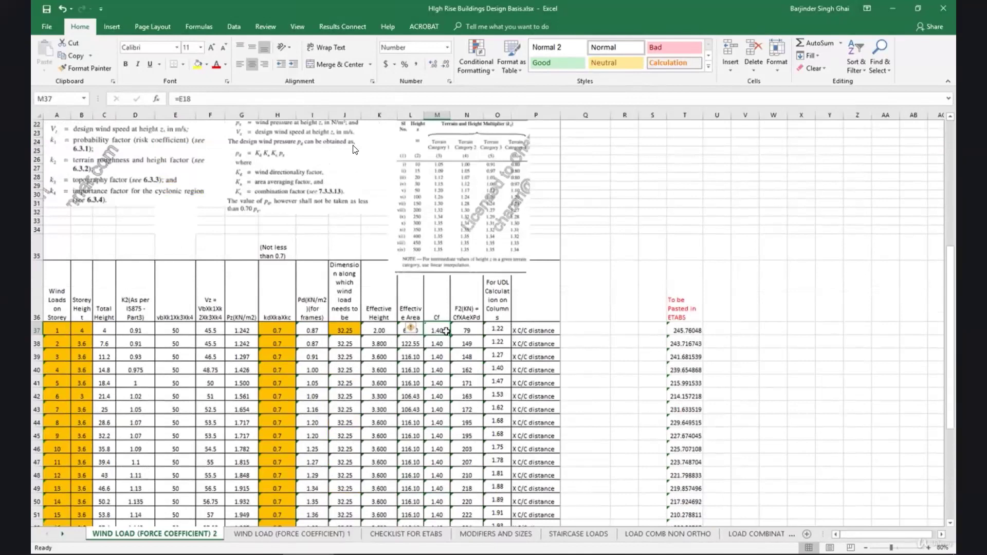
scroll(475, 335, up, 1)
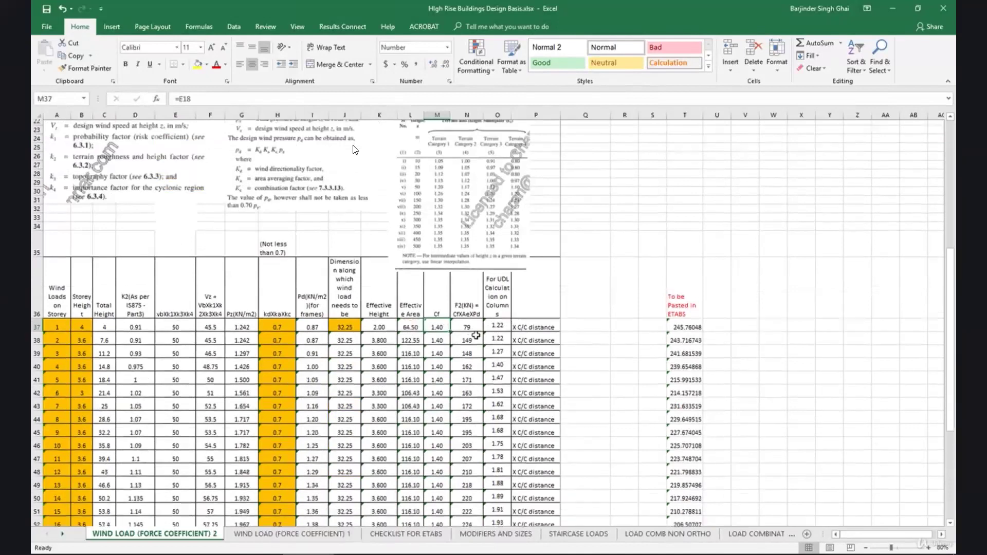
scroll(475, 335, down, 2)
scroll(476, 335, down, 4)
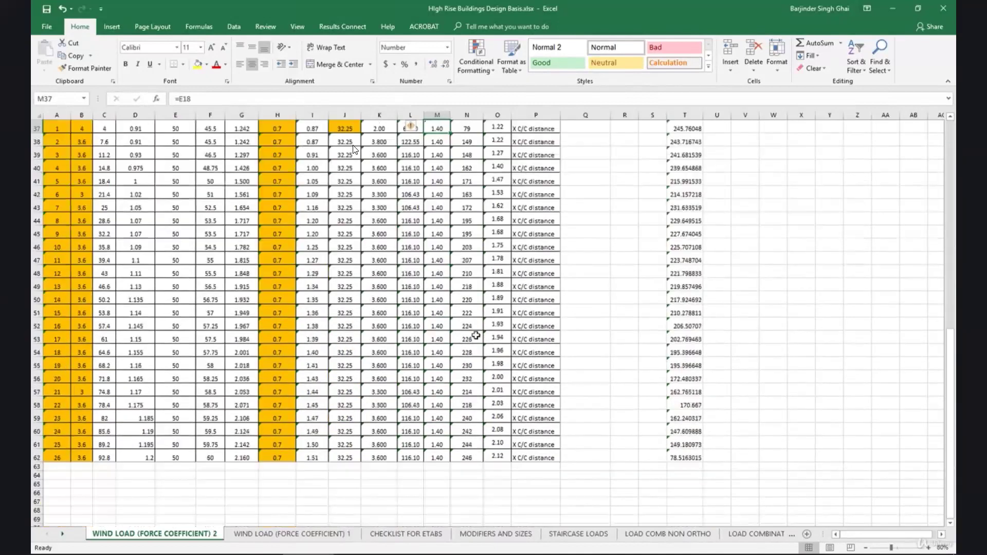
scroll(475, 335, up, 1)
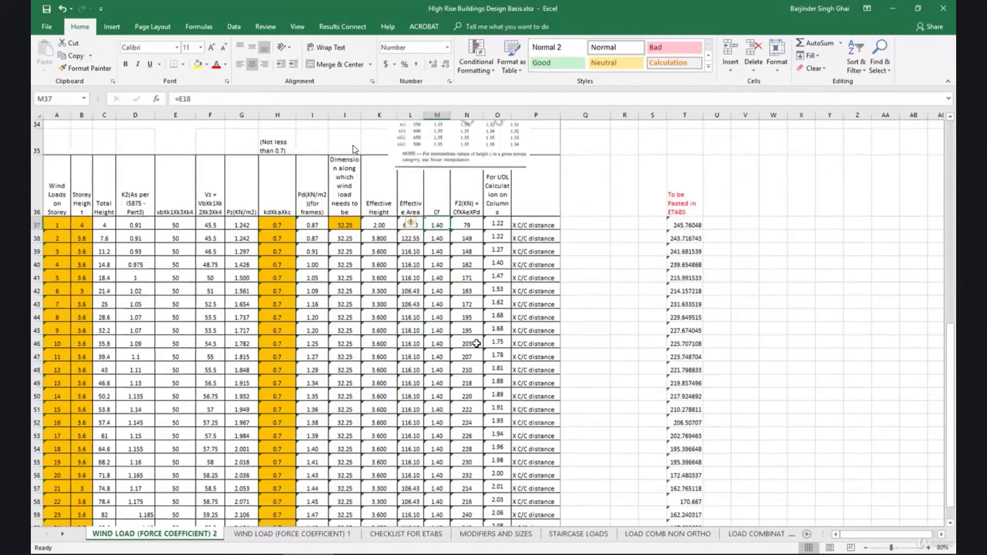
scroll(477, 343, down, 2)
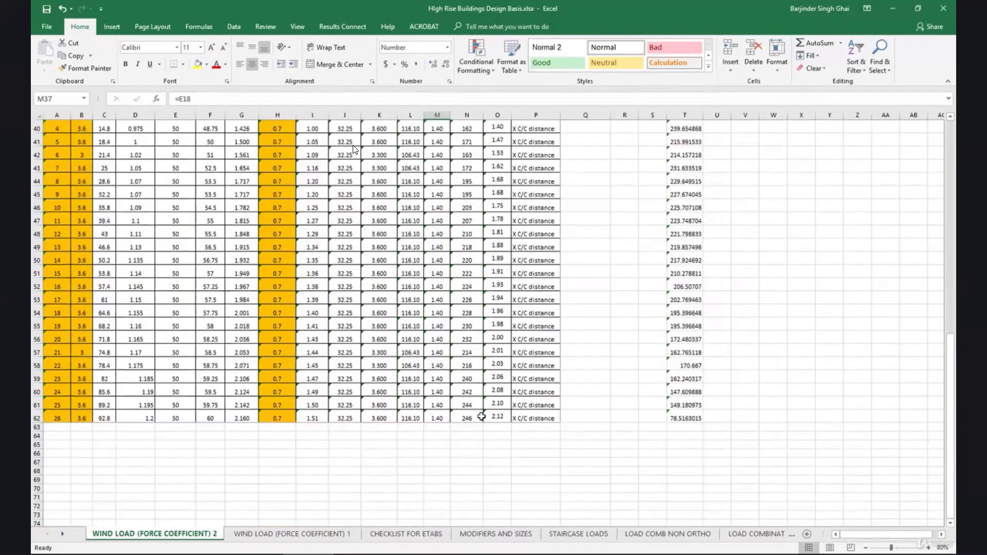
click(270, 534)
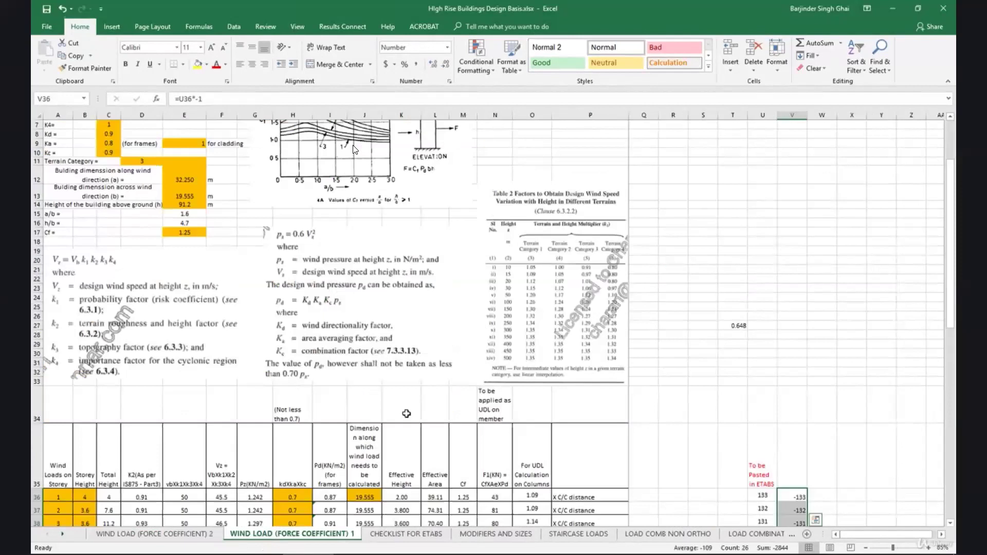
scroll(406, 414, down, 12)
scroll(407, 414, down, 1)
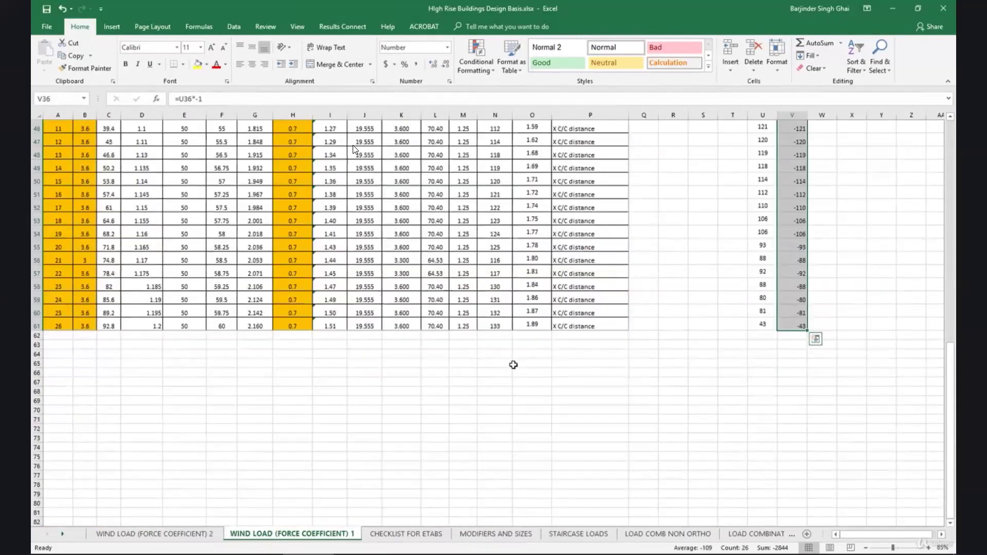
Copy the storey-wise forces in the "To be Pasted in ETABS" column, T37:T62, of the WIND LOAD (FORCE COEFFICIENT) 2 sheet.
click(154, 533)
scroll(473, 421, up, 1)
scroll(473, 421, up, 5)
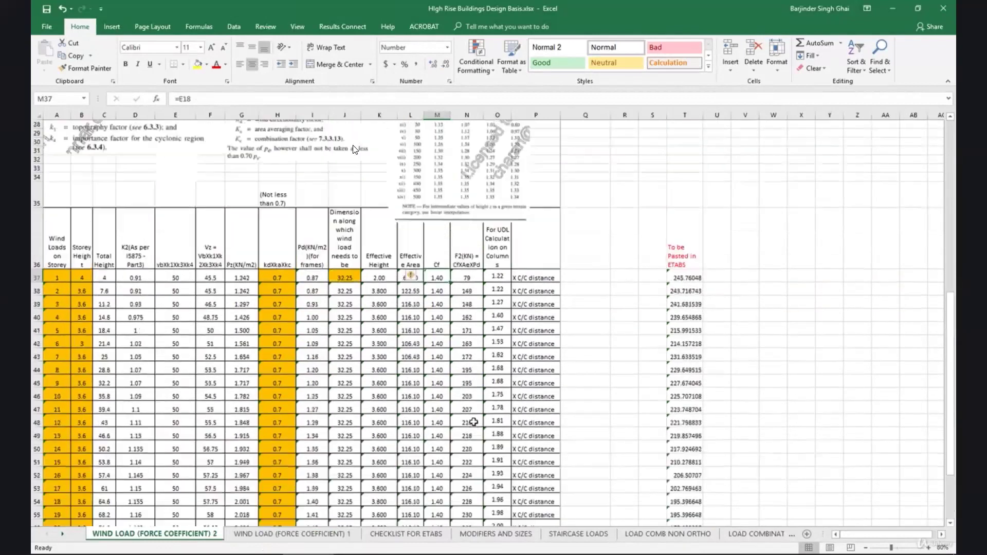
drag(685, 278, 693, 540)
key(ctrl+c)
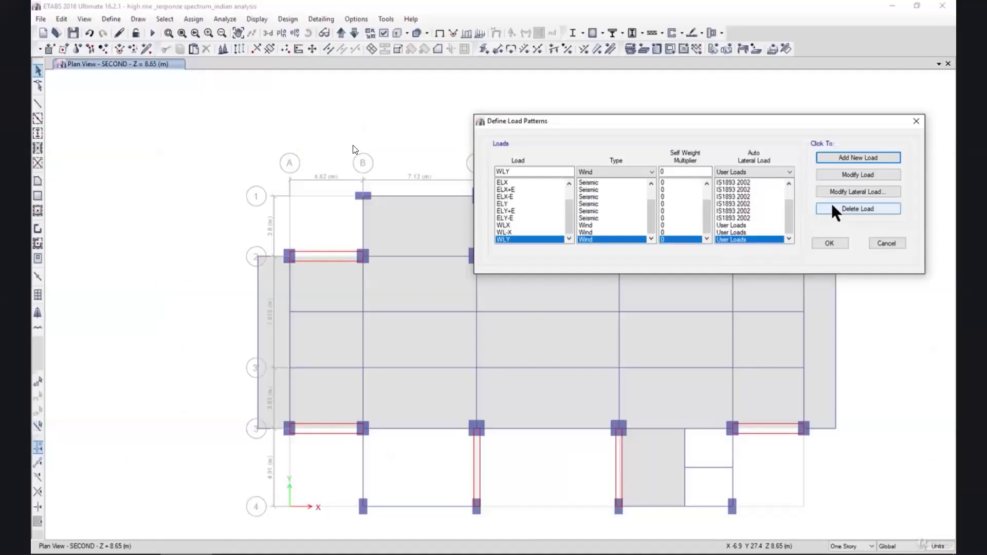
In ETABS, paste the copied storey forces into the Fy column of WLY's user wind loads, starting at story 26, and accept them.
click(844, 193)
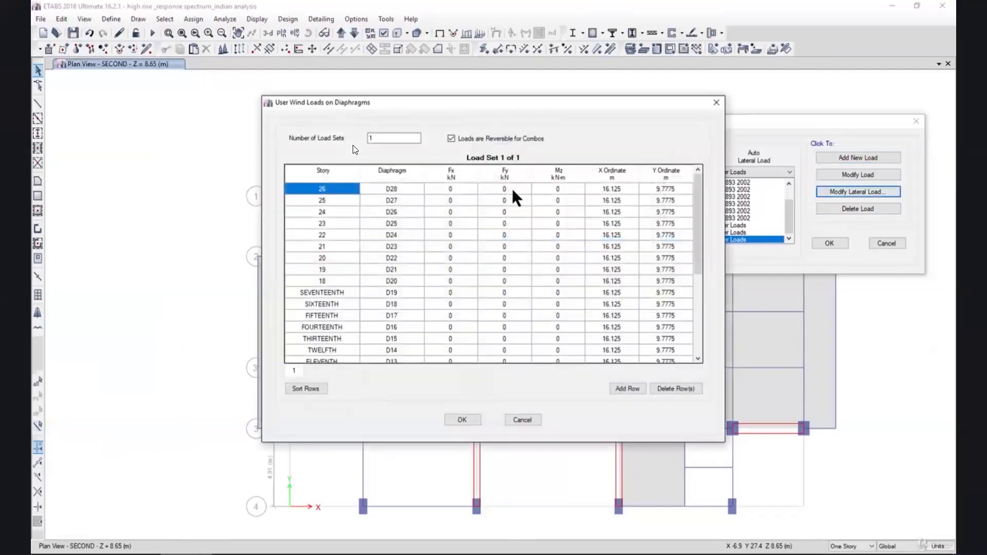
click(509, 190)
drag(506, 104, 388, 81)
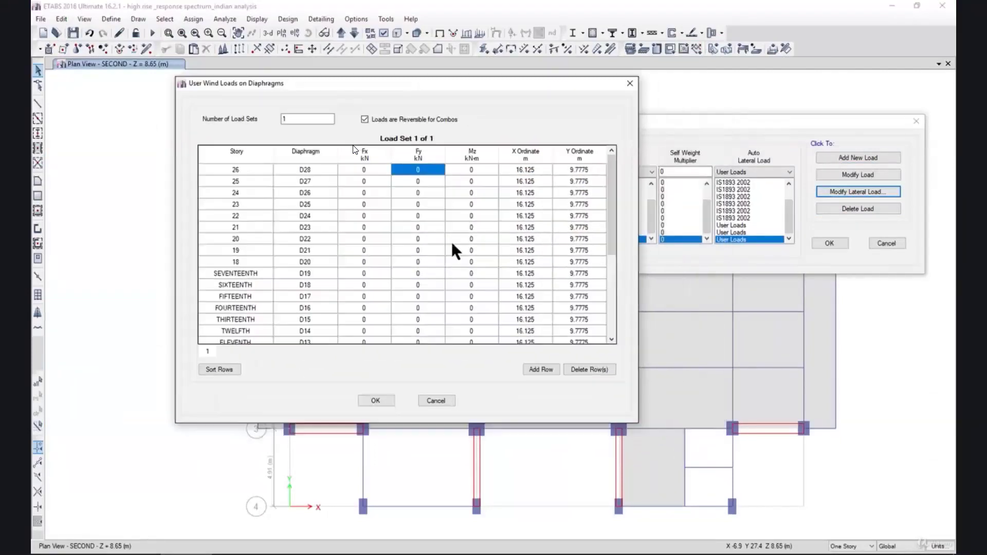
right_click(425, 177)
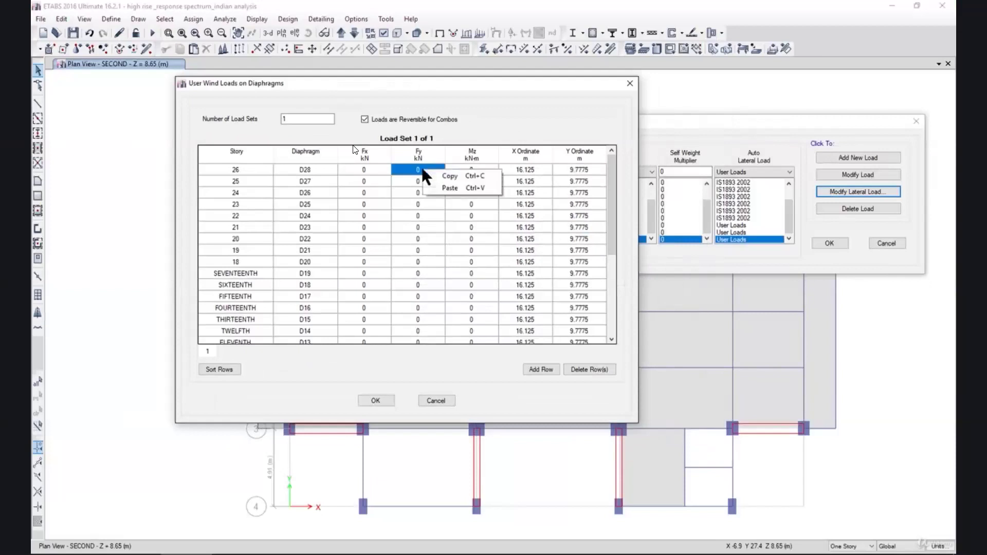
click(448, 188)
drag(612, 191, 612, 288)
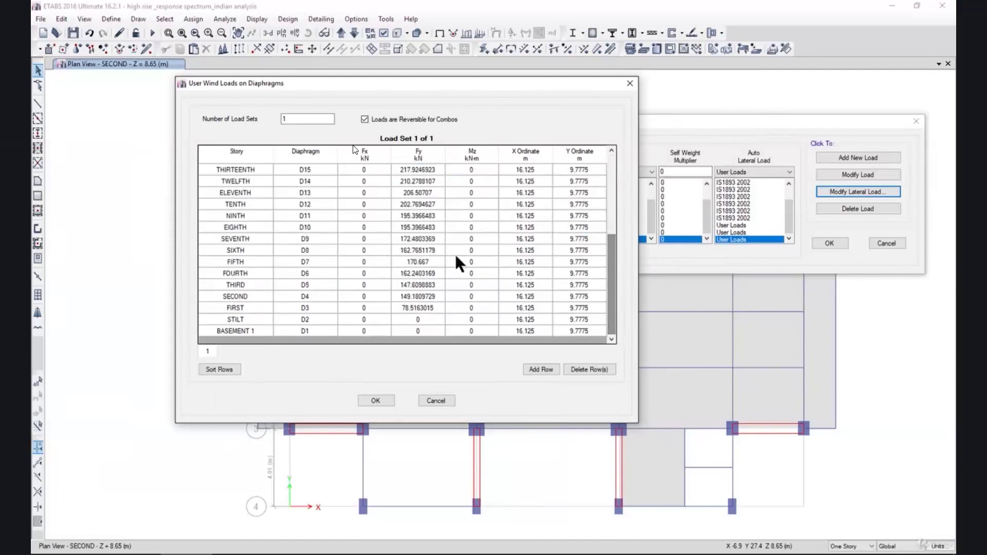
click(376, 402)
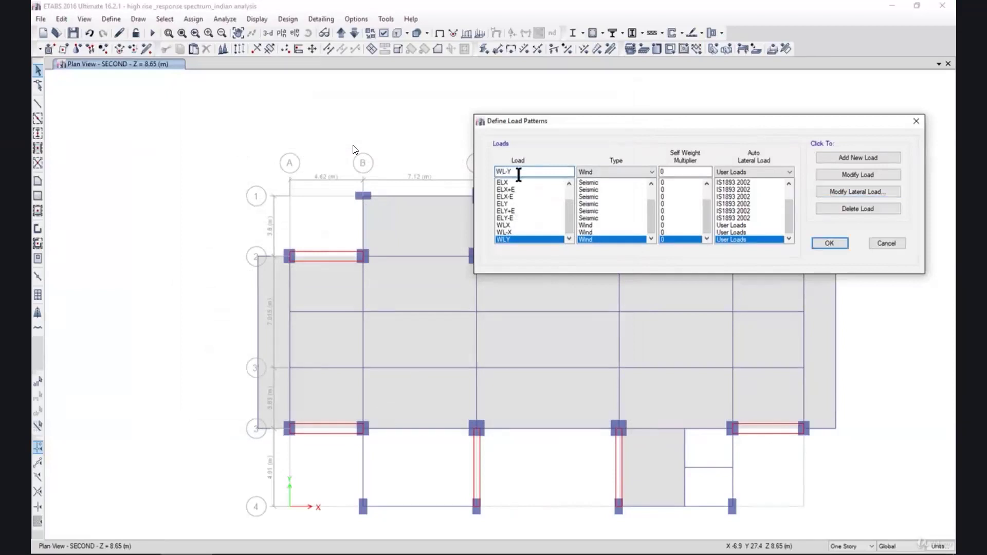
Add a load pattern named WL-Y of type Wind with User Loads and open its diaphragm wind loads.
click(846, 159)
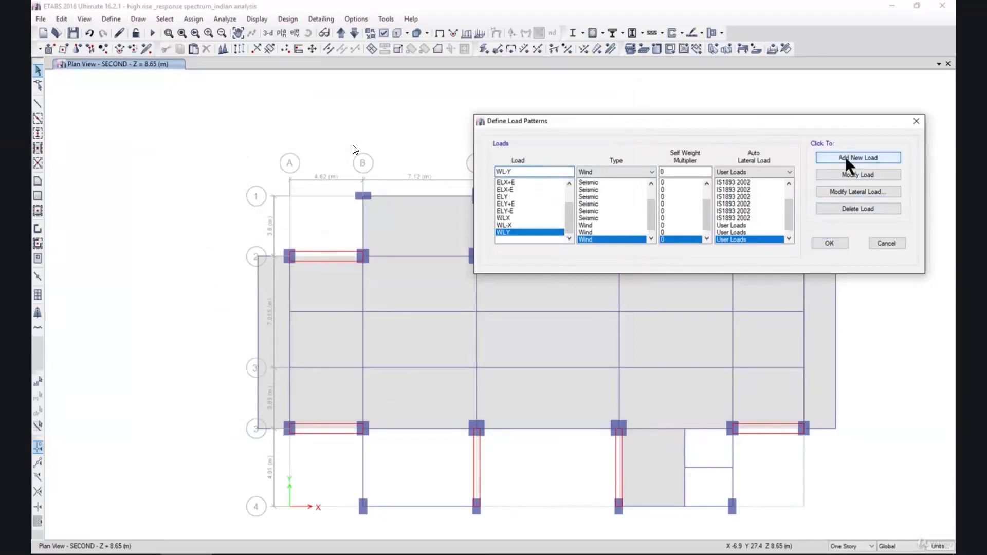
click(846, 193)
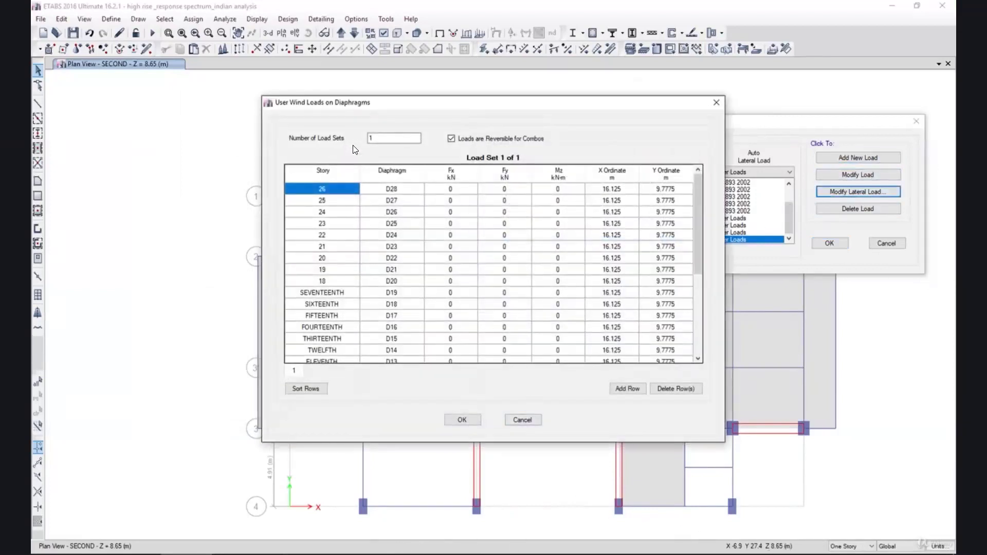
Switch to Excel and enter the formula =T37*-1 in cell U37 to negate the first storey force.
click(364, 554)
key(alt+Tab)
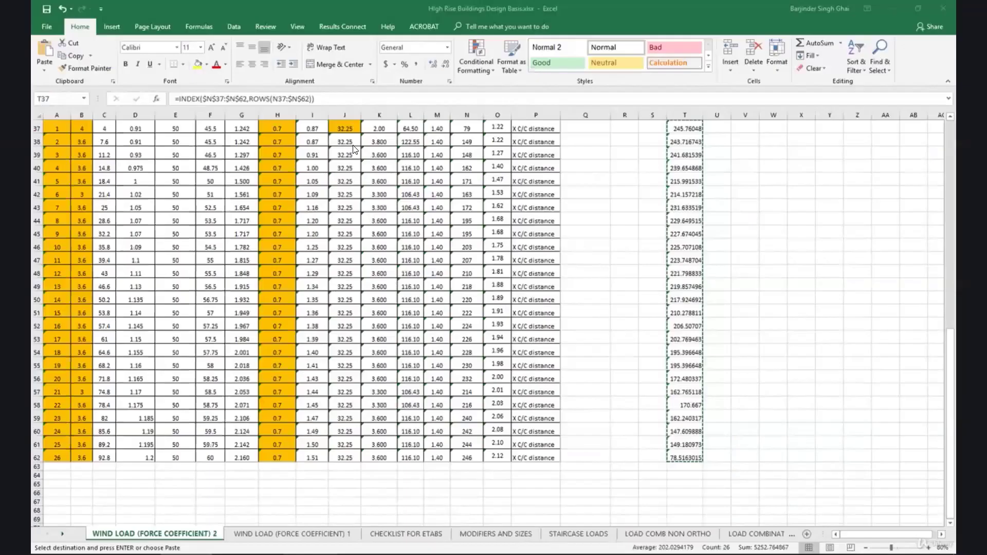
scroll(725, 253, up, 2)
double_click(726, 254)
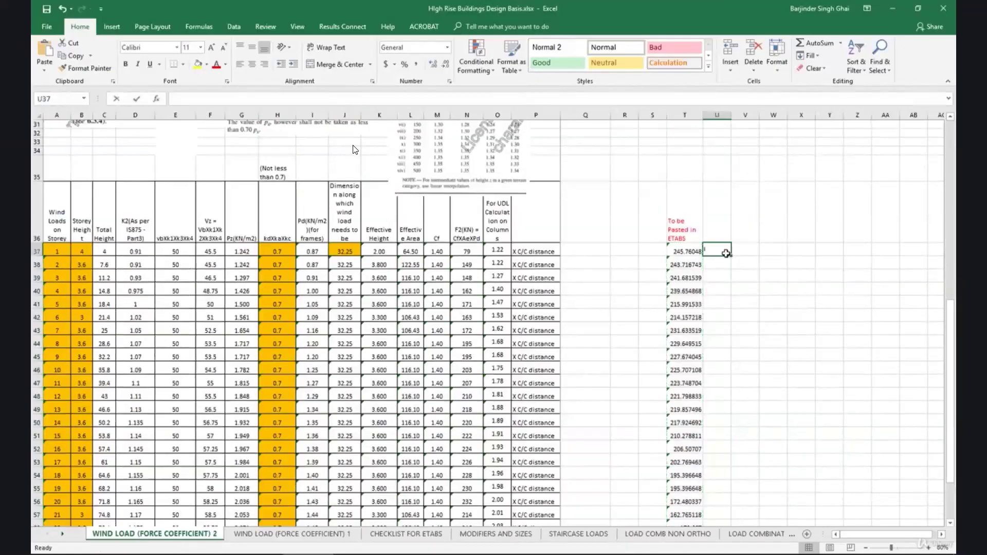
text(=)
click(680, 250)
text(*-1)
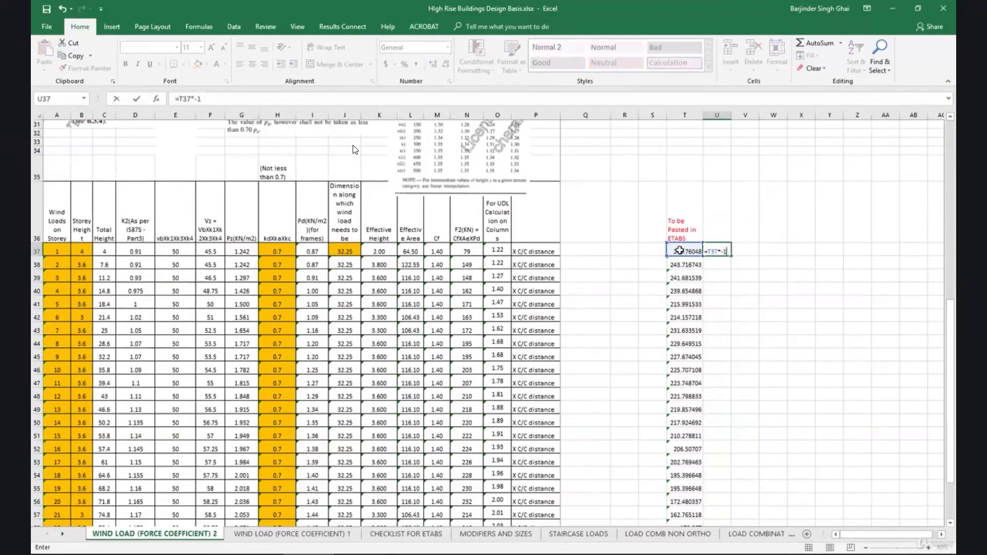
key(Return)
click(717, 251)
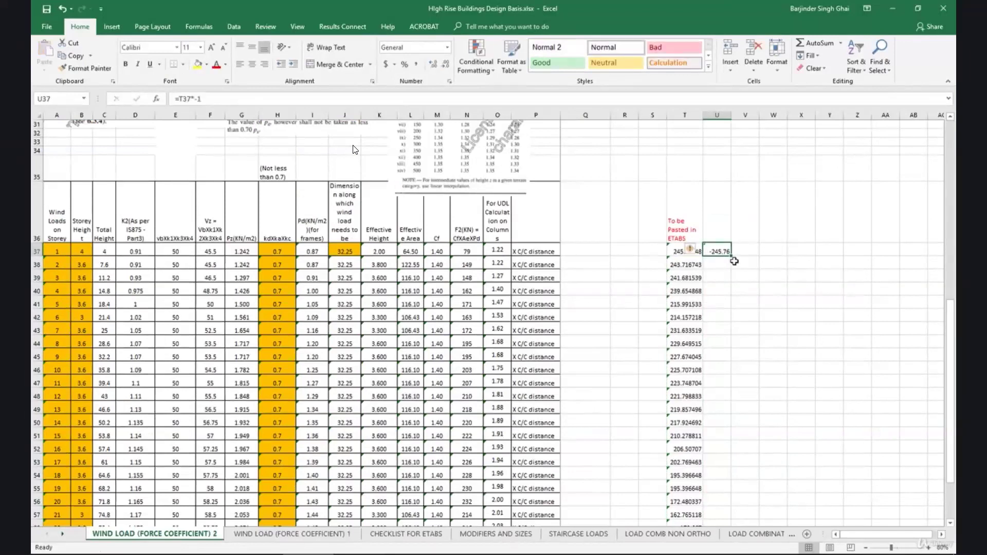
Fill the negating formula down to U62 and copy the negative forces U37:U62.
drag(734, 260, 724, 463)
drag(716, 304, 717, 457)
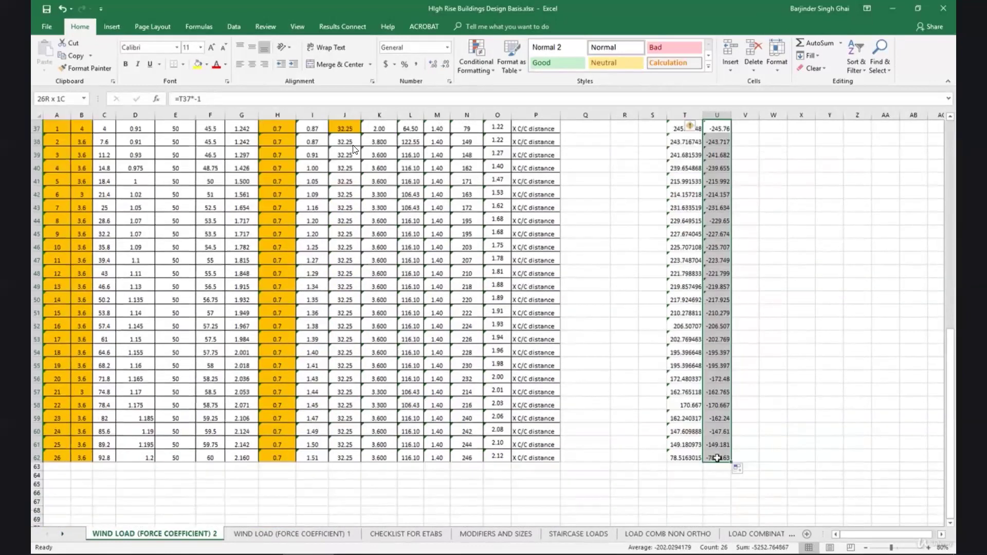
key(ctrl+c)
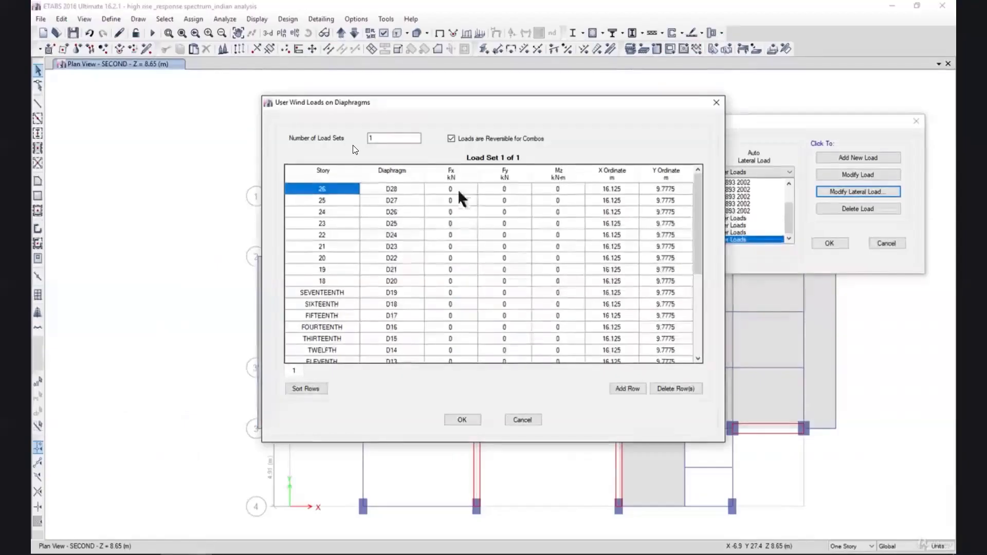
In ETABS, paste the negative storey forces into the Fy column of WL-Y's user wind loads from story 26 down and accept them.
click(507, 191)
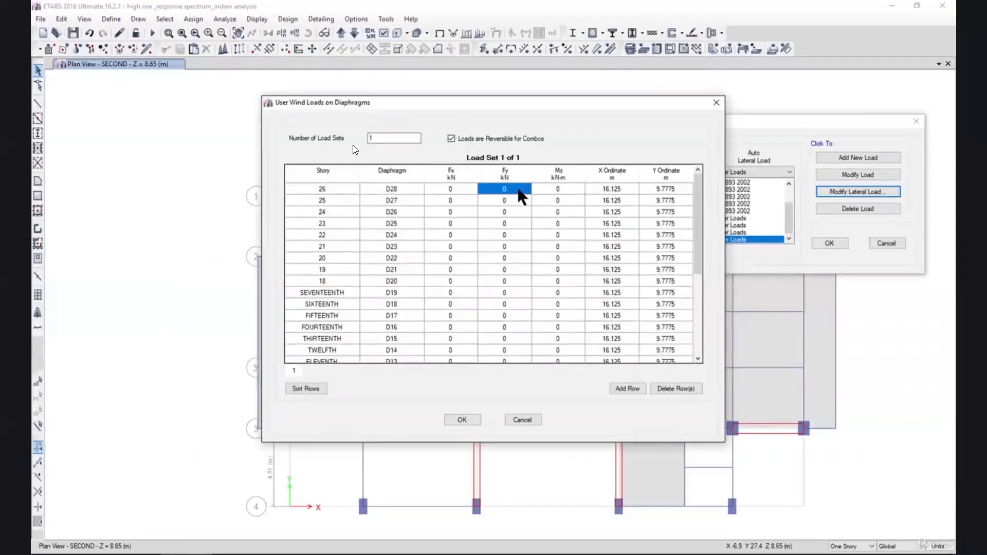
key(ctrl+v)
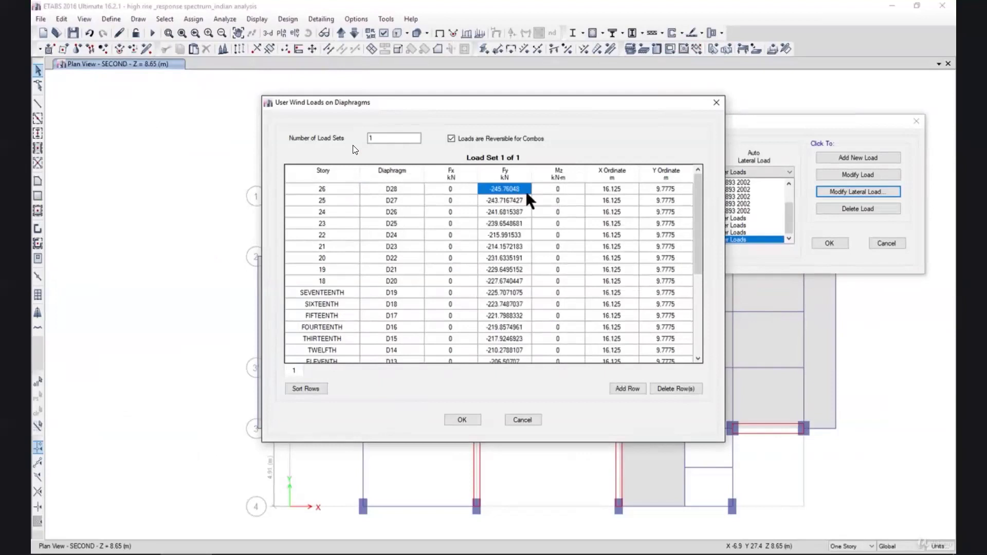
drag(696, 222, 697, 324)
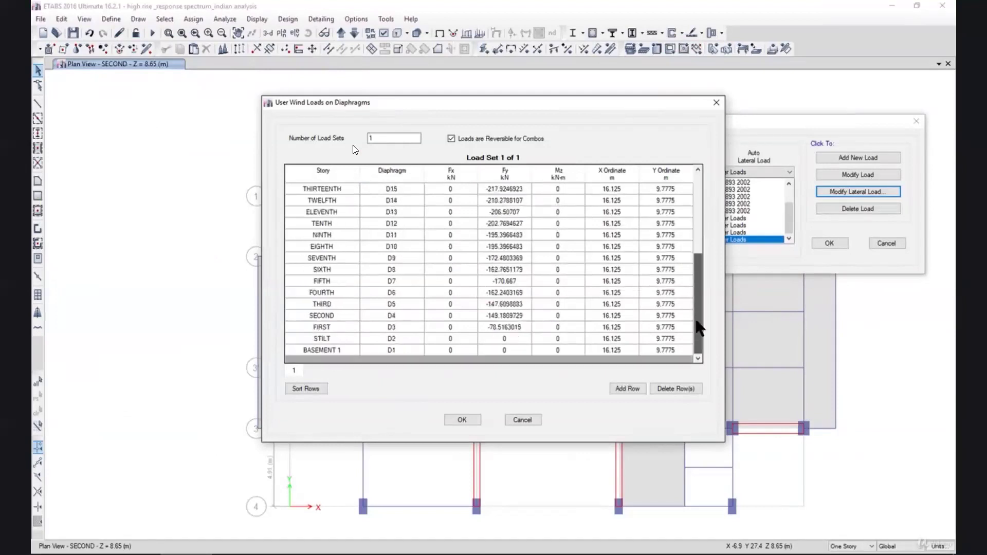
click(471, 424)
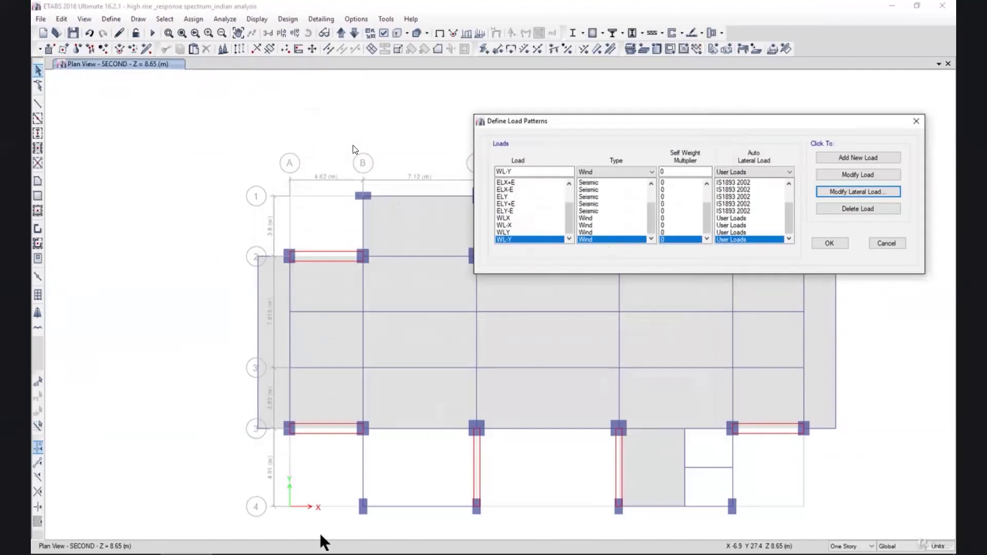
Switch to Excel's CHECKLIST FOR ETABS sheet and shade the WLX, WLY, WL-X and WL-Y wind load rows grey.
click(310, 554)
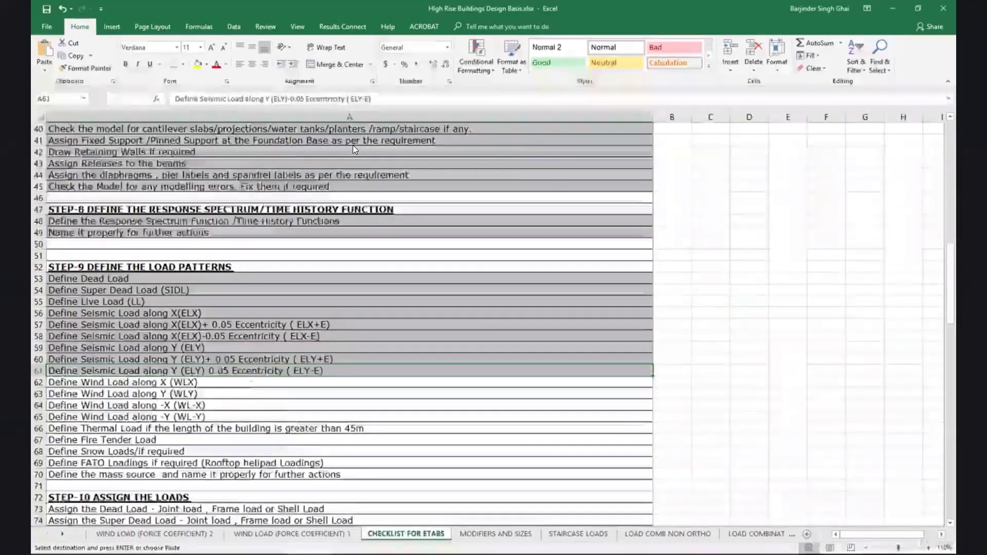
key(Down)
key(Down)
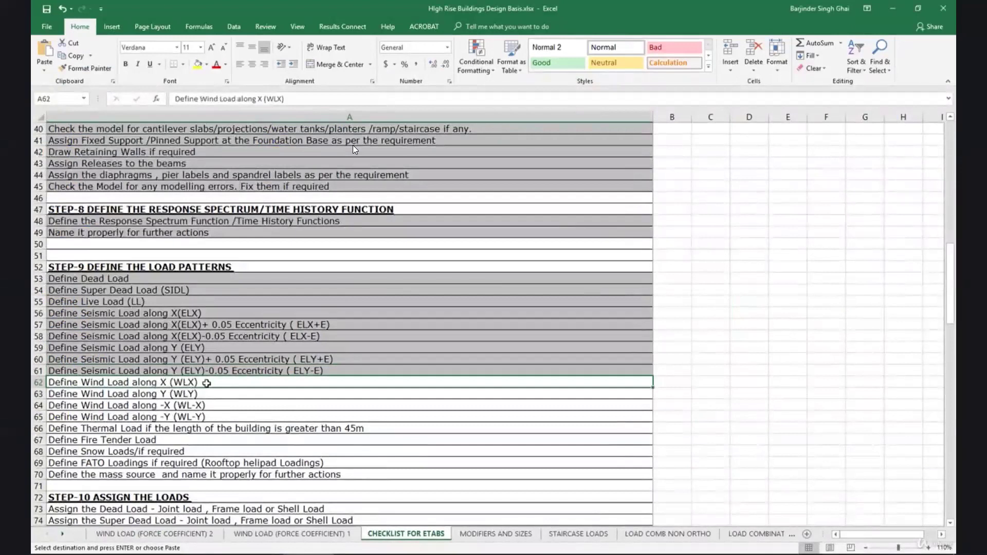
click(216, 405)
click(225, 419)
drag(255, 419, 215, 385)
key(ctrl+v)
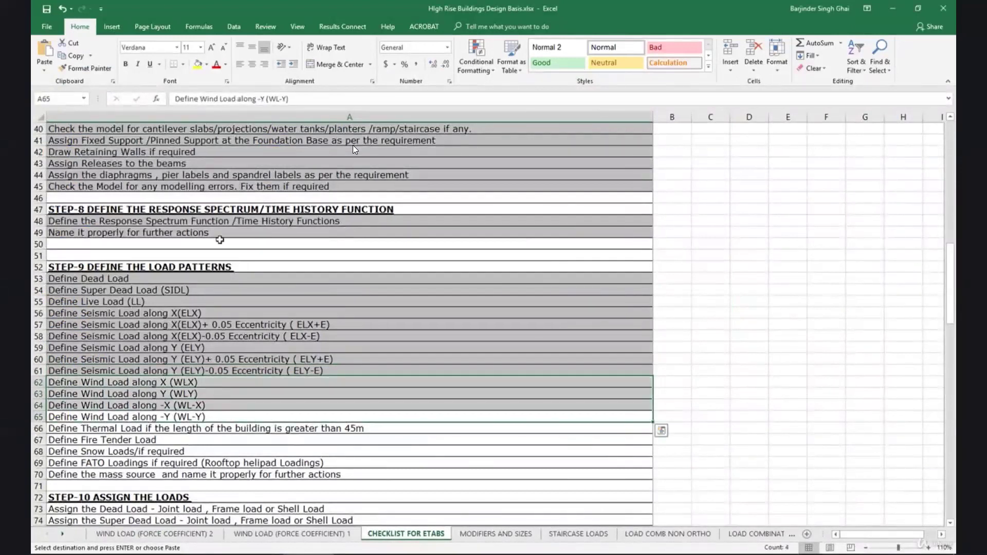
click(206, 64)
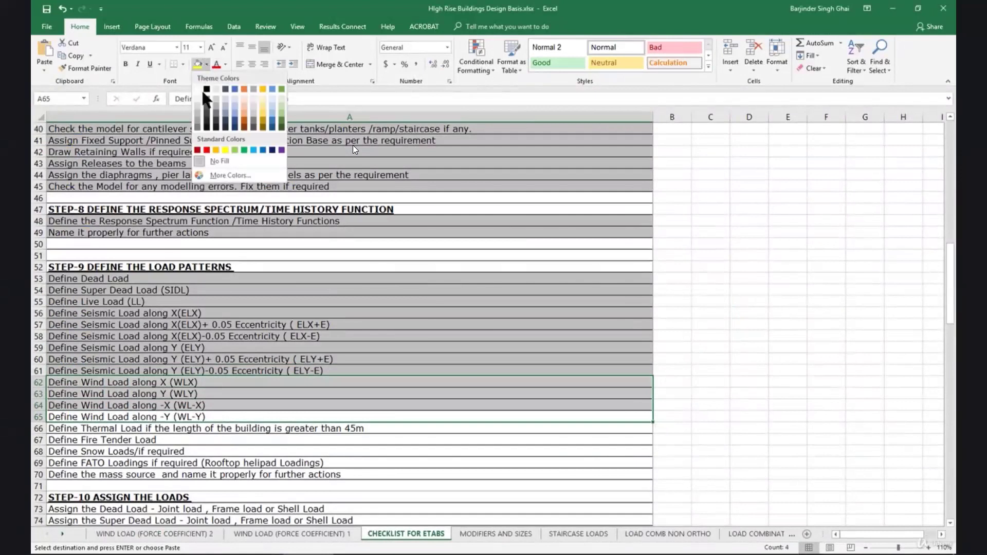
click(201, 120)
click(501, 323)
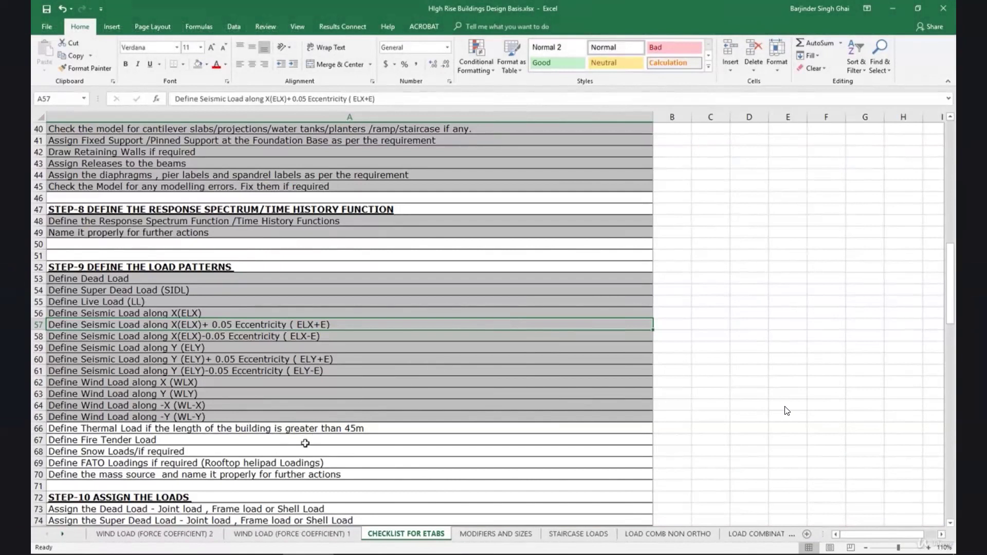
Shade the thermal, fire tender, snow and FATO loading rows, A66 to A69, of the checklist grey.
click(309, 430)
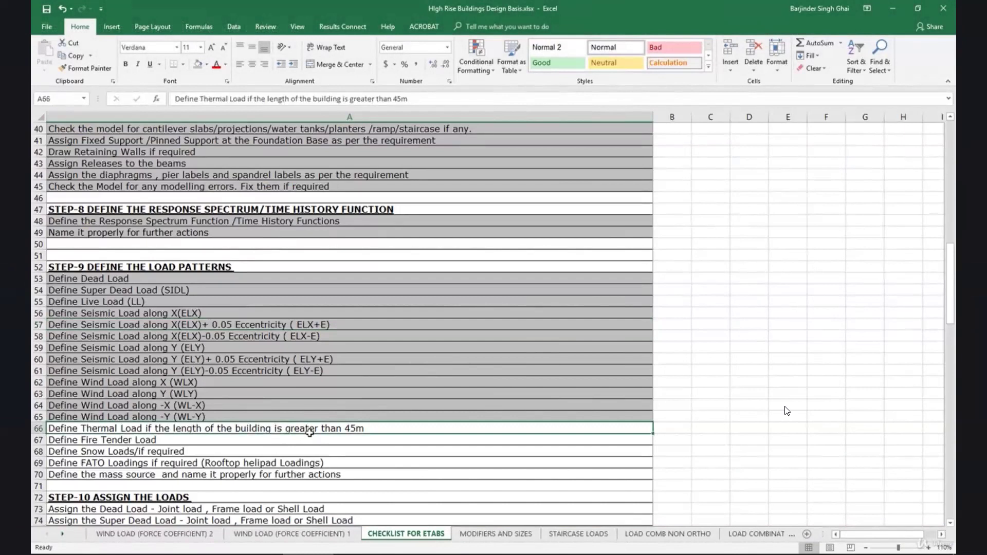
click(301, 441)
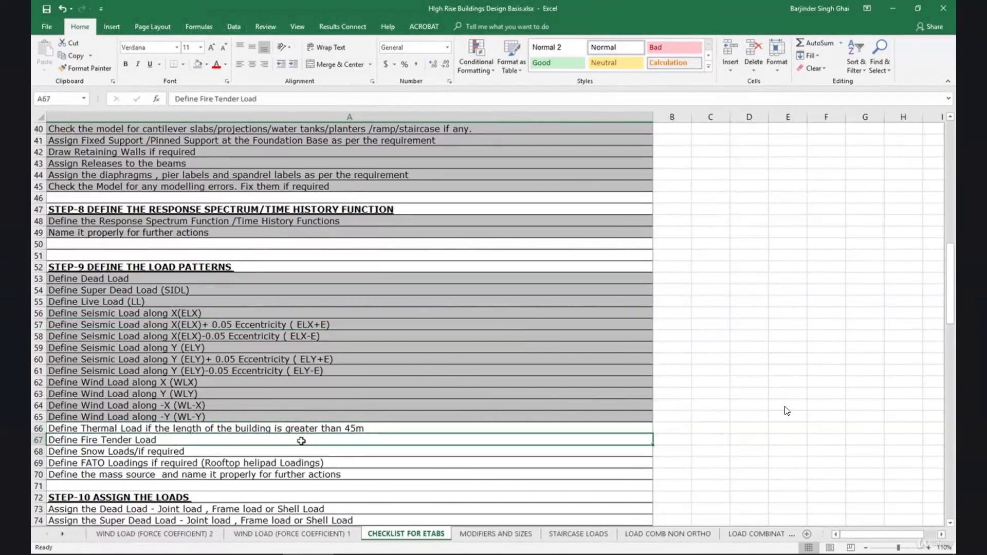
drag(337, 462, 279, 427)
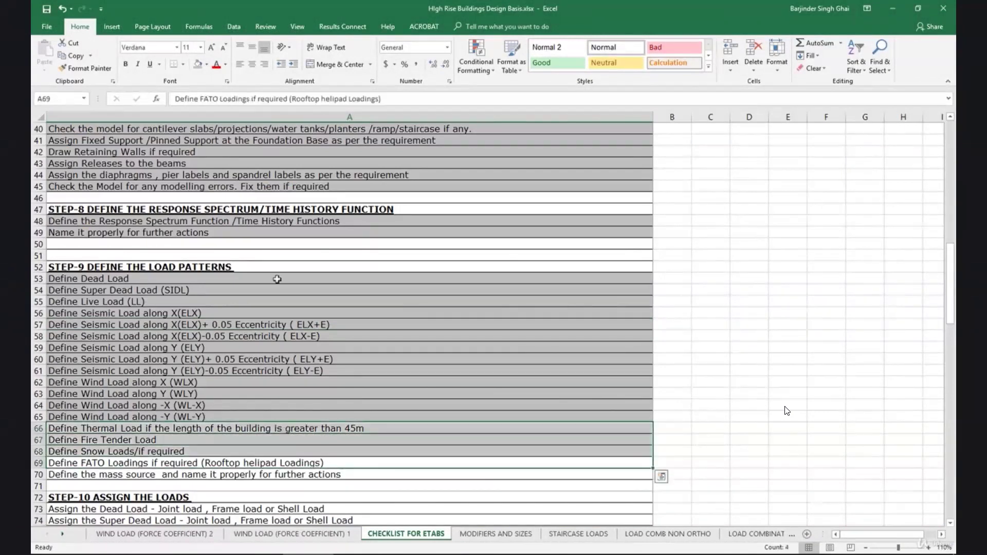
click(198, 64)
click(409, 440)
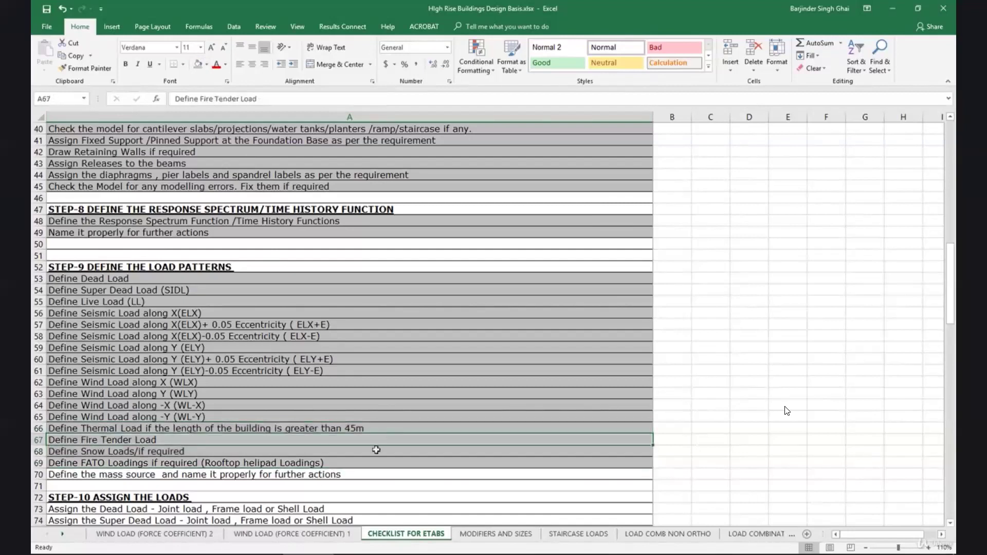
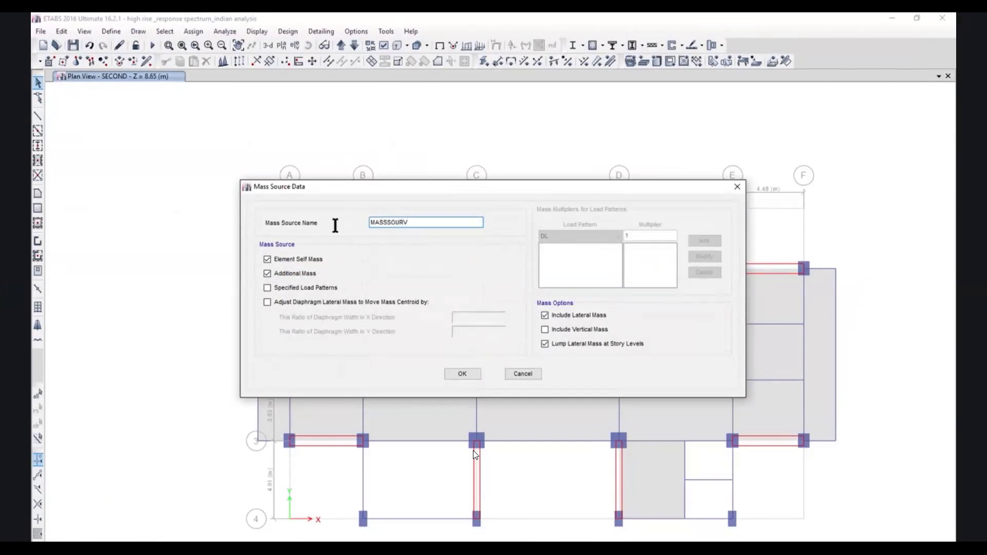
In ETABS, name the mass source MASSSOURCE IS1893 and include specified load patterns in it.
text(1)
key(BackSpace)
text(IS1893)
click(410, 221)
click(313, 291)
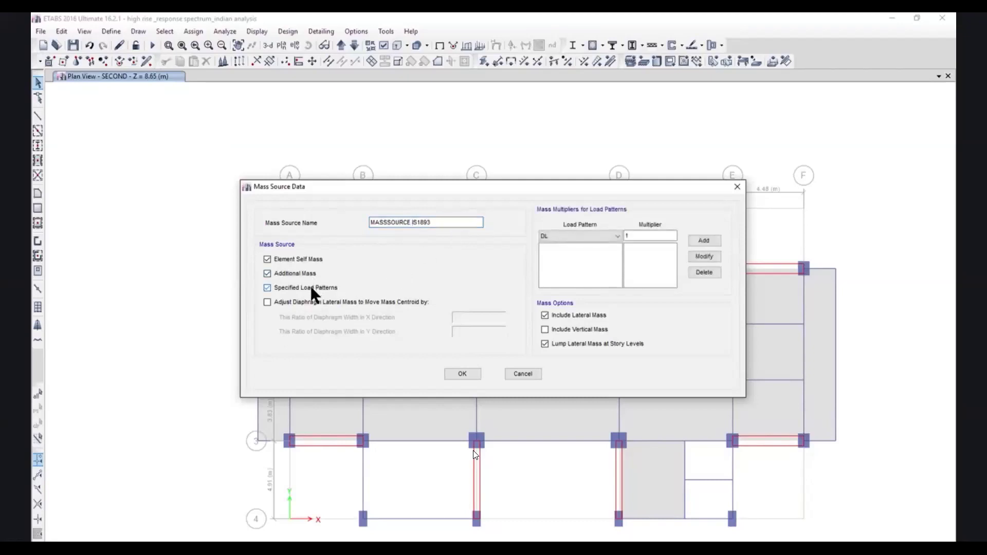
Add the DL load pattern to the mass source with a multiplier of 1.
click(628, 235)
click(586, 238)
click(586, 246)
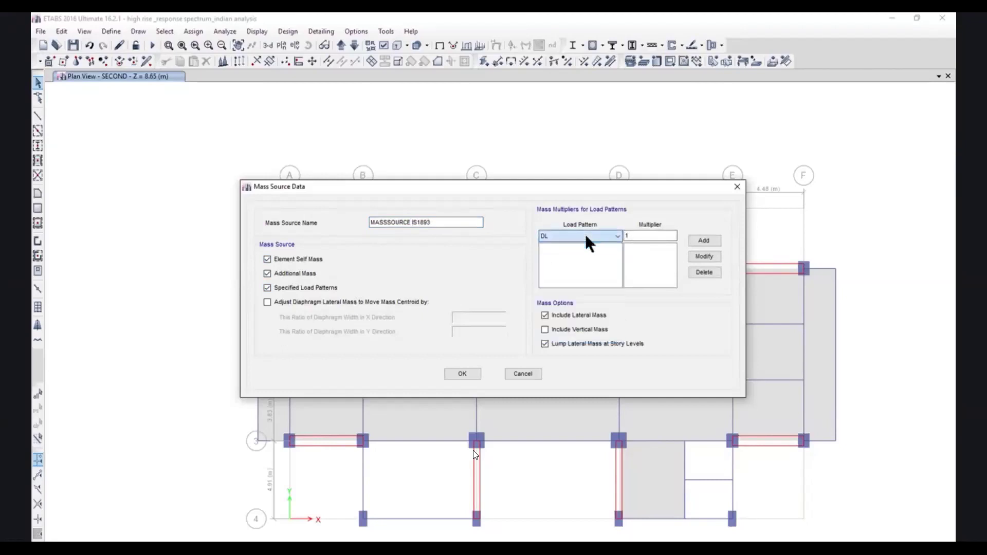
click(704, 240)
Add the LL load pattern to the mass source with a multiplier of 0.5.
click(578, 237)
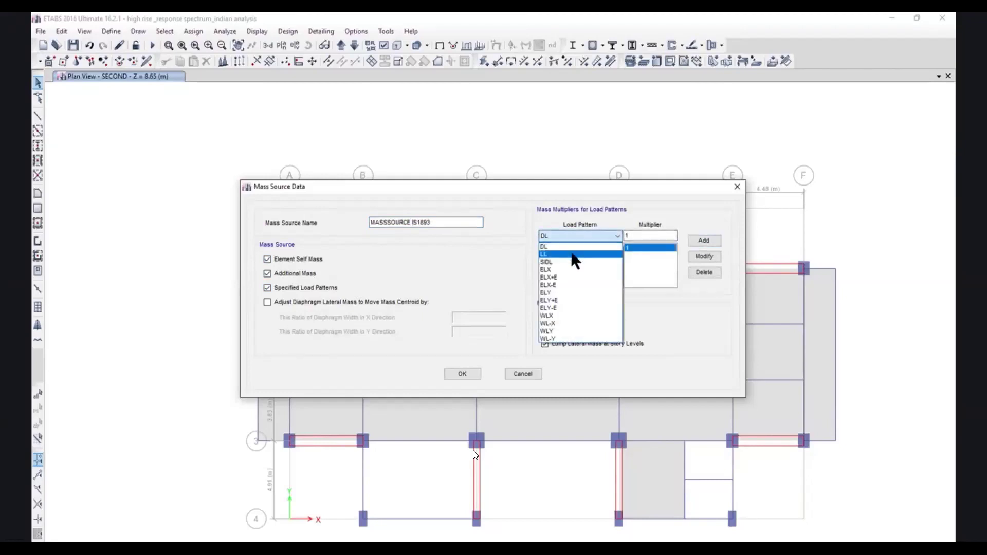
click(572, 254)
key(Tab)
text(0)
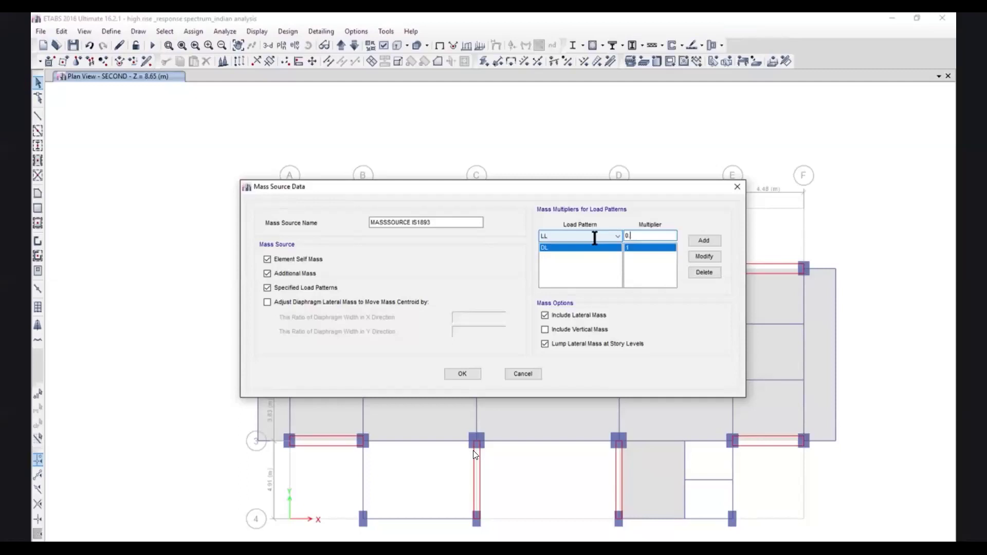
text(5)
click(704, 241)
Add the SIDL load pattern to the mass source with a multiplier of 1.
click(606, 236)
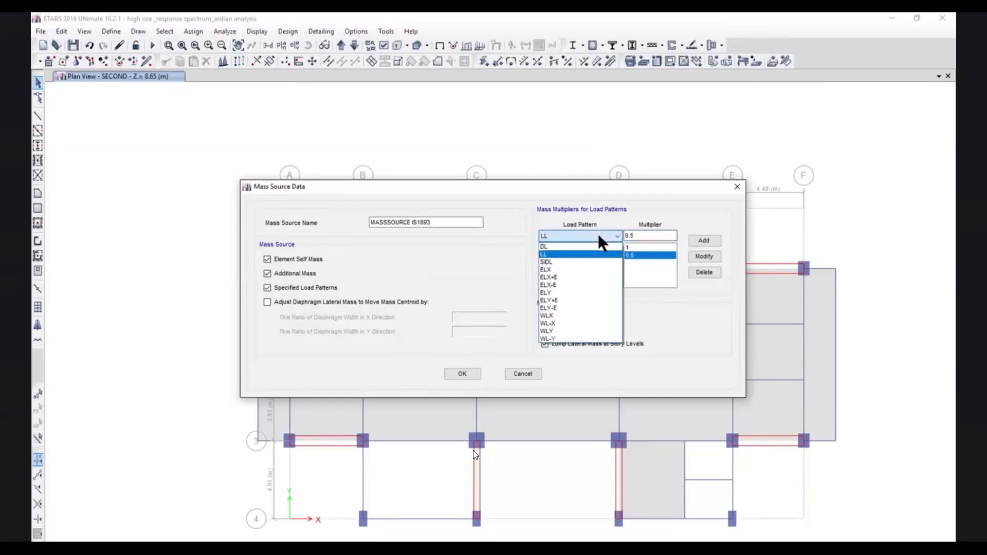
click(584, 263)
double_click(632, 236)
text(1)
click(703, 241)
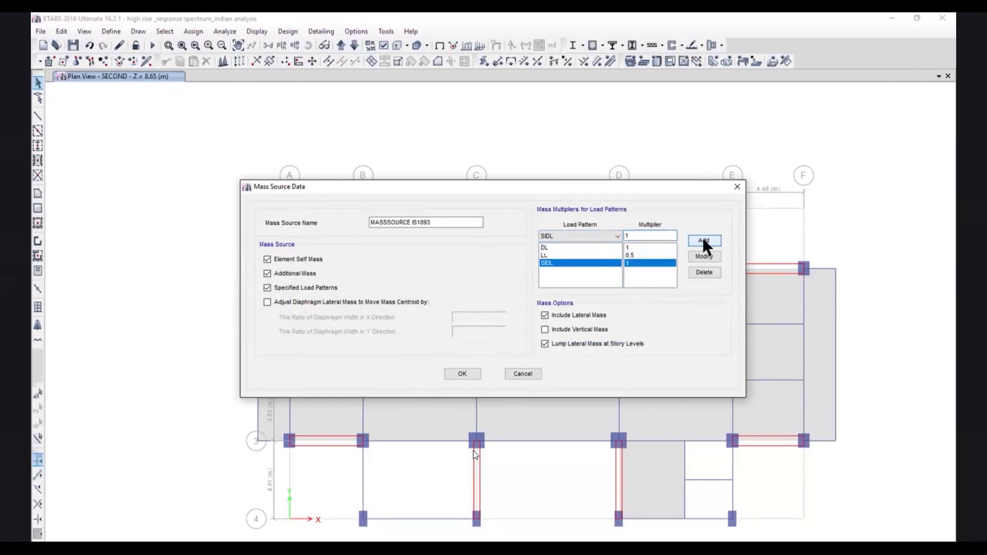
Exclude element self mass from the MASSSOURCE IS1893 mass source and accept the mass source definition.
click(472, 377)
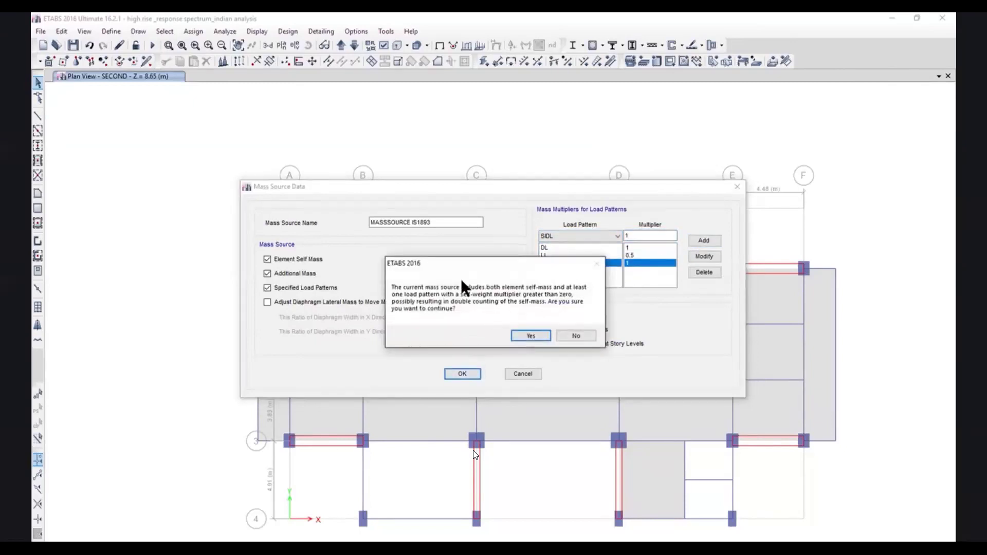
drag(473, 260, 508, 267)
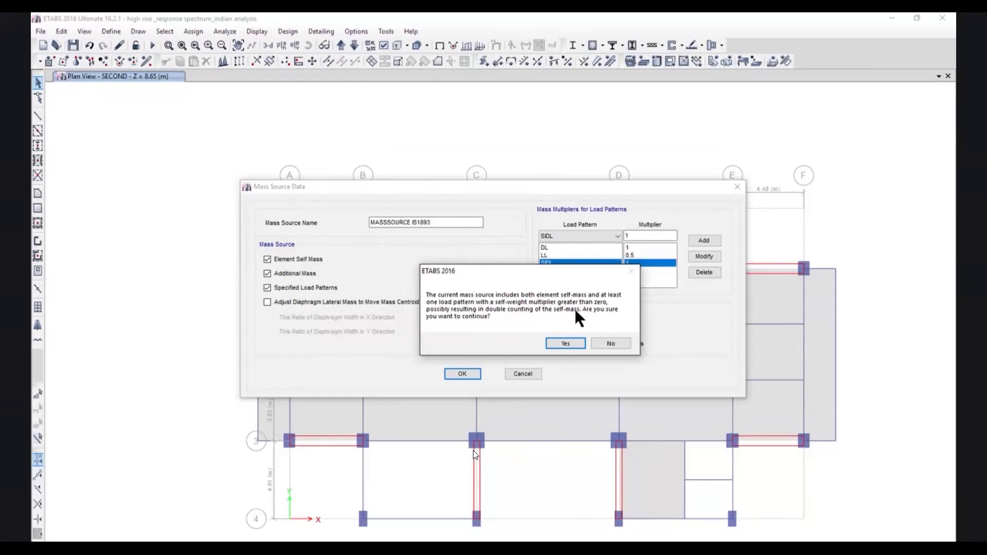
click(624, 345)
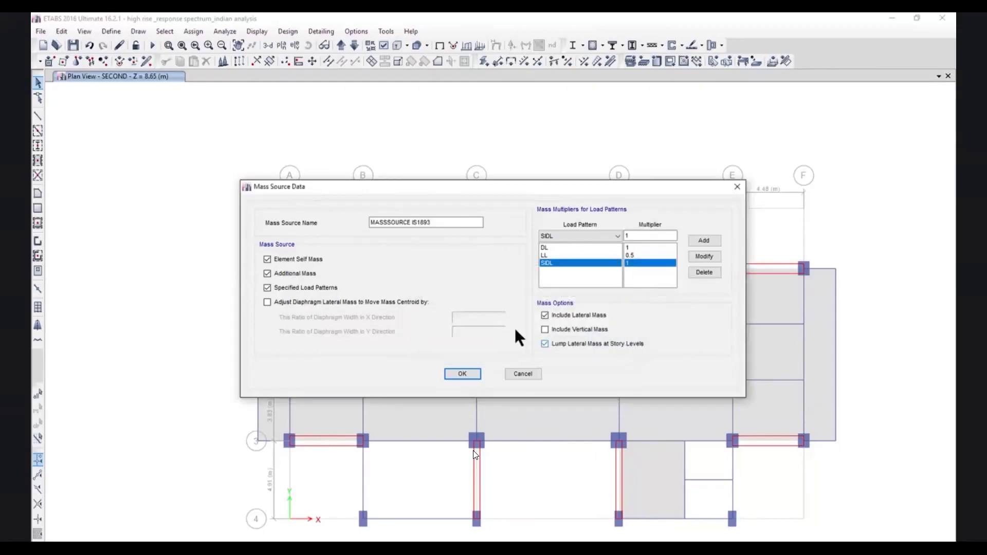
click(267, 259)
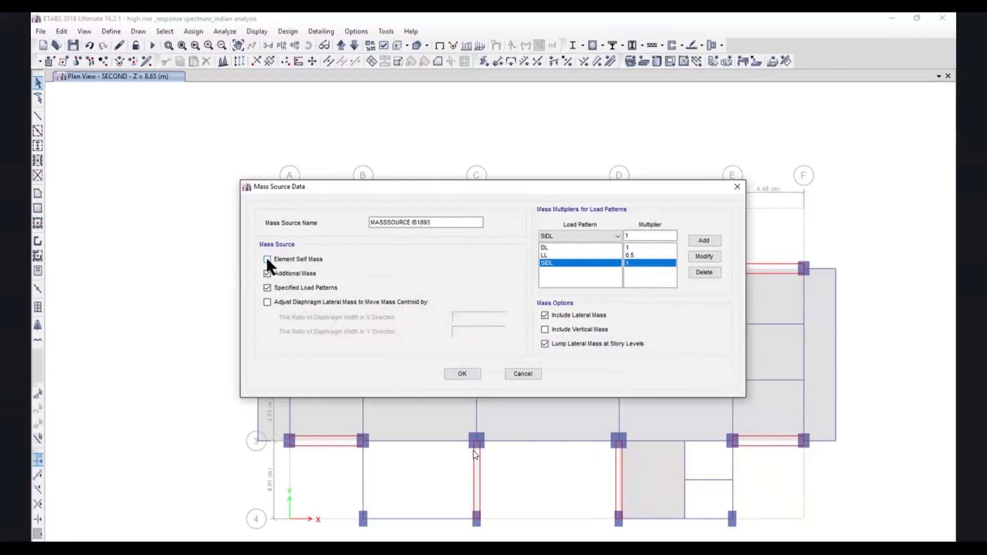
click(459, 375)
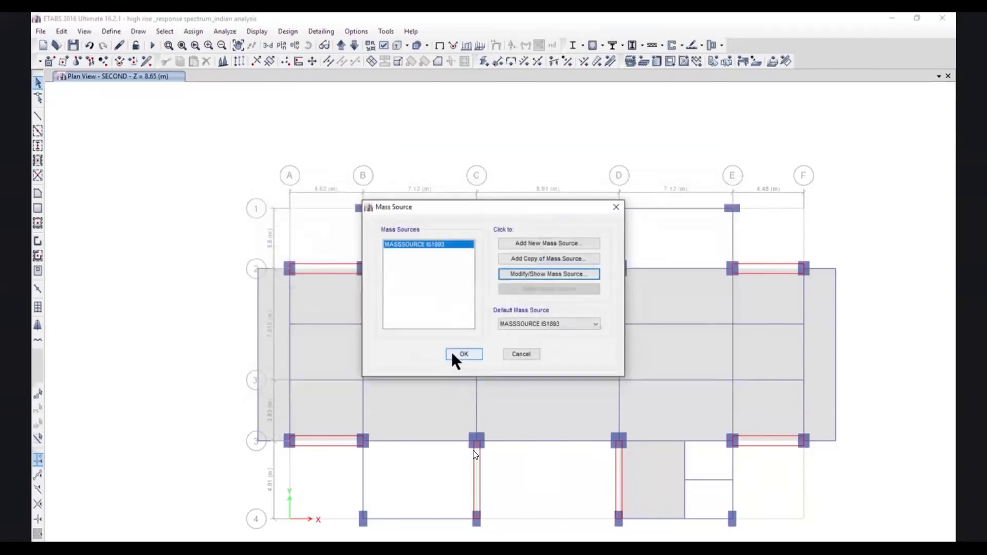
click(520, 275)
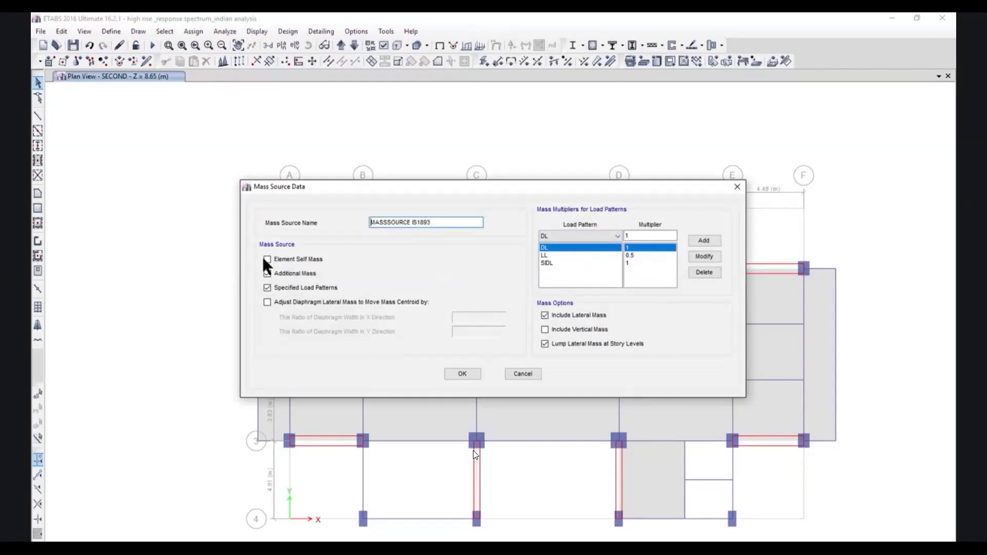
click(454, 376)
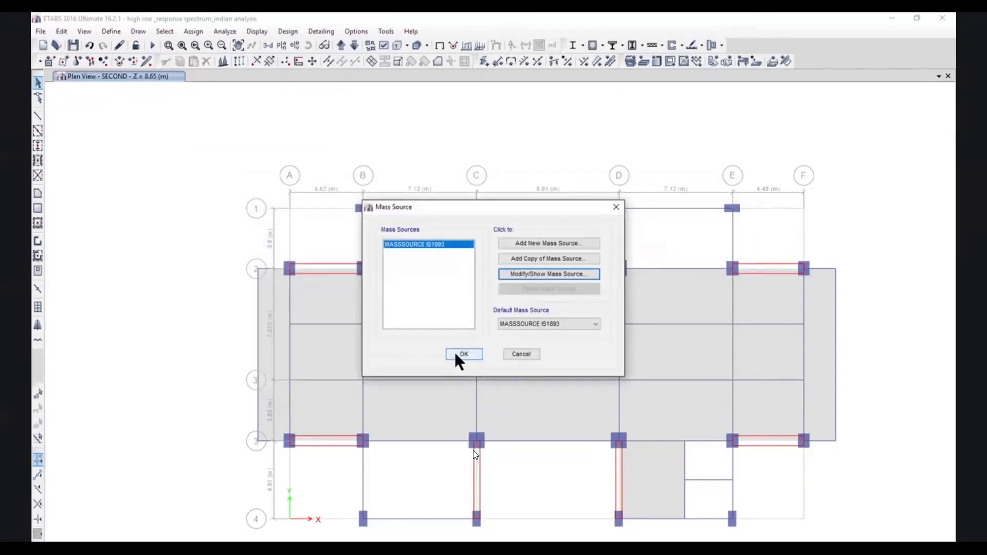
click(456, 360)
Switch to AutoCAD and examine the wall locations on the basement to 11th storey floor plan in 21 Storey Building.dwg.
key(alt+Tab)
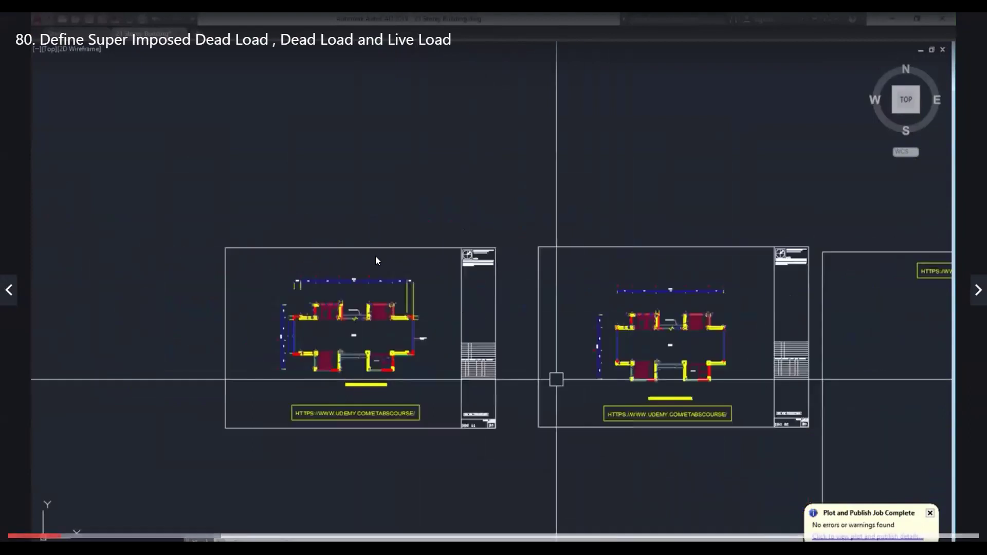
click(452, 433)
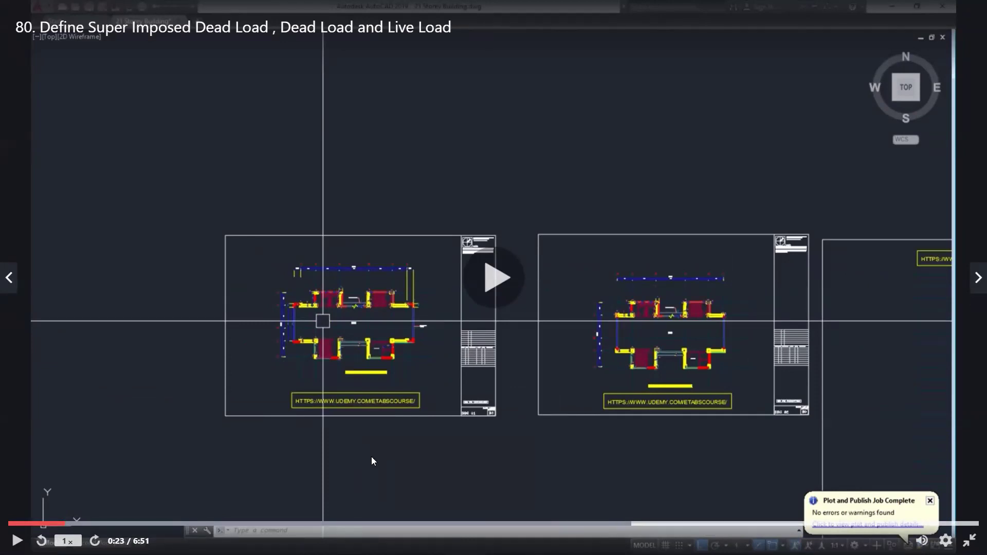
click(485, 284)
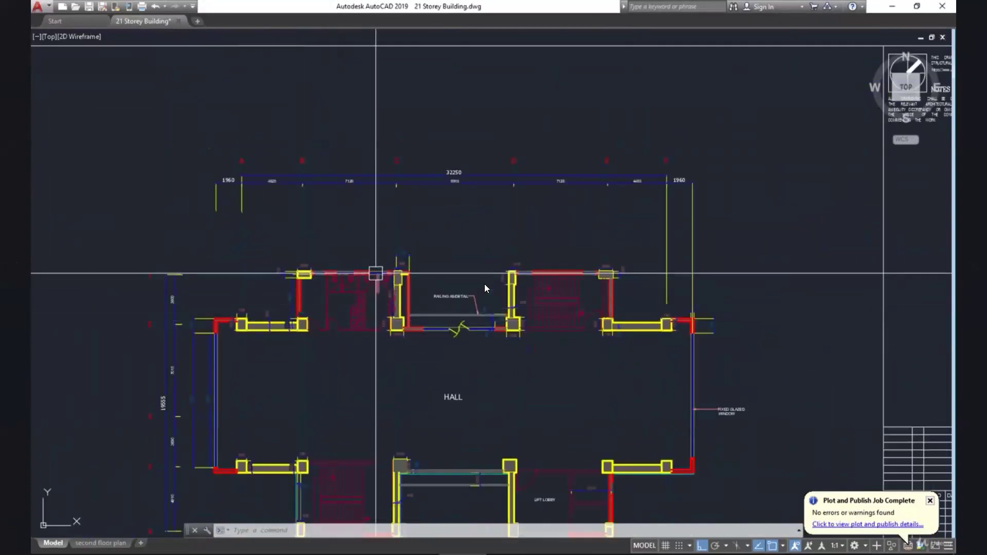
scroll(351, 275, up, 5)
scroll(485, 288, down, 6)
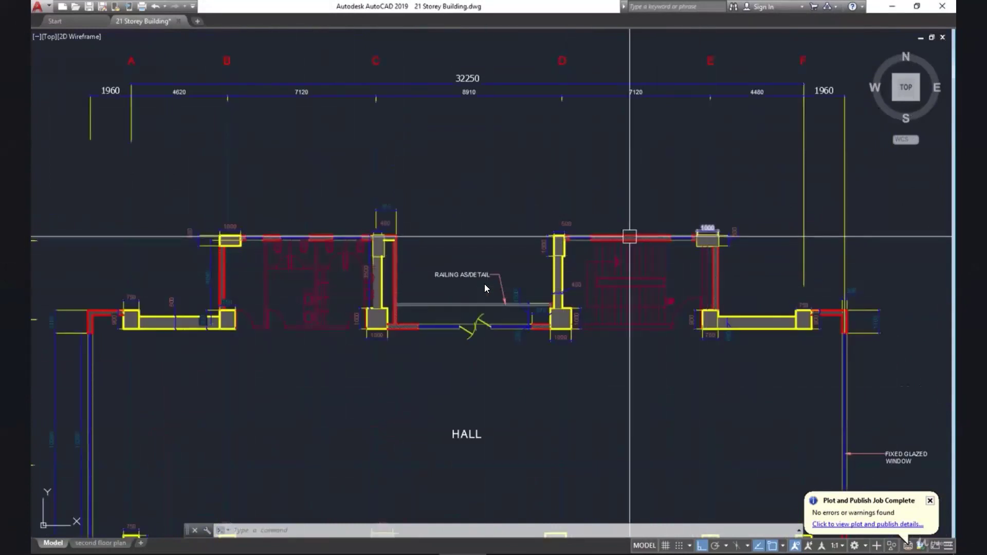
mouse_move(625, 238)
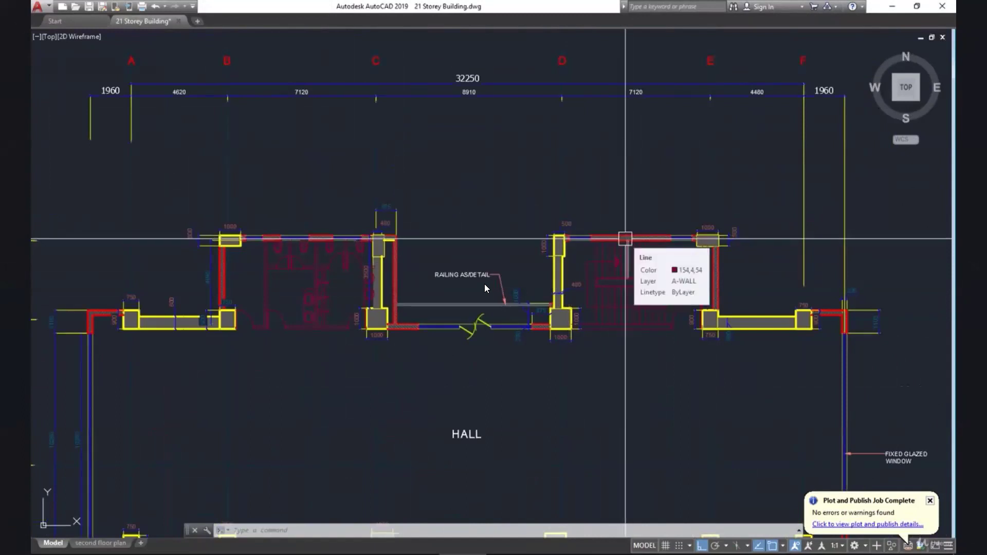
scroll(307, 248, down, 3)
scroll(307, 247, up, 3)
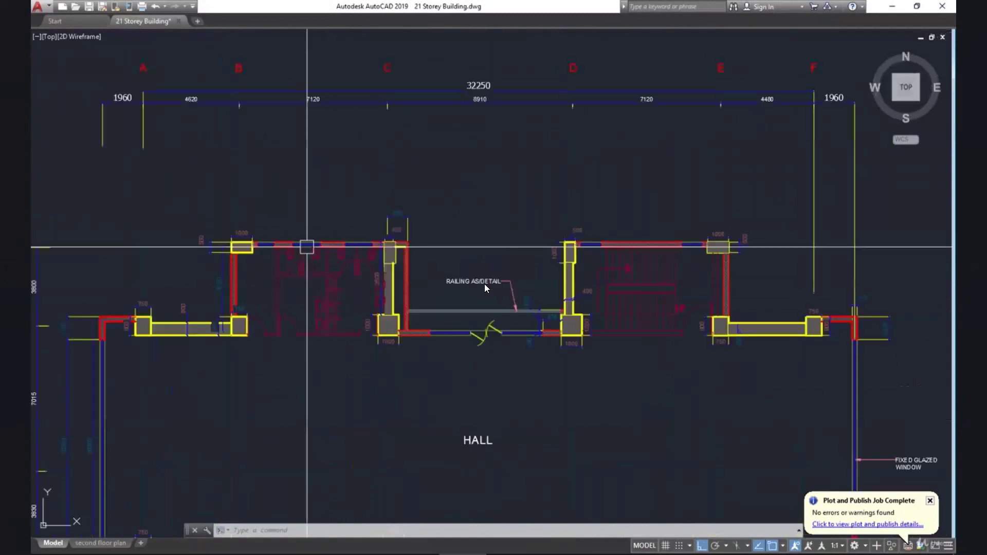
mouse_move(303, 246)
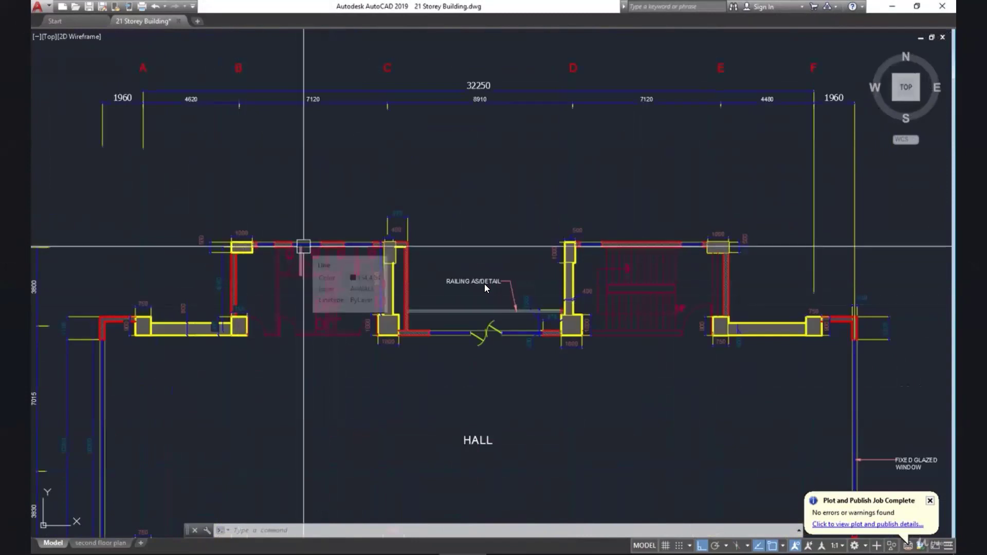
scroll(419, 269, down, 2)
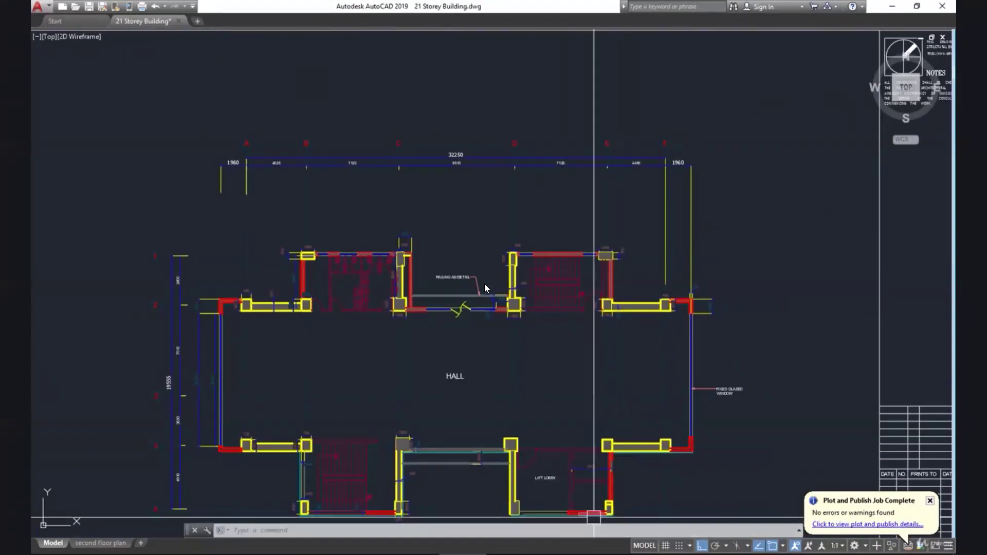
scroll(418, 456, up, 4)
scroll(418, 456, down, 5)
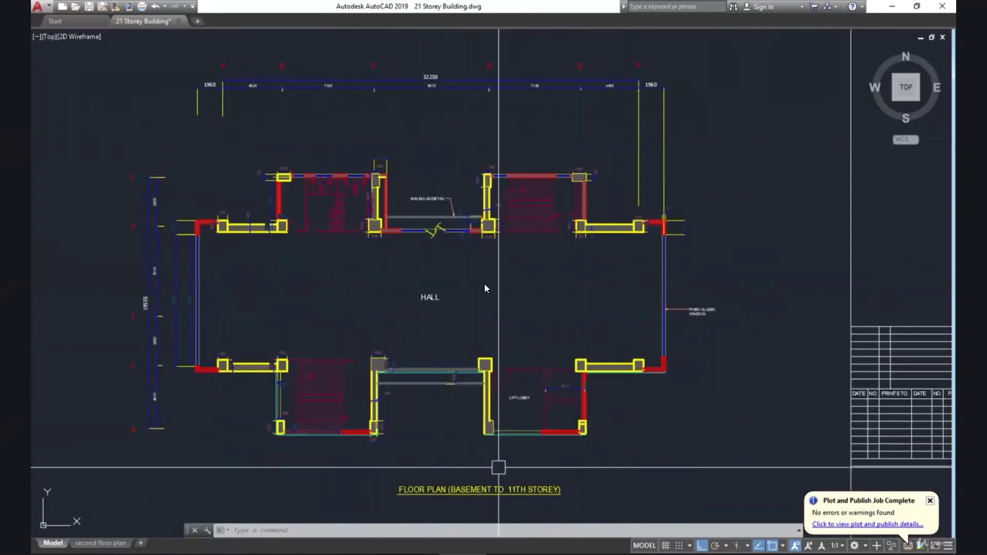
middle_drag(257, 248, 260, 315)
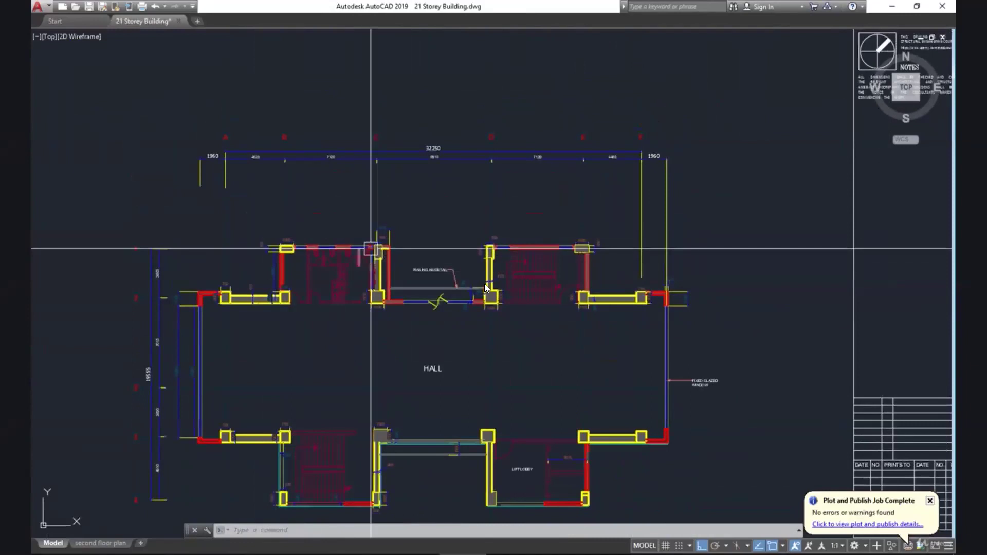
mouse_move(371, 248)
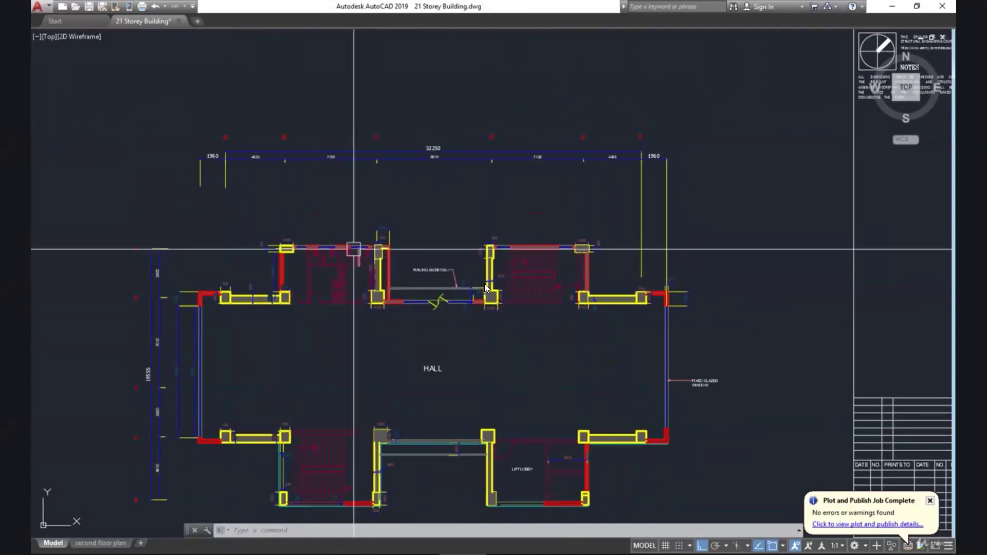
scroll(285, 272, up, 5)
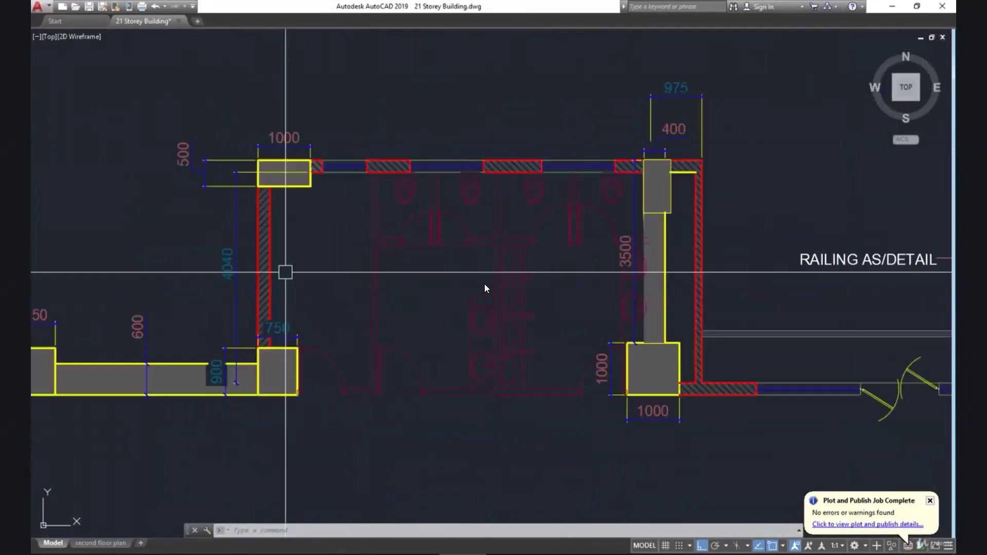
scroll(380, 272, down, 5)
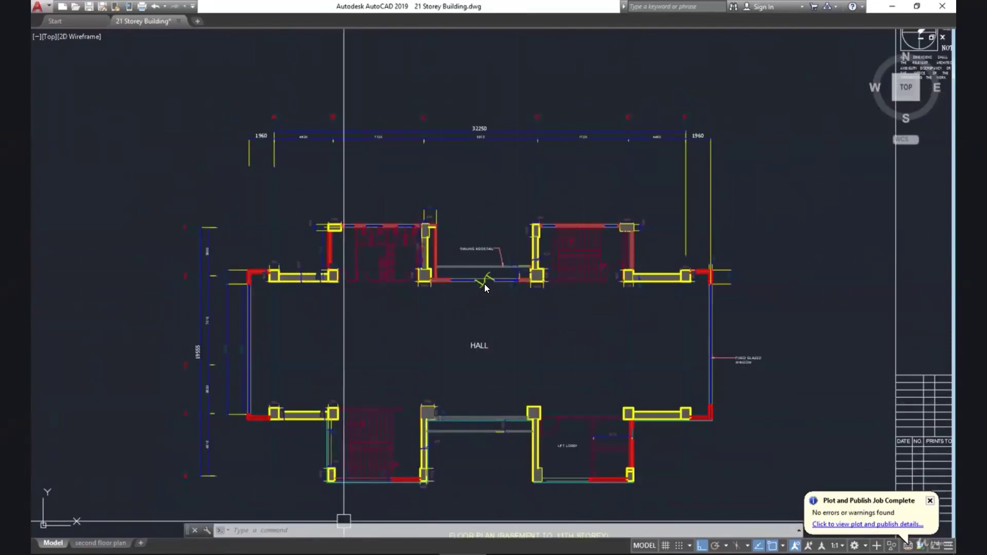
Switch to the High Rise Buildings Design Basis workbook in Excel and review the beam height and blockwork density on the WALL LOADINGS sheet.
key(alt+Tab)
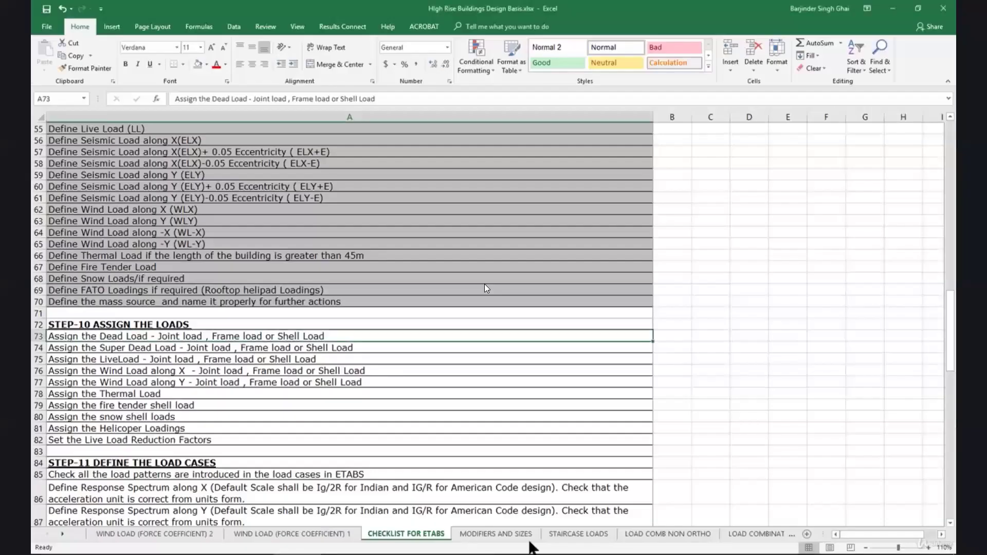
click(778, 532)
click(779, 532)
click(778, 532)
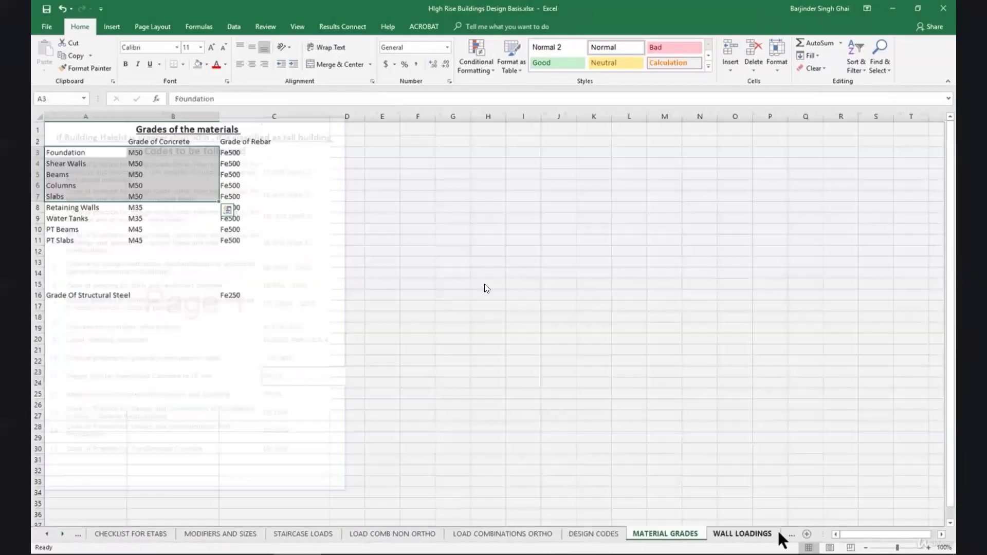
click(744, 532)
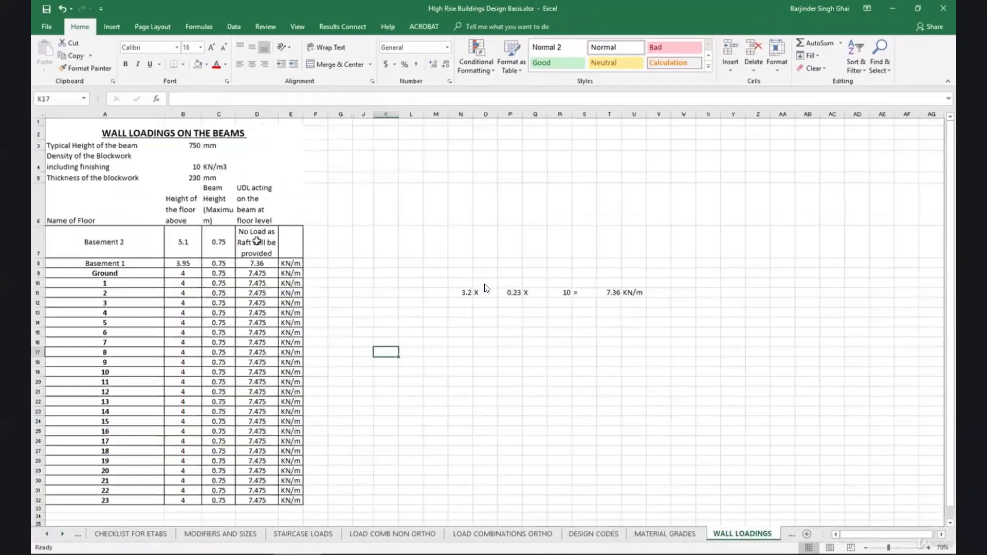
click(188, 146)
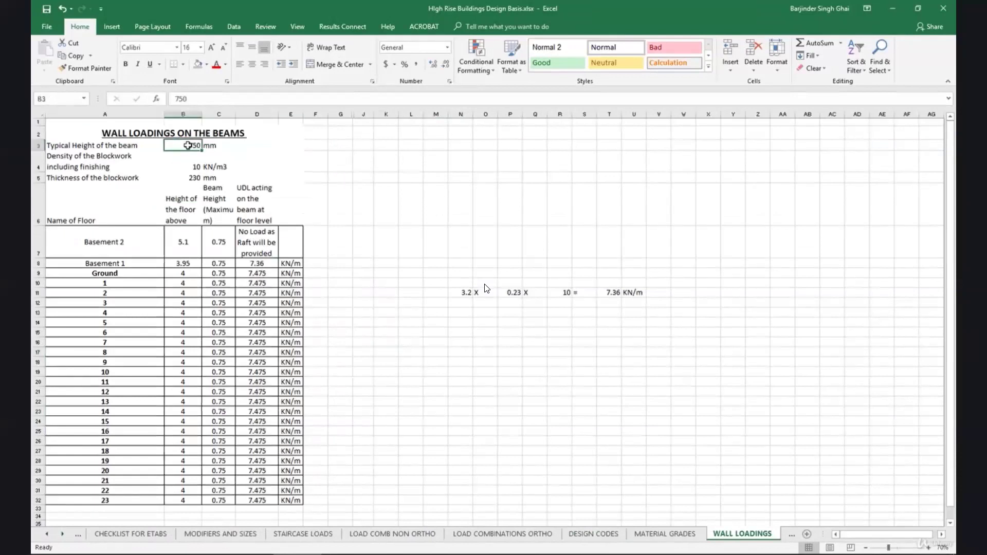
click(195, 165)
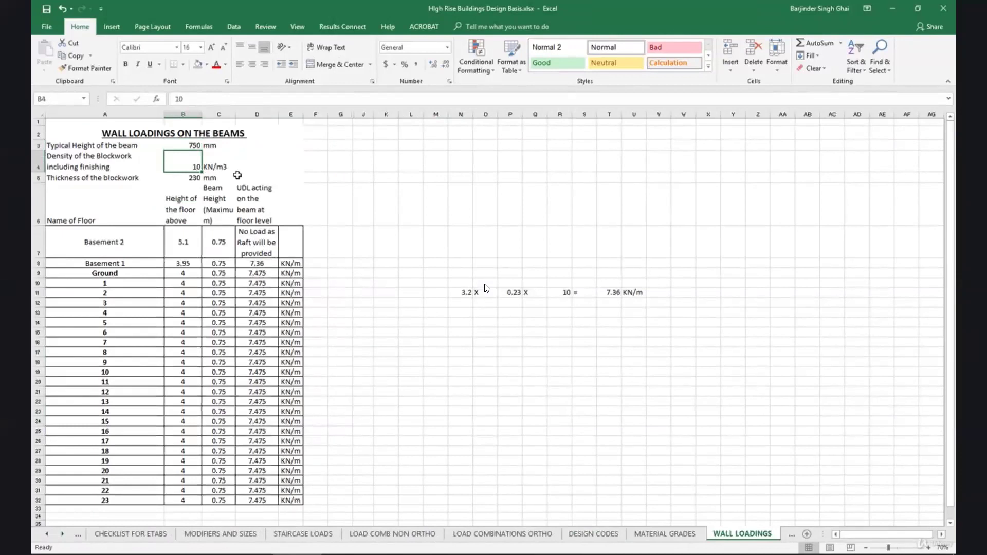
Set the thickness of the blockwork to 200 mm in cell B5.
click(200, 180)
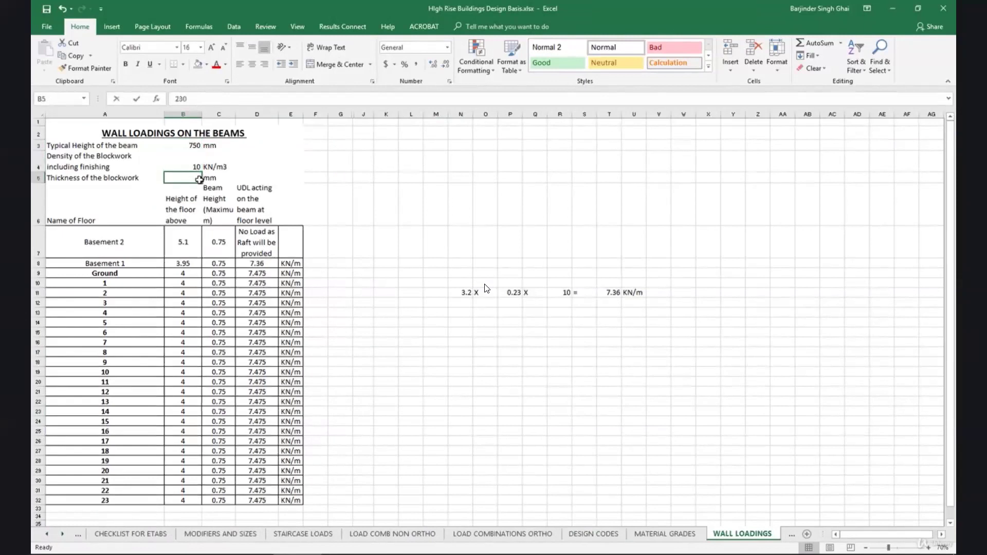
text(200)
click(387, 242)
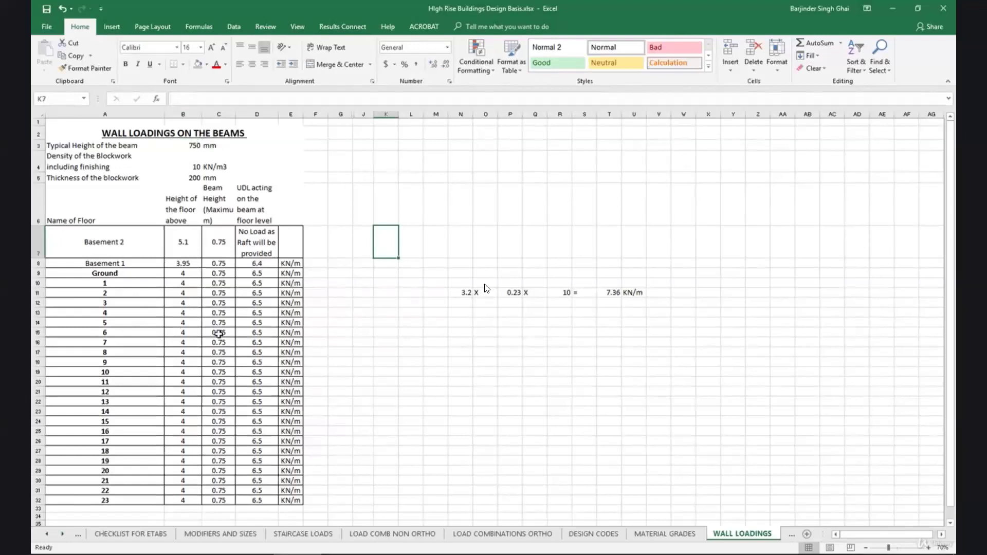
Set the wall thickness factor to 0.20 in cell P11 of the sample wall load calculation and review its formula.
click(513, 294)
text(0.20)
key(Return)
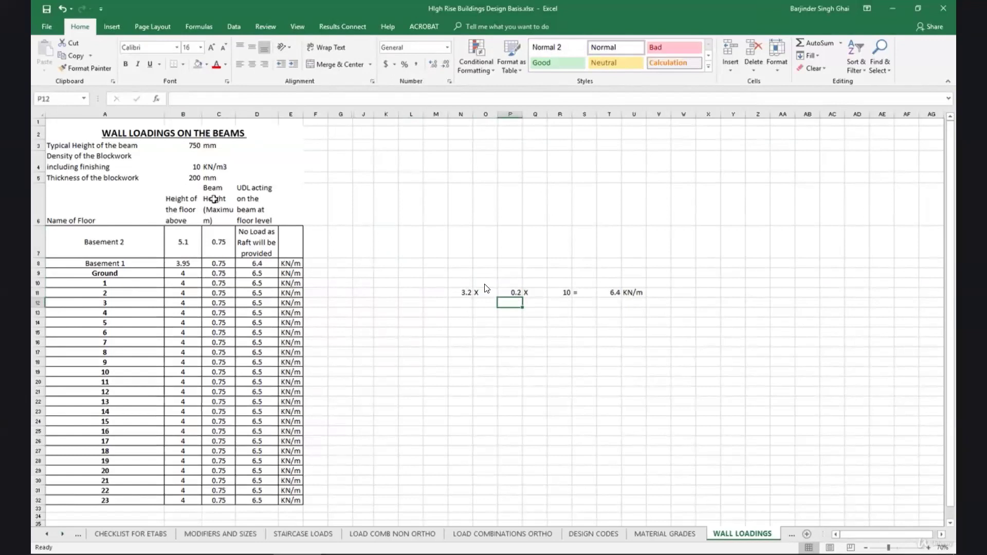
click(560, 291)
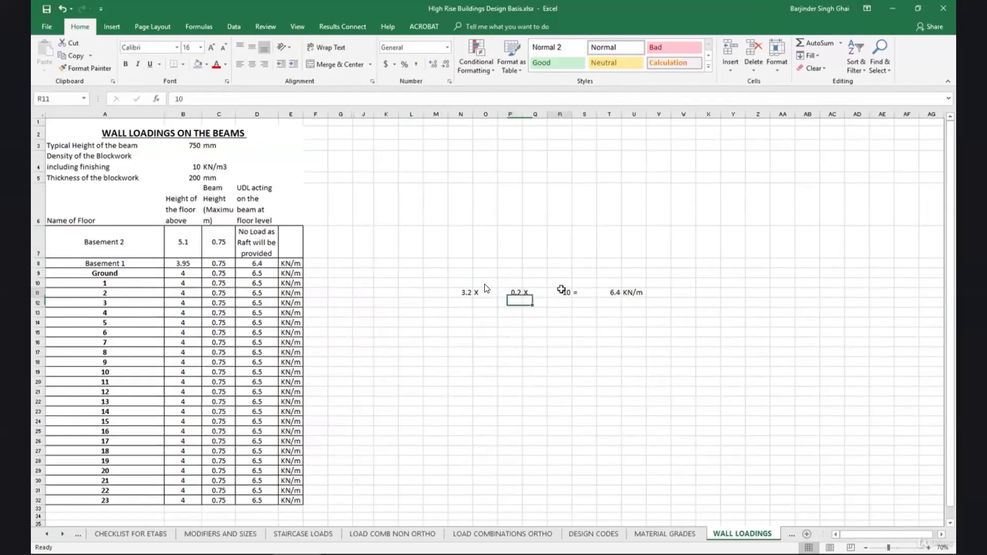
click(611, 291)
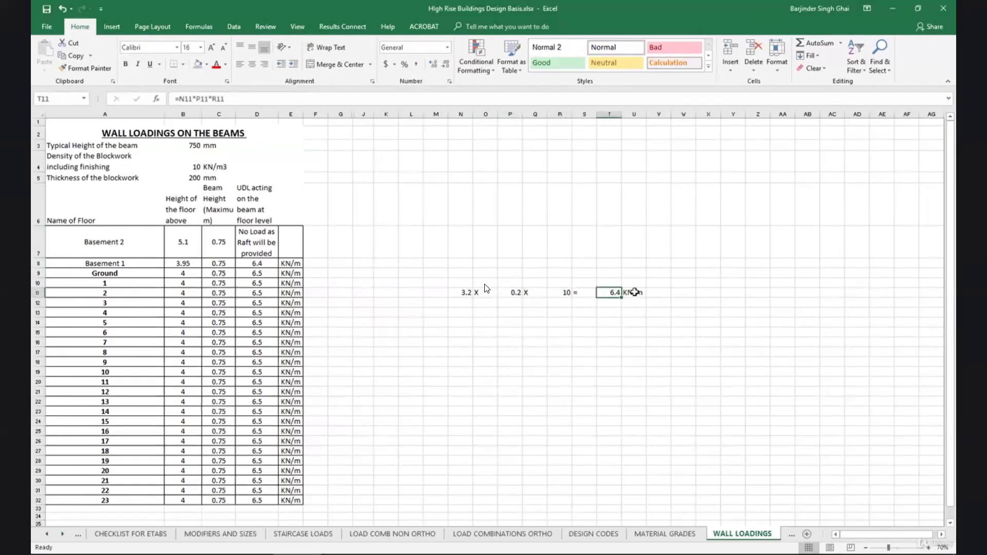
Set the wall height factor to 3.25 in cell N11 and check the sample calculation against the floor UDL column.
click(465, 292)
text(3.25)
key(Return)
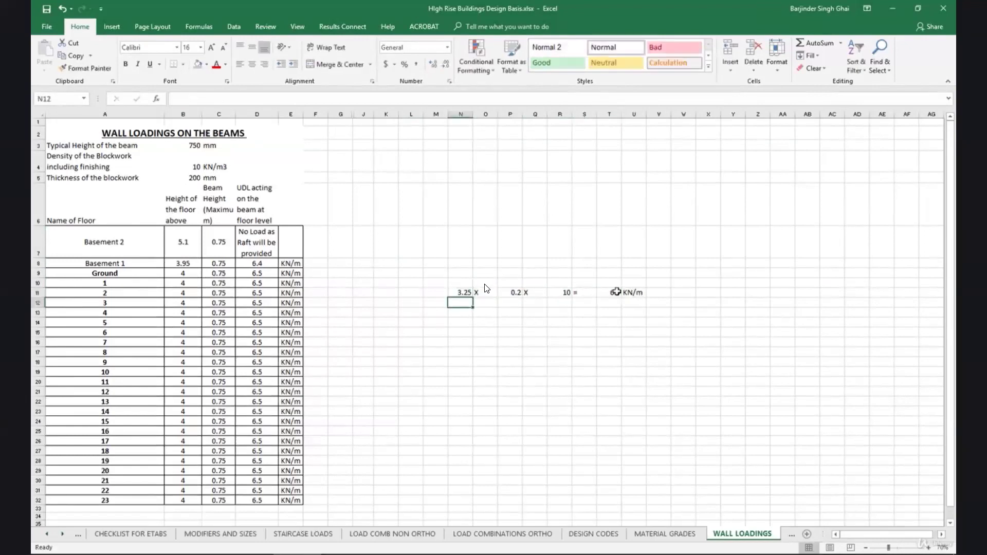
click(257, 362)
drag(441, 278, 681, 313)
click(450, 296)
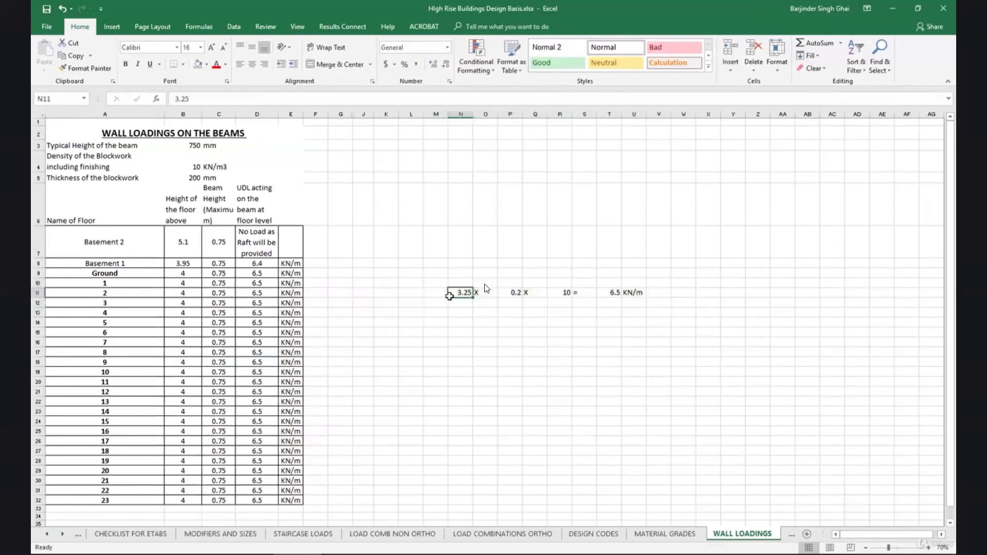
click(509, 293)
click(564, 293)
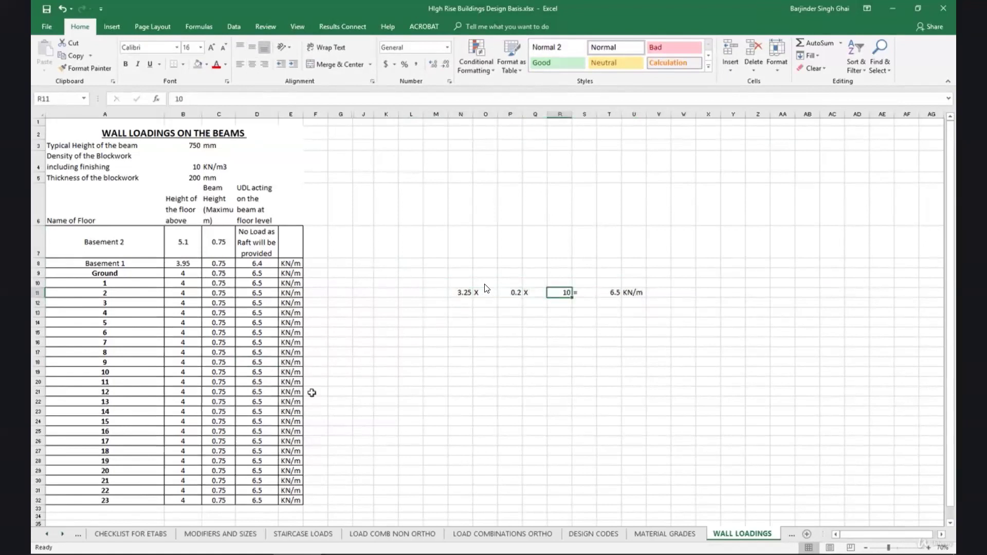
Switch back to ETABS, show the undeformed shape on the FIRST storey plan and set the selection scope to All Stories.
click(181, 554)
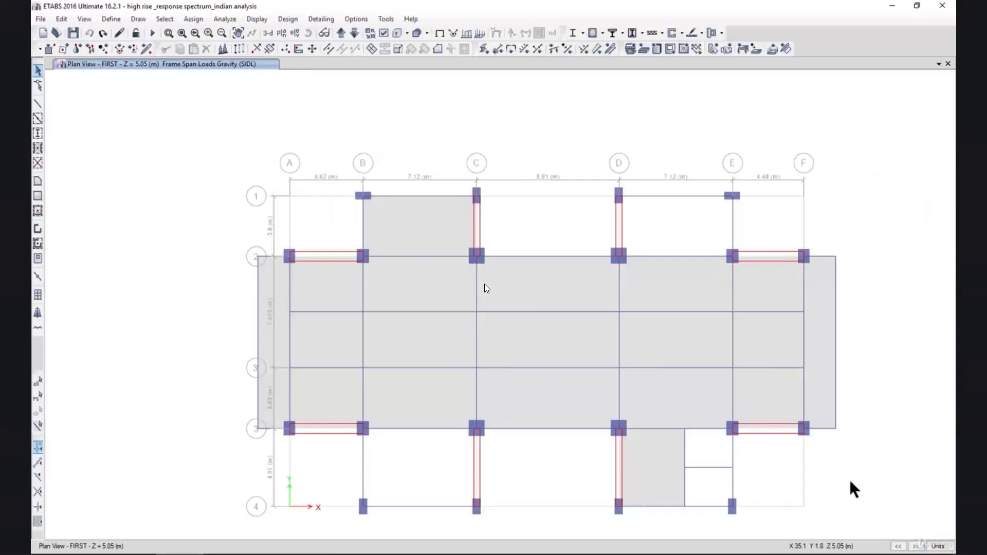
click(257, 18)
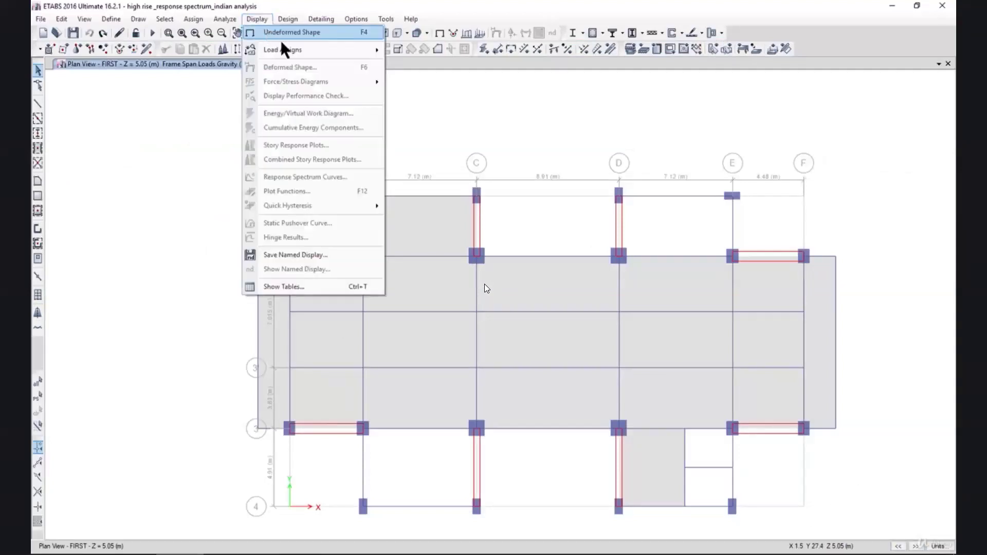
click(276, 33)
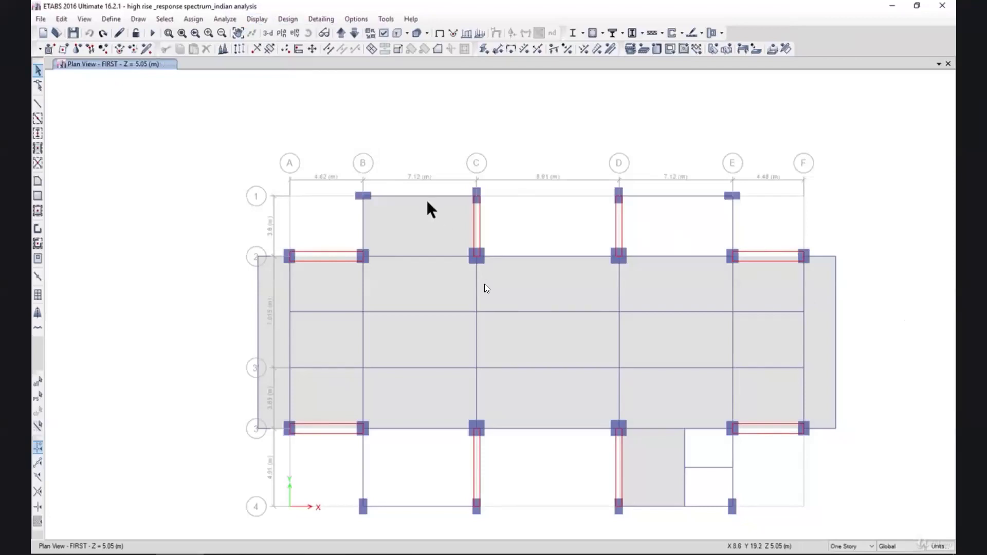
click(862, 548)
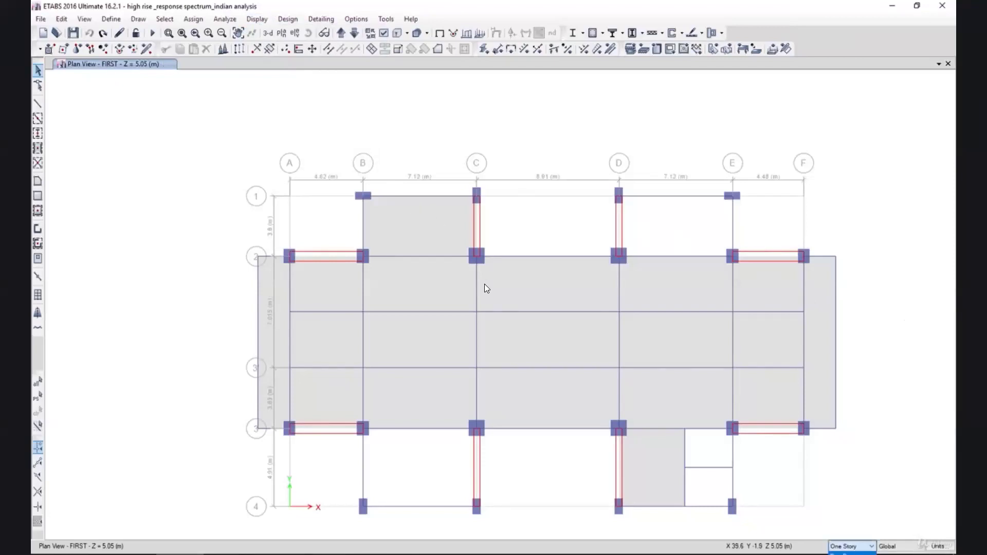
click(847, 554)
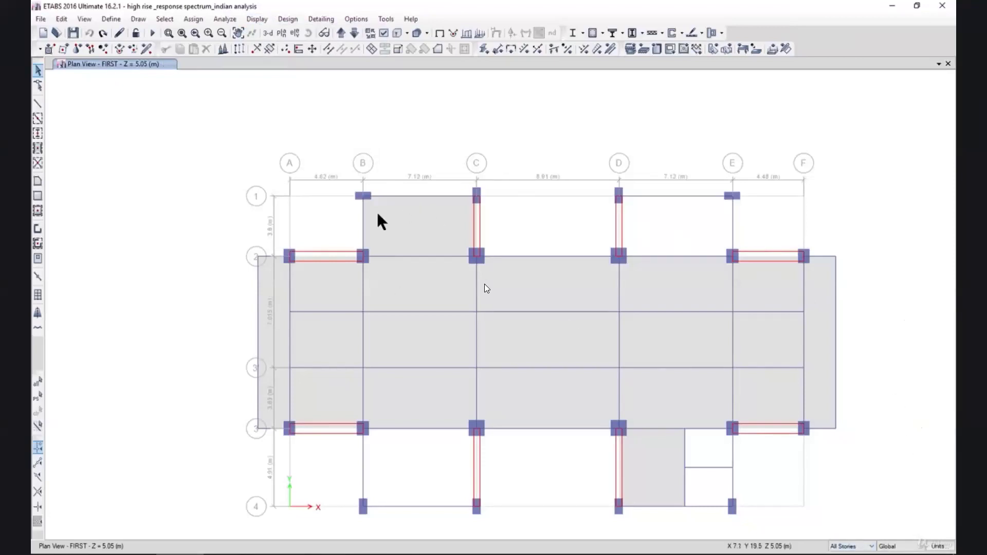
Select the wall-bearing perimeter beams around the B–C and D–E bays, C–D on grid 2, E between 3 and 4, and the short outer stubs.
click(362, 222)
click(400, 196)
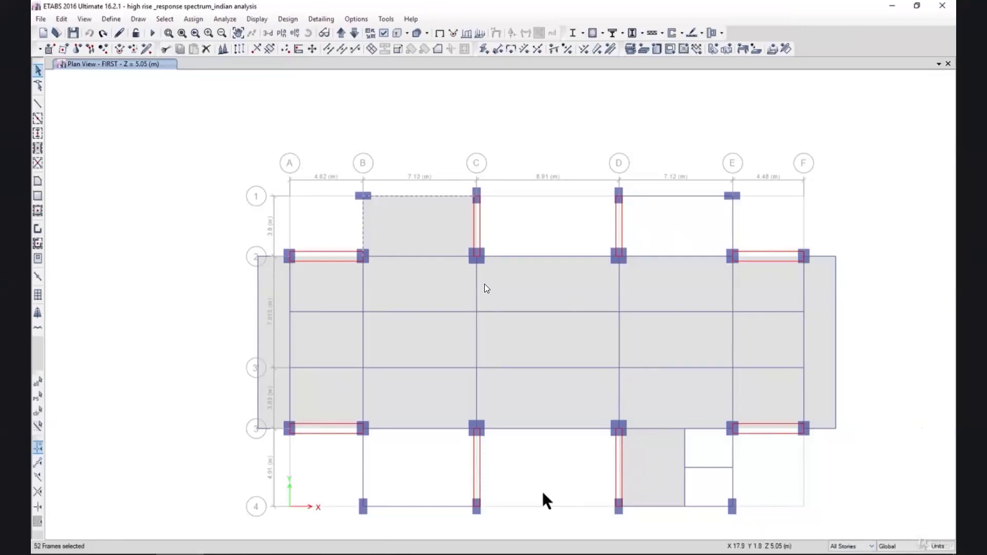
key(alt+Tab)
click(666, 196)
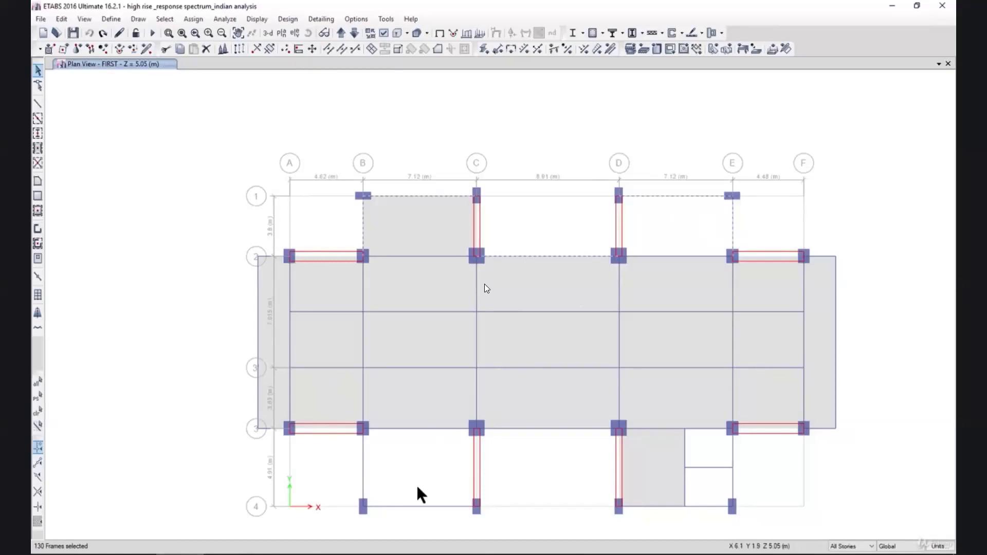
key(alt+Tab)
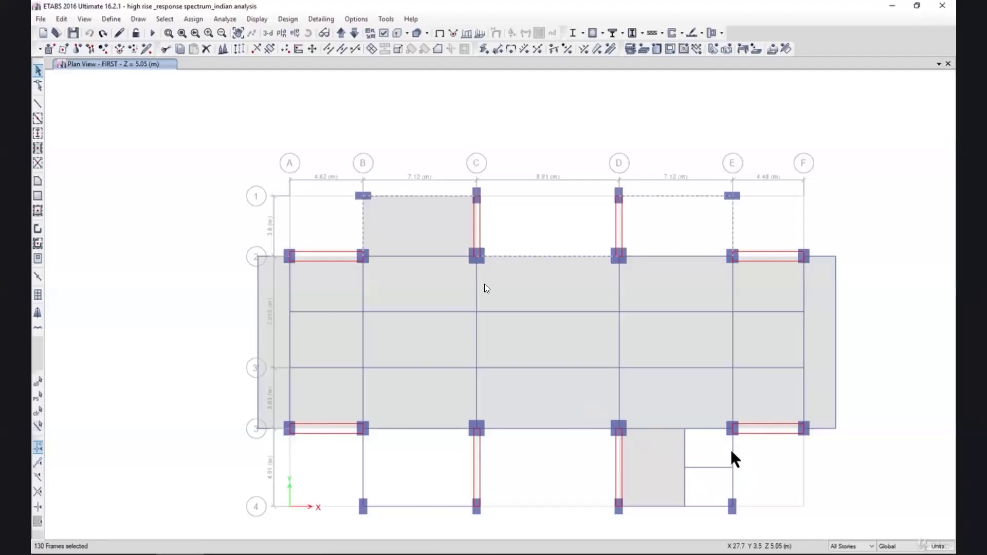
click(732, 452)
click(265, 428)
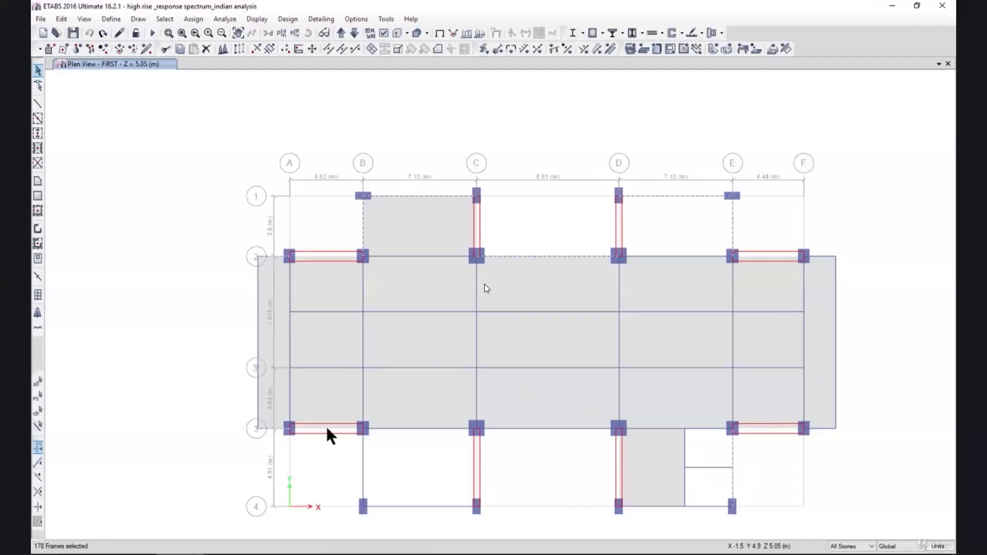
click(818, 429)
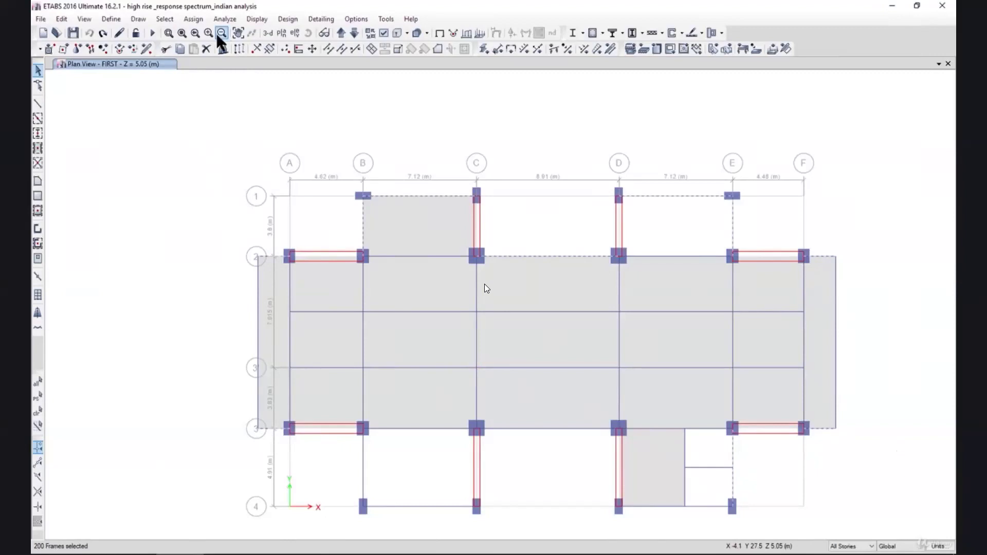
Assign a 6.5 kN/m uniform gravity load in the SIDL pattern to the selected beams, replacing existing loads.
click(193, 19)
mouse_move(270, 123)
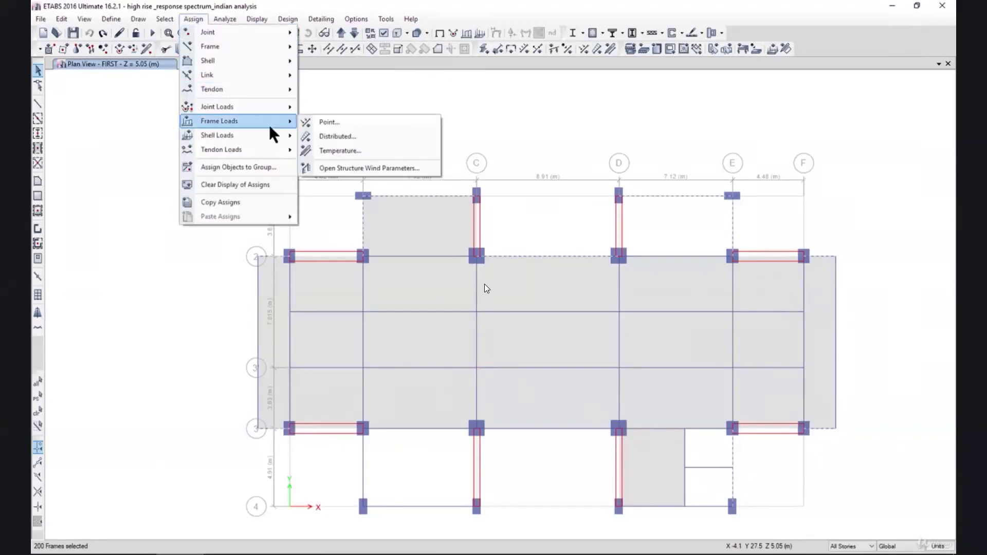
click(353, 137)
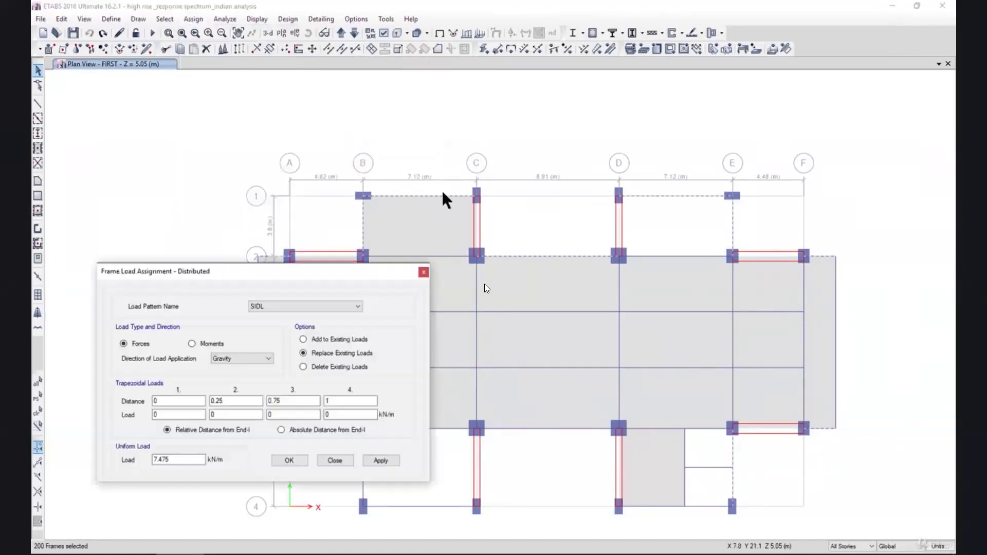
drag(314, 273, 667, 221)
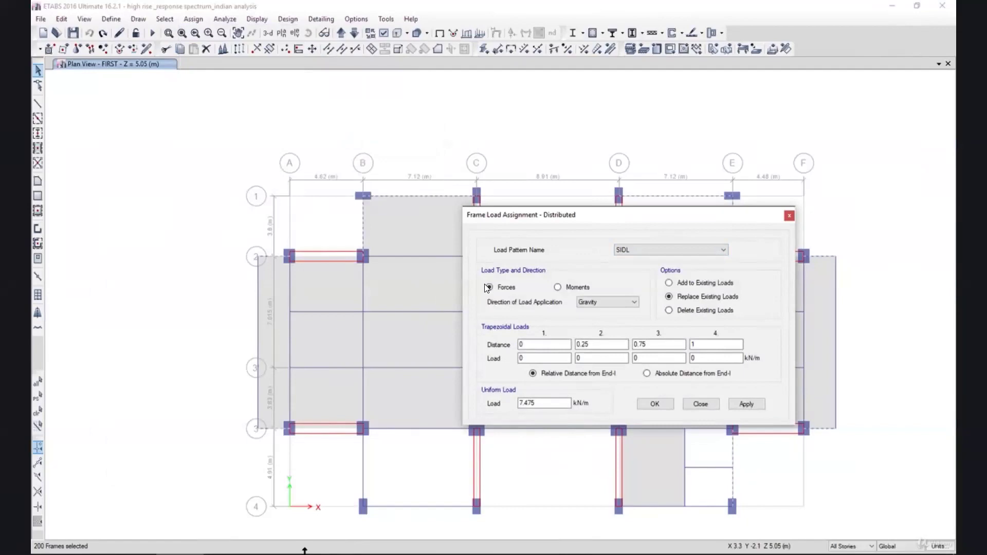
click(302, 553)
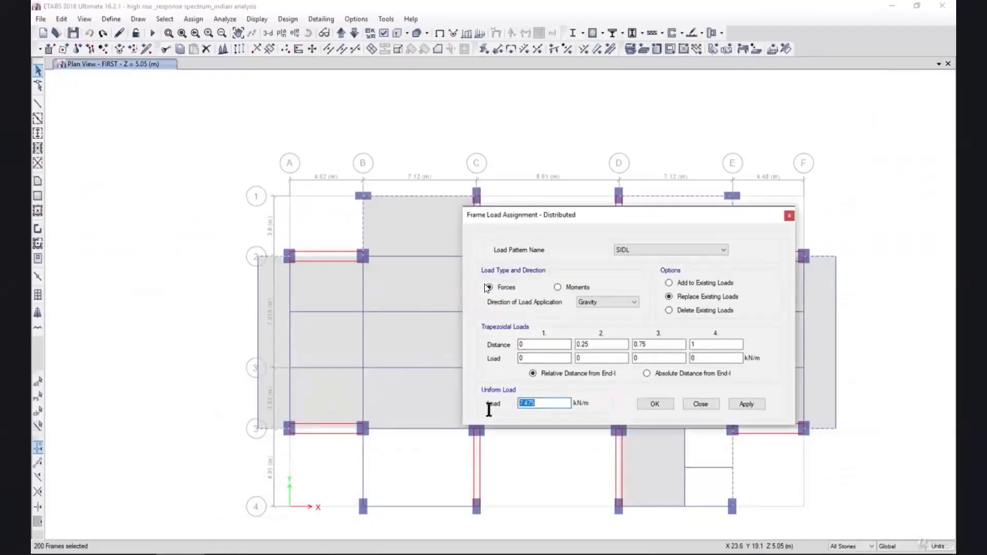
text(5)
click(744, 403)
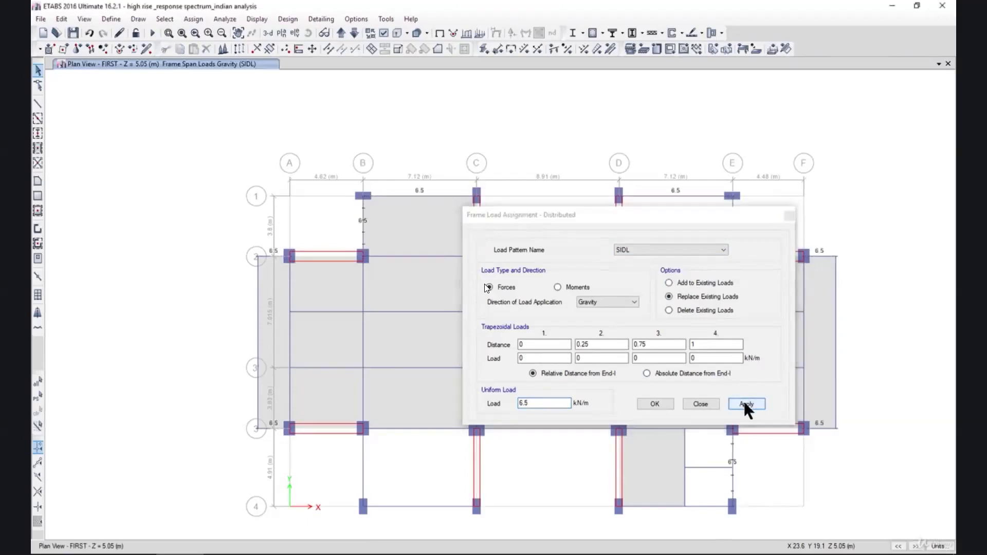
Add a 3-D view beside the plan to show the SIDL frame loads over the full building height.
drag(699, 214, 285, 212)
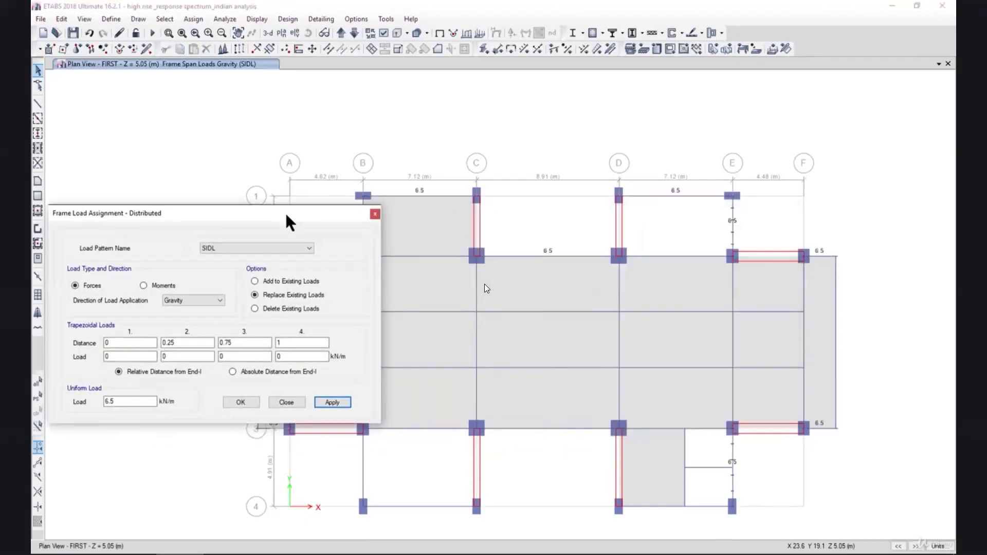
click(937, 64)
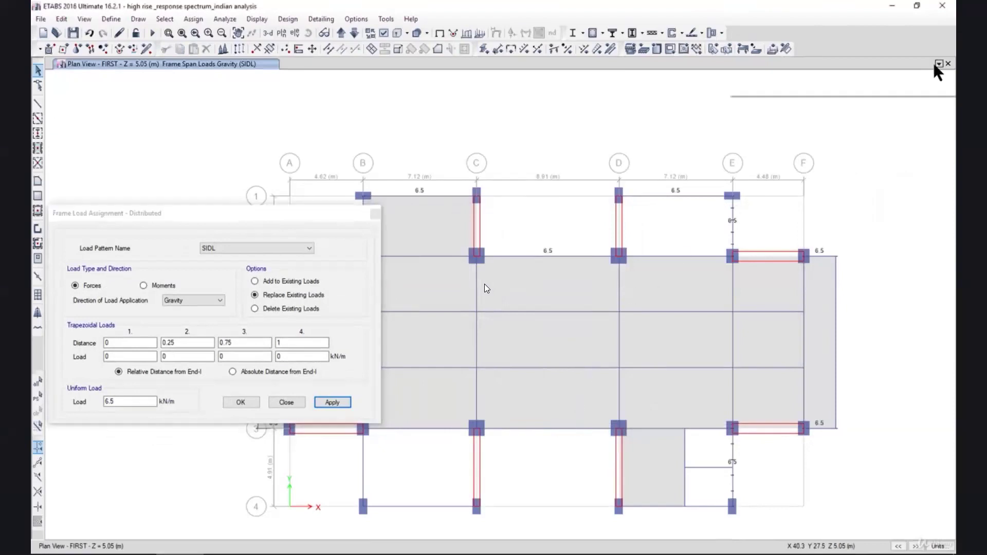
click(834, 87)
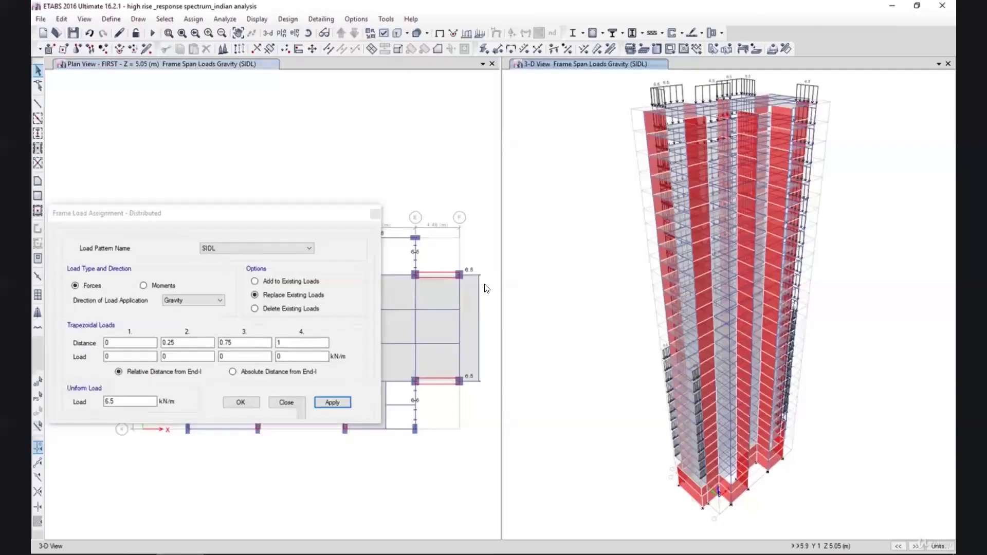
Assign a 5 kN/m uniform SIDL gravity load to the two outer edge beams beyond grids A and F.
drag(263, 214, 738, 287)
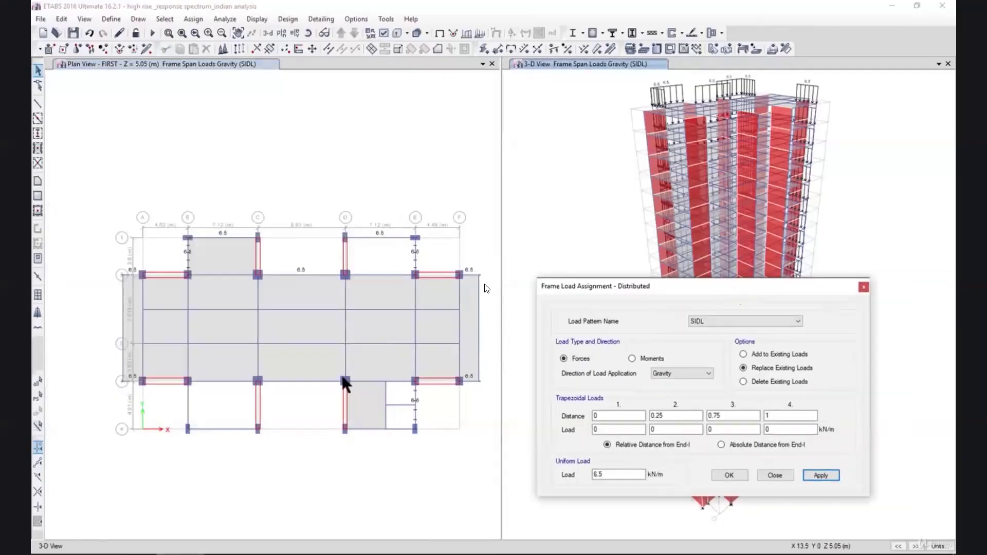
drag(122, 319, 477, 325)
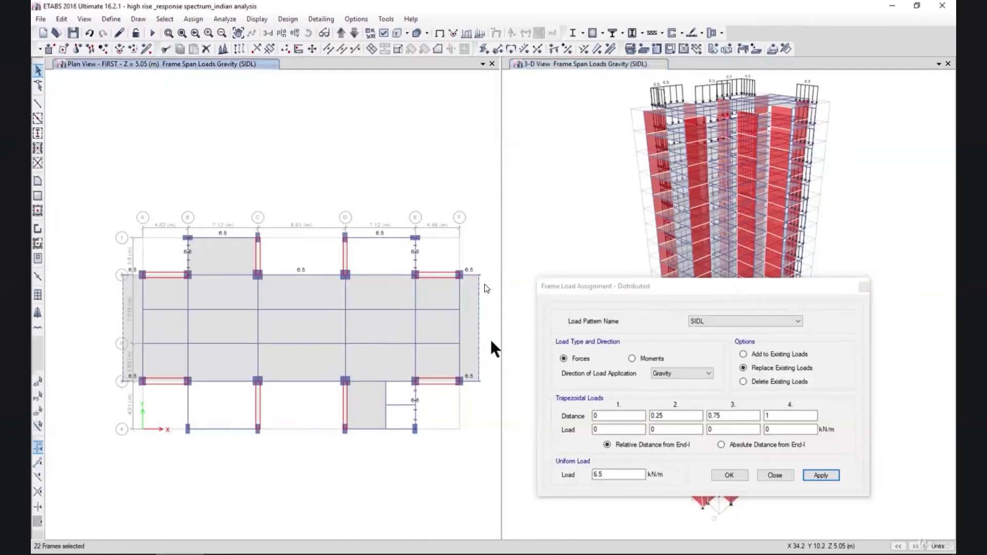
drag(617, 474, 547, 477)
text(5)
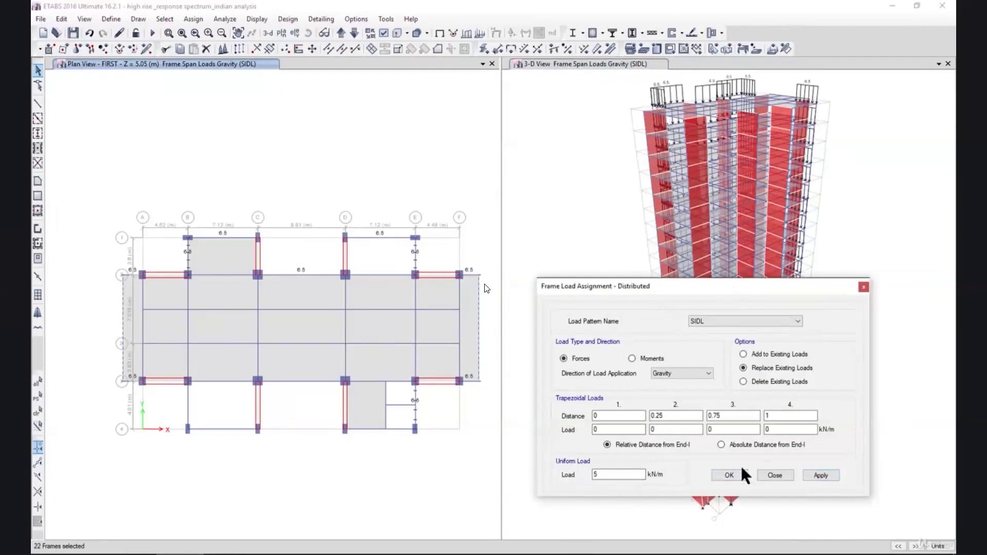
click(831, 474)
Examine the assigned edge-beam loads on the lower storeys in the 3-D view.
drag(677, 286, 672, 508)
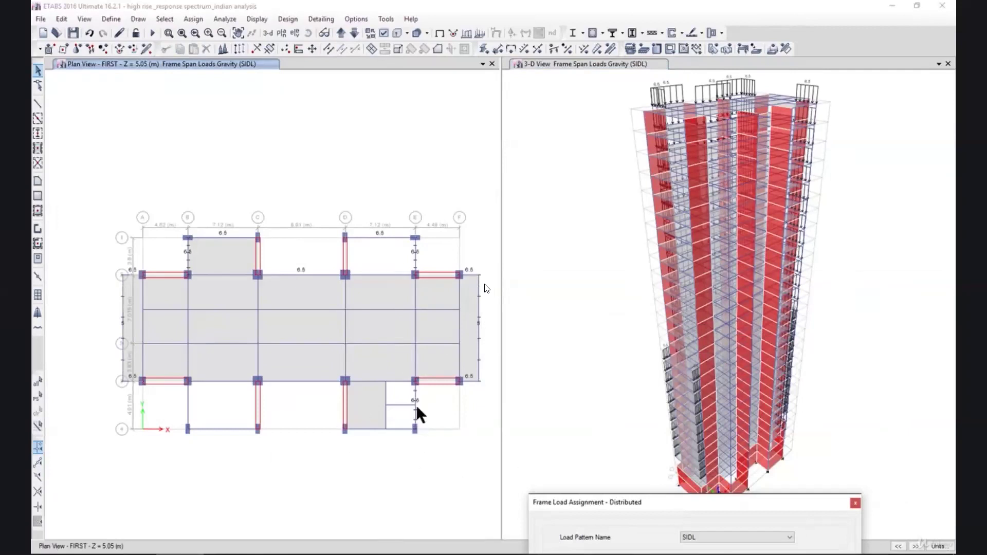
middle_drag(679, 437, 619, 367)
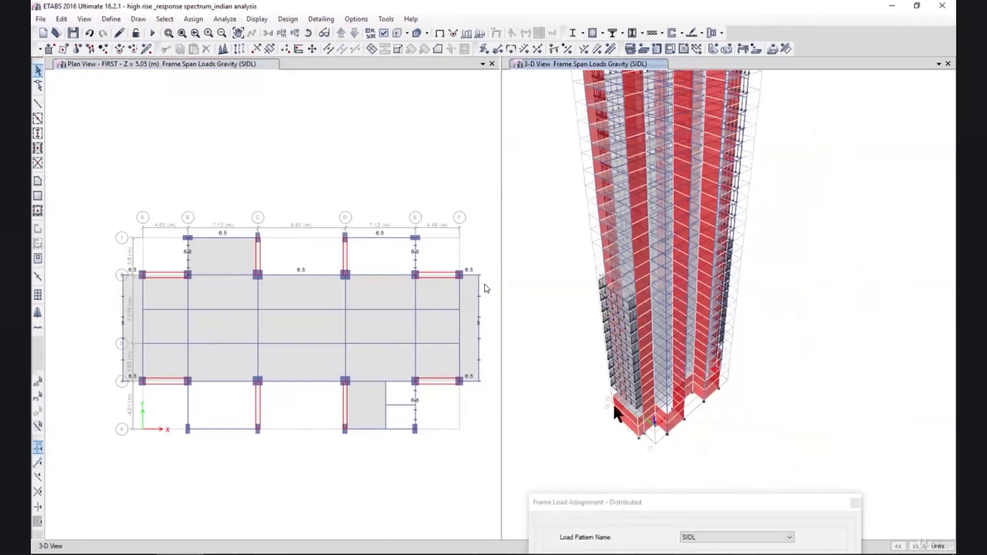
drag(731, 508, 702, 271)
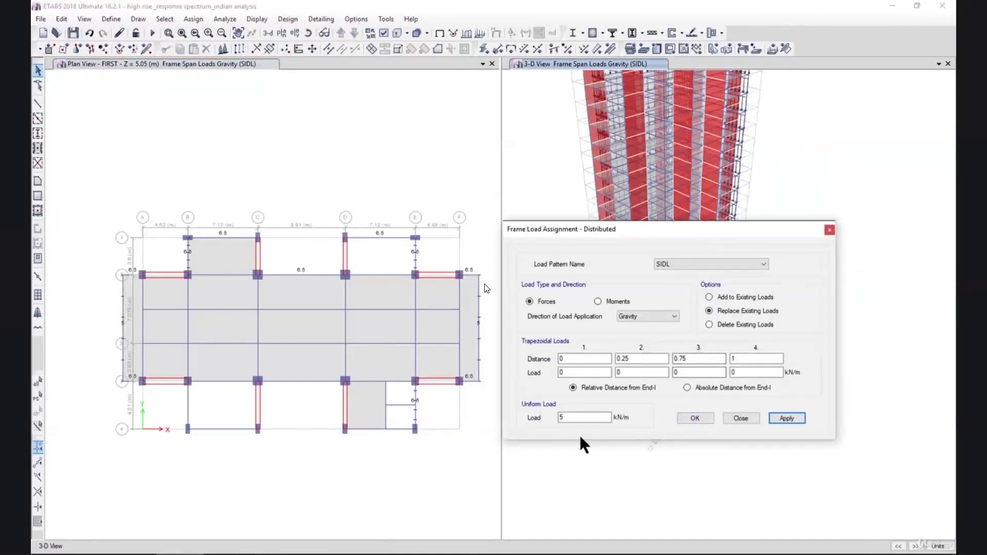
Switch to the 21 Storey Building drawing in AutoCAD and examine the floor plan for the 12th storey upwards near grids 1 to 3.
click(474, 554)
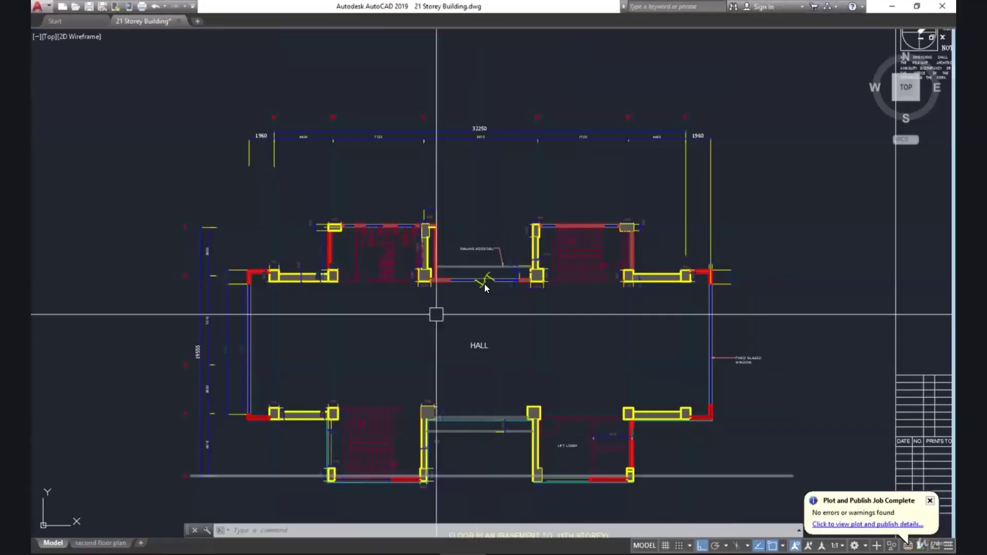
scroll(447, 303, down, 3)
scroll(770, 331, up, 4)
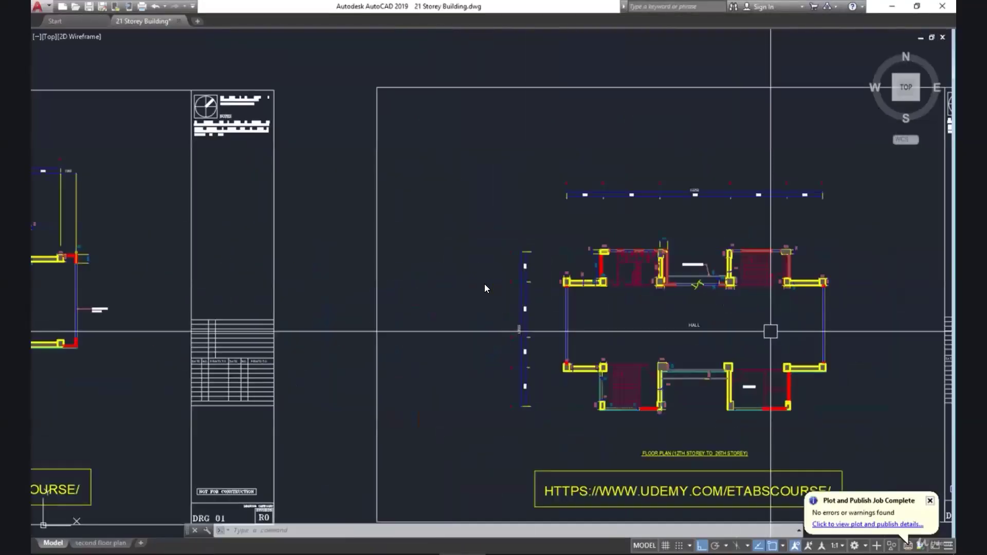
scroll(564, 302, up, 6)
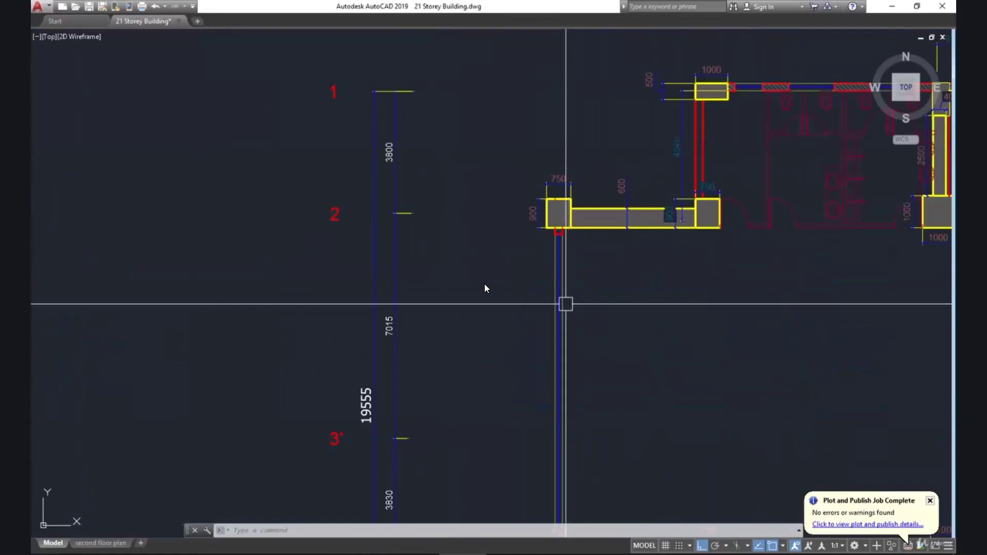
scroll(478, 221, down, 4)
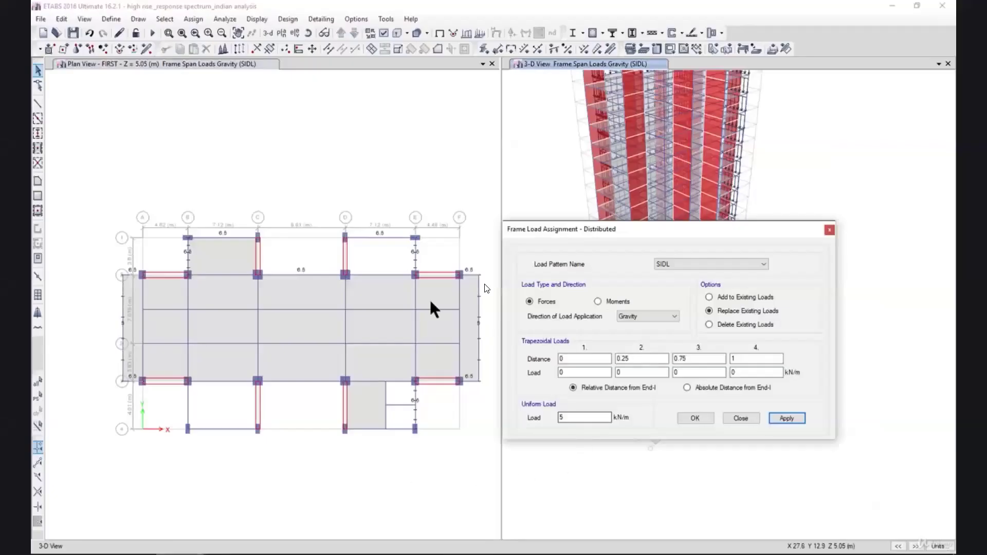
Return to ETABS and move the plan view up storey by storey to TWELFTH, checking the beam loads.
click(384, 218)
click(342, 33)
click(342, 32)
click(342, 33)
click(342, 33)
click(342, 33)
click(342, 33)
click(342, 32)
click(342, 33)
click(342, 33)
click(342, 33)
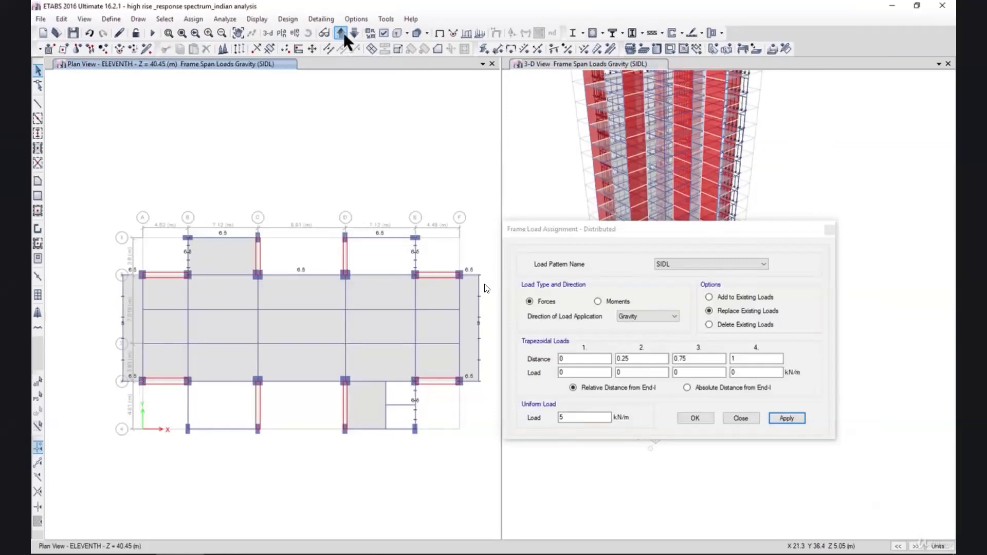
click(342, 33)
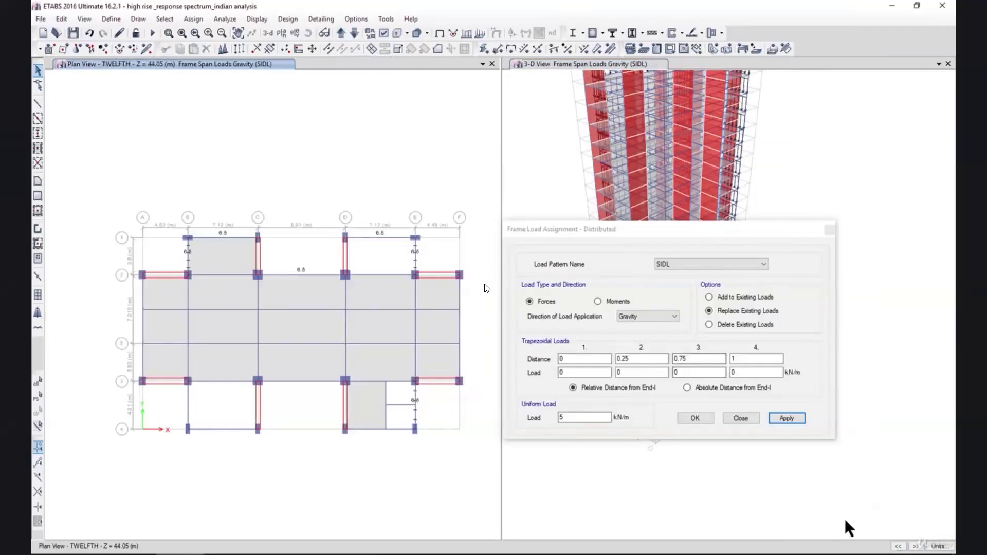
Clear the load display from the TWELFTH storey plan by showing the undeformed shape.
click(825, 510)
click(314, 129)
click(249, 19)
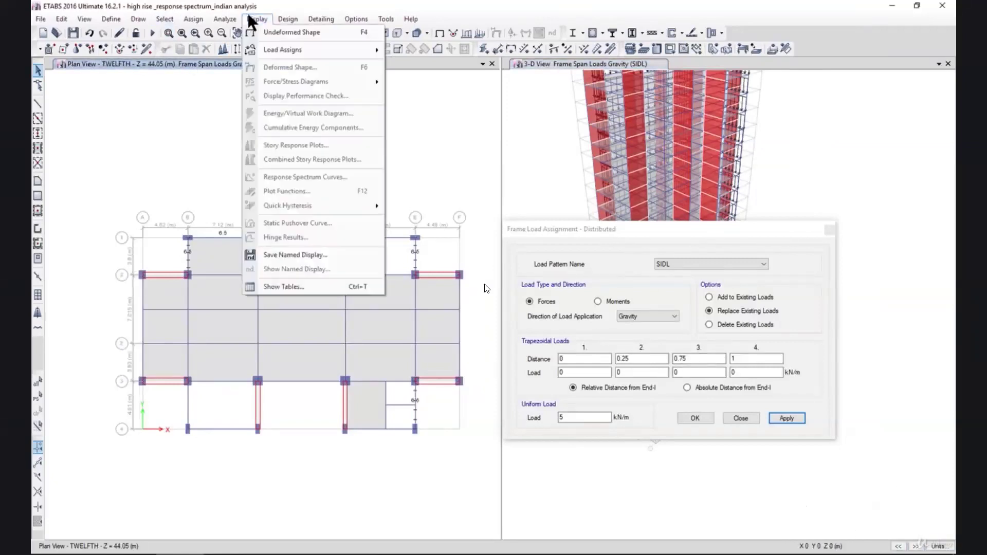
click(249, 16)
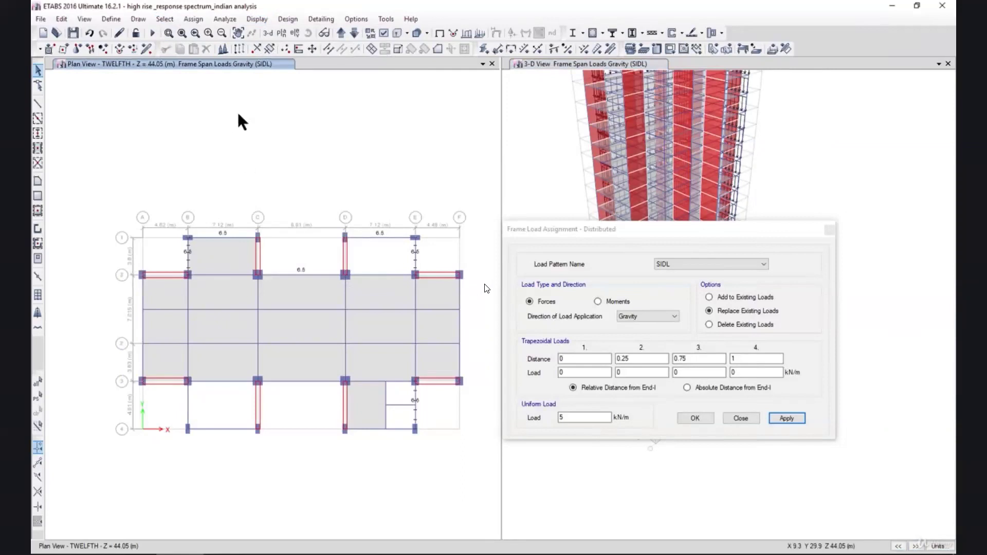
click(254, 17)
click(266, 30)
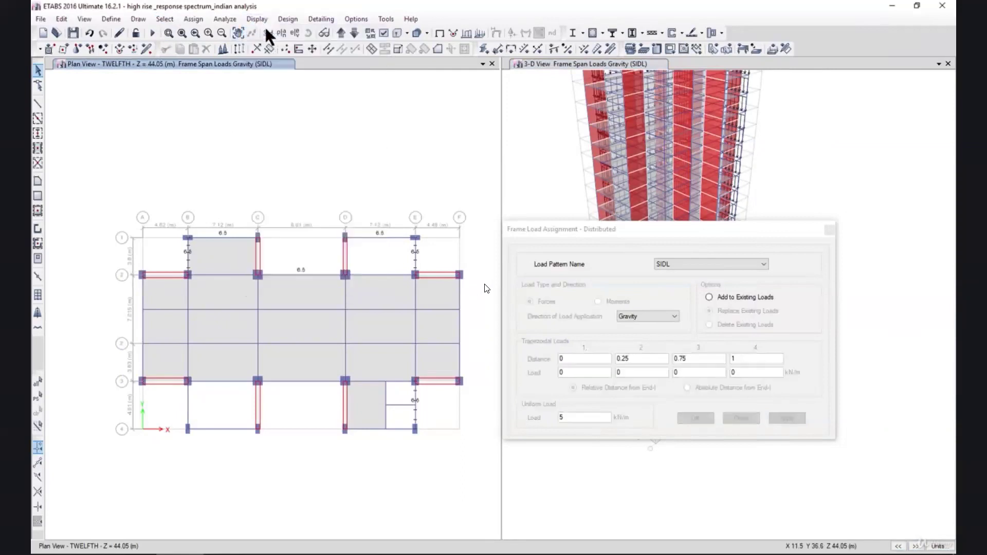
Limit selection to One Story and select the Twelfth-story edge beams on grids A and F between grids 2 and 3.
click(851, 548)
click(848, 554)
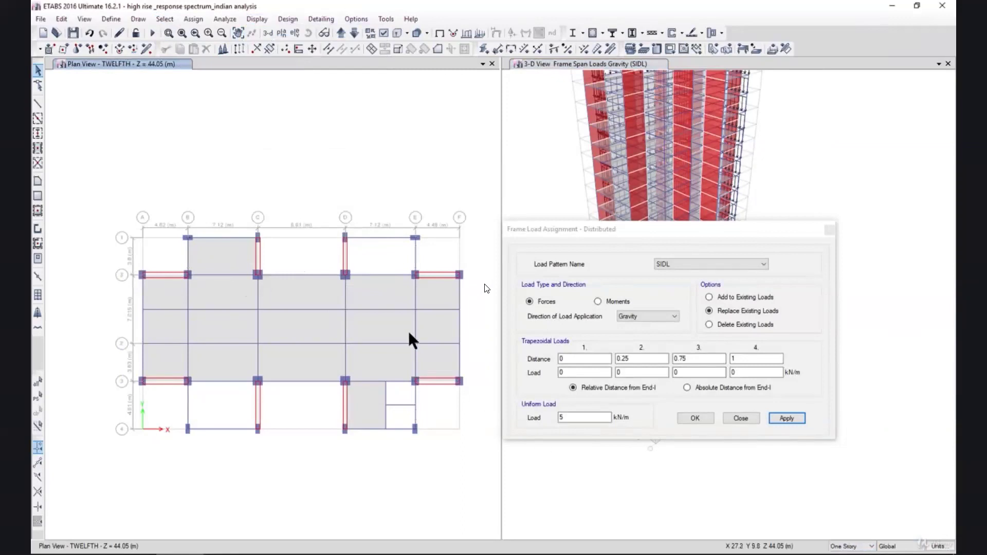
click(459, 323)
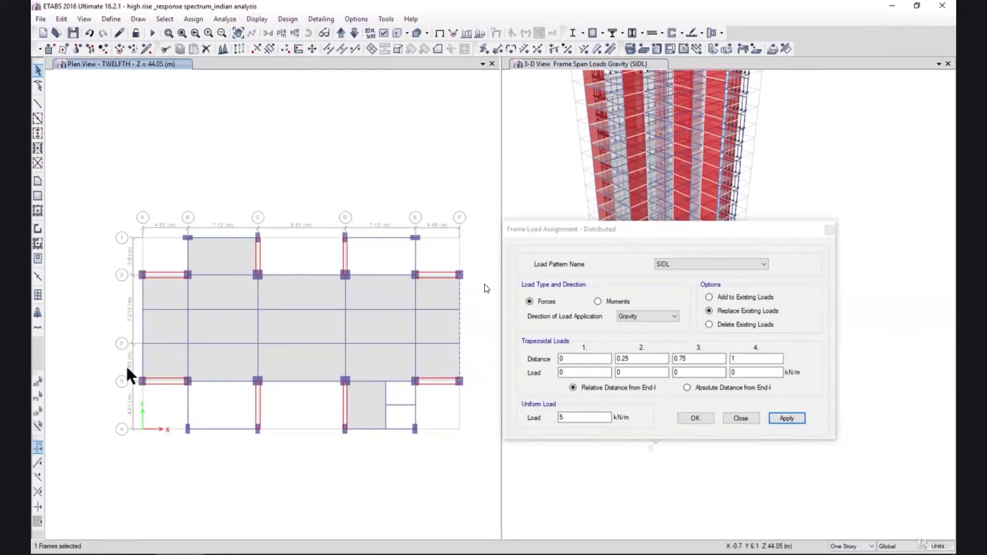
click(341, 33)
click(144, 303)
Add the grid A and F edge beams on the Thirteenth through Sixteenth stories to the selection.
click(341, 33)
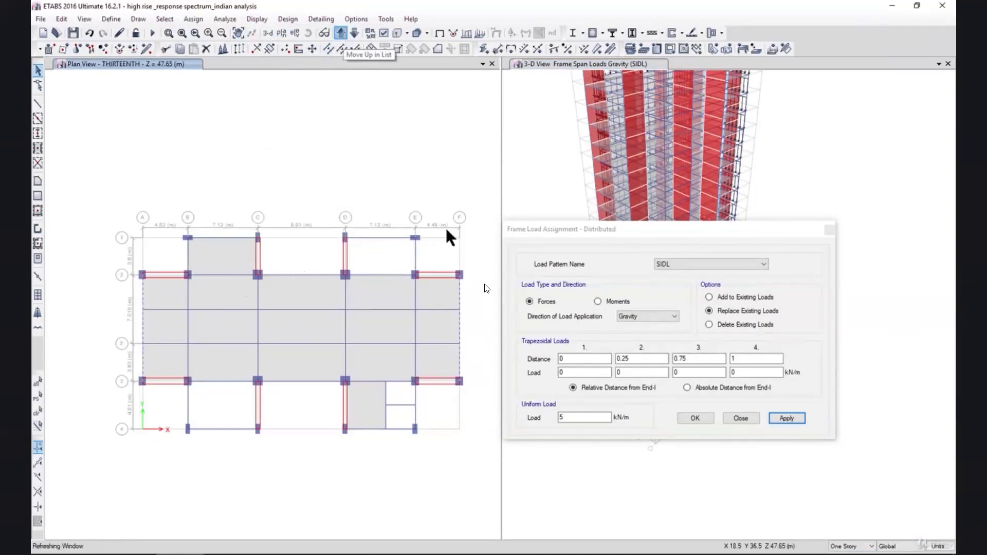
click(141, 301)
click(141, 293)
click(342, 34)
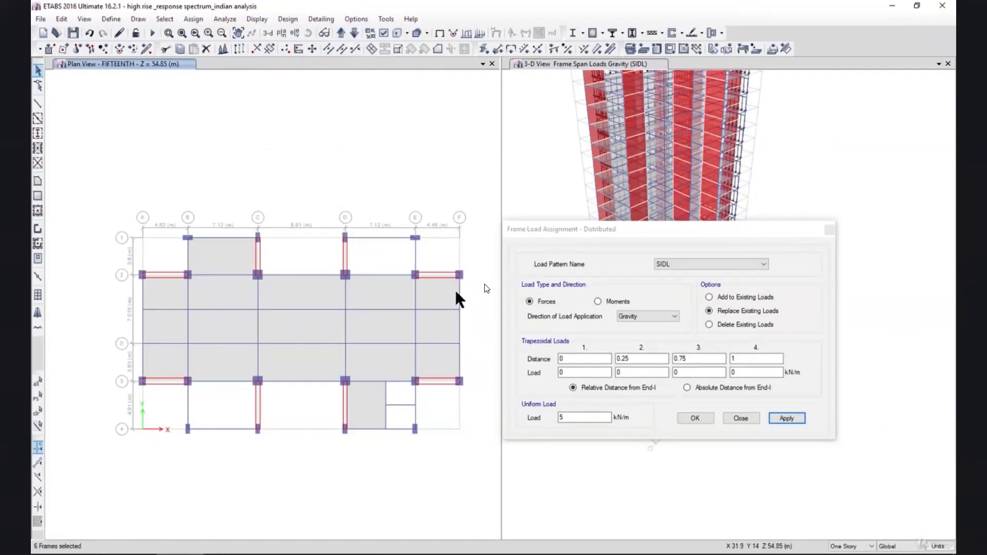
click(141, 296)
click(341, 33)
click(460, 309)
click(142, 292)
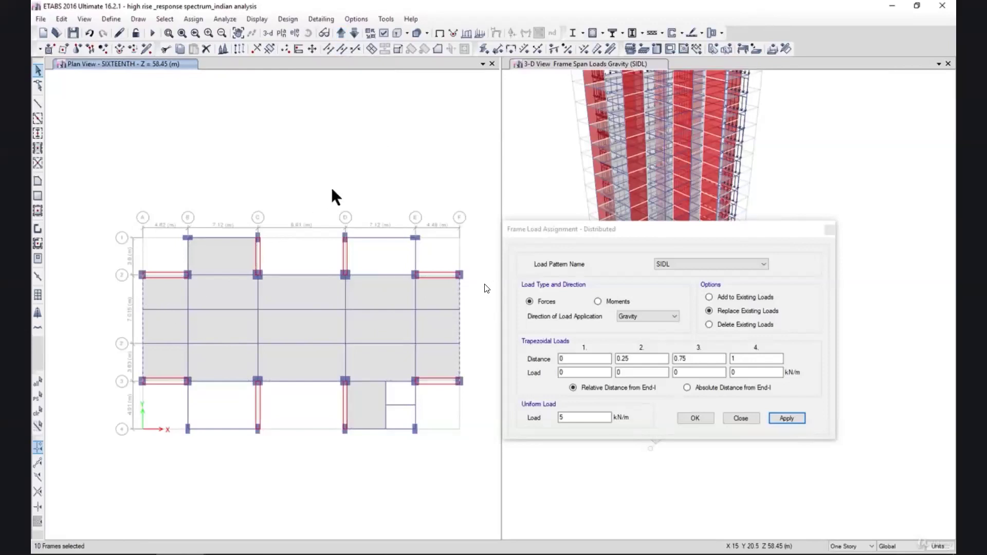
Add the grid A and F edge beams on the Seventeenth, 18 and 19 stories to the selection.
click(341, 34)
click(461, 289)
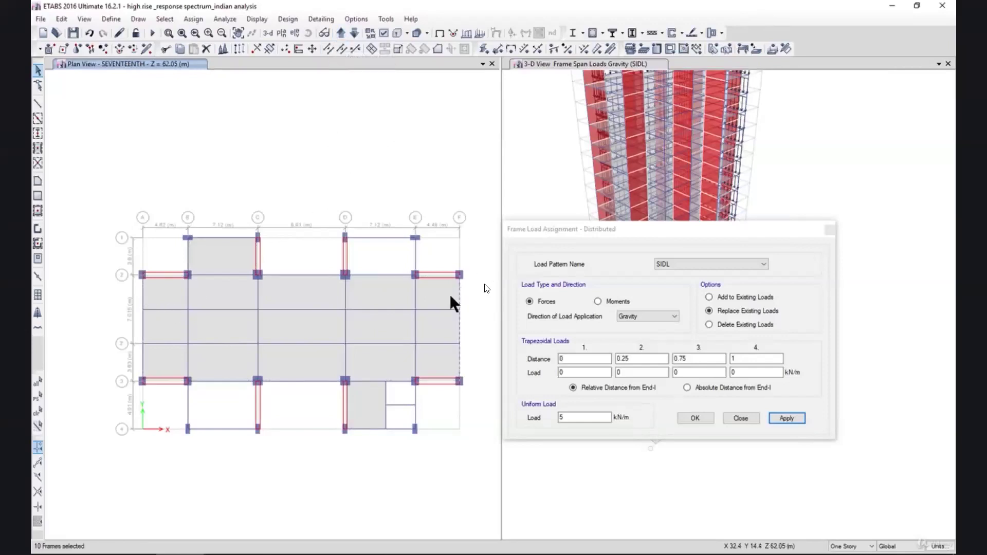
click(142, 290)
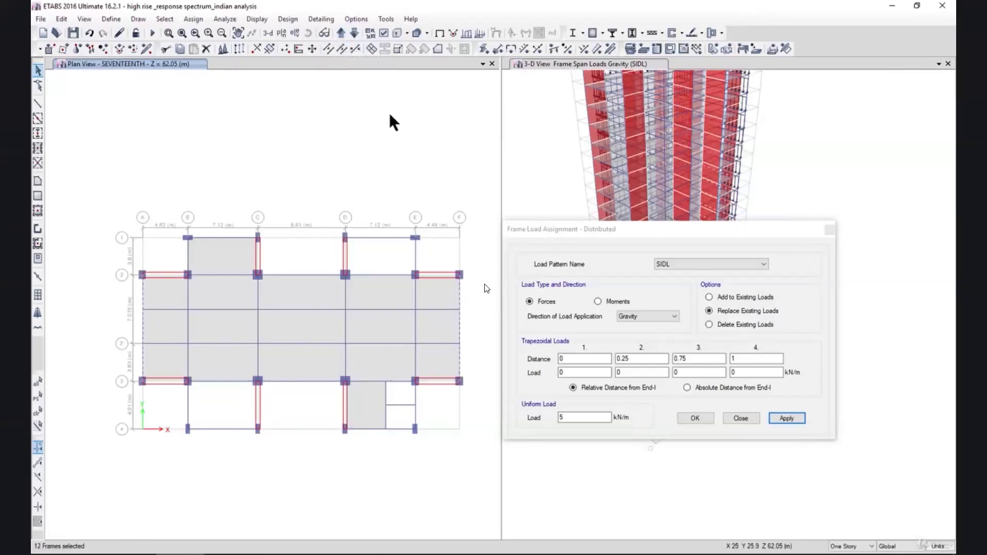
click(341, 34)
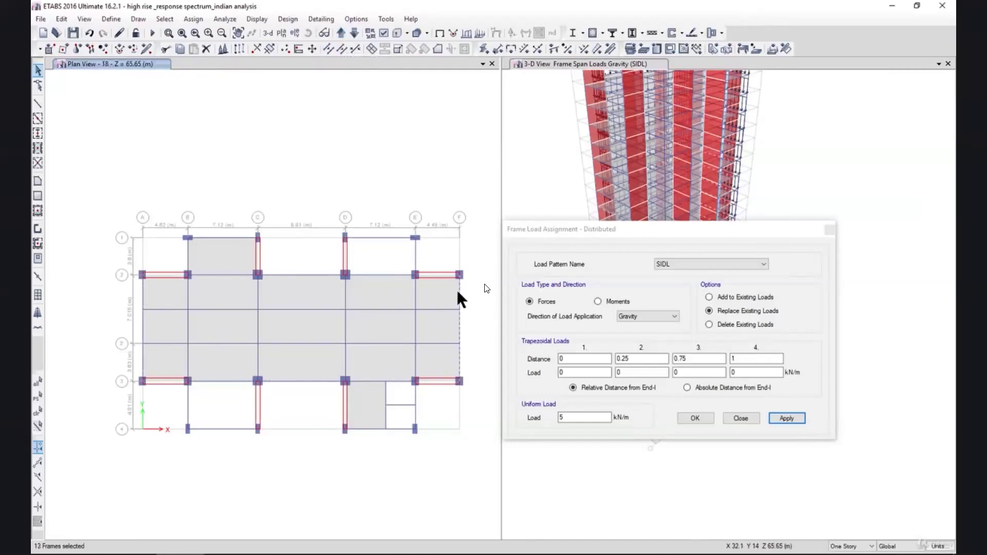
click(142, 291)
click(340, 33)
click(458, 297)
click(143, 288)
Add the grid A and F edge beams on stories 20, 21 and 22 to the selection.
click(341, 32)
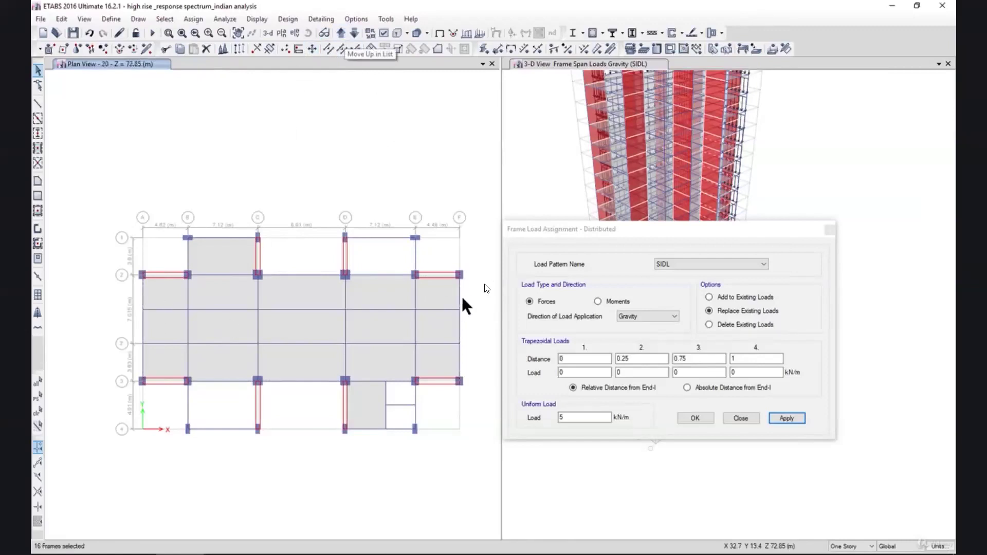
click(142, 292)
click(340, 34)
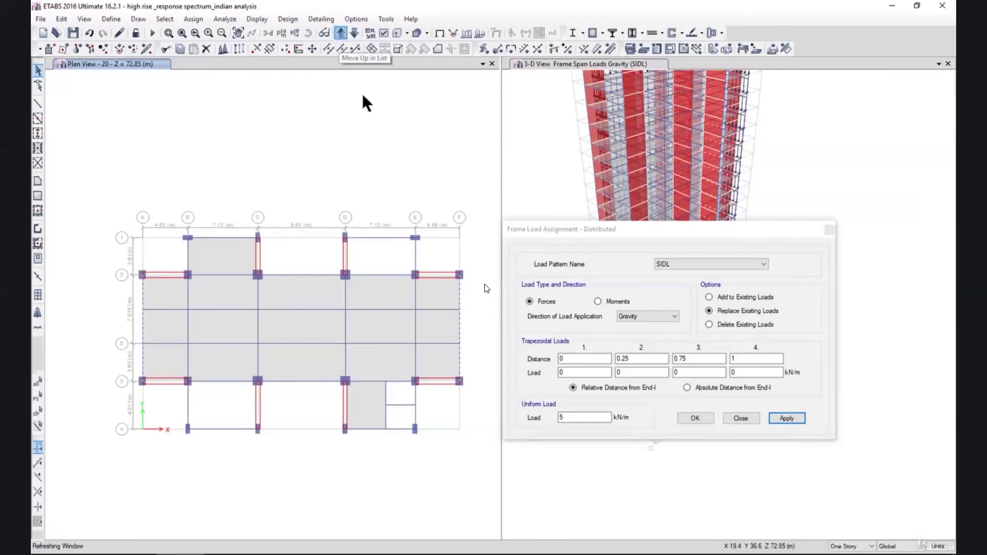
click(142, 292)
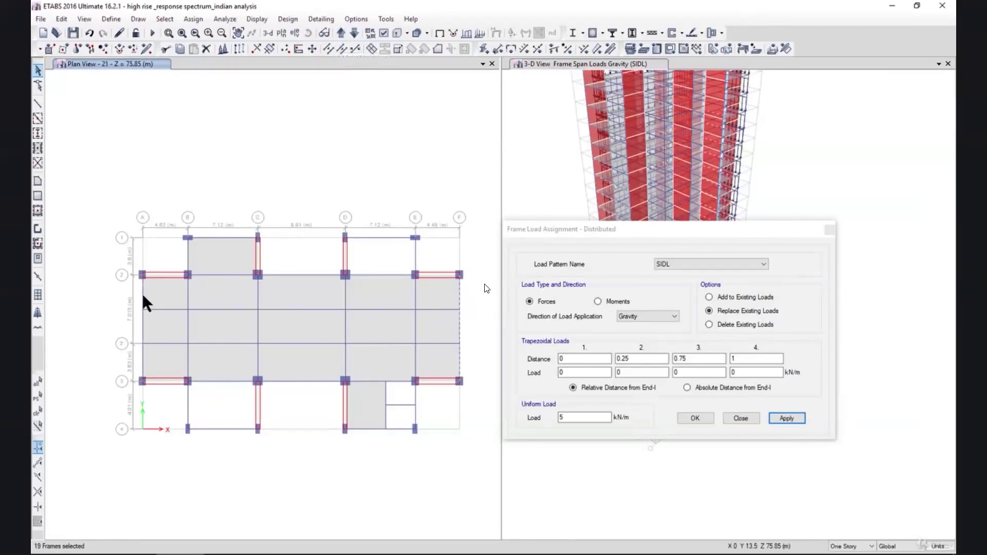
click(339, 33)
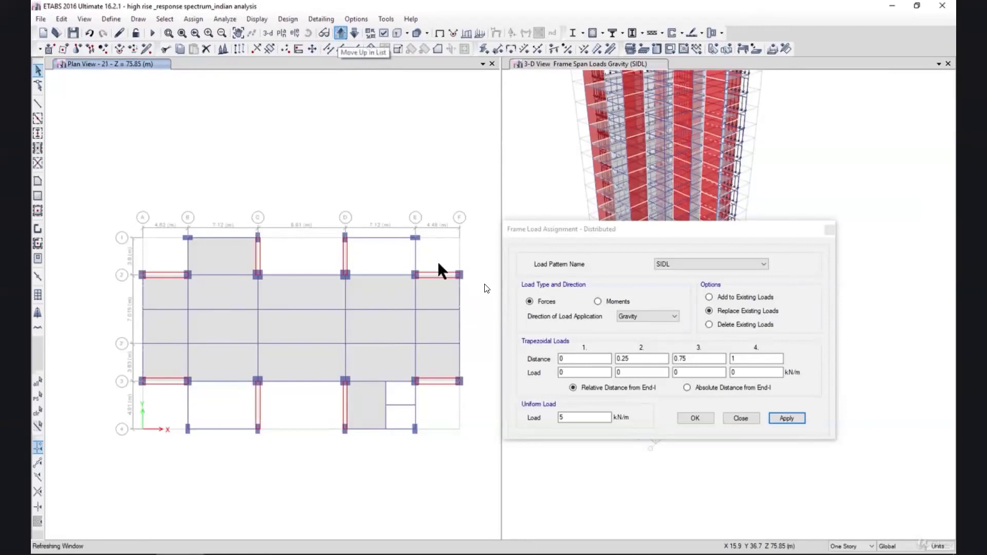
click(145, 300)
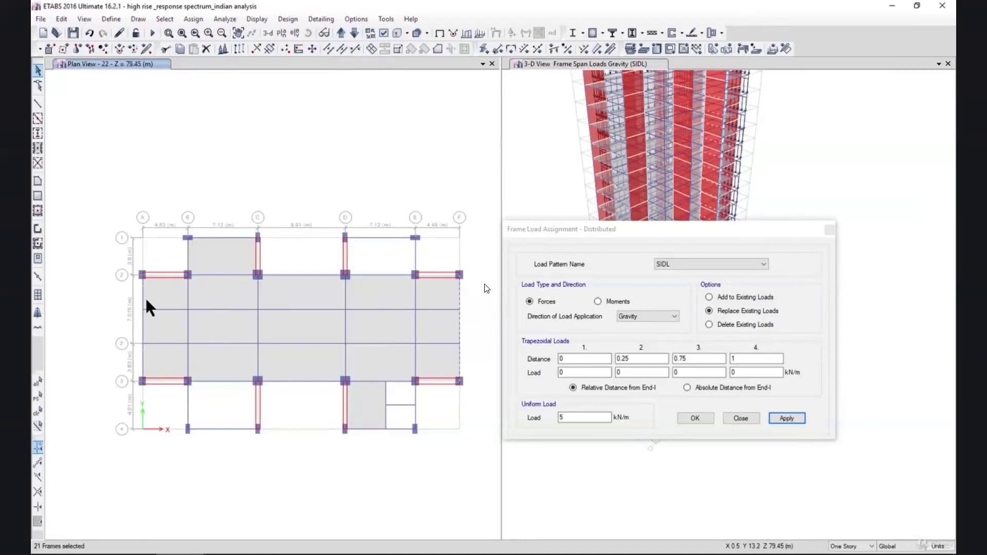
click(143, 297)
Add the grid A and F edge beams on stories 23 through 26 to the selection.
click(338, 33)
click(458, 299)
click(341, 33)
click(460, 295)
click(341, 32)
click(458, 297)
click(145, 309)
click(341, 33)
click(142, 303)
Assign a uniform 5 kN/m gravity load in the SIDL pattern to the selected edge beams, replacing existing loads.
click(344, 34)
click(353, 35)
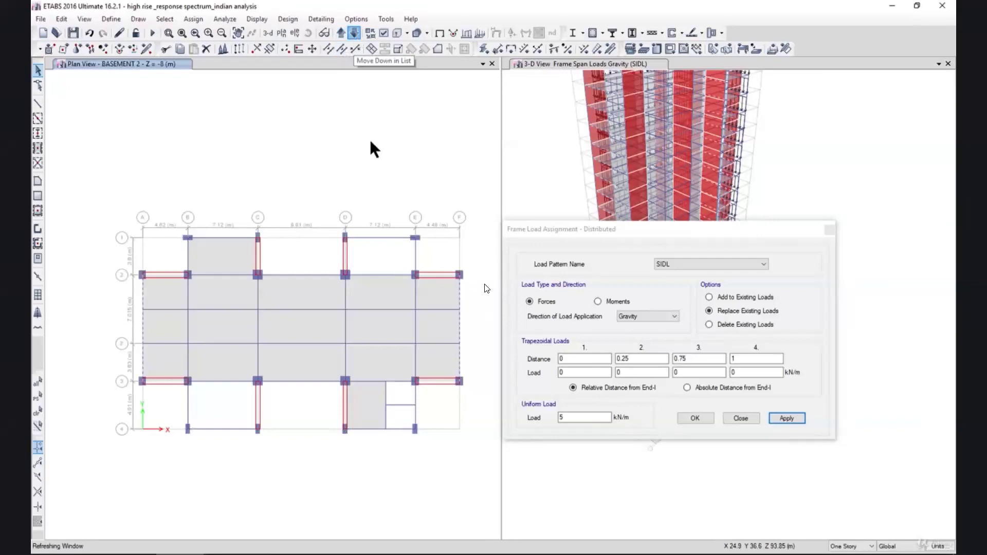
click(564, 419)
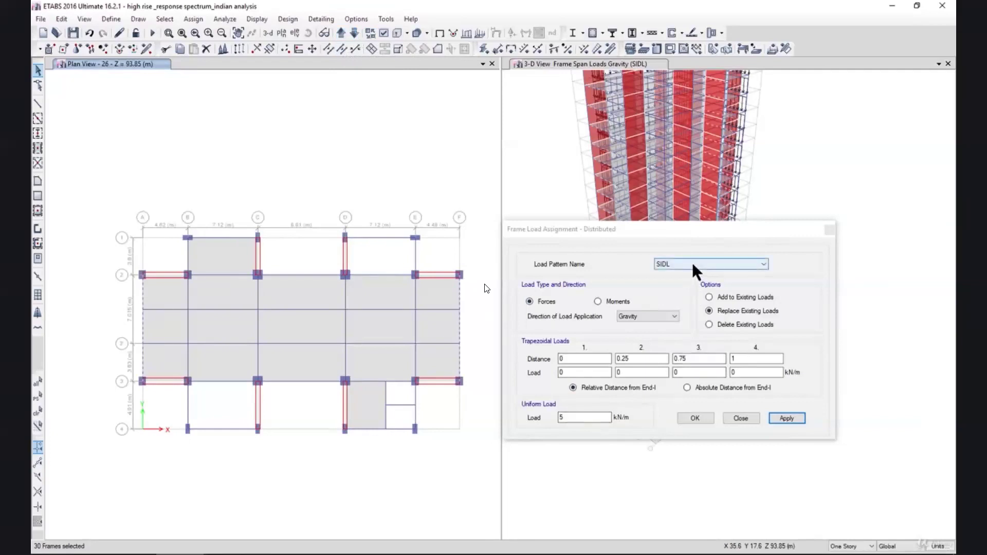
click(787, 418)
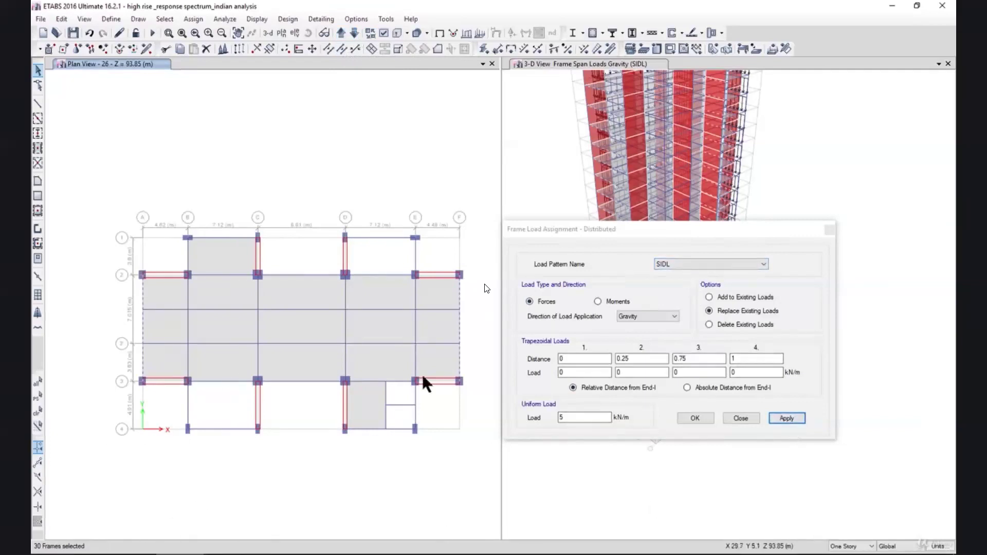
click(786, 417)
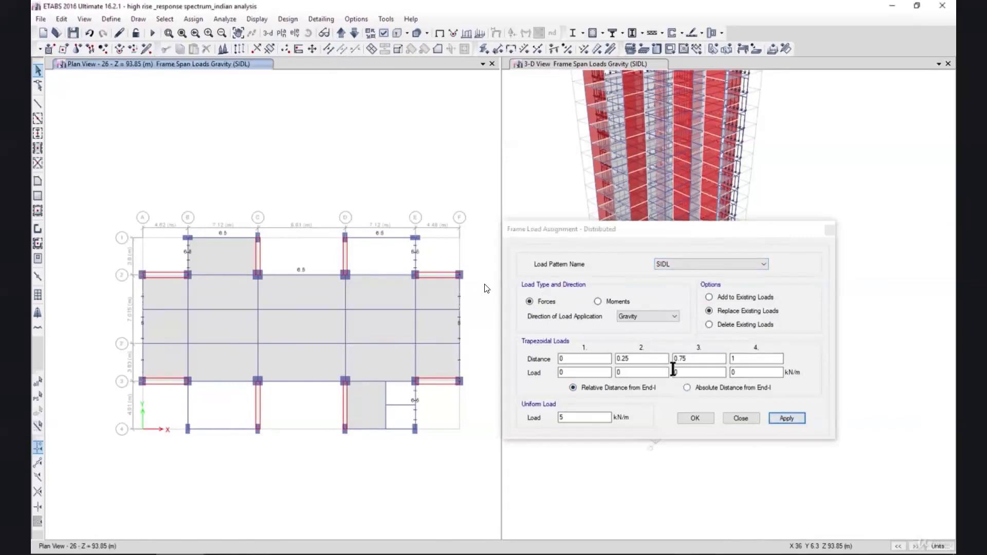
drag(640, 227, 647, 400)
scroll(740, 216, up, 3)
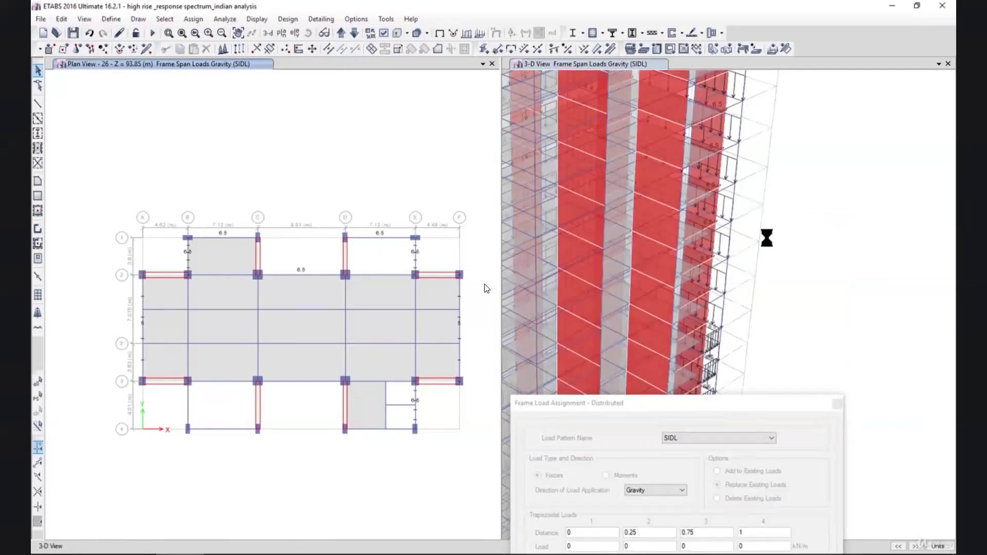
scroll(761, 237, down, 3)
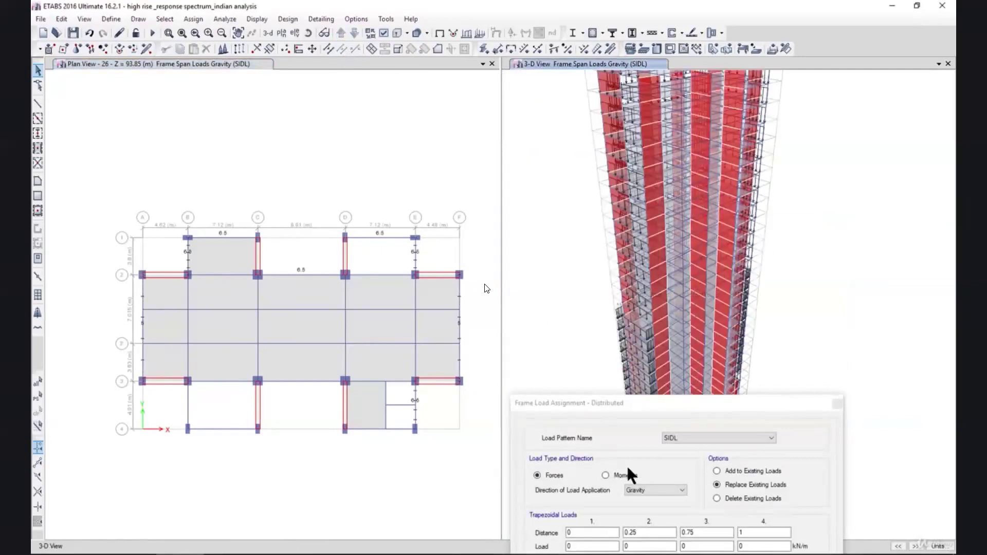
Switch to AutoCAD and examine the staircase, its surrounding walls and the grid dimensions on the Basement to 11th Storey floor plan.
key(alt+Tab)
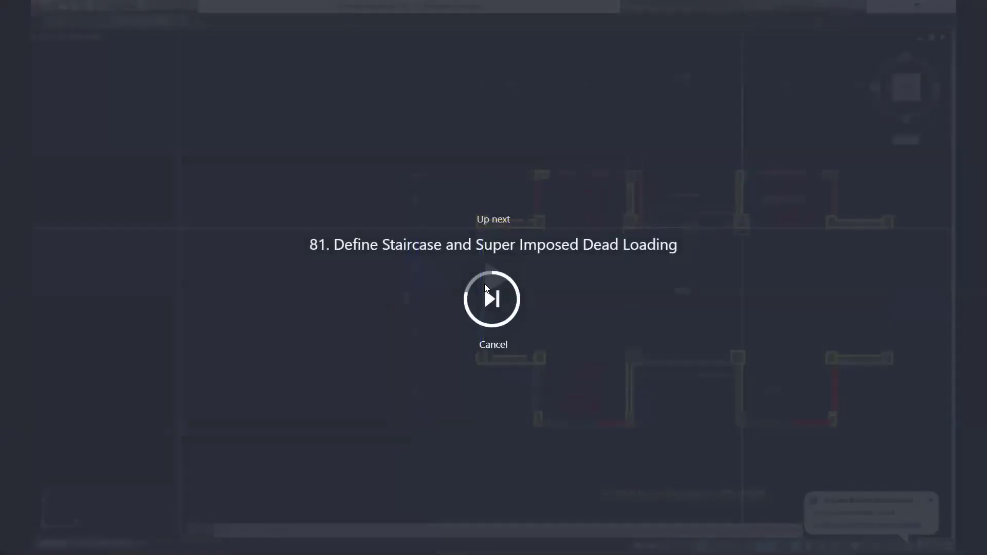
click(486, 289)
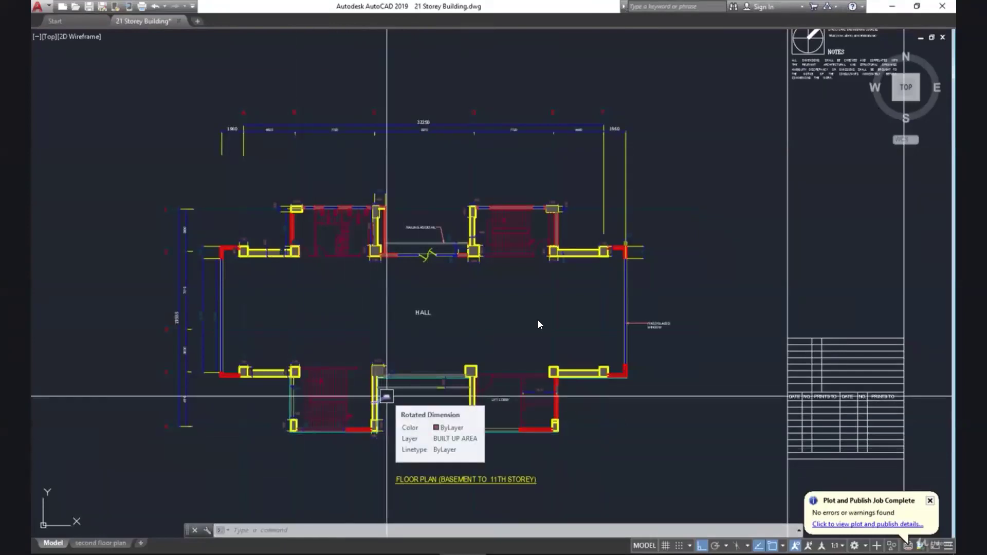
scroll(338, 408, up, 4)
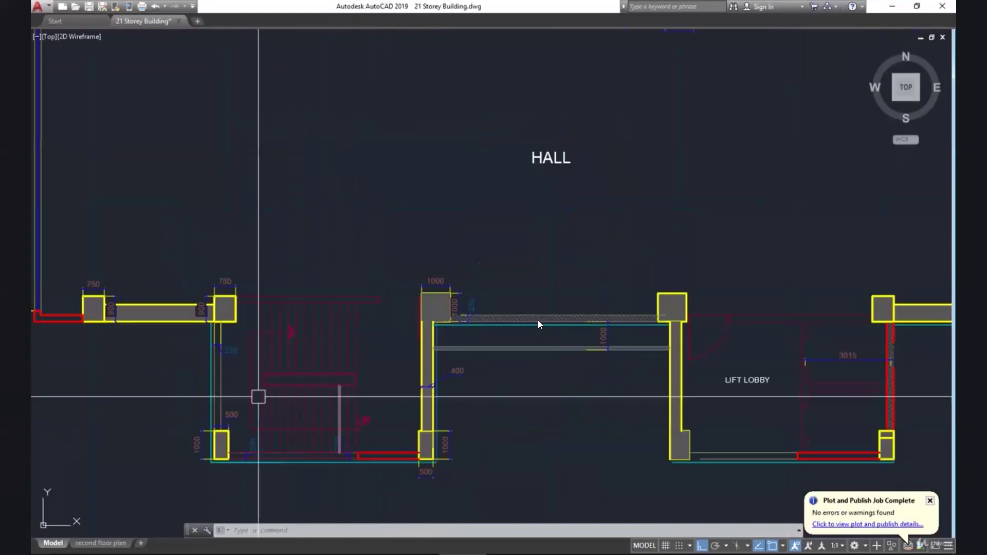
scroll(349, 410, down, 2)
scroll(349, 410, down, 4)
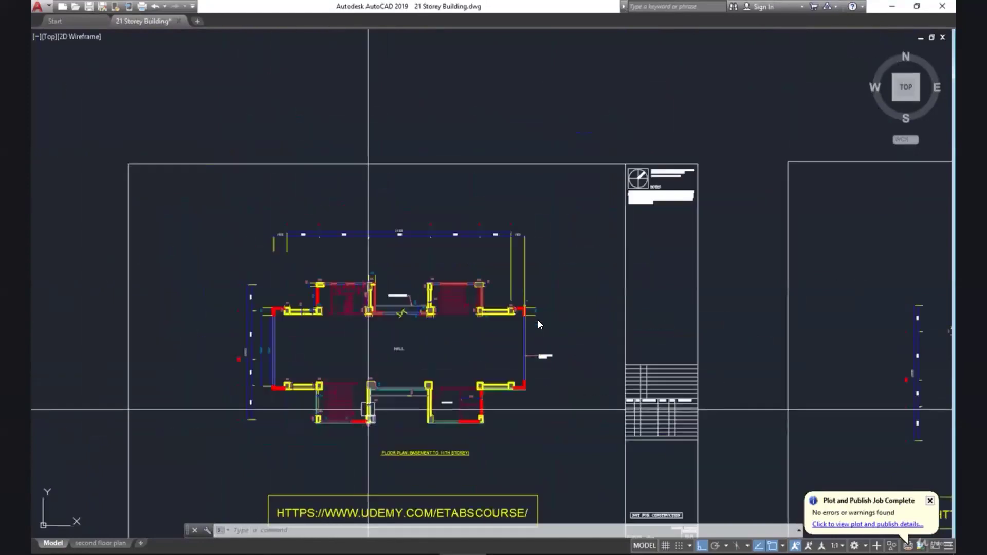
scroll(350, 410, up, 2)
scroll(341, 421, up, 4)
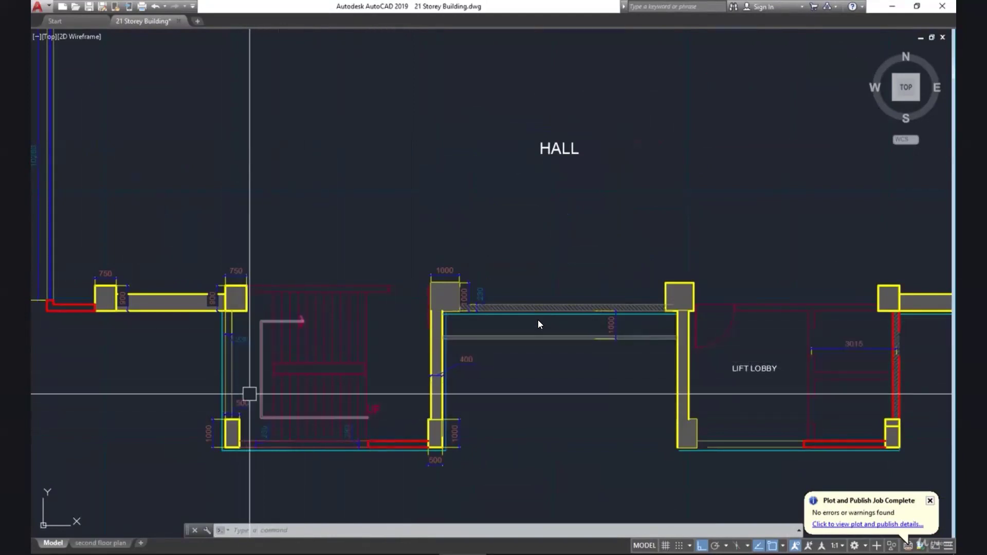
scroll(234, 374, down, 6)
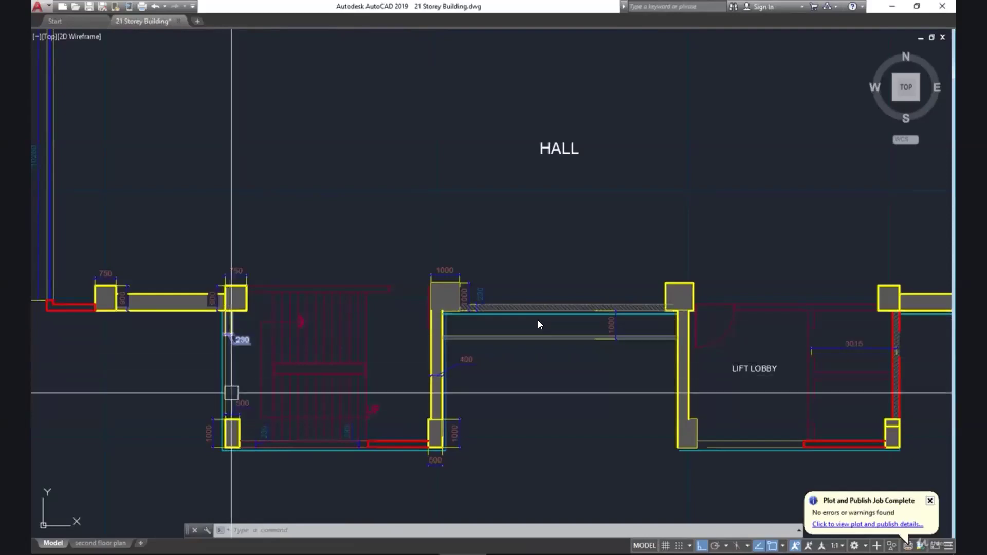
scroll(329, 360, up, 3)
scroll(288, 154, up, 3)
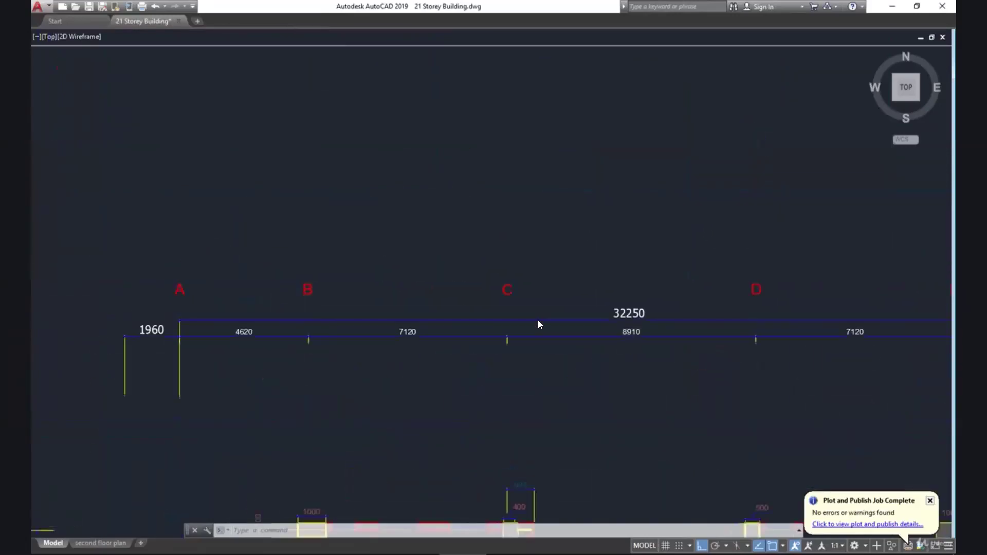
scroll(334, 231, down, 5)
scroll(276, 390, up, 6)
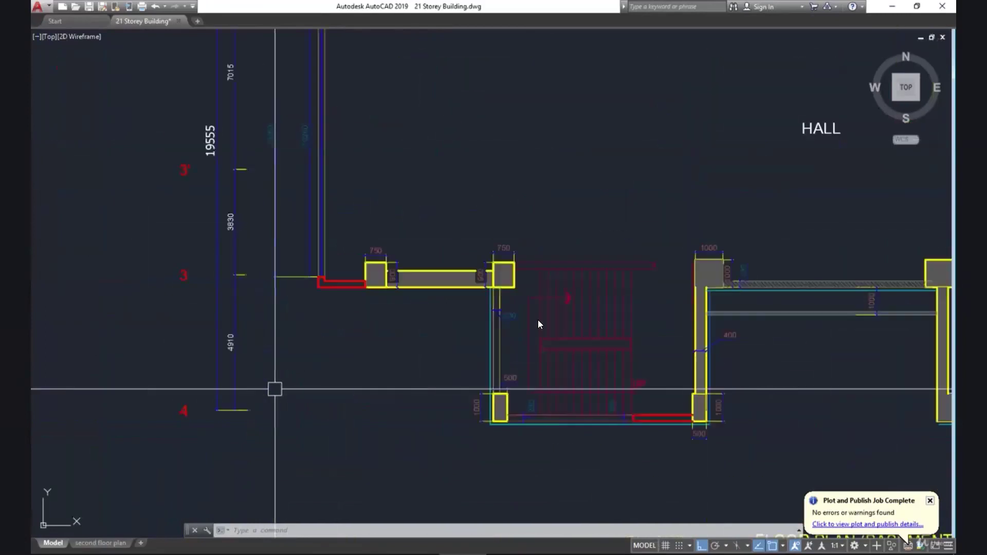
Switch to ETABS and display the elevation along grid B in place of the plan view.
mouse_move(206, 546)
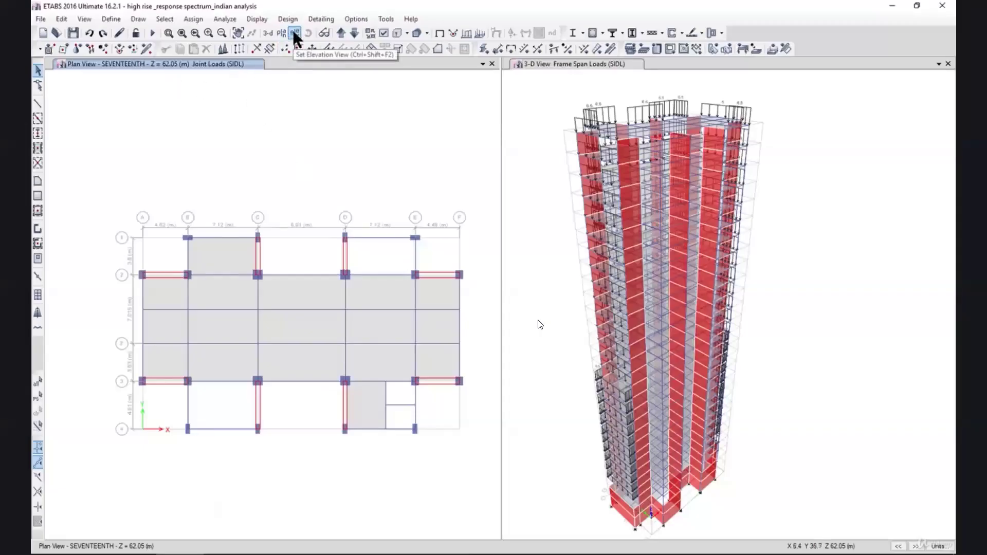
click(295, 32)
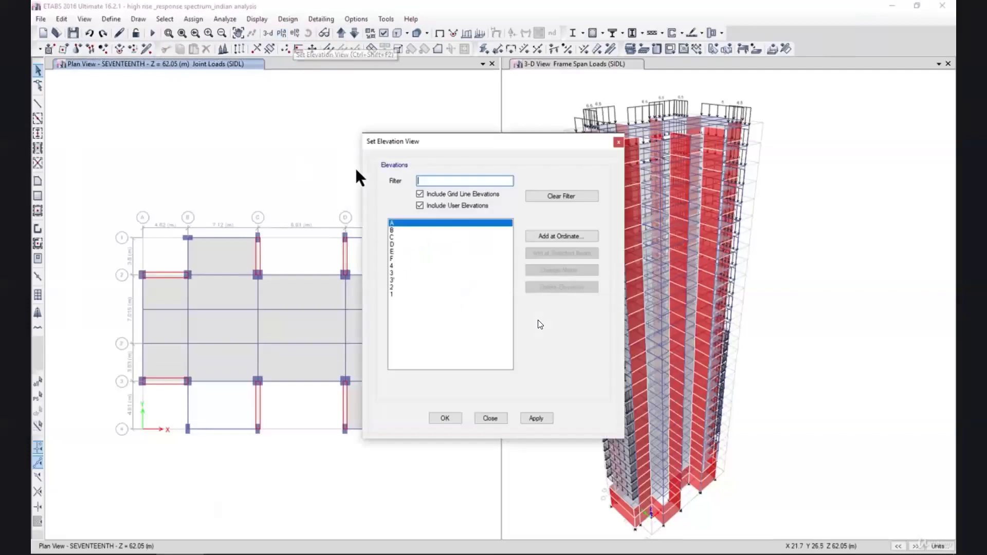
click(401, 230)
click(550, 419)
click(494, 420)
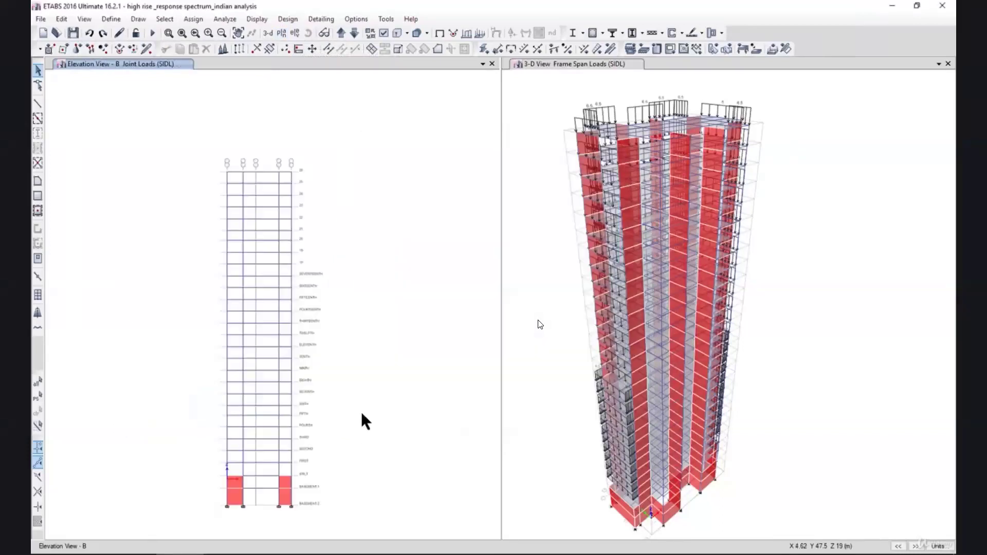
Apply the snap options with Joints, Line Ends and Midpoints, and Grid Intersections enabled.
click(139, 19)
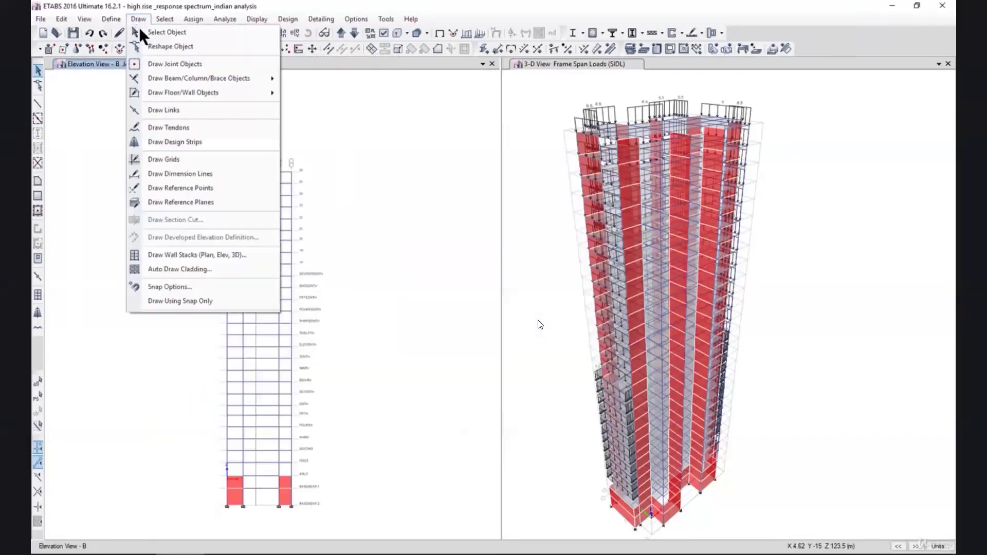
click(206, 288)
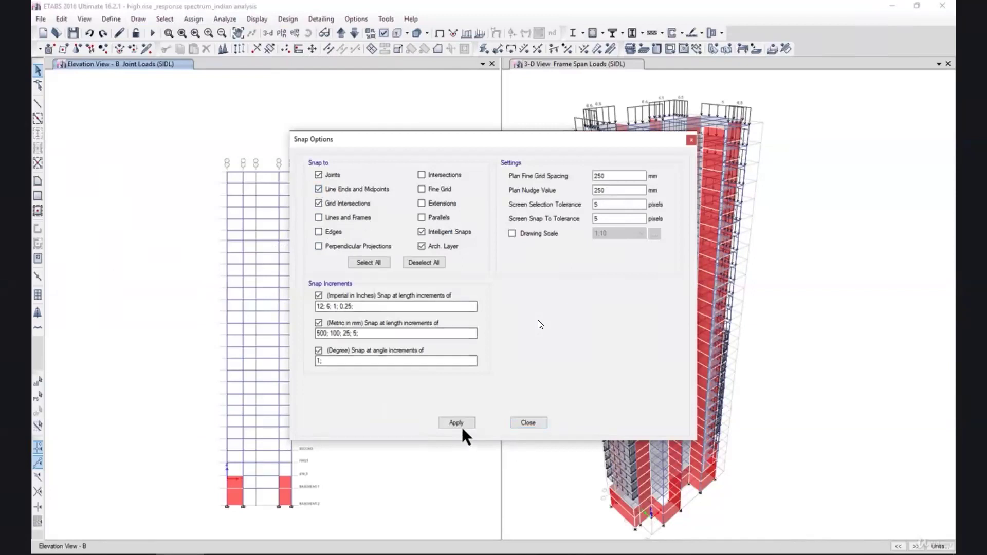
click(525, 426)
Bring up the beam/column/brace drawing commands for the elevation along grid B.
scroll(236, 478, up, 3)
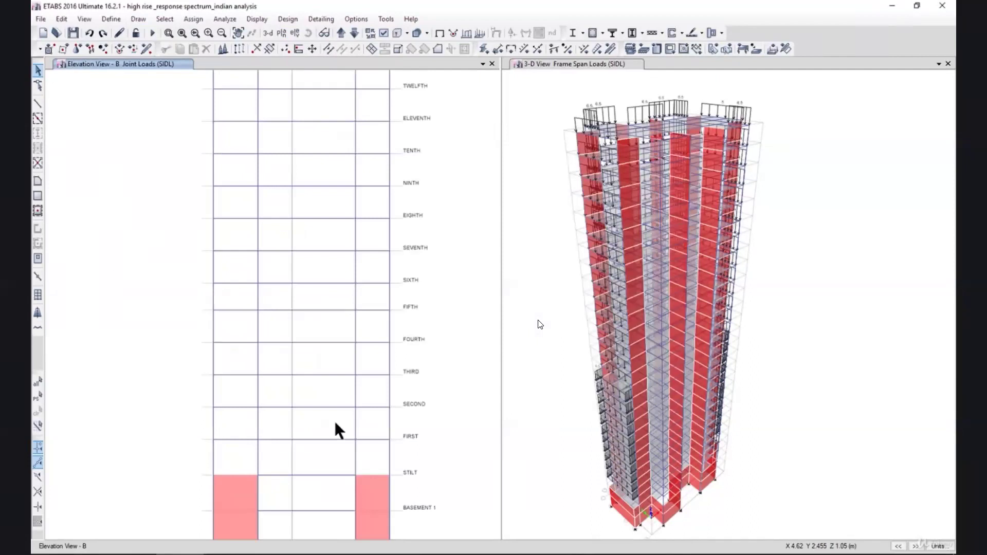
click(134, 21)
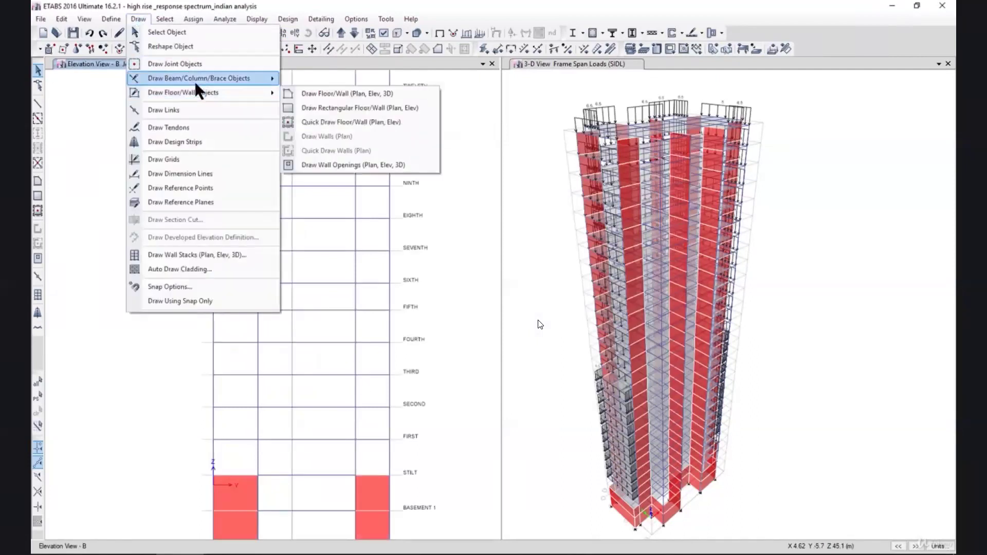
mouse_move(249, 93)
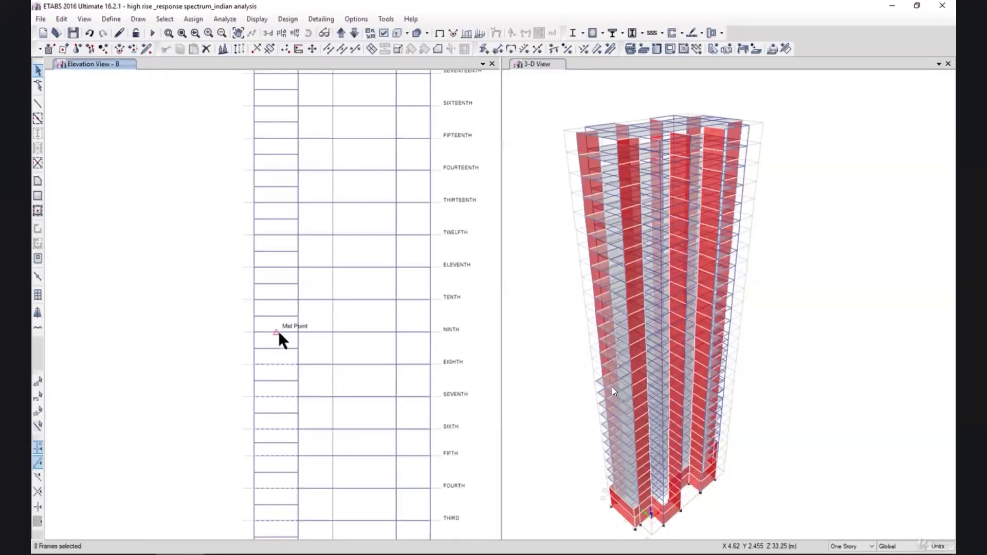
Select the floor-level staircase beams between grids 4 and 3 on the grid B elevation, up to story 25, and delete them.
click(282, 267)
click(282, 235)
click(282, 203)
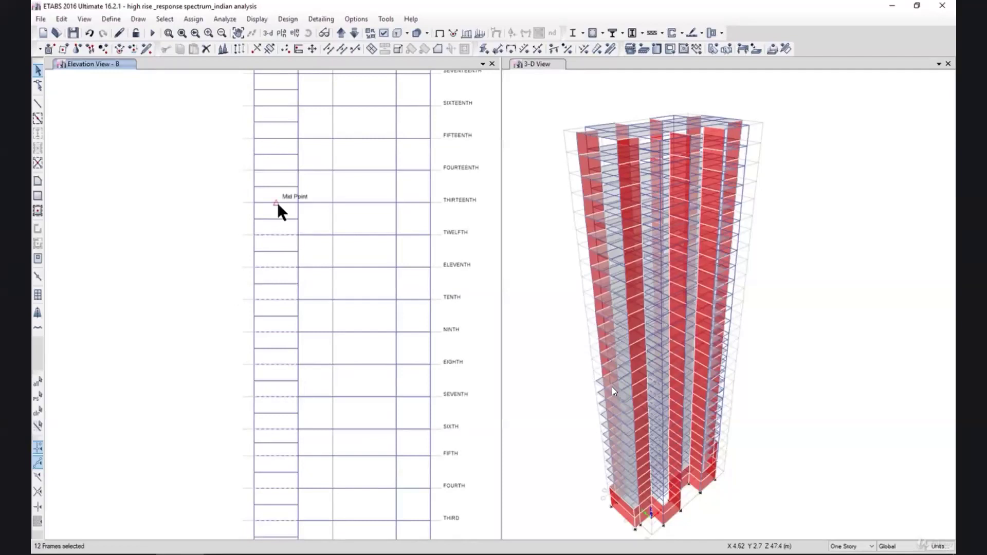
click(278, 171)
click(286, 138)
mouse_move(286, 136)
middle_down()
mouse_move(273, 410)
mouse_move(274, 400)
middle_up()
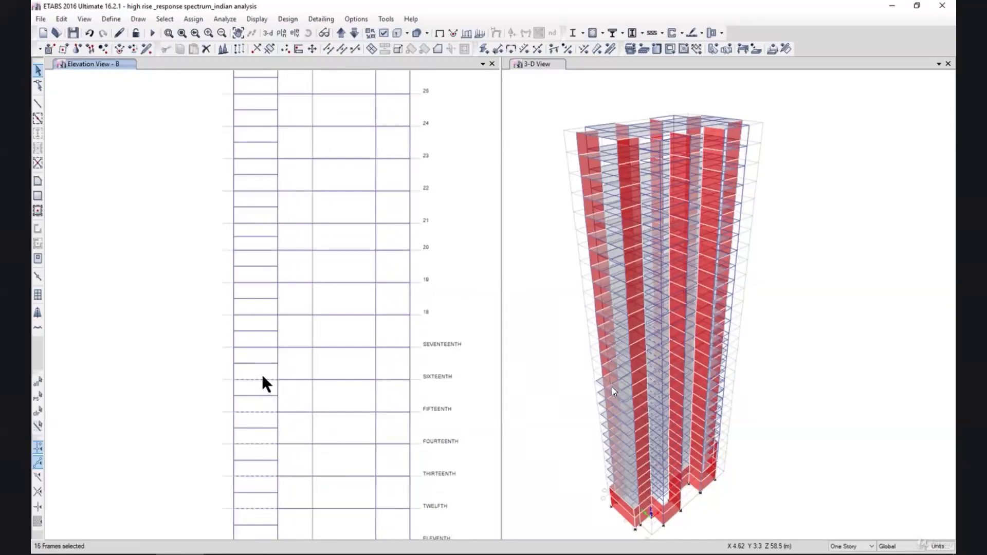
click(258, 315)
click(256, 283)
click(259, 250)
click(254, 223)
click(253, 191)
click(257, 158)
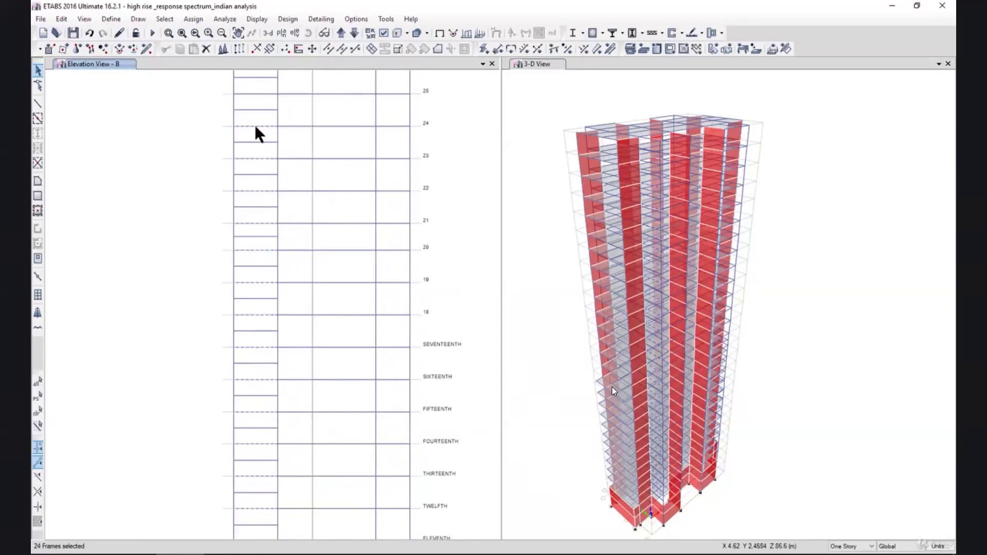
middle_drag(264, 126, 283, 361)
click(278, 330)
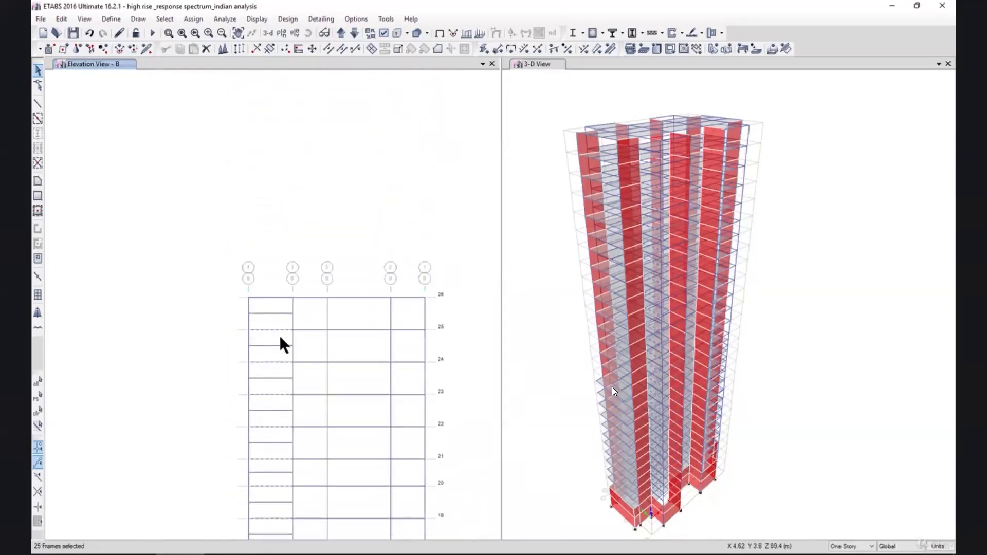
click(61, 21)
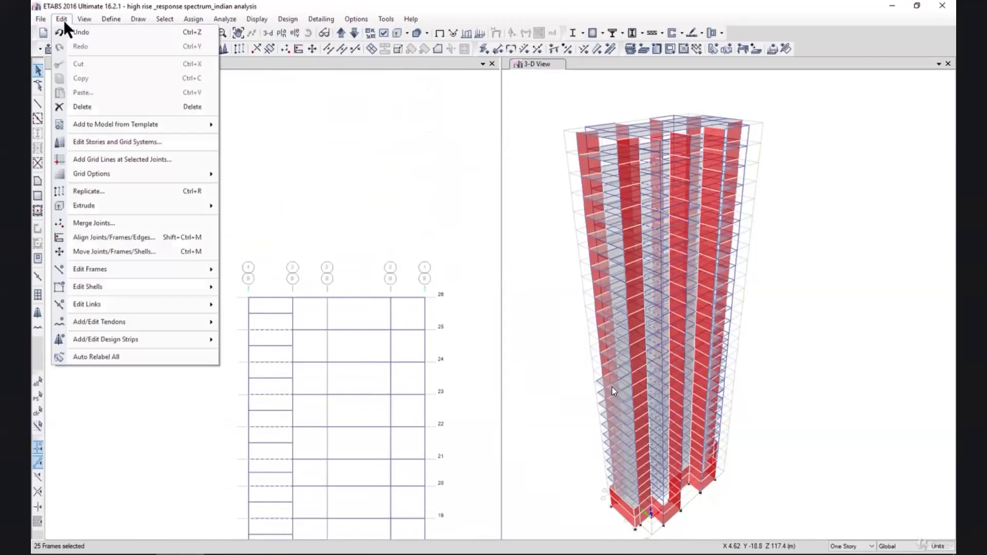
click(100, 108)
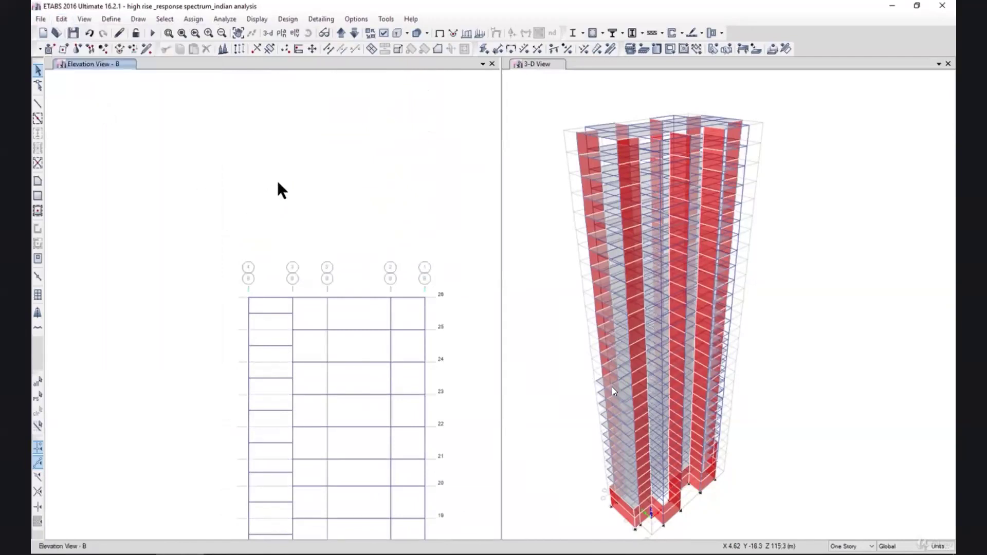
scroll(281, 187, down, 5)
scroll(282, 203, up, 5)
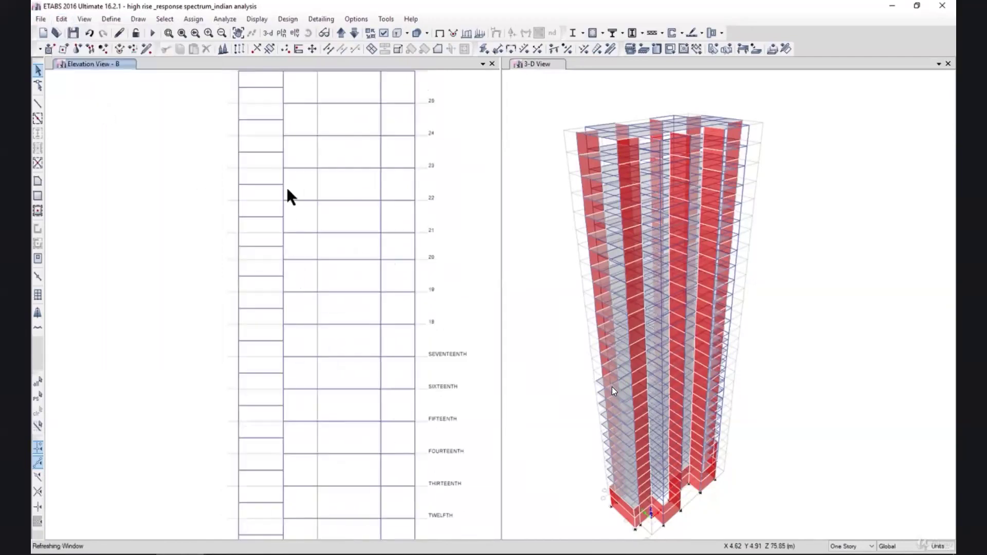
scroll(288, 196, down, 1)
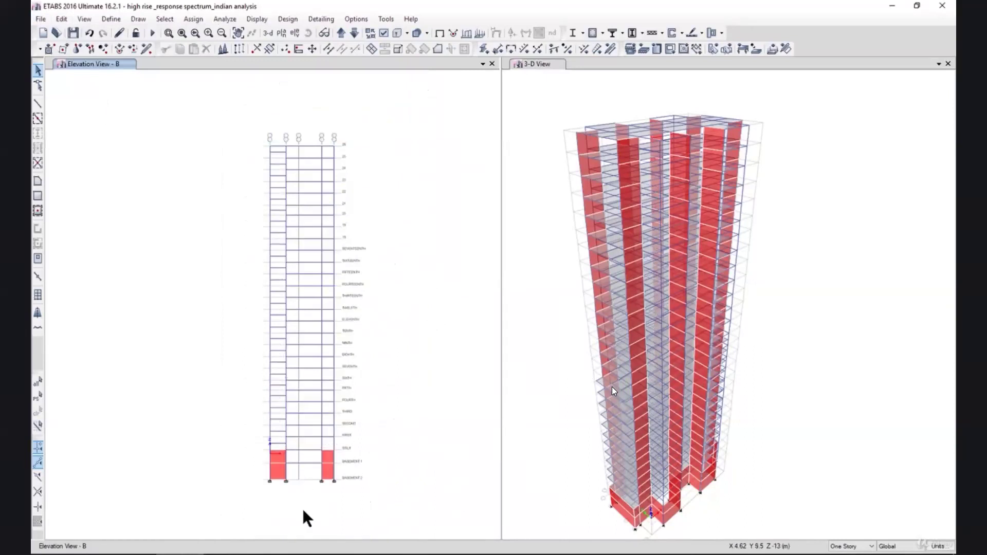
Switch to Excel and examine the staircase UDL calculation on the STAIRCASE LOADS(3.8M) sheet, comparing it with the AutoCAD staircase plan.
key(alt+Tab)
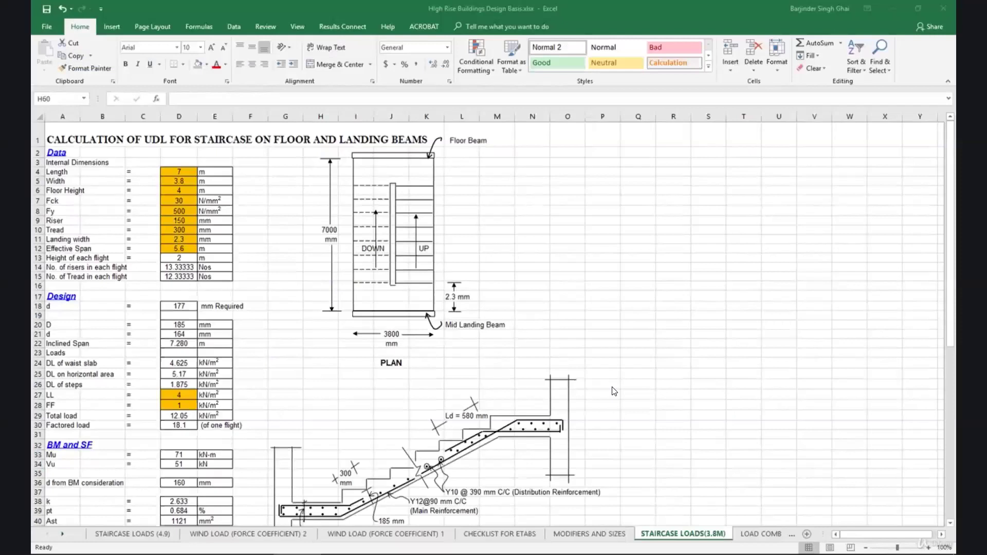
scroll(281, 387, down, 3)
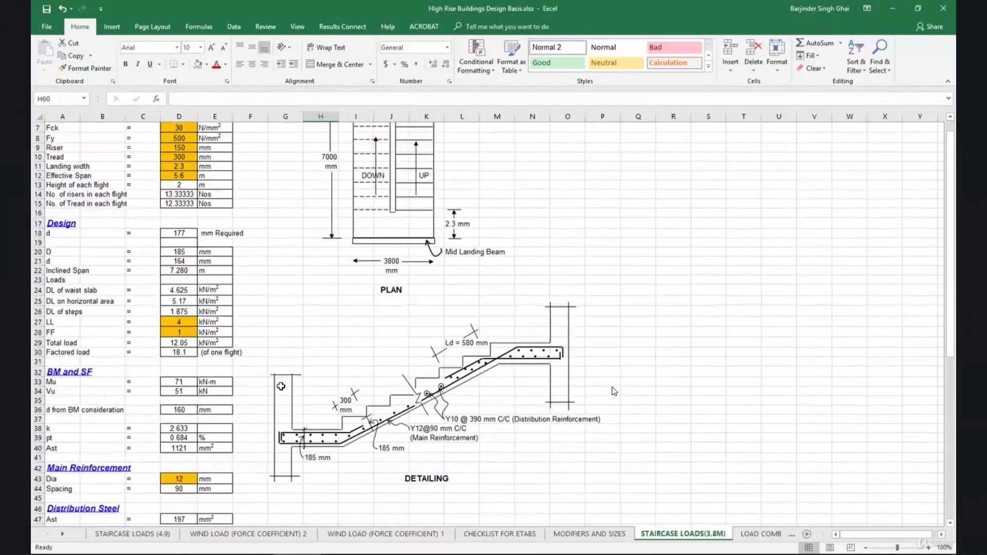
scroll(261, 380, down, 2)
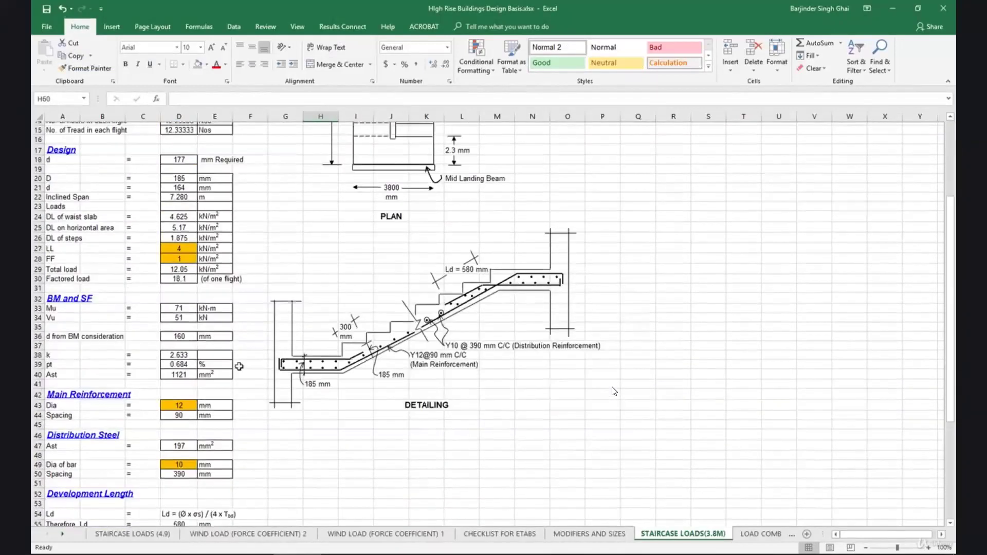
scroll(185, 271, up, 5)
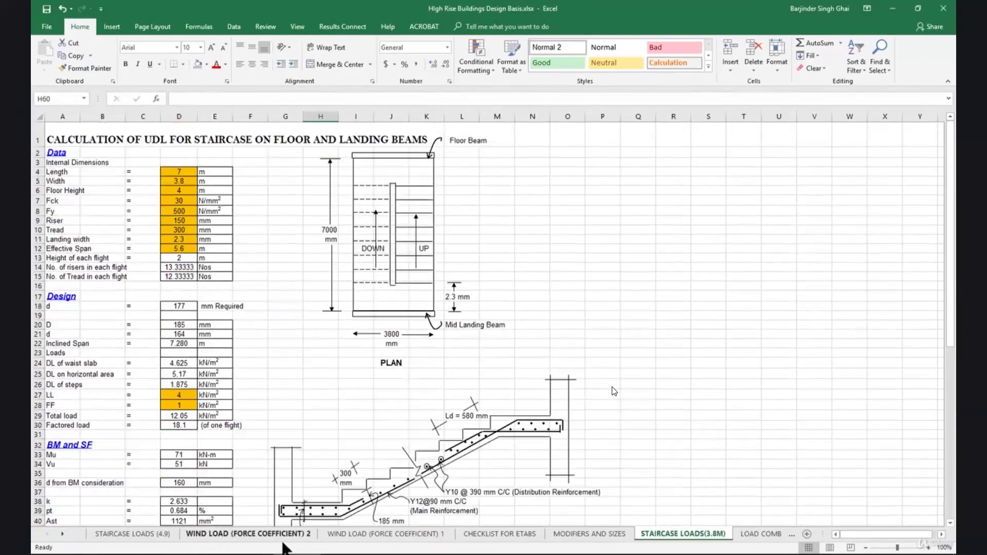
click(465, 515)
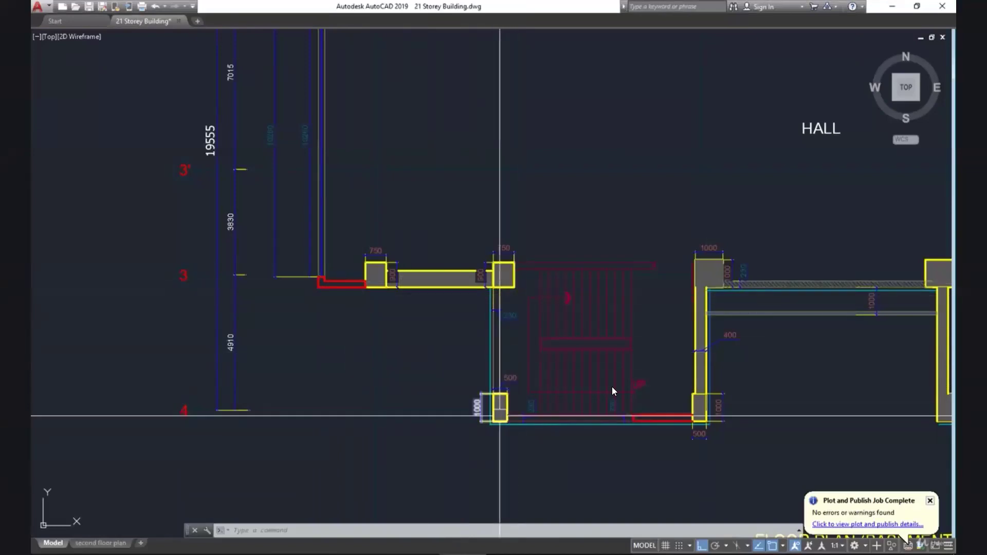
click(231, 548)
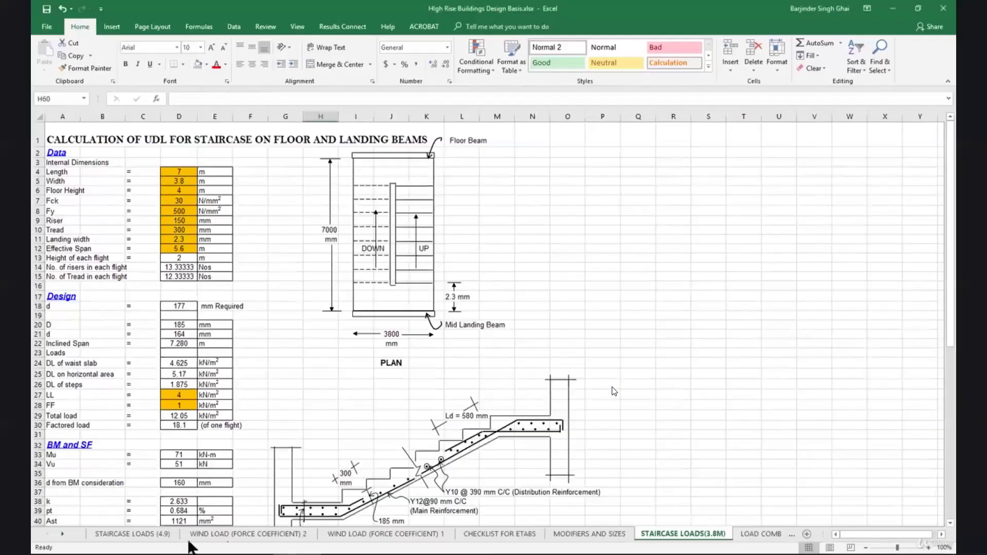
Open the STAIRCASE LOADS (4.9) sheet, switch to AutoCAD, and check the staircases and grid spacings on the Basement to 11th Storey floor plan.
click(138, 535)
click(190, 181)
text(4)
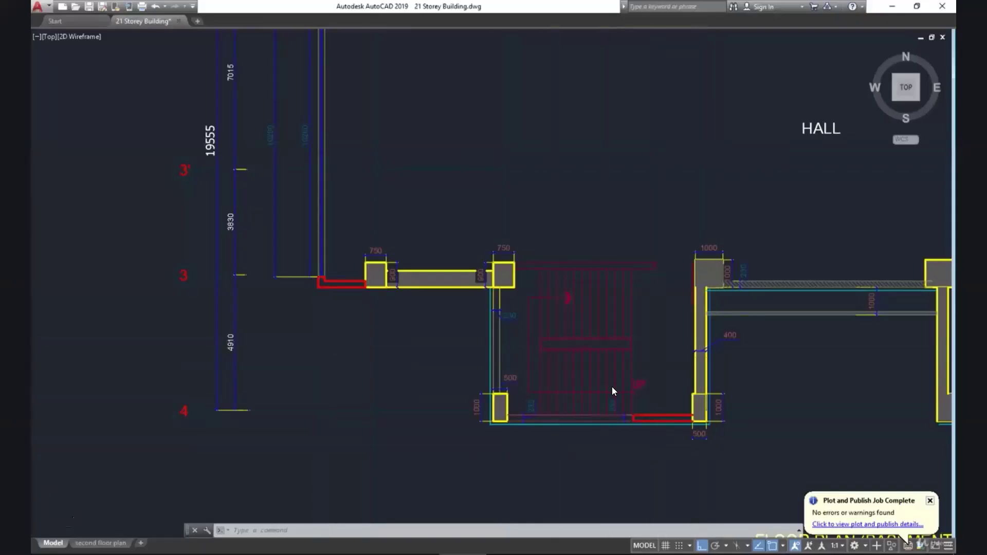
scroll(540, 186, down, 5)
scroll(540, 185, up, 5)
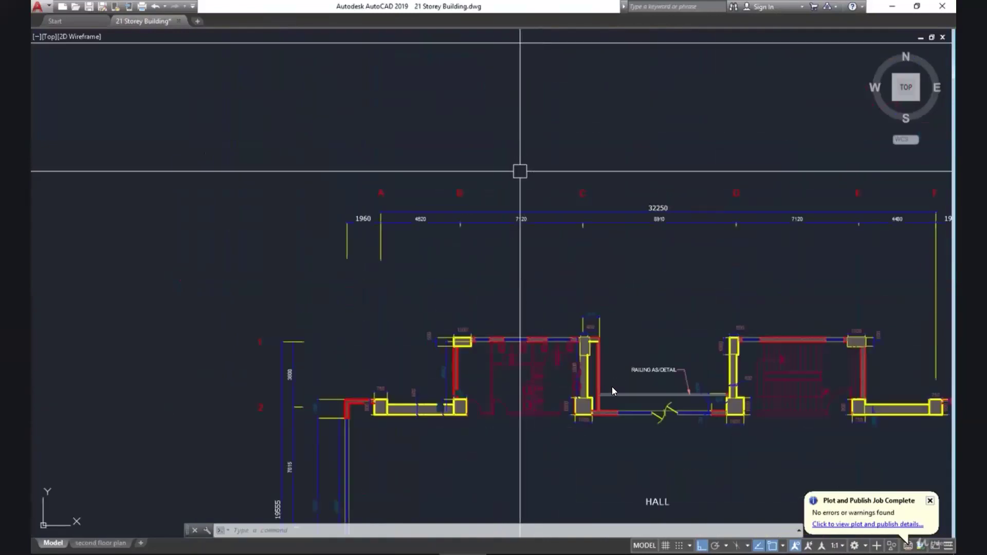
scroll(579, 214, down, 5)
scroll(583, 204, up, 7)
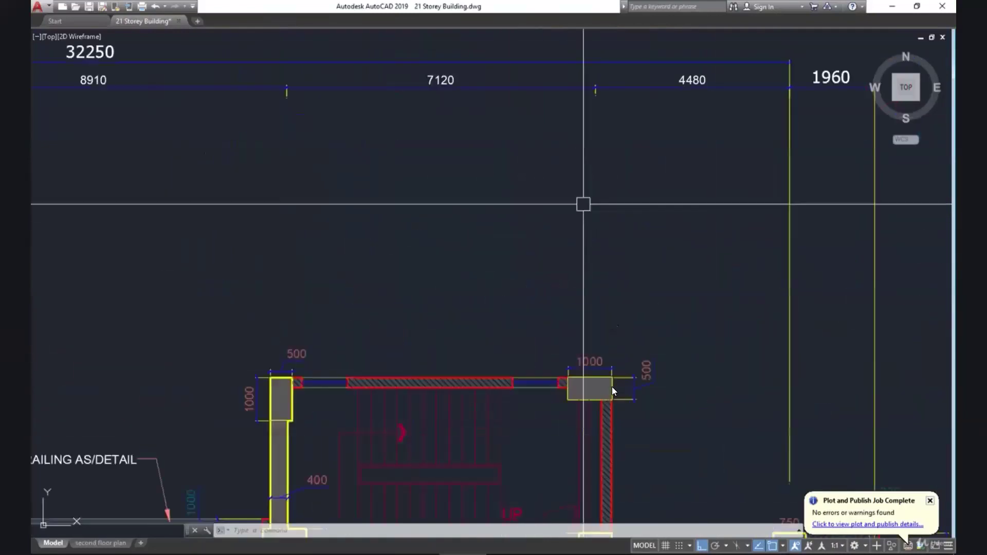
scroll(474, 216, down, 6)
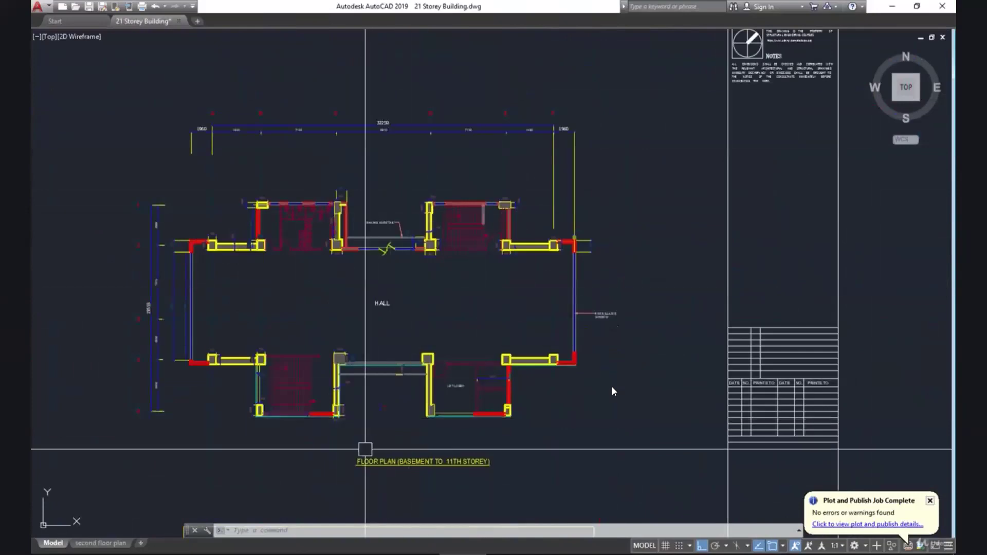
Switch to Excel and enter the rounded ETABS staircase loads: 30 in F58 for SIDL and 15 in F59 for LL.
click(288, 552)
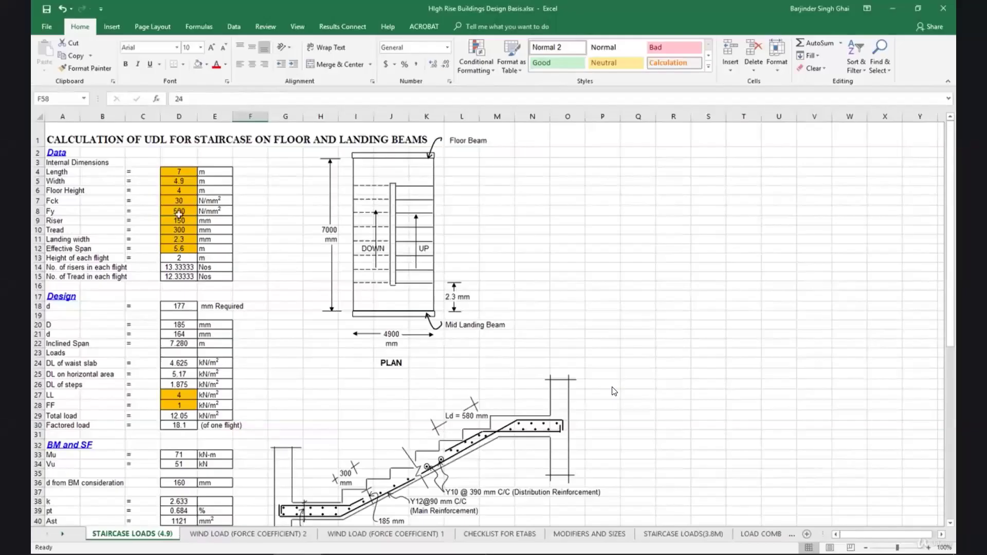
click(179, 172)
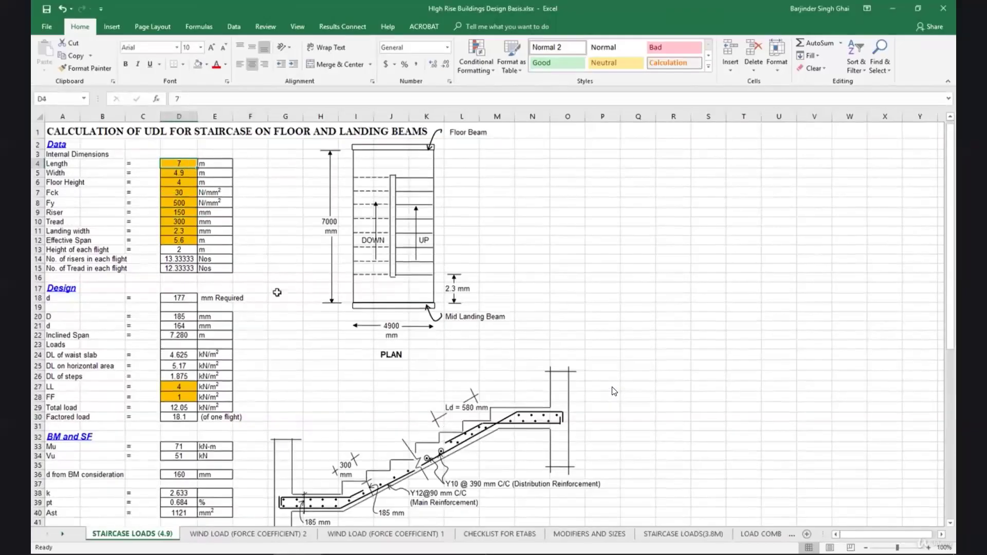
scroll(277, 292, down, 8)
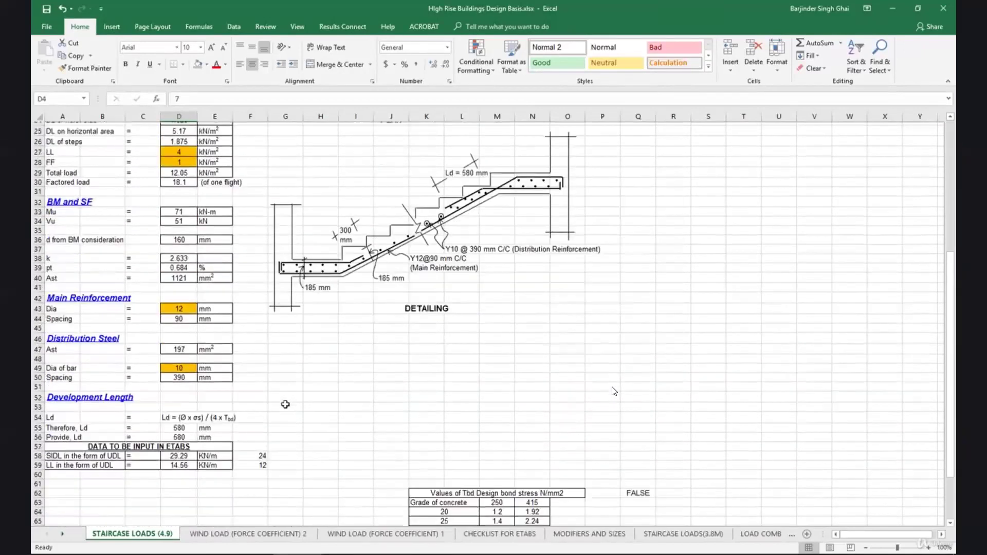
scroll(285, 404, down, 2)
click(259, 391)
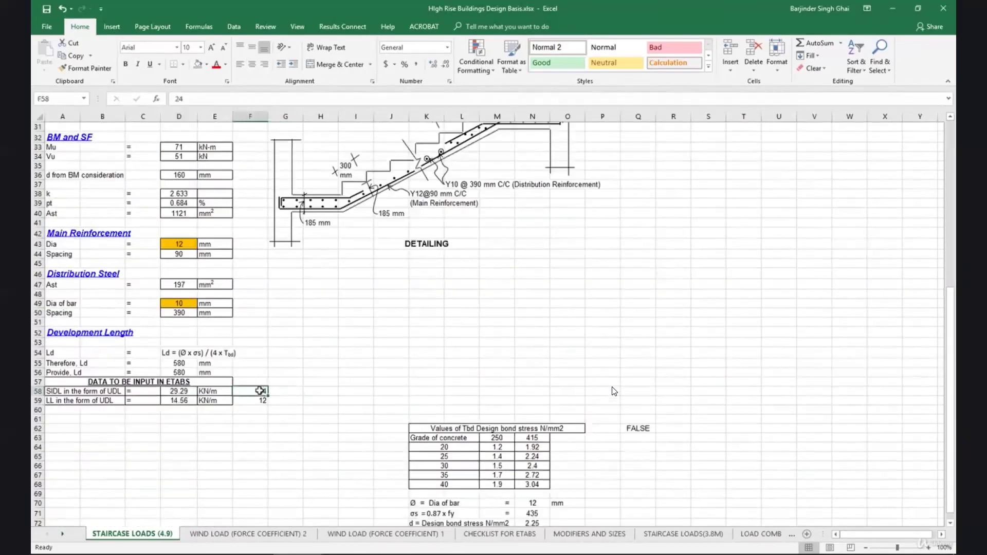
key(Down)
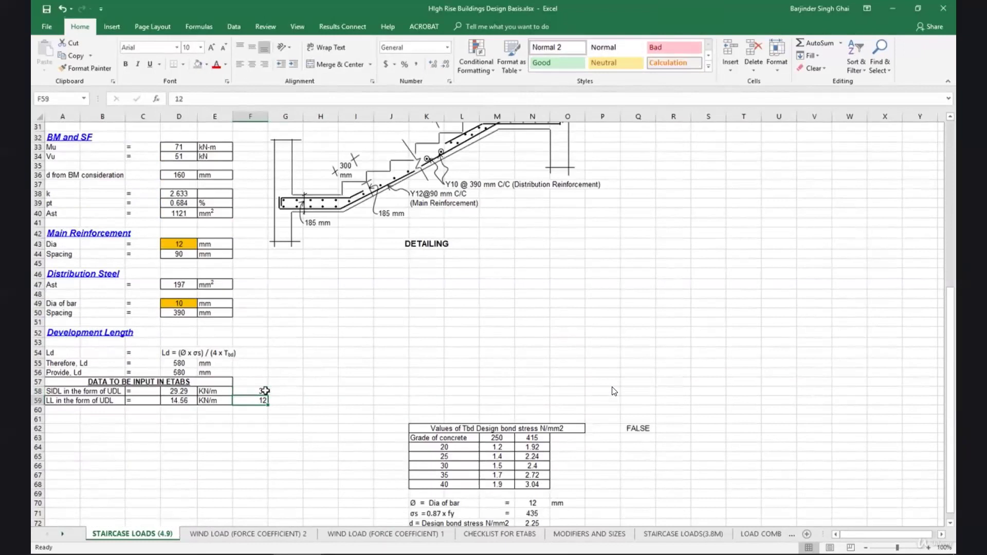
text(15)
key(Return)
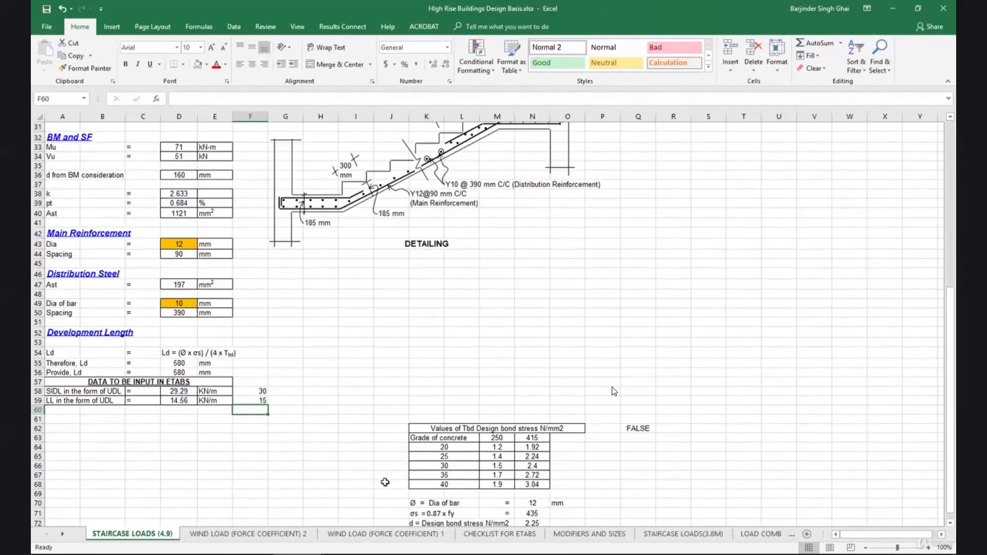
Switch to ETABS and assign a uniform 30 kN/m gravity load in the SIDL pattern to grid B's mid-story staircase beams, replacing existing loads.
key(alt+Tab)
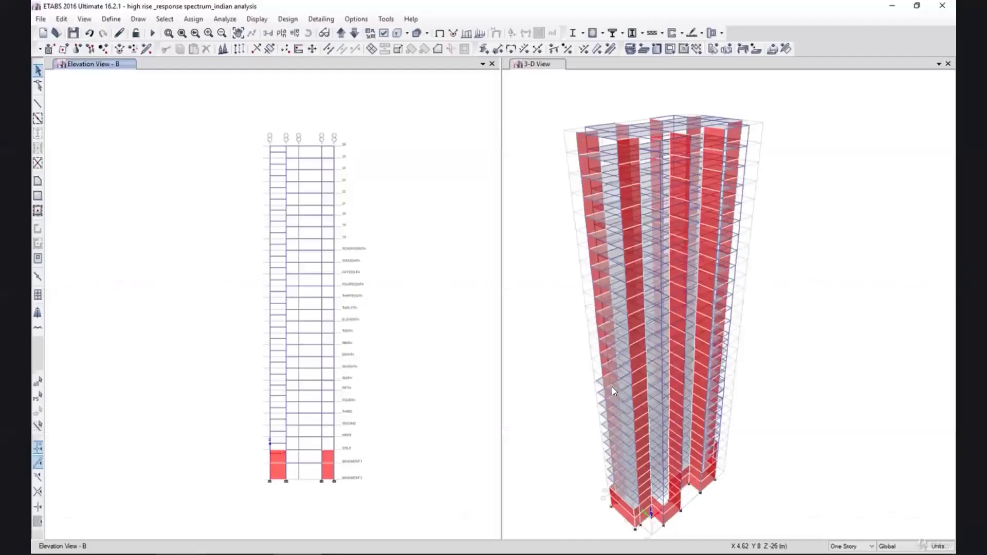
click(281, 160)
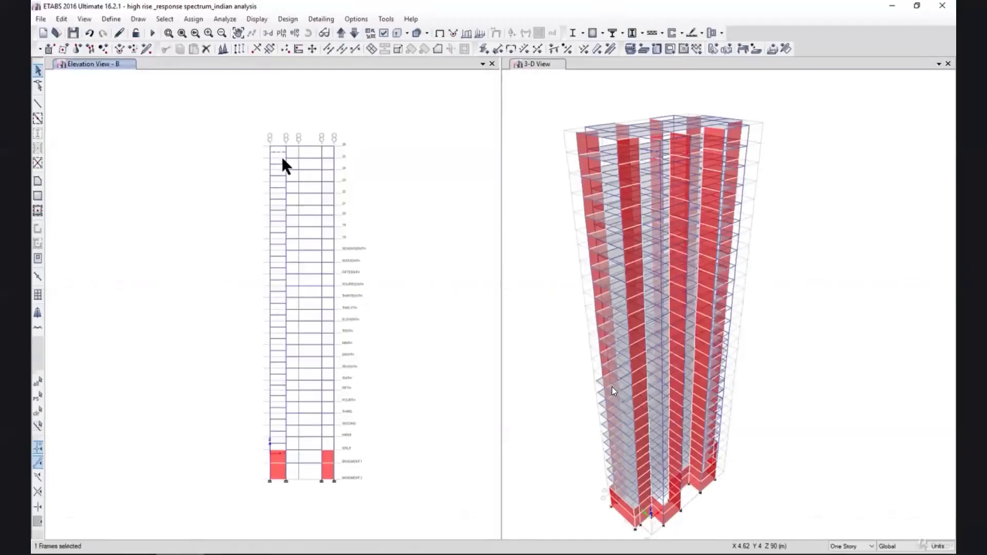
drag(274, 195, 276, 458)
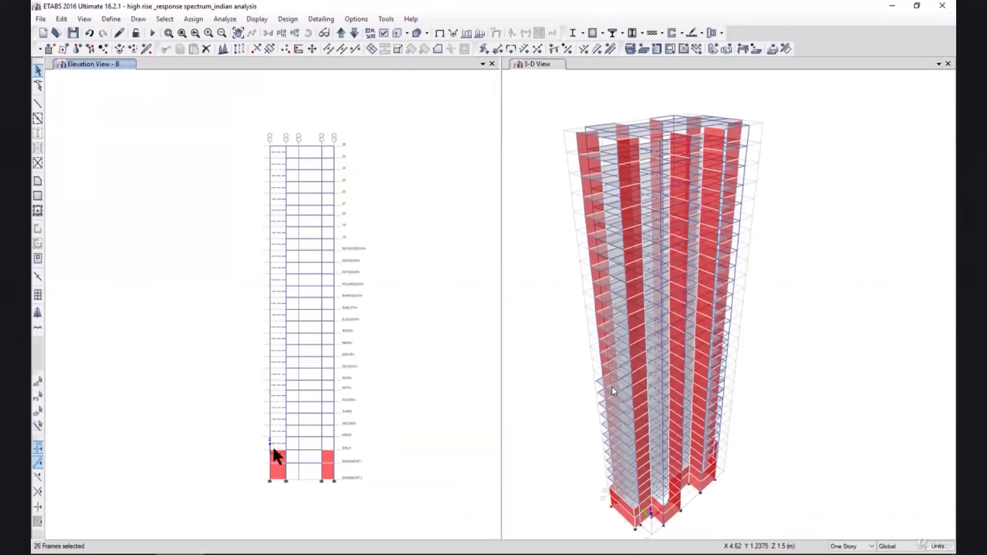
click(193, 19)
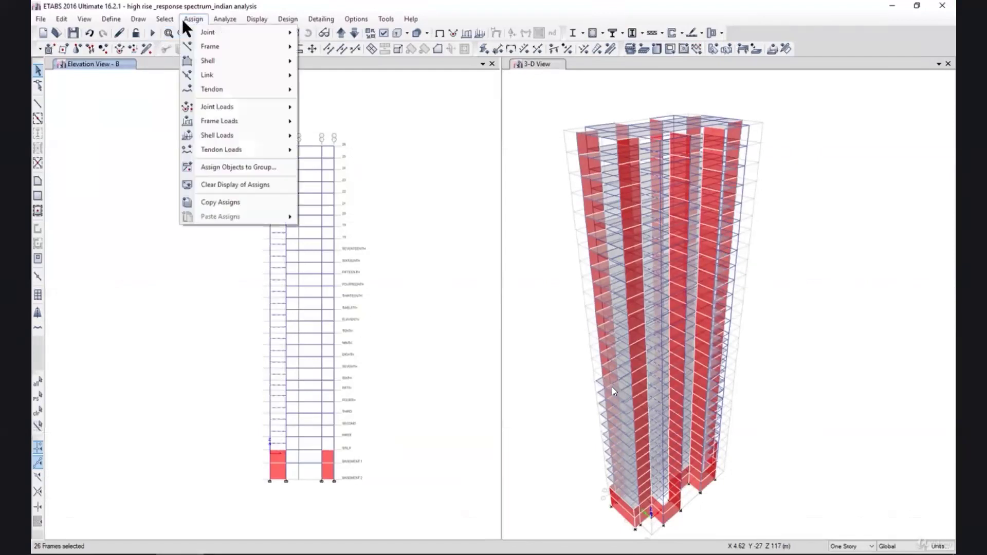
mouse_move(241, 123)
click(328, 135)
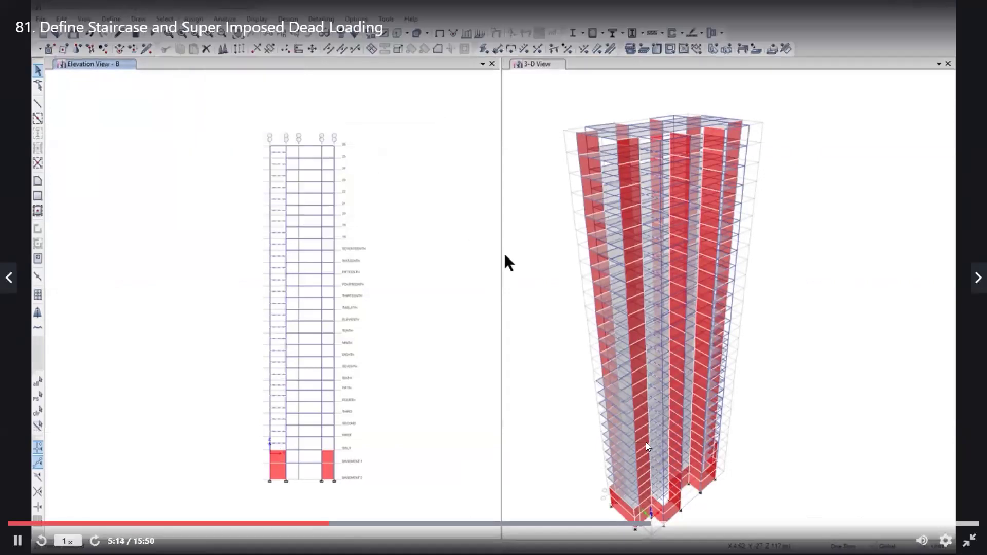
drag(724, 367, 800, 196)
click(734, 227)
click(746, 250)
double_click(636, 379)
text(30)
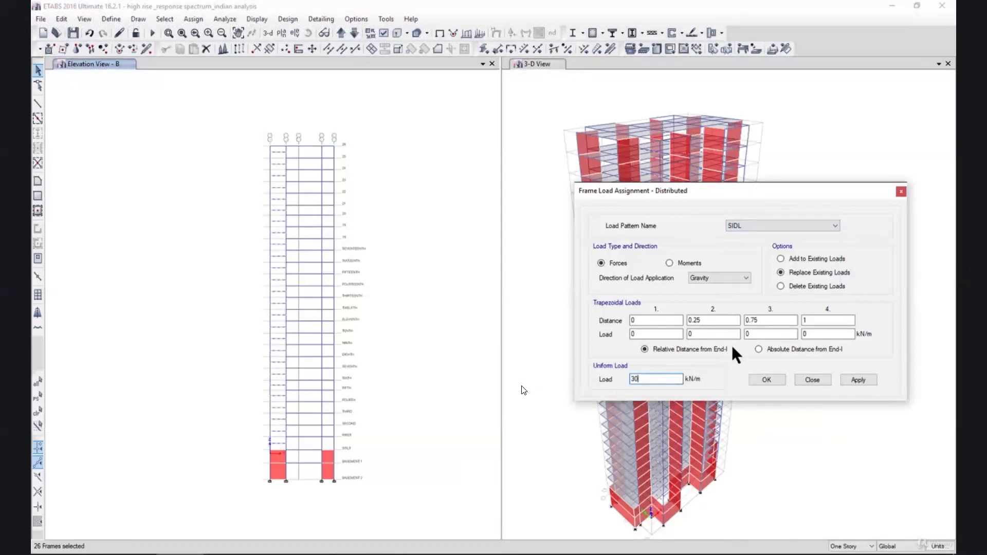
click(858, 380)
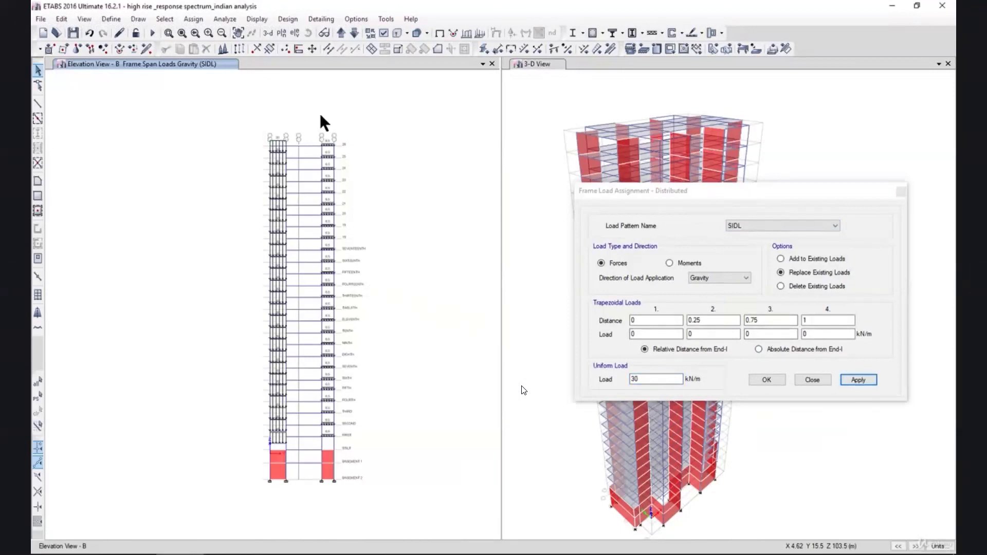
click(281, 33)
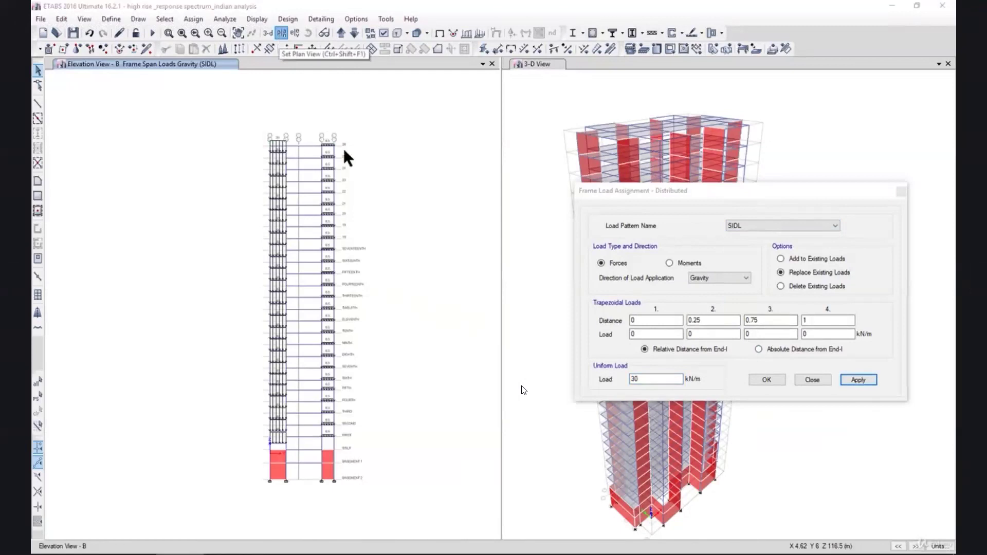
Open the THIRTEENTH story plan and replace its load display with the undeformed shape.
click(444, 341)
click(535, 414)
click(489, 414)
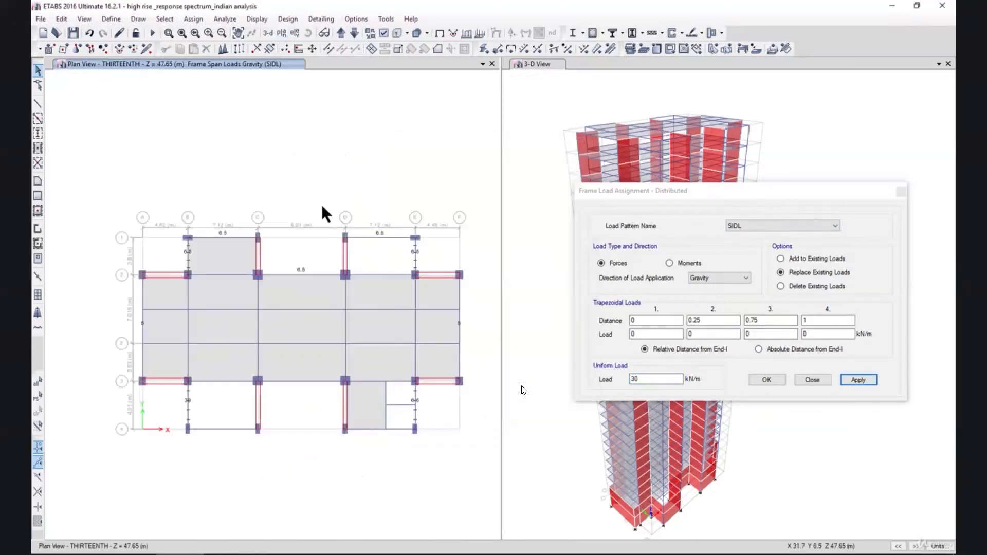
click(258, 18)
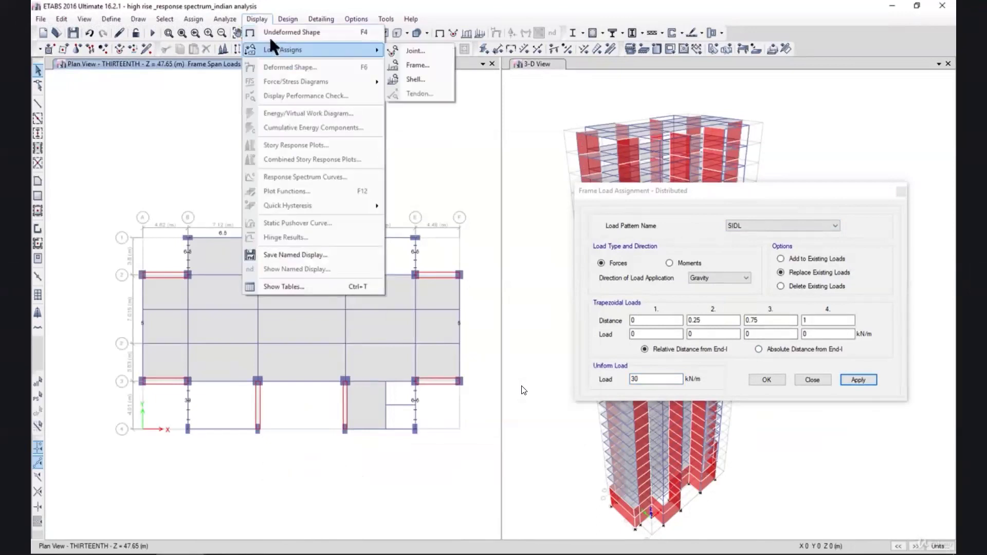
click(457, 172)
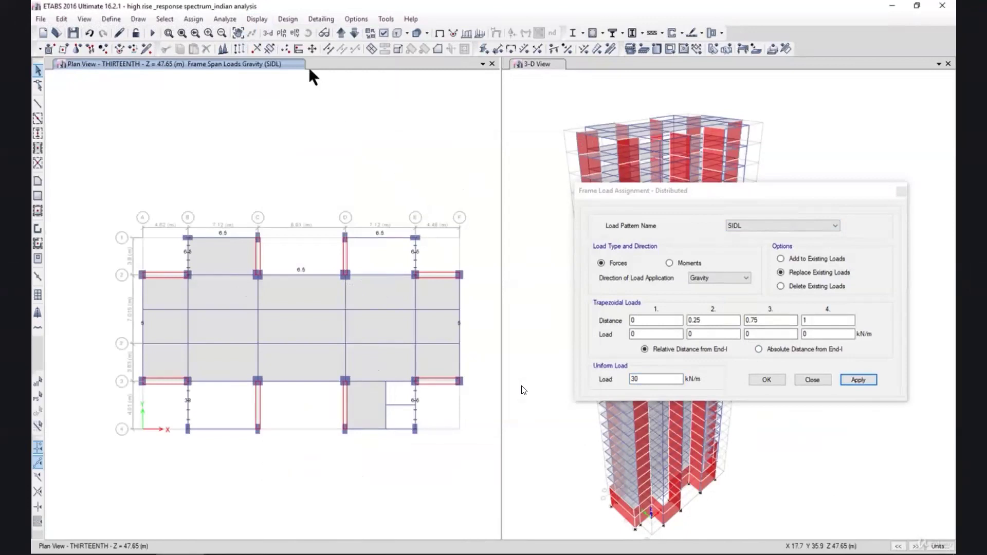
click(257, 19)
click(270, 34)
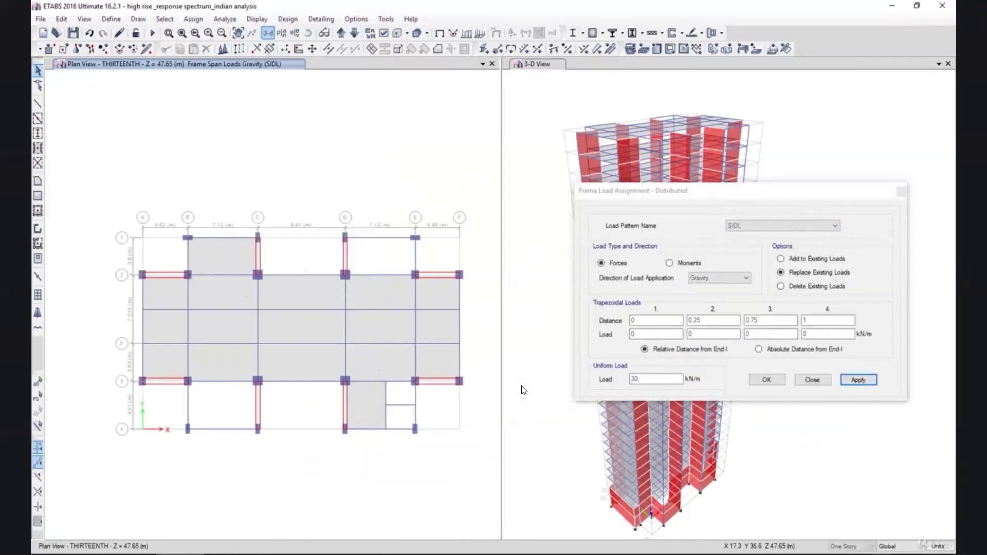
Set the plan scope to All Stories and compare the story plans between THIRTEENTH and NINTH.
click(852, 548)
click(848, 554)
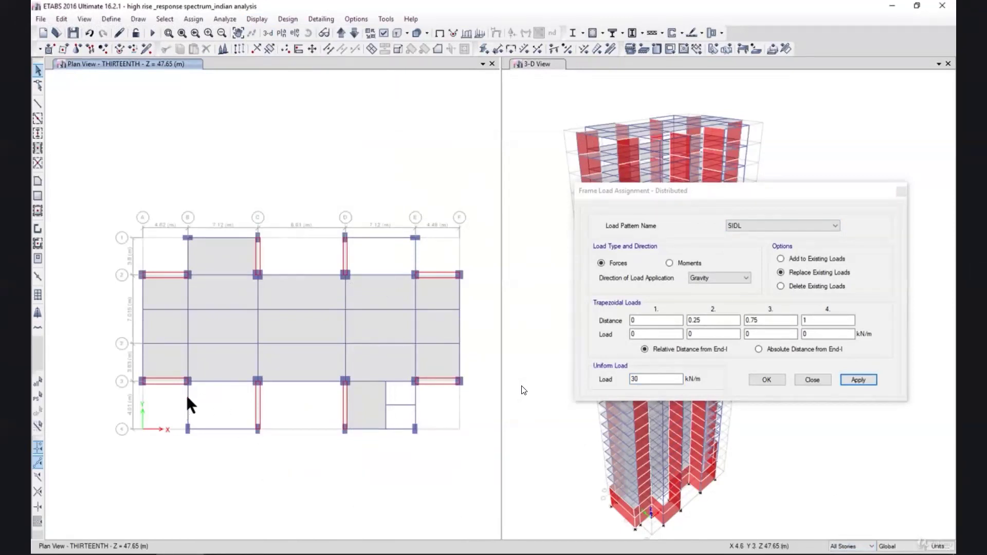
click(355, 34)
click(355, 34)
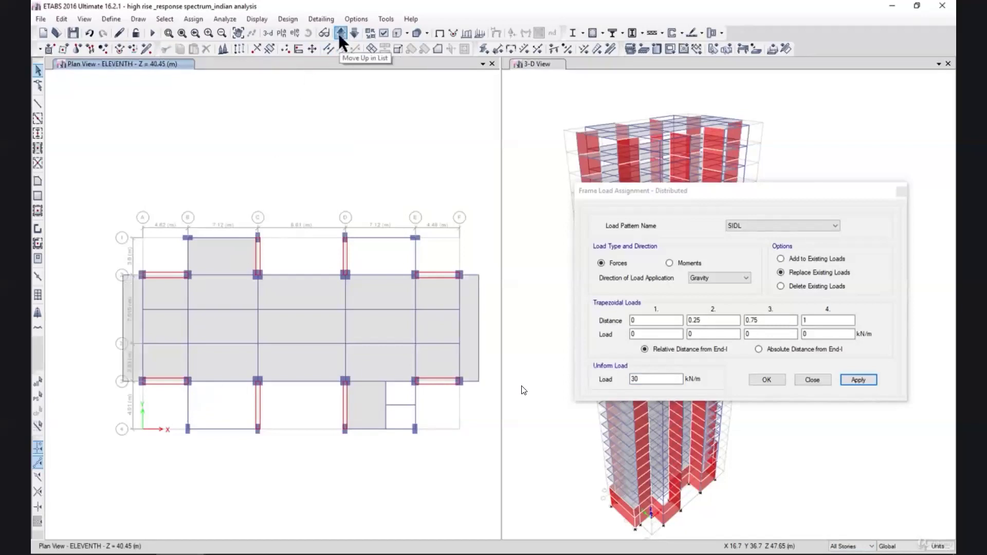
click(341, 34)
click(340, 34)
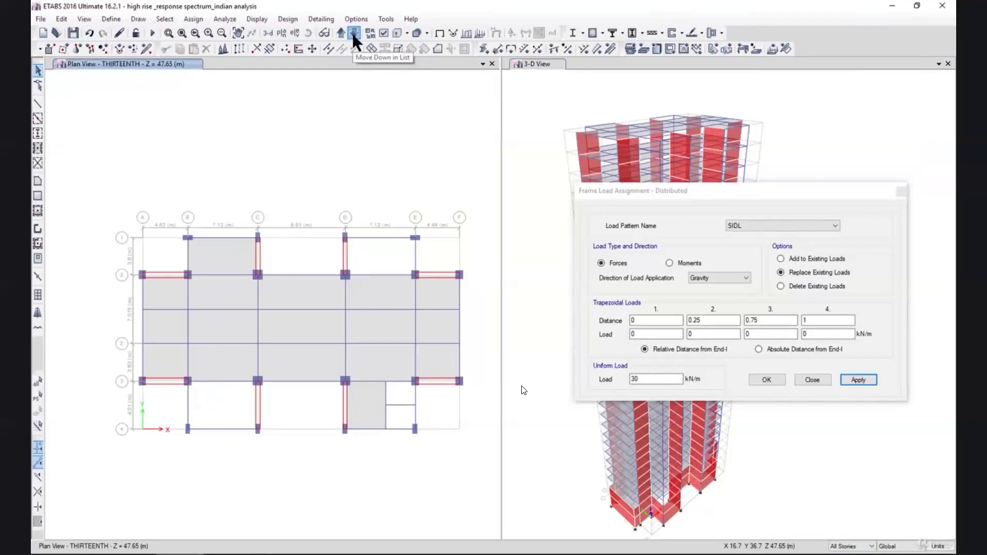
click(355, 34)
click(355, 34)
click(355, 34)
click(354, 34)
drag(717, 200, 797, 274)
click(294, 38)
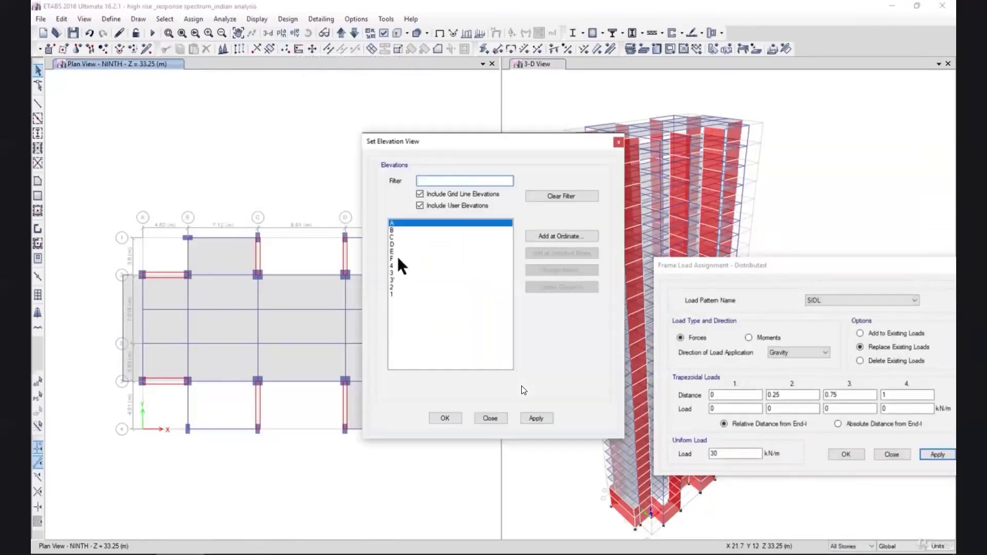
click(401, 230)
click(536, 418)
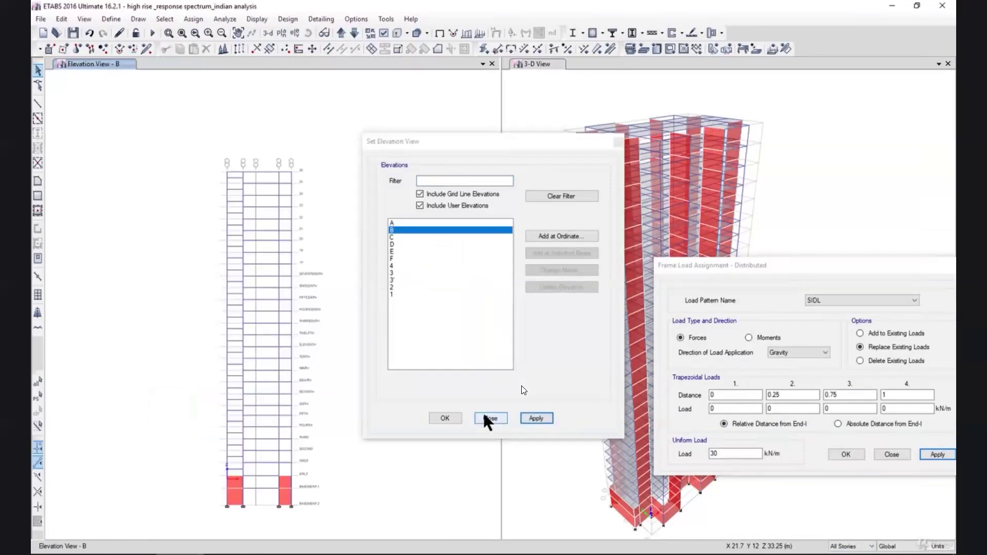
click(265, 411)
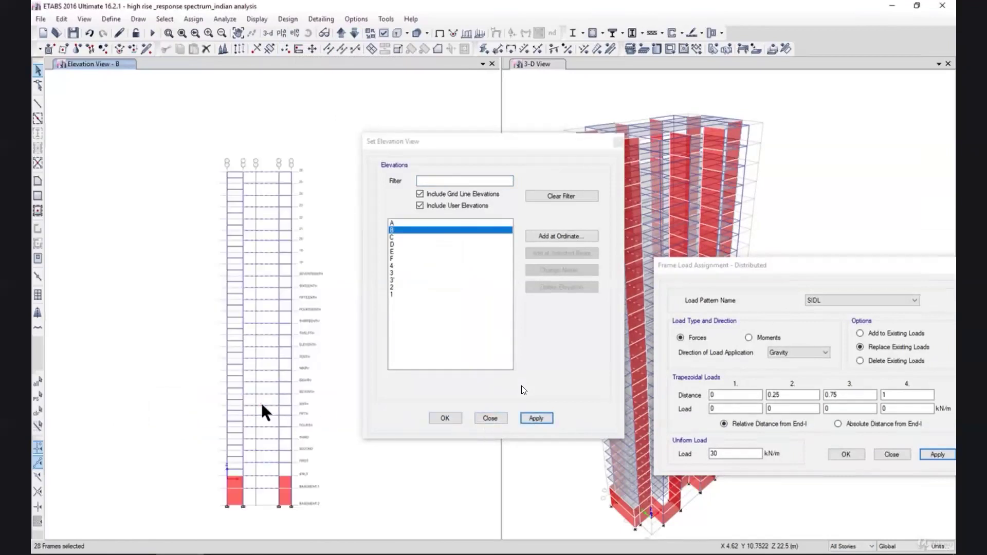
click(267, 404)
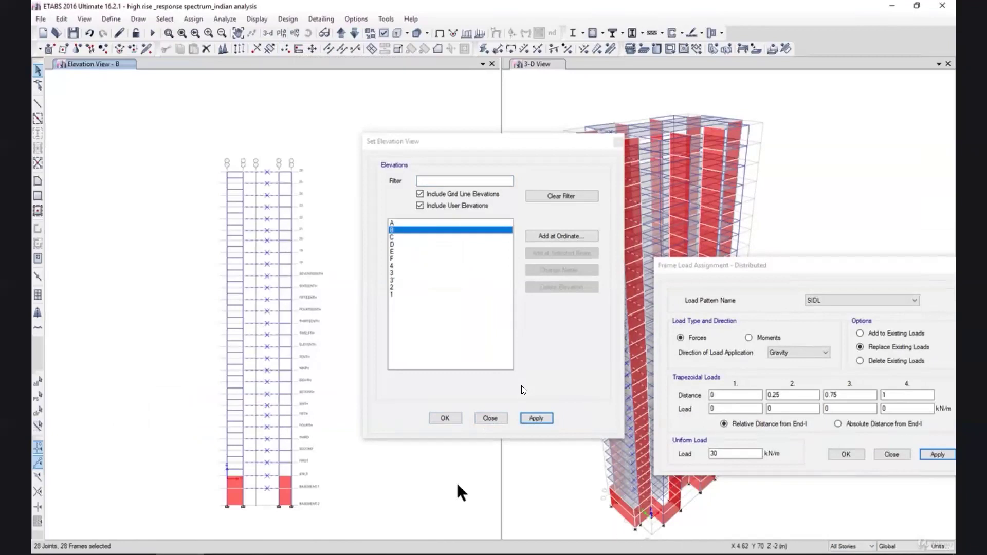
key(ctrl+q)
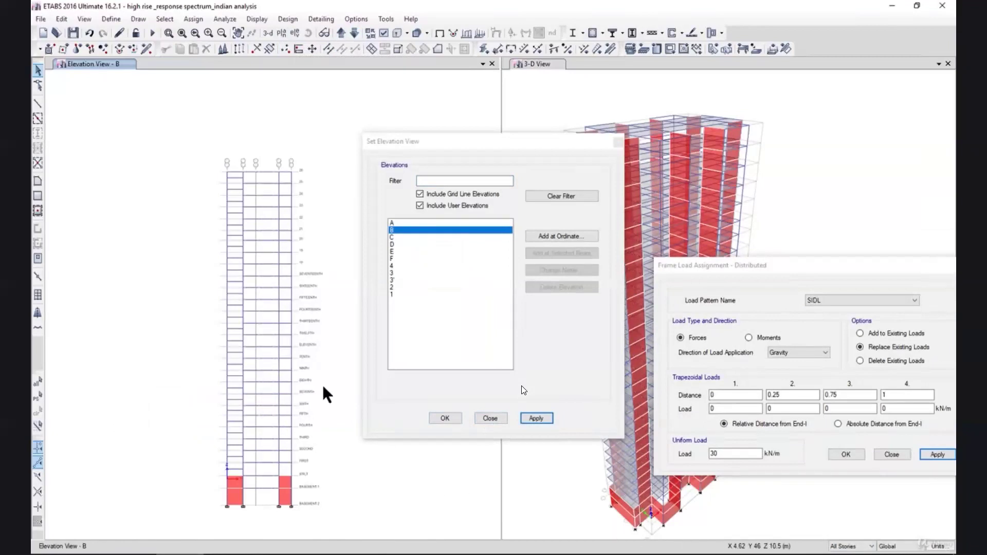
Open the plan view of story 18 and dismiss the elevation selection.
click(281, 32)
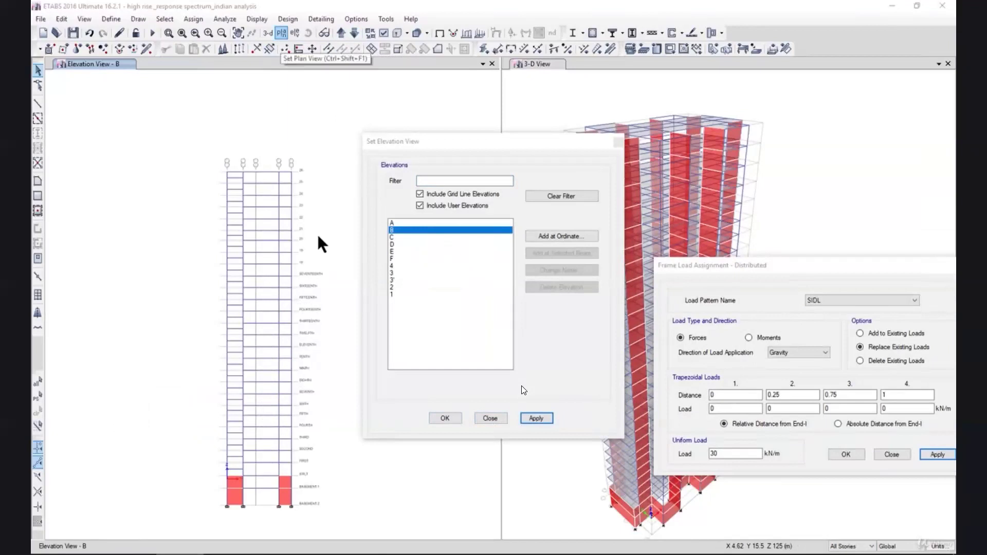
click(444, 306)
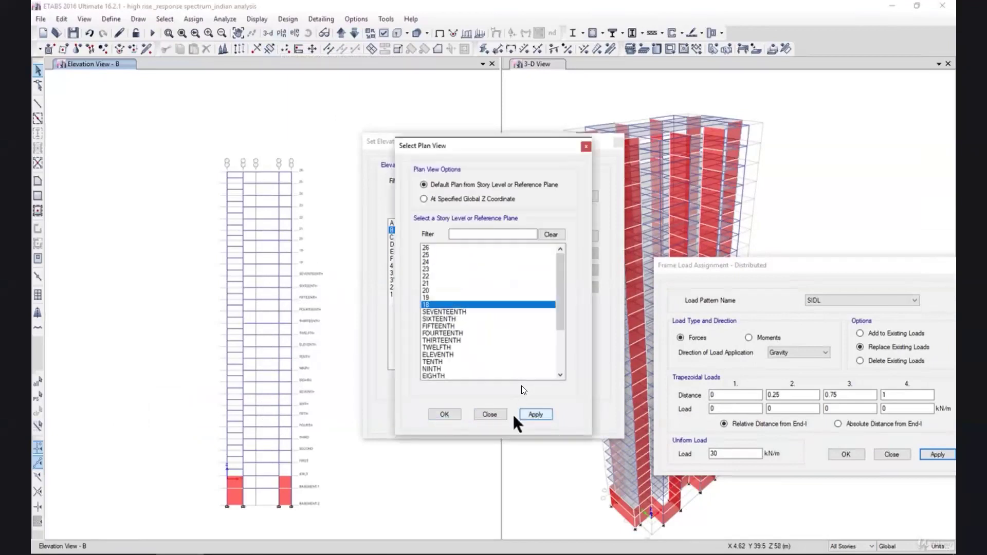
click(522, 416)
click(489, 414)
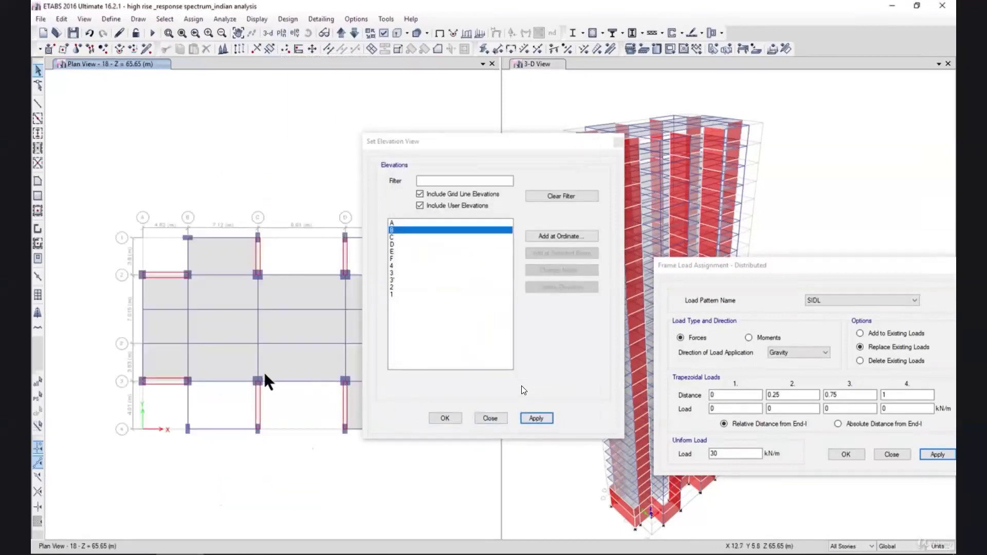
click(477, 422)
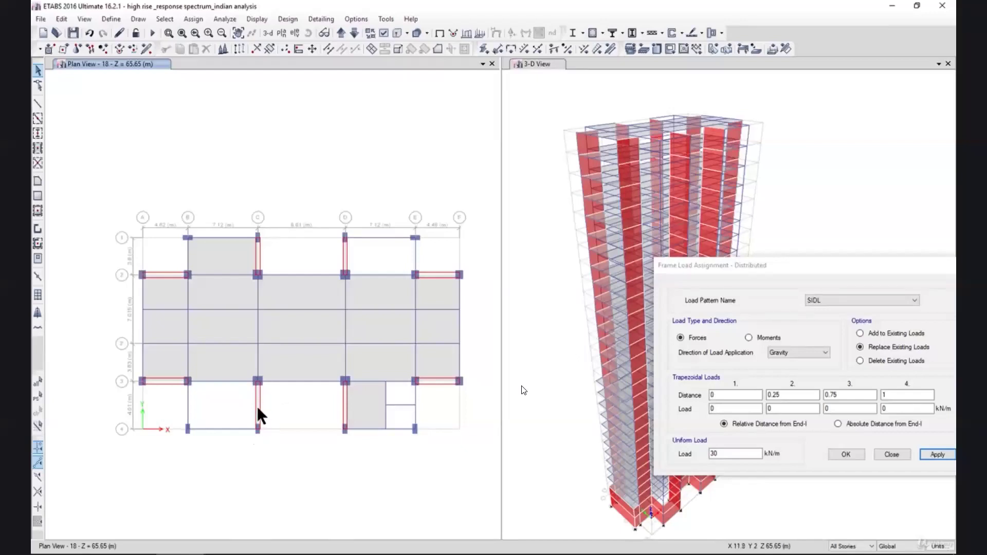
Switch to Excel and enter the span 4.91 beside the SIDL value in G58, checking it against the ETABS plan.
mouse_move(355, 553)
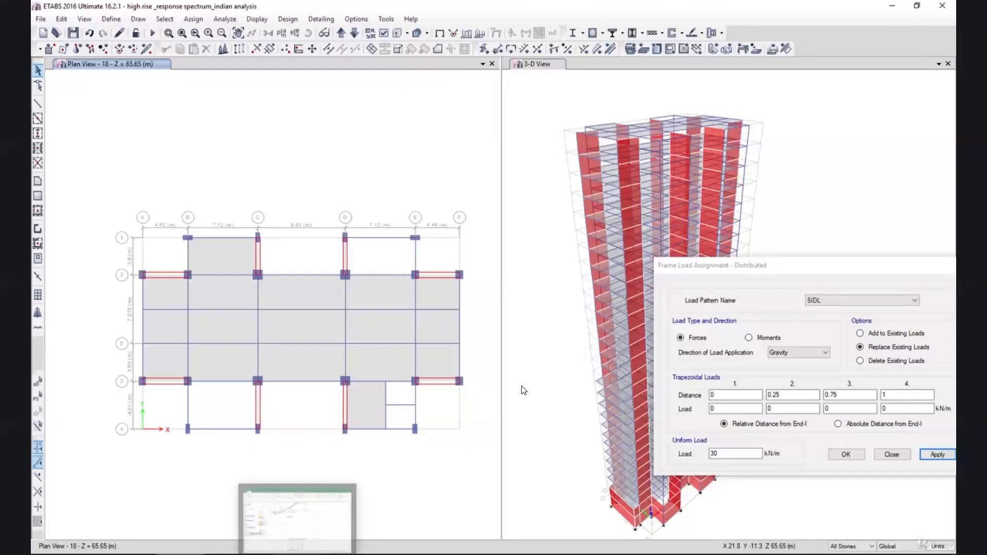
click(308, 552)
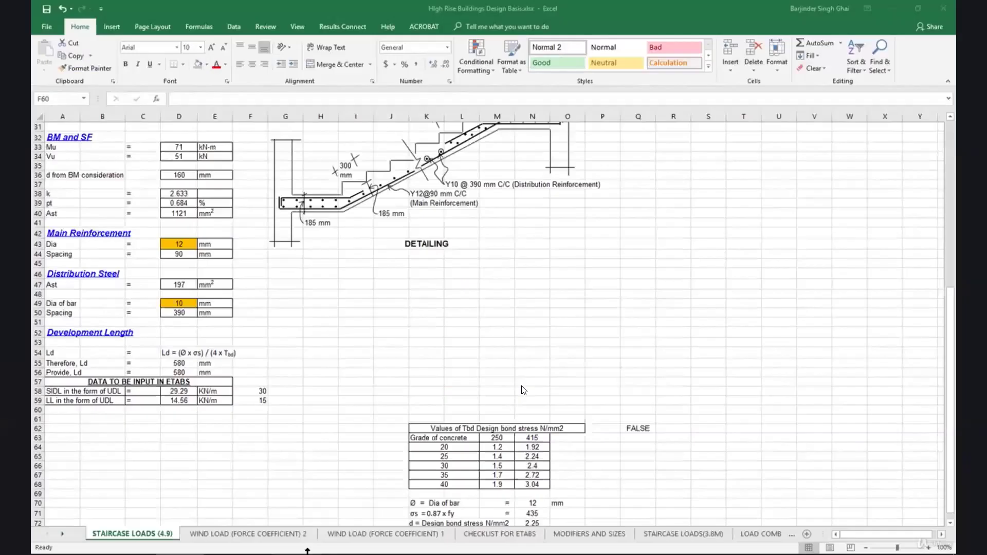
click(288, 391)
key(alt+Tab)
key(alt+Tab)
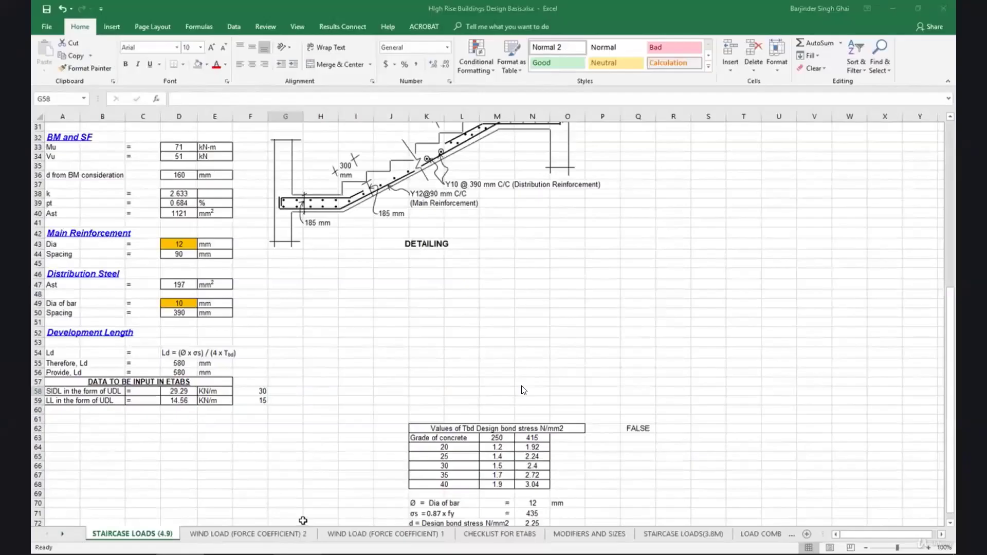
text(4.)
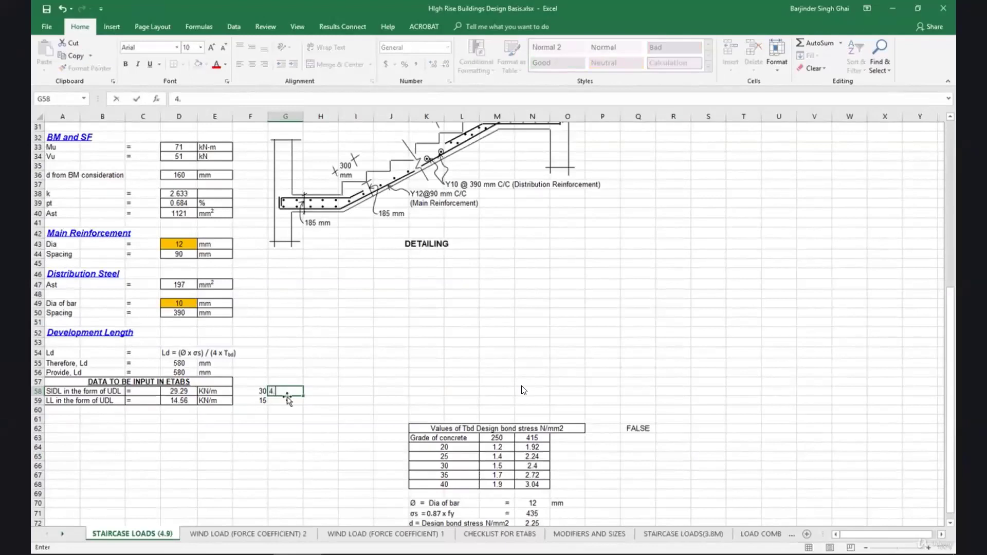
text(91)
Calculate the staircase beam's SIDL end reaction in H58 with the formula =F58*G58/2.
click(314, 393)
text(=)
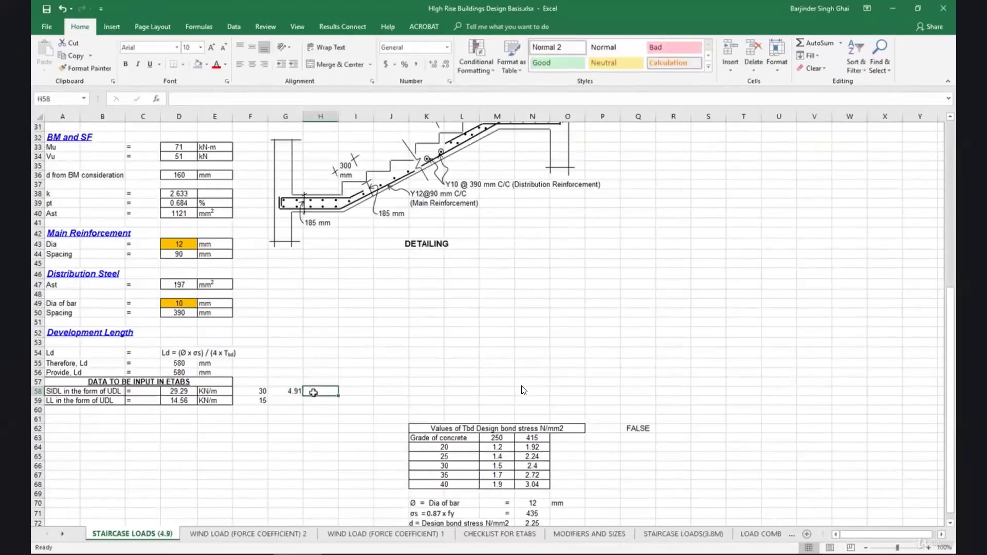
click(266, 392)
text(*)
click(278, 389)
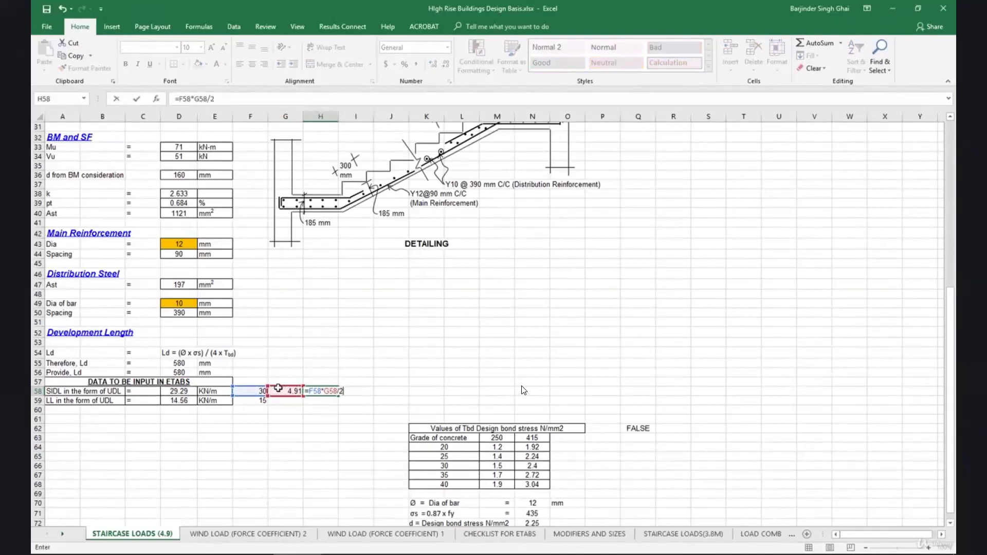
text(/2)
key(Return)
click(324, 392)
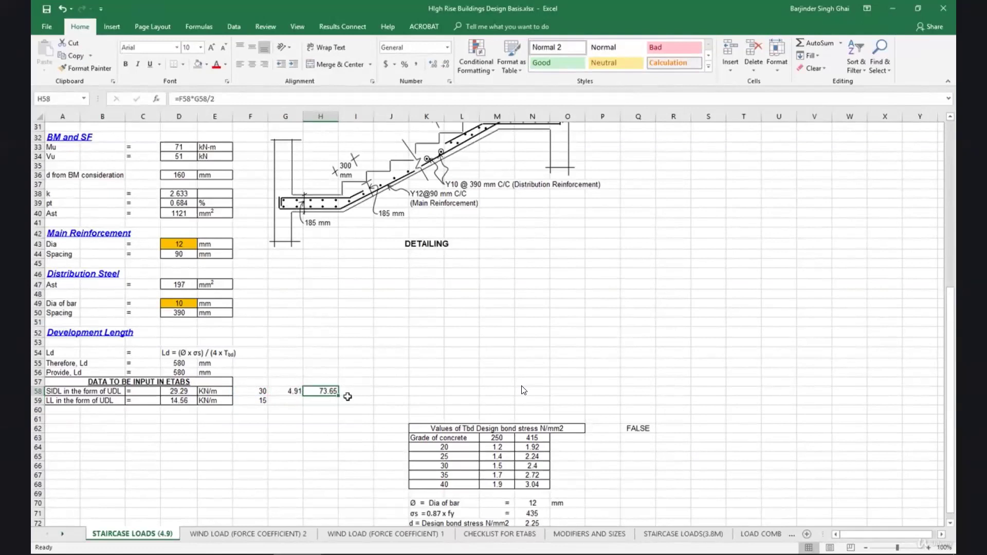
Switch to ETABS and assign a Force Global Z of -74 kN in the SIDL pattern to joints C-3 and C-4 on all stories, replacing existing loads.
key(alt+Tab)
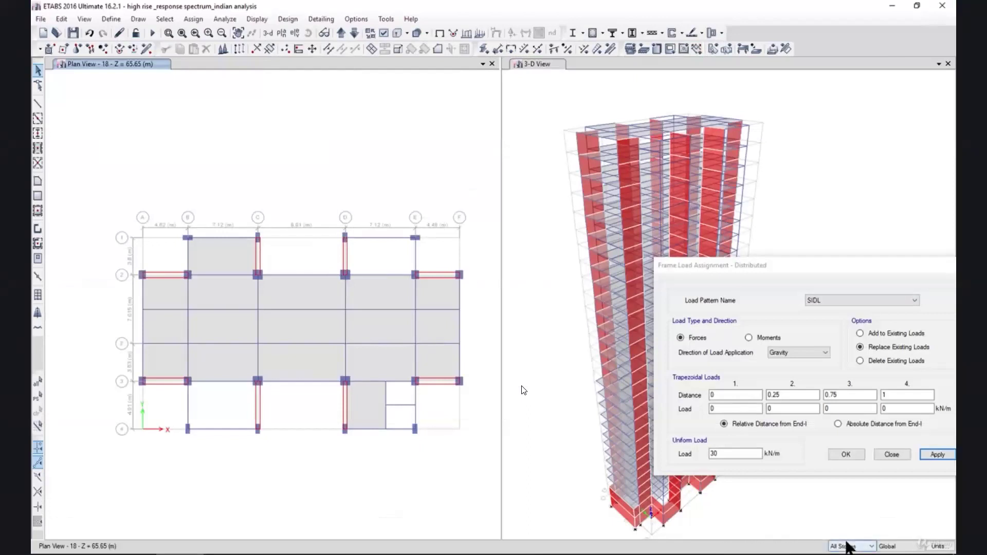
click(257, 381)
click(258, 430)
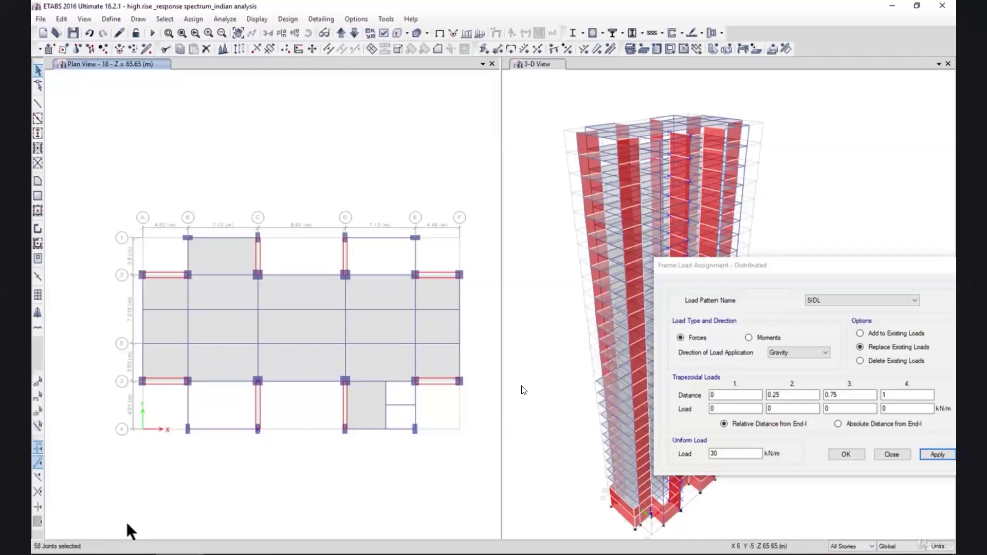
click(193, 19)
mouse_move(260, 108)
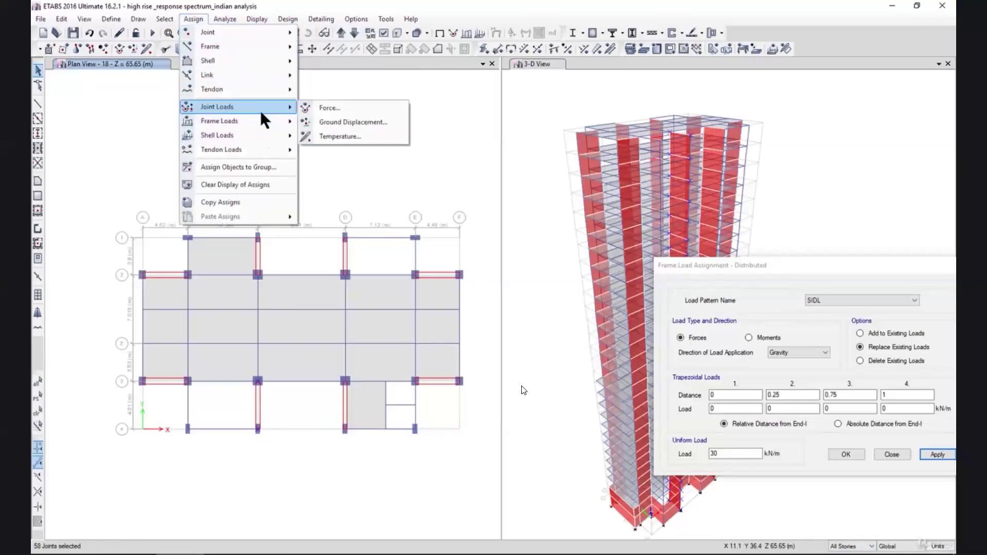
click(335, 107)
key(Tab)
key(Tab)
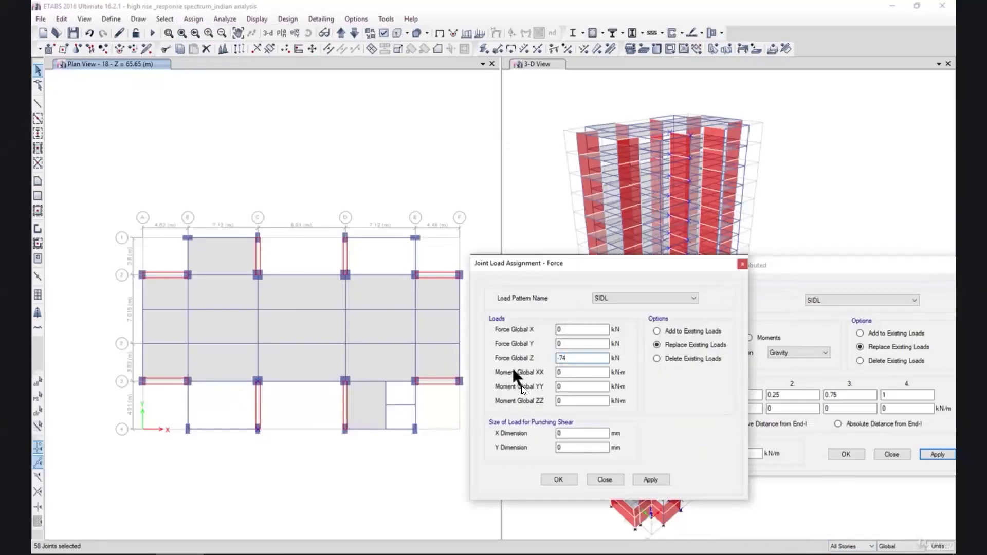
click(325, 553)
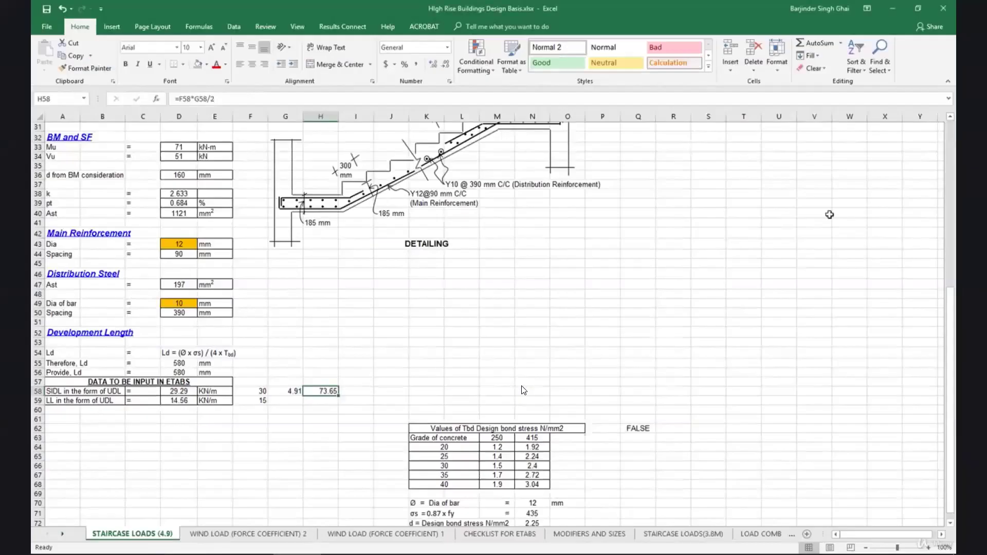
click(892, 9)
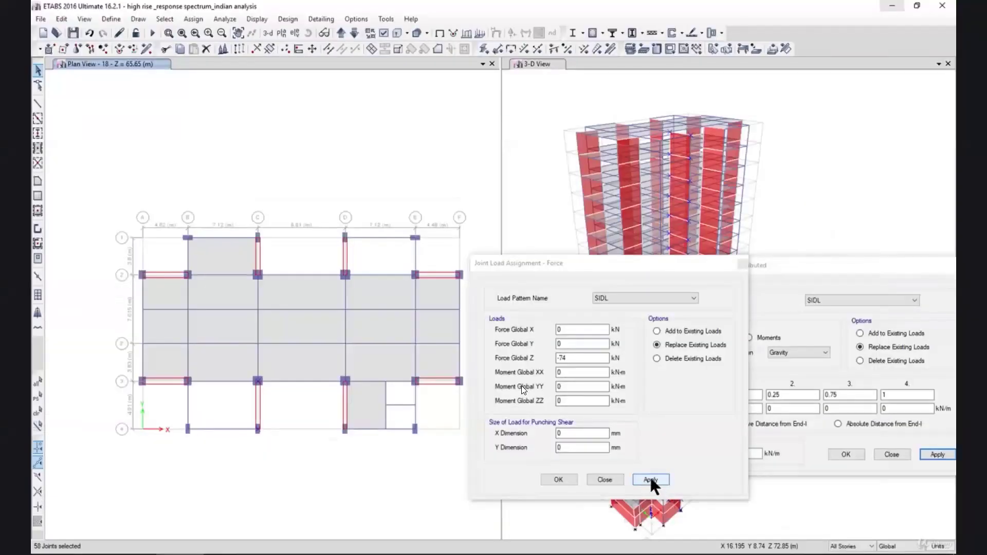
click(650, 479)
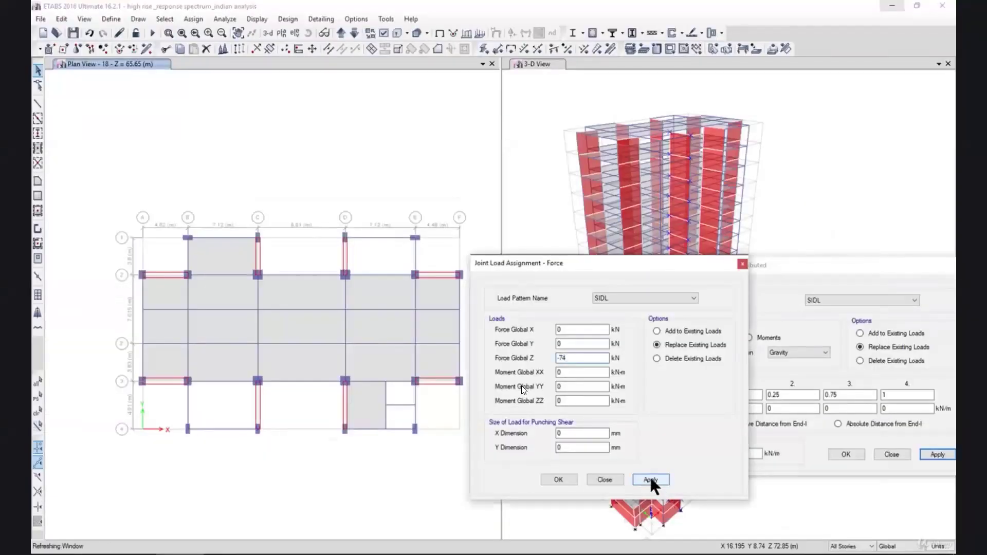
Display the SIDL joint forces with their loading values in the 3-D view.
click(523, 134)
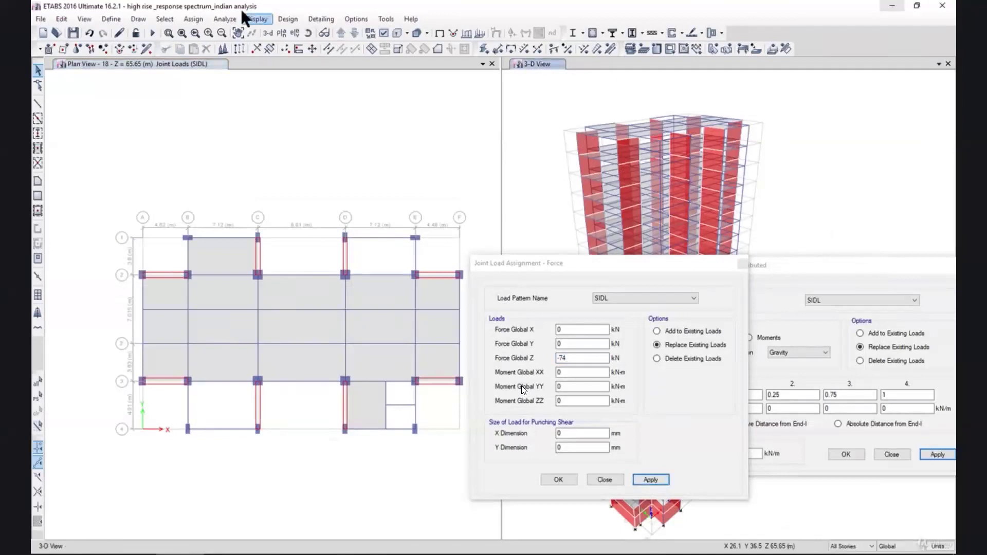
click(256, 19)
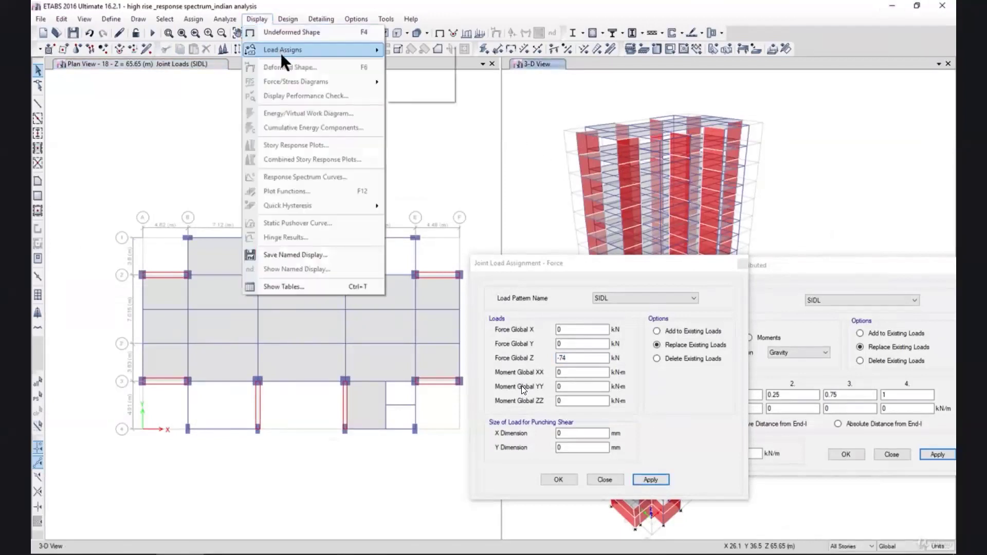
mouse_move(355, 48)
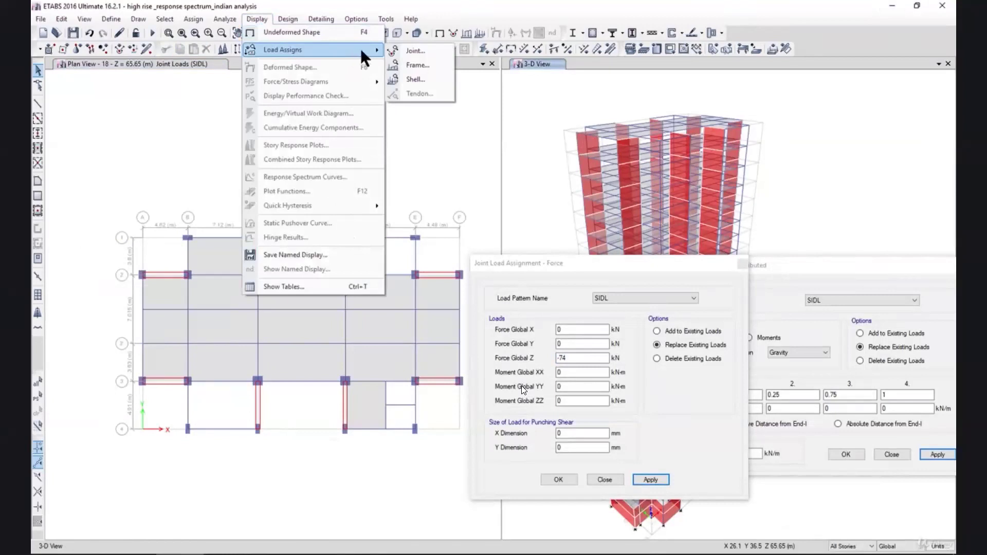
click(473, 174)
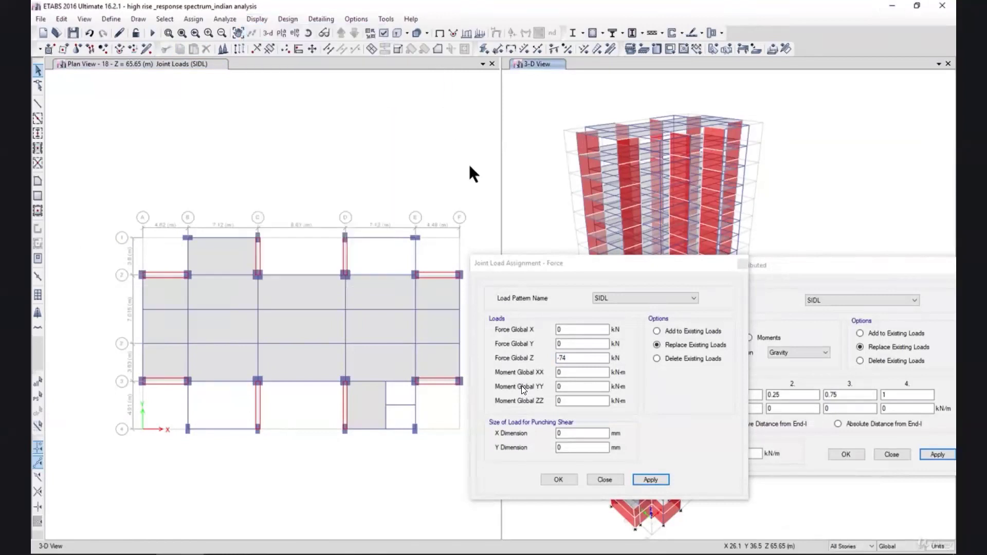
click(874, 411)
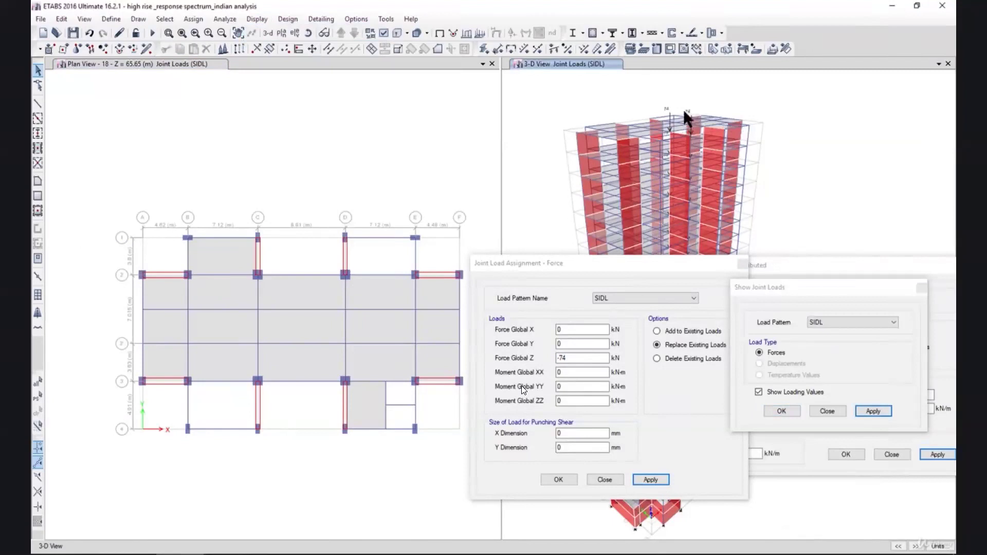
Close the joint load display settings and return the 3-D view to the undeformed shape without load arrows.
click(827, 411)
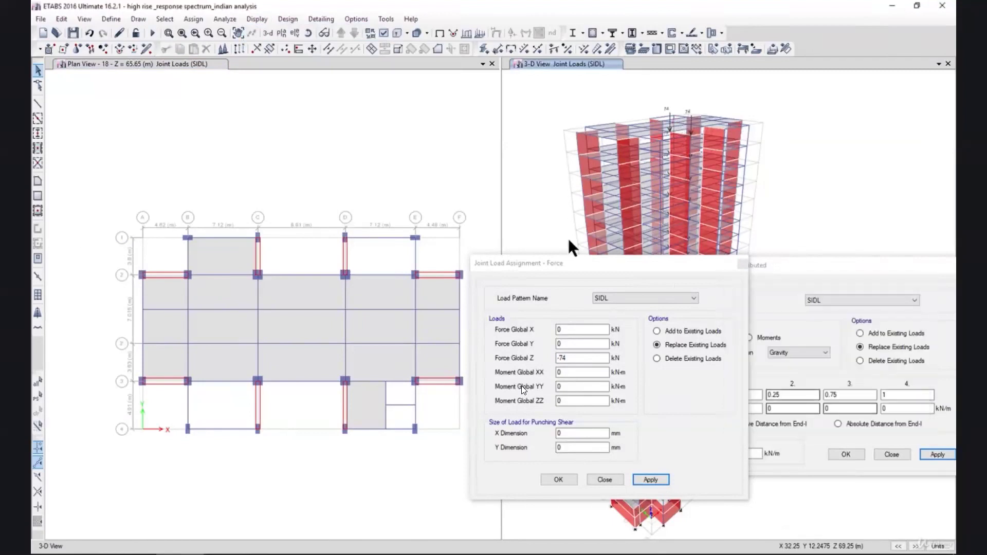
click(257, 18)
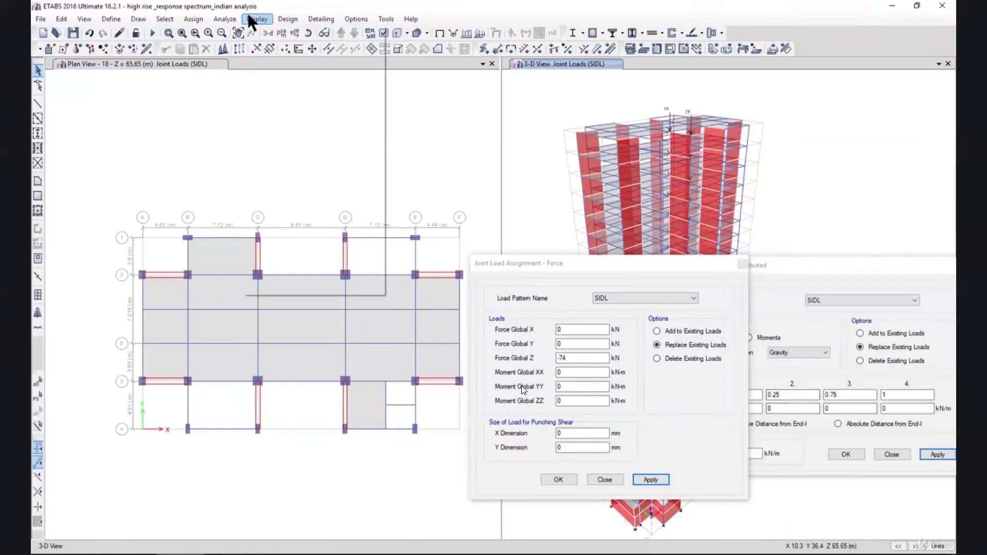
click(348, 132)
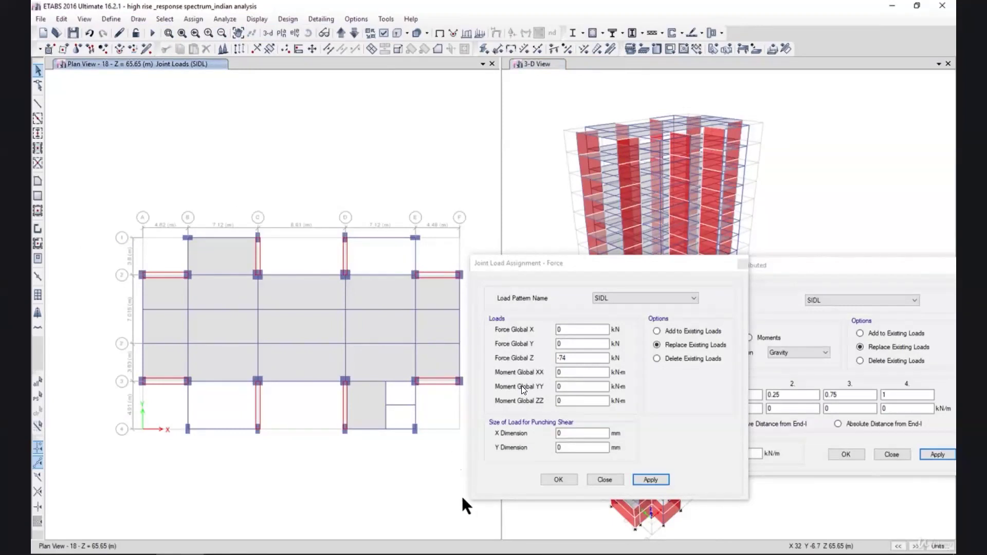
Switch to AutoCAD and examine the staircase bay between grids D and E on the 21 Storey Building floor plan.
click(463, 554)
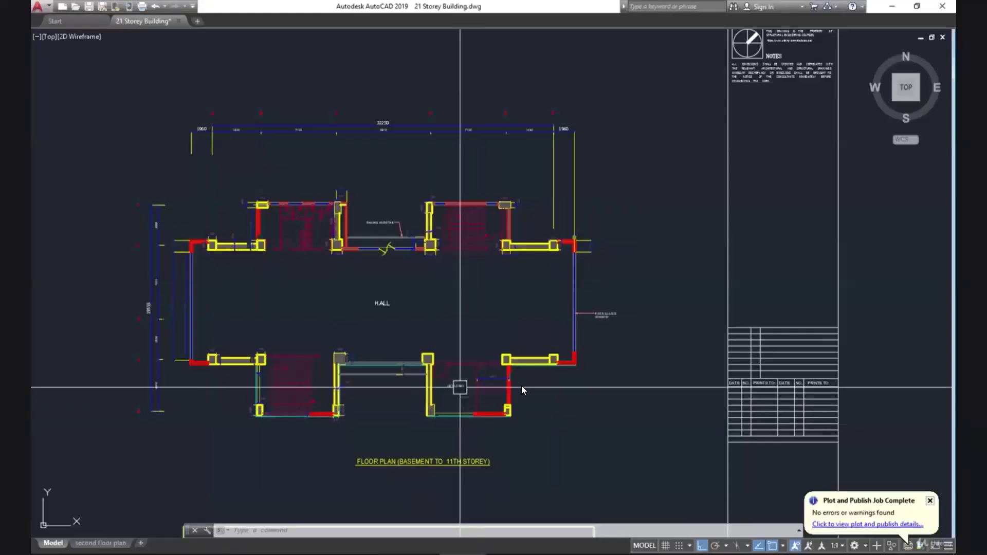
scroll(458, 385, down, 3)
scroll(472, 310, up, 3)
scroll(491, 280, up, 2)
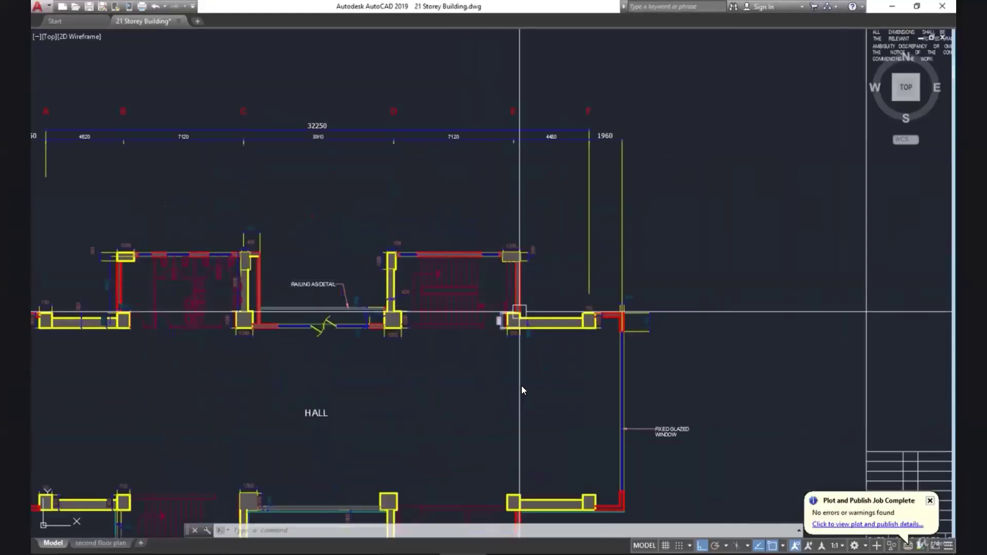
mouse_move(478, 278)
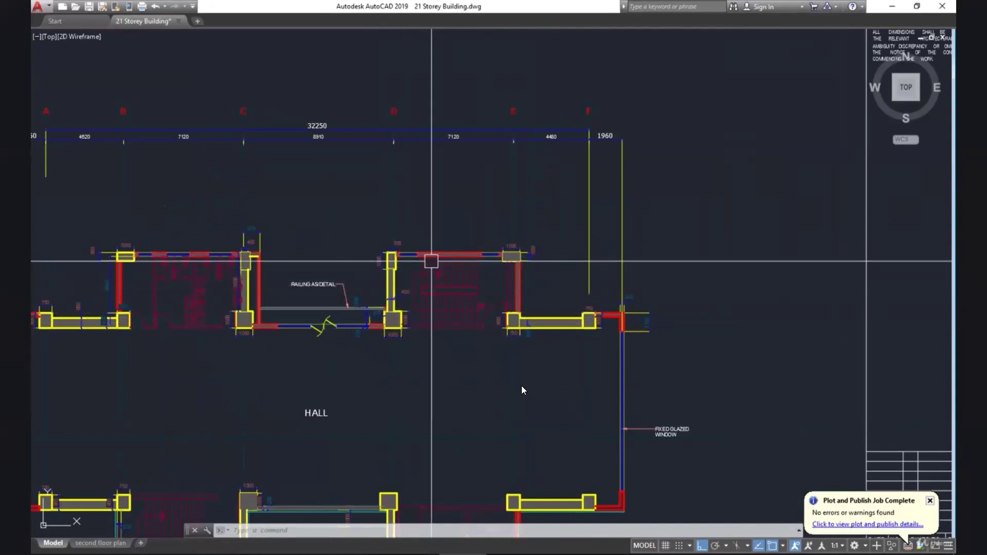
Switch to Excel and set the span to 3.8 for both SIDL and LL in H58 and H59 of the STAIRCASE LOADS(3.8M) sheet.
click(298, 552)
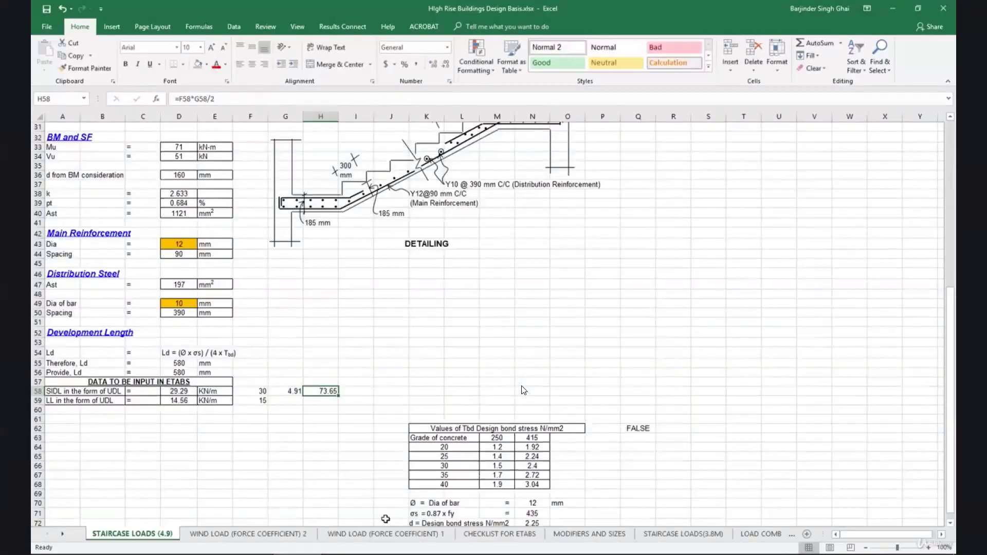
click(657, 533)
scroll(282, 290, down, 8)
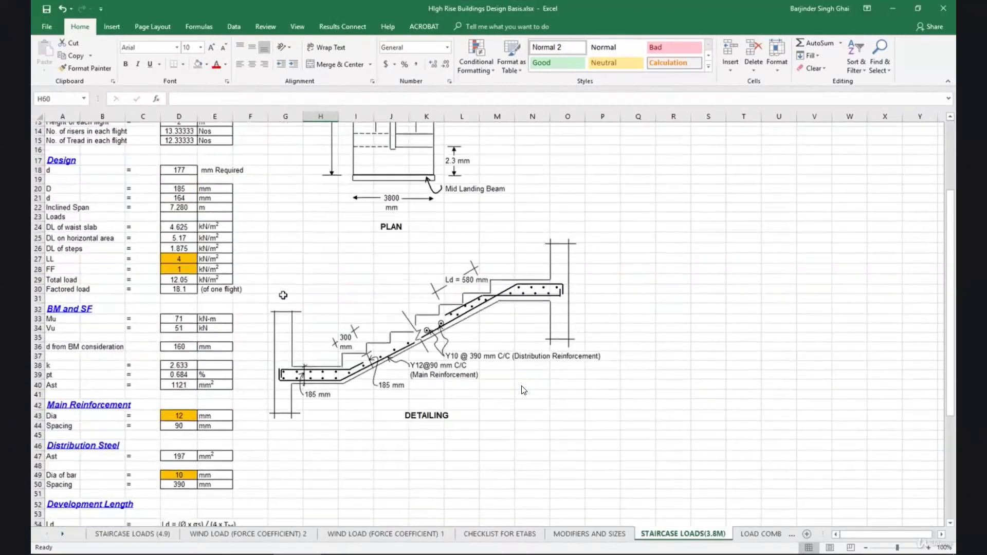
click(323, 455)
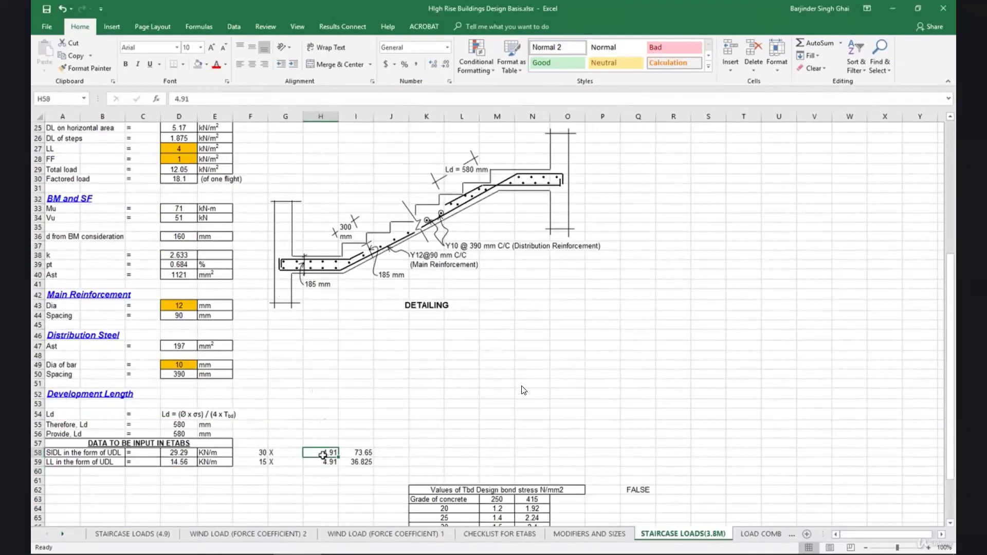
text(3.8)
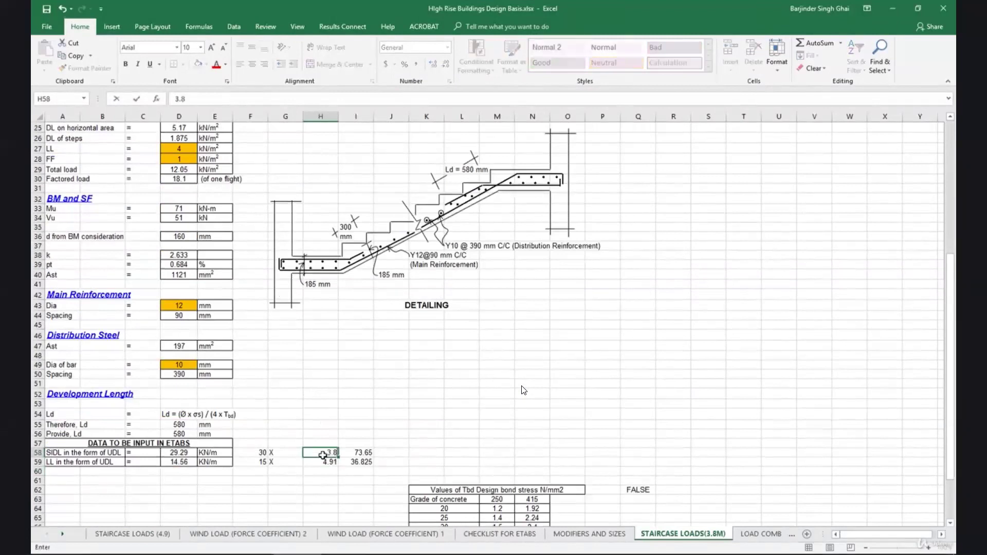
key(Return)
text(3.8)
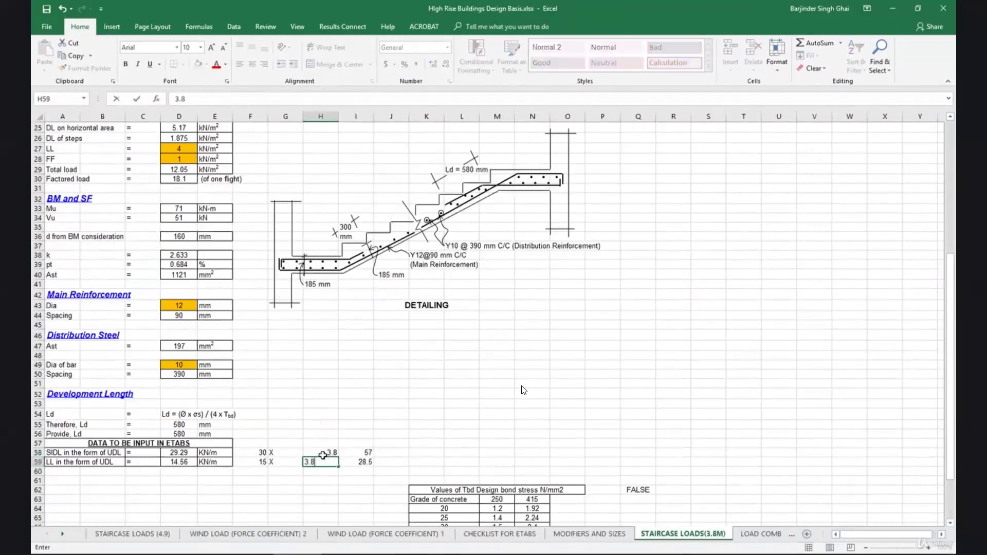
key(Return)
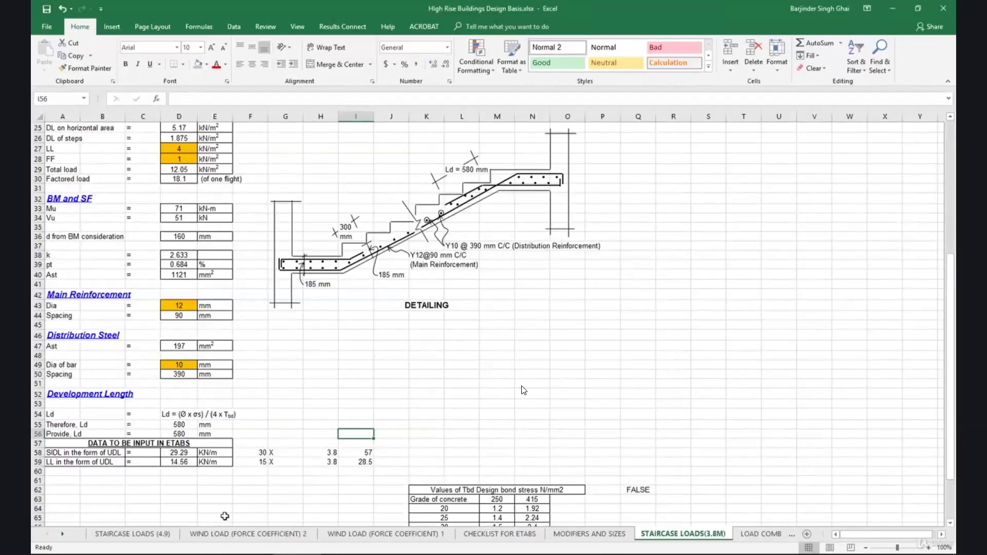
Switch to ETABS and assign a 30 kN/m SIDL gravity load to the grid E beams between grids 1 and 2 on all stories, replacing existing loads.
click(182, 554)
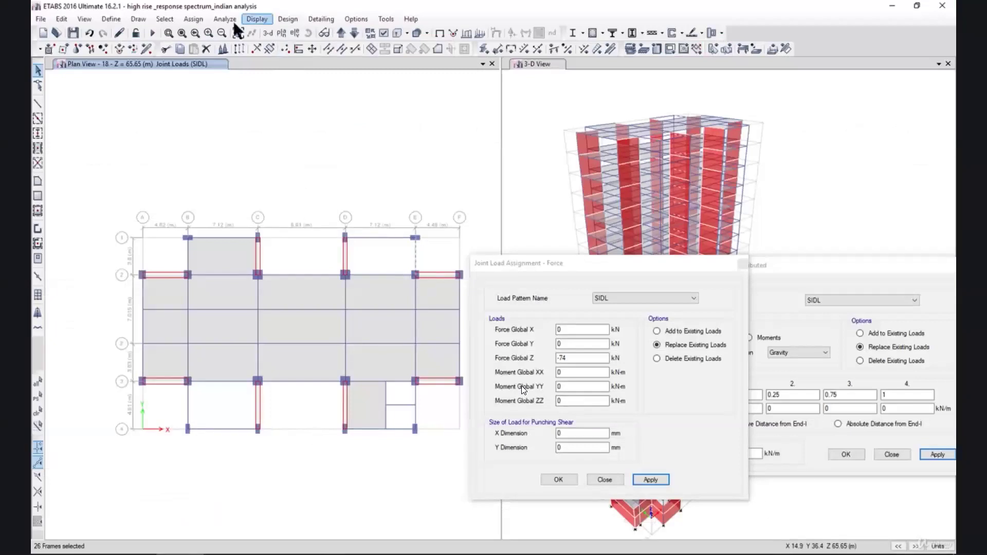
click(256, 19)
click(291, 31)
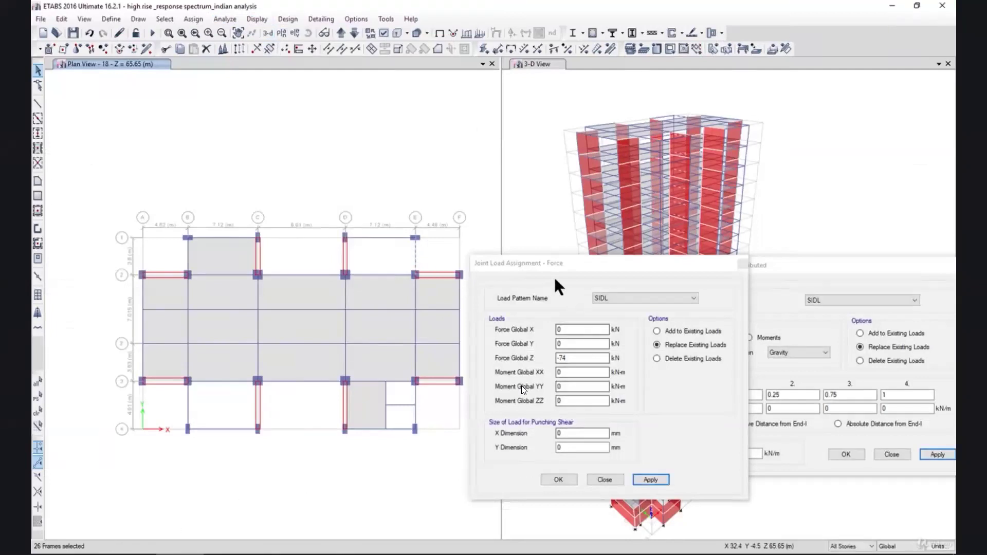
click(742, 263)
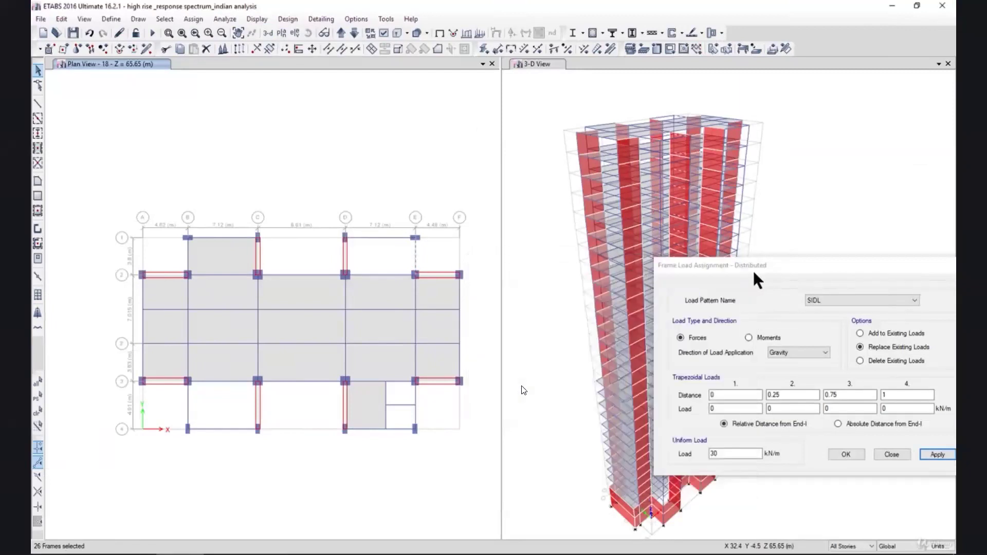
click(720, 454)
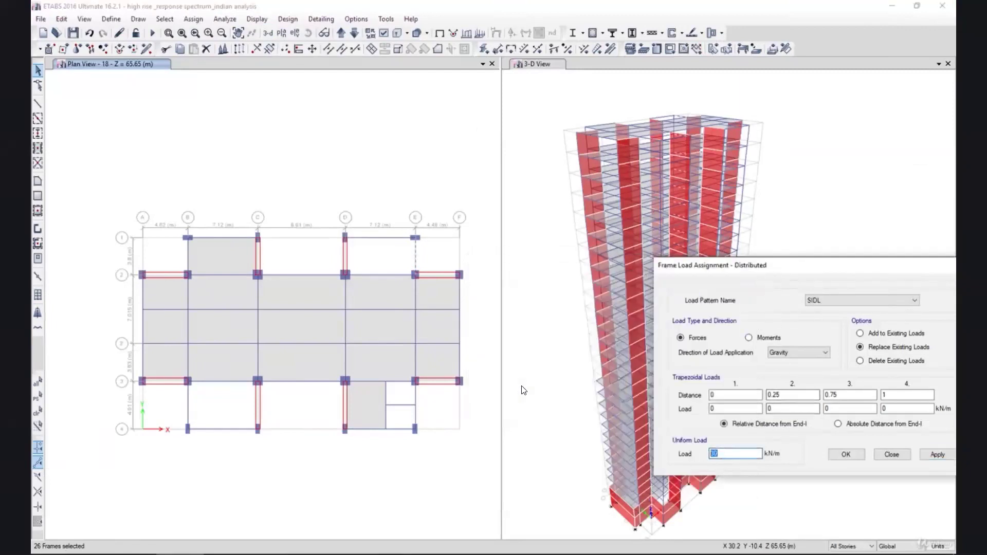
key(alt+Tab)
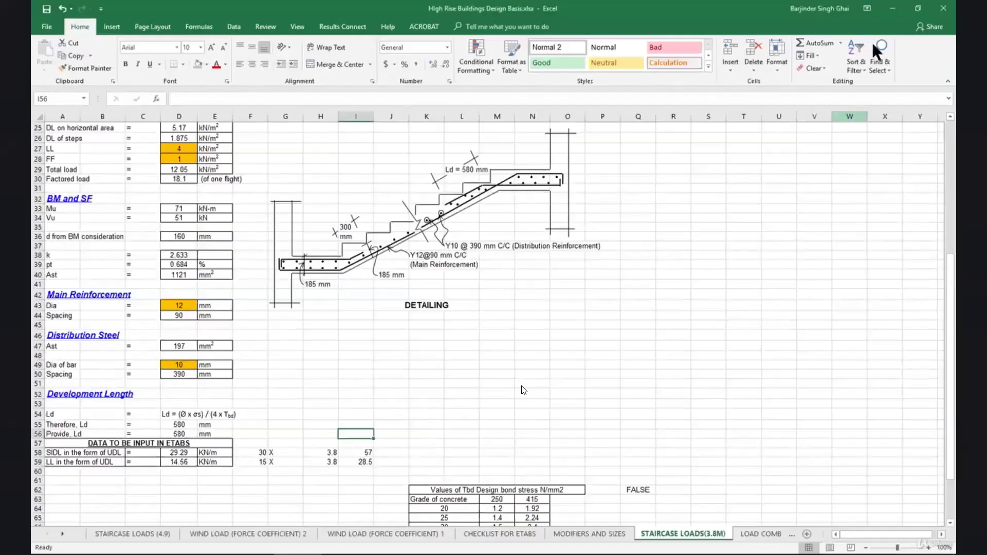
key(alt+Tab)
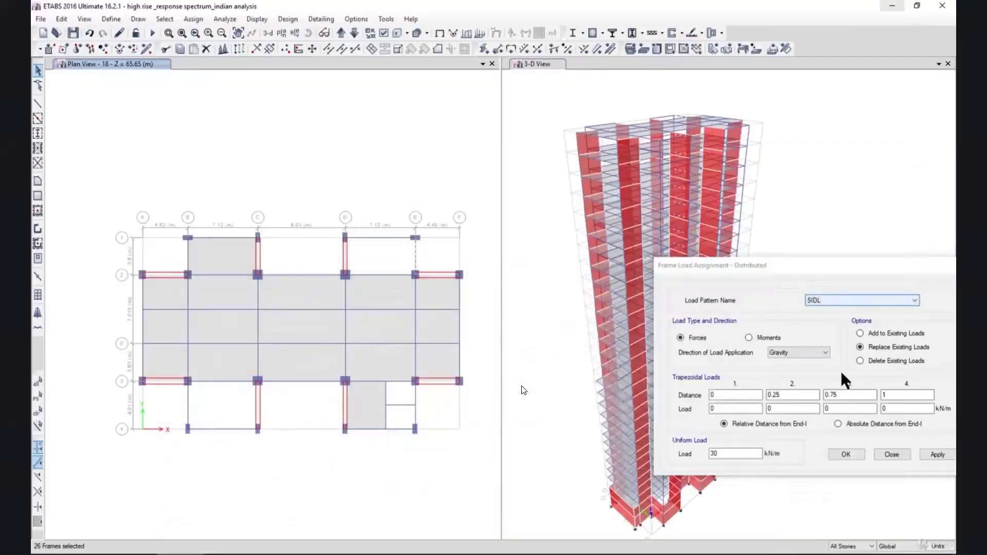
click(938, 454)
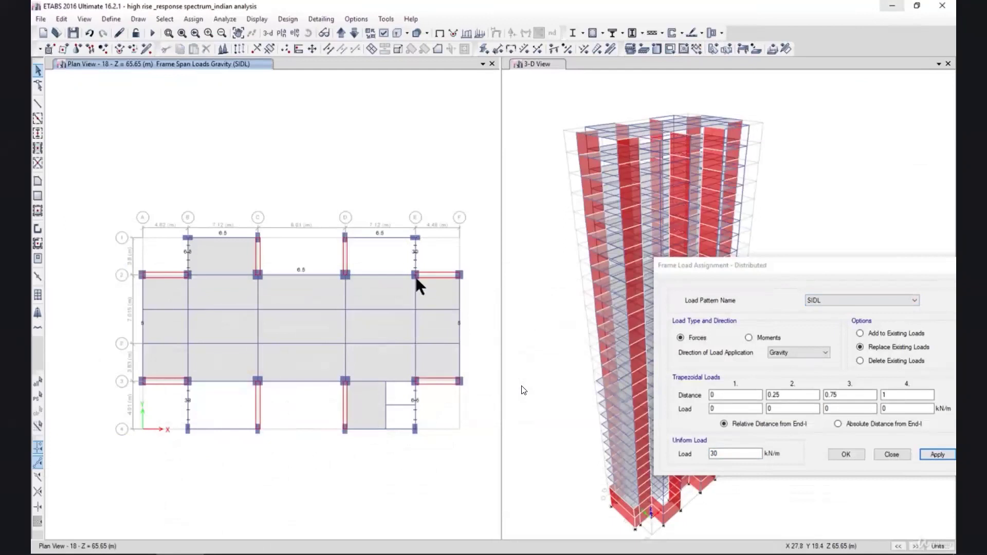
Assign a Force Global Z of -57 kN in the SIDL pattern to joints D-1 and D-2 on all stories, replacing existing loads.
click(344, 237)
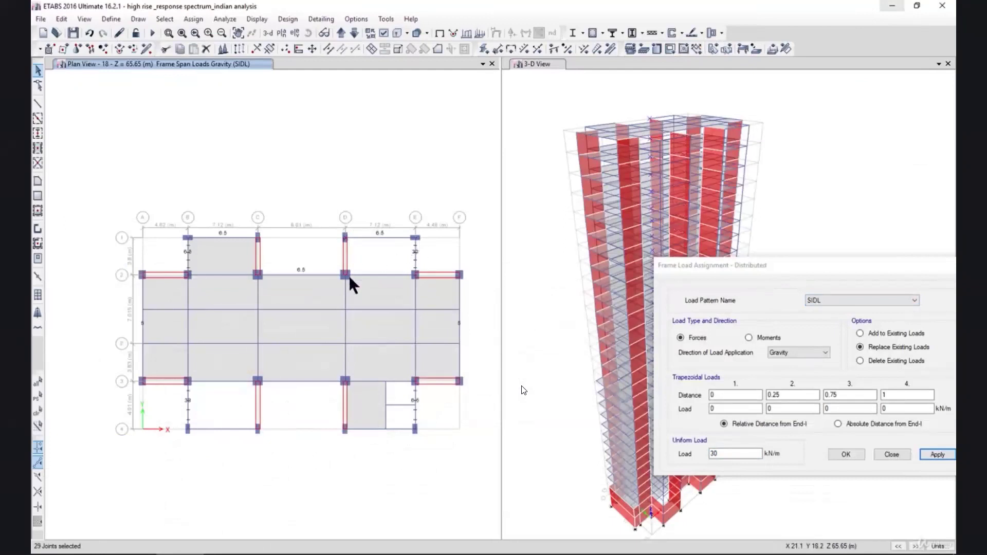
click(345, 275)
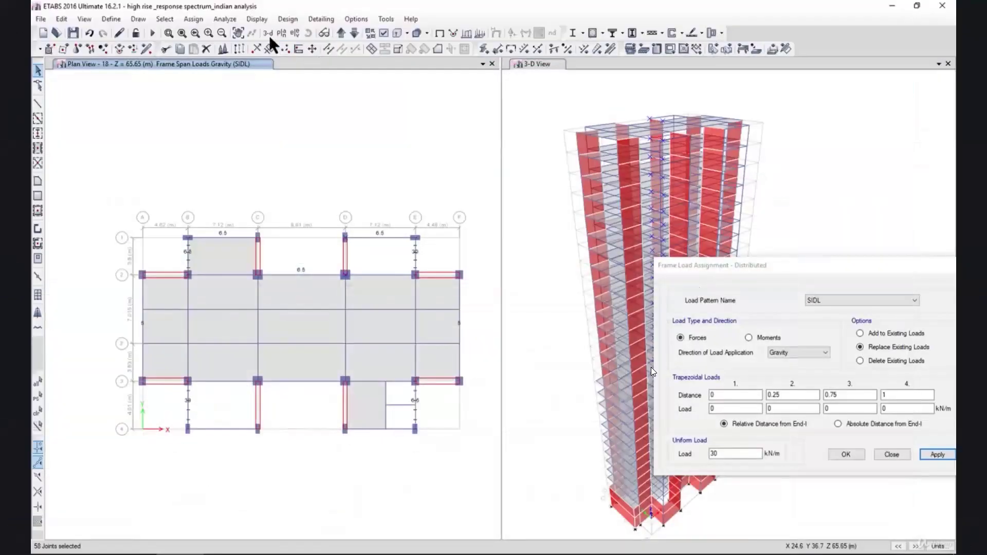
click(194, 19)
mouse_move(254, 108)
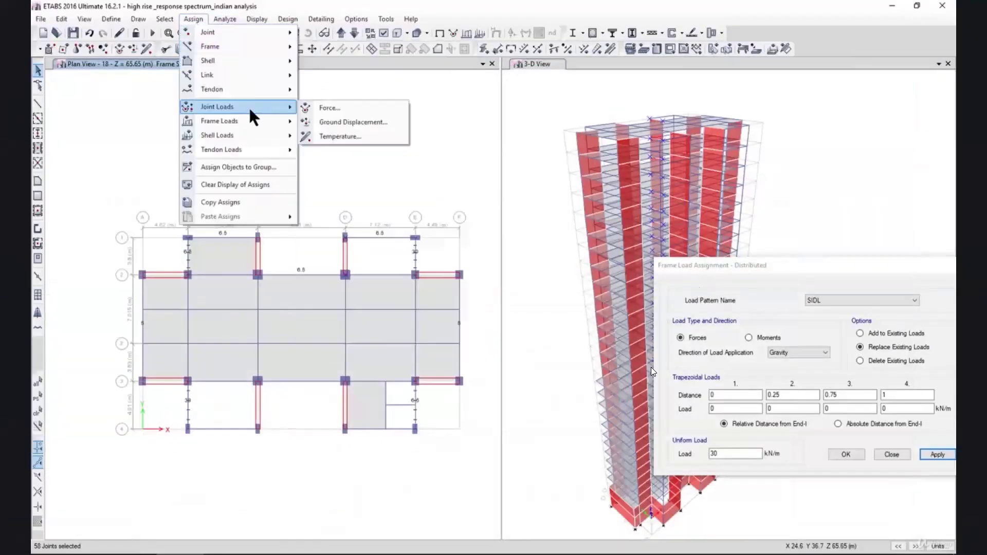
click(344, 108)
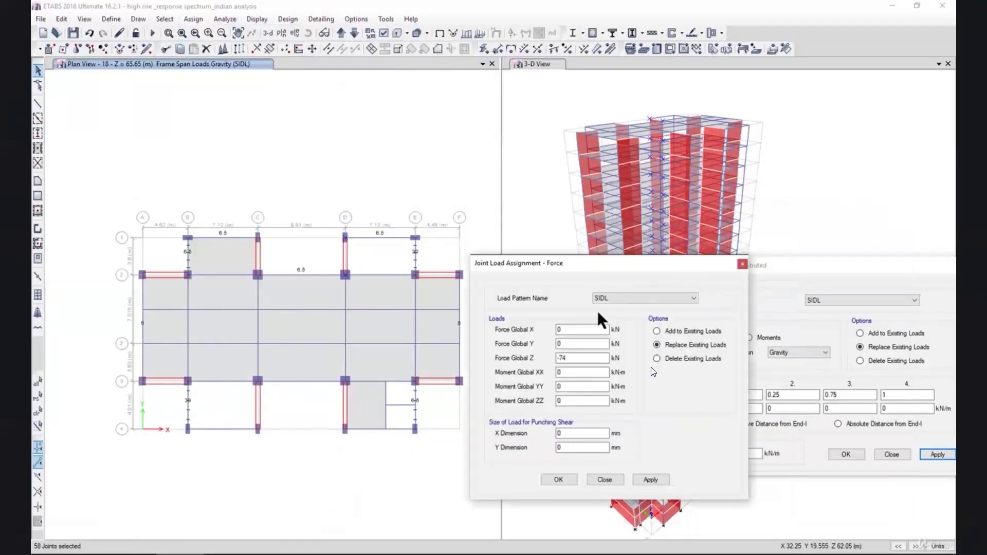
drag(578, 360, 521, 364)
click(298, 554)
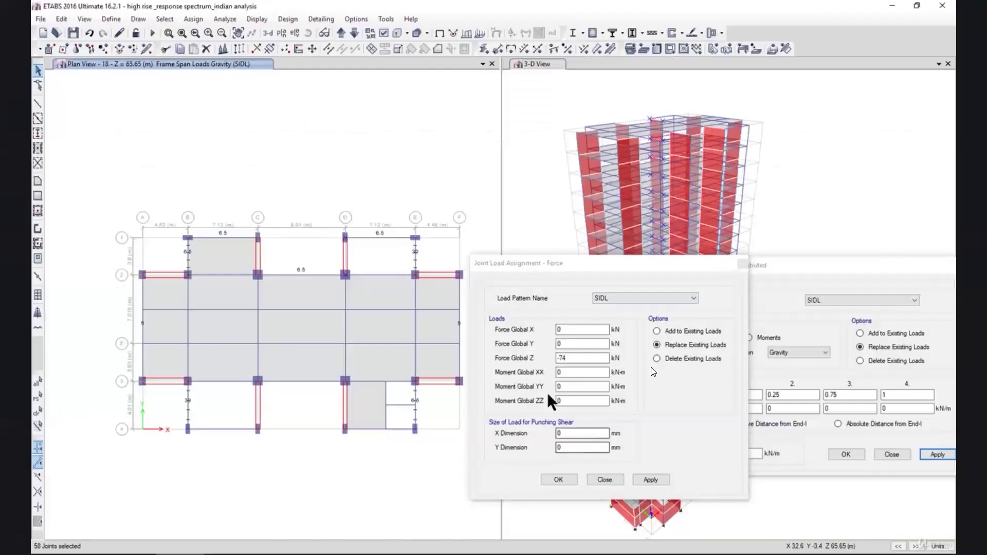
drag(575, 358, 527, 358)
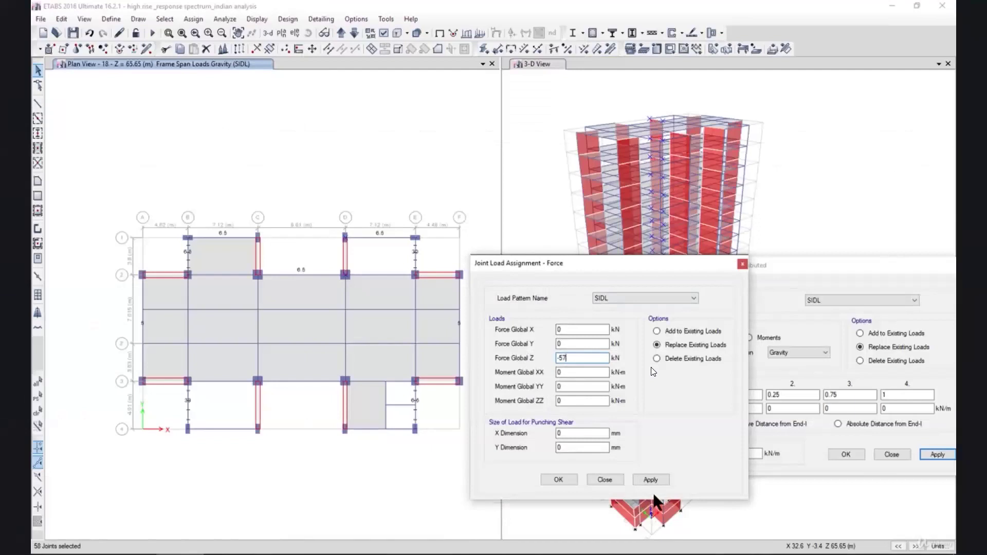
click(651, 479)
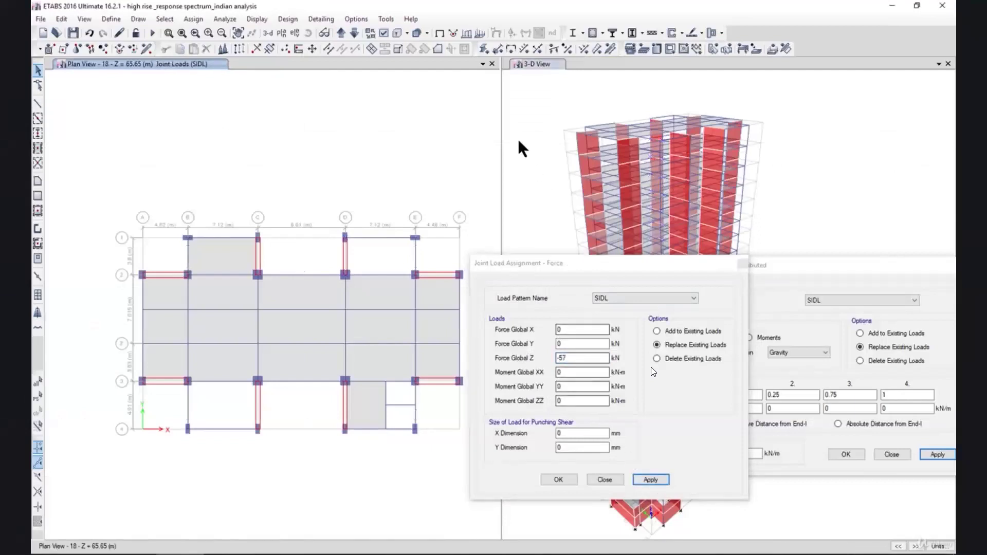
Show the SIDL joint forces with loading values in the 3-D view to check the loads at D-1 and D-2.
click(257, 19)
mouse_move(302, 51)
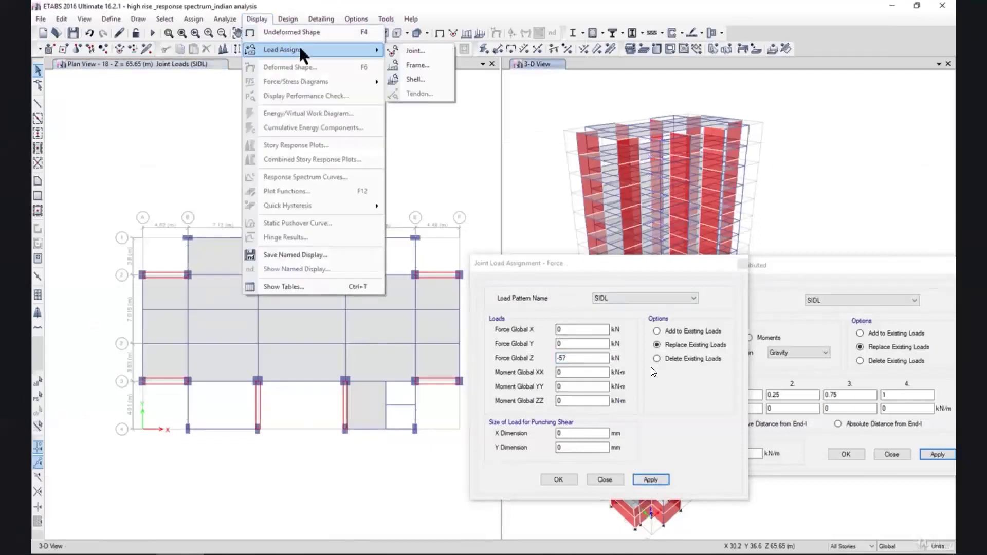
click(417, 51)
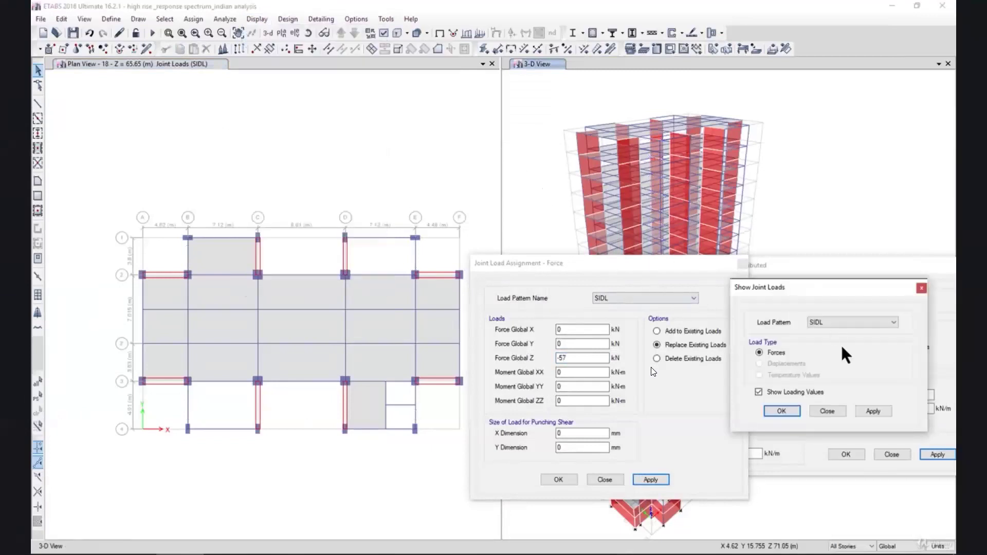
click(874, 414)
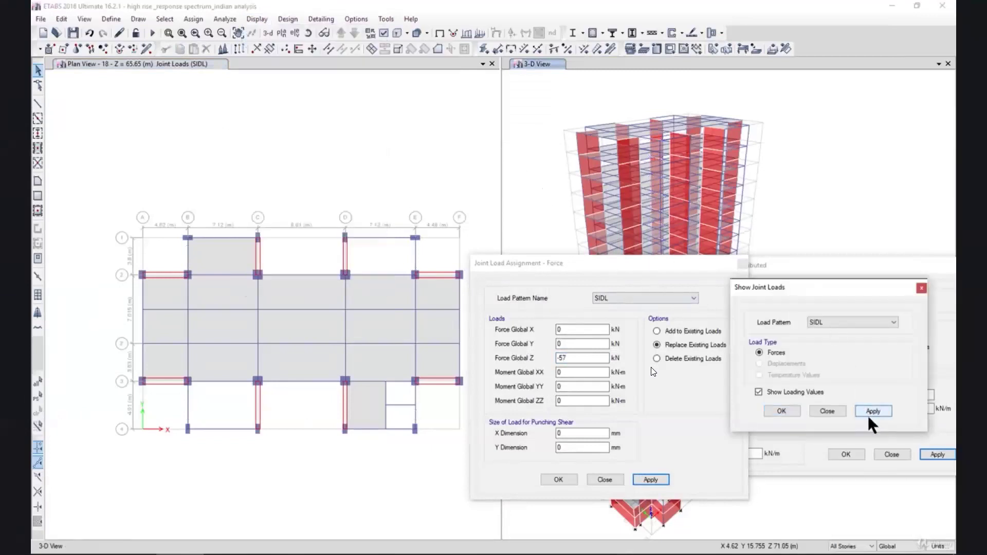
click(829, 411)
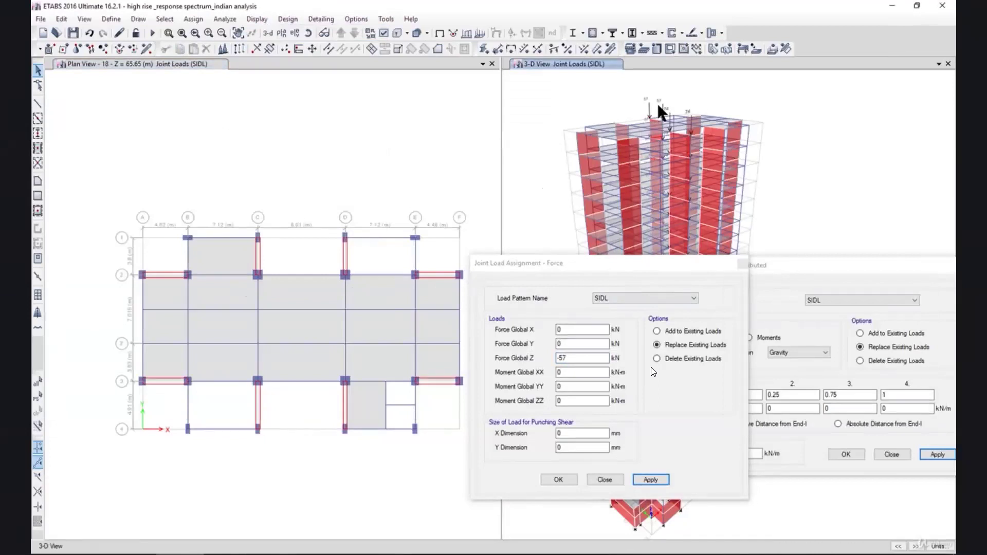
Switch to Excel and review the live load UDL and its end reaction on the STAIRCASE LOADS (4.9) sheet.
key(alt+Tab)
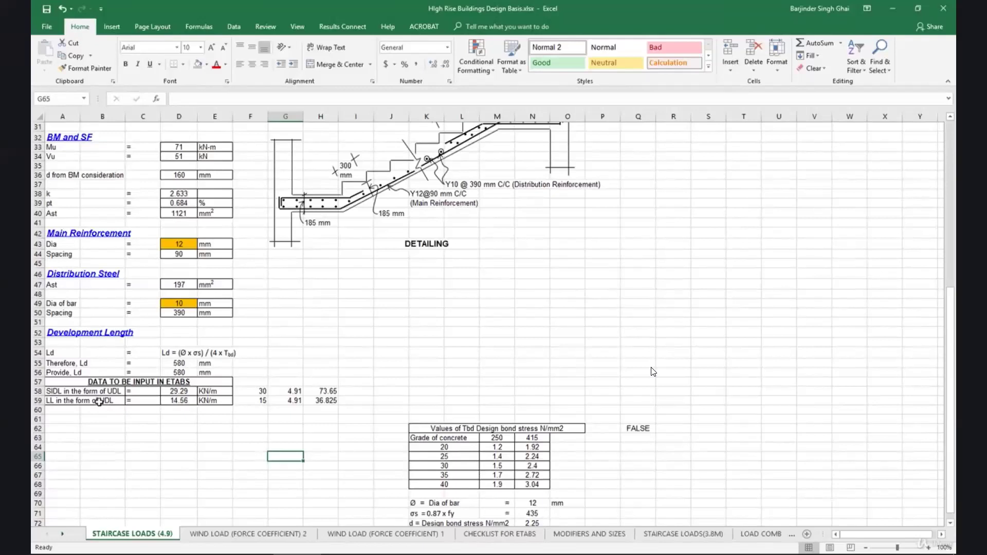
scroll(266, 329, up, 7)
click(265, 330)
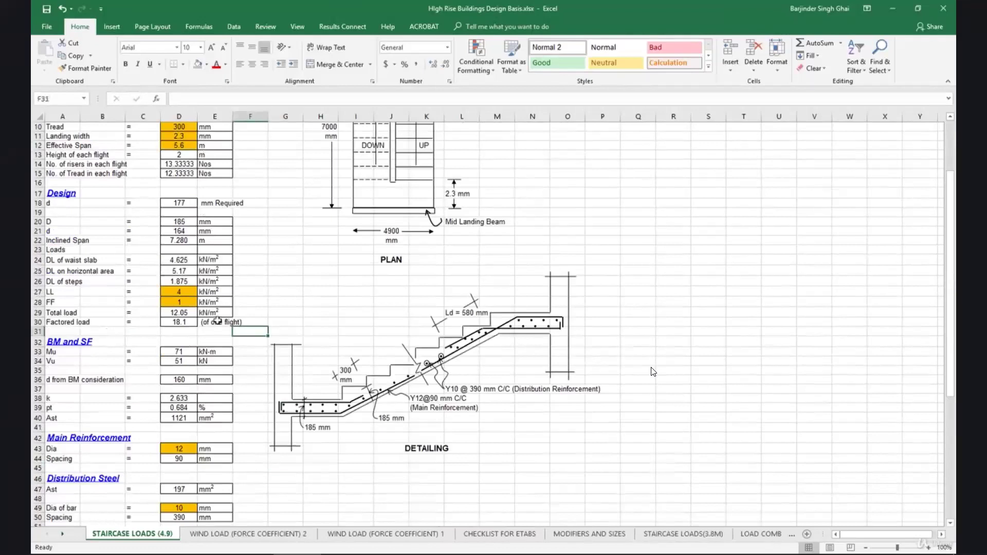
scroll(184, 307, down, 4)
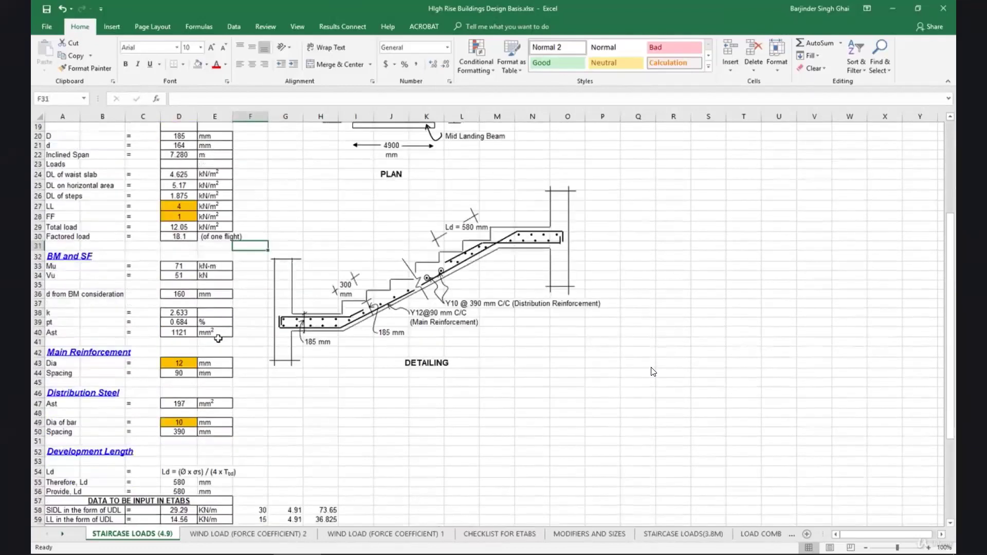
scroll(183, 412, down, 3)
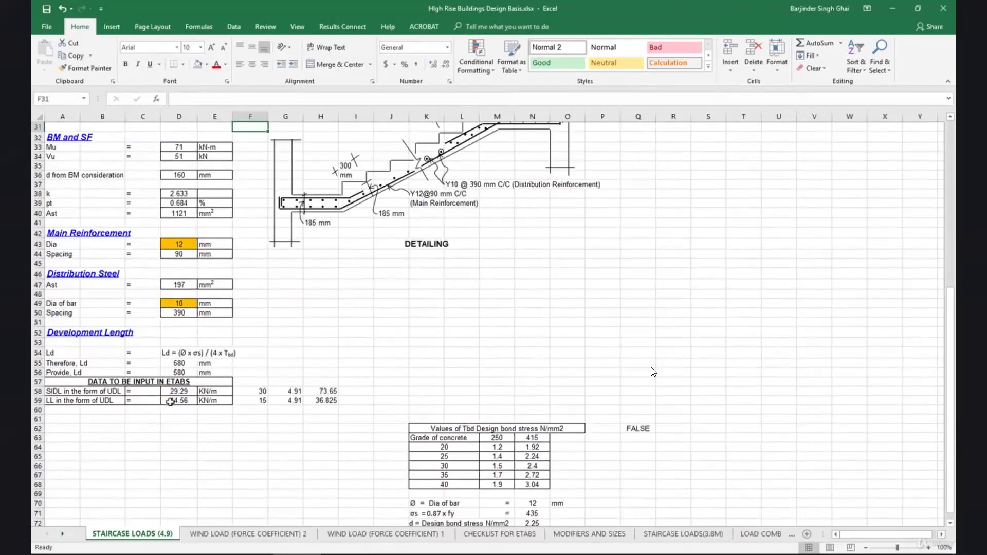
click(260, 403)
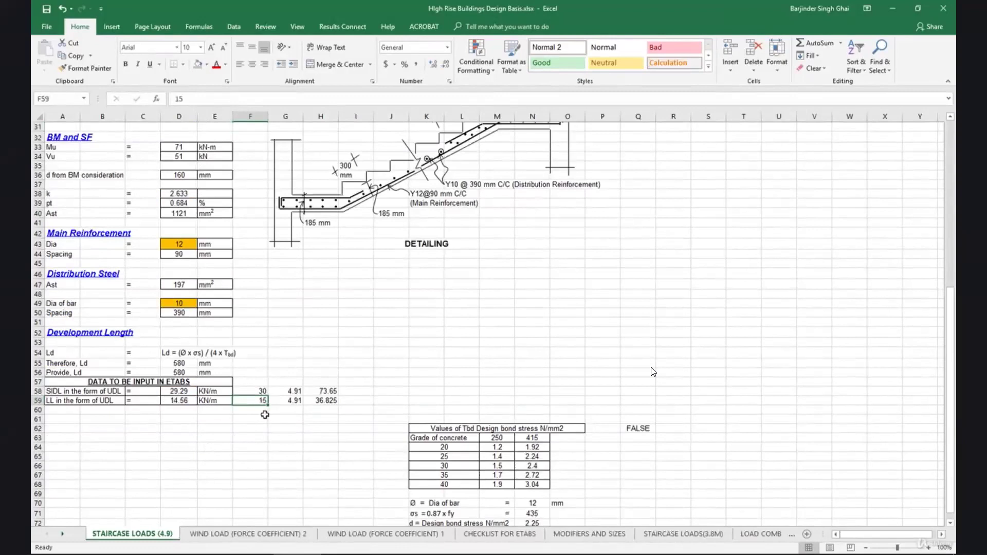
Move the STAIRCASE LOADS(3.8M) sheet directly after STAIRCASE LOADS (4.9) and compare the load values on both sheets.
click(709, 540)
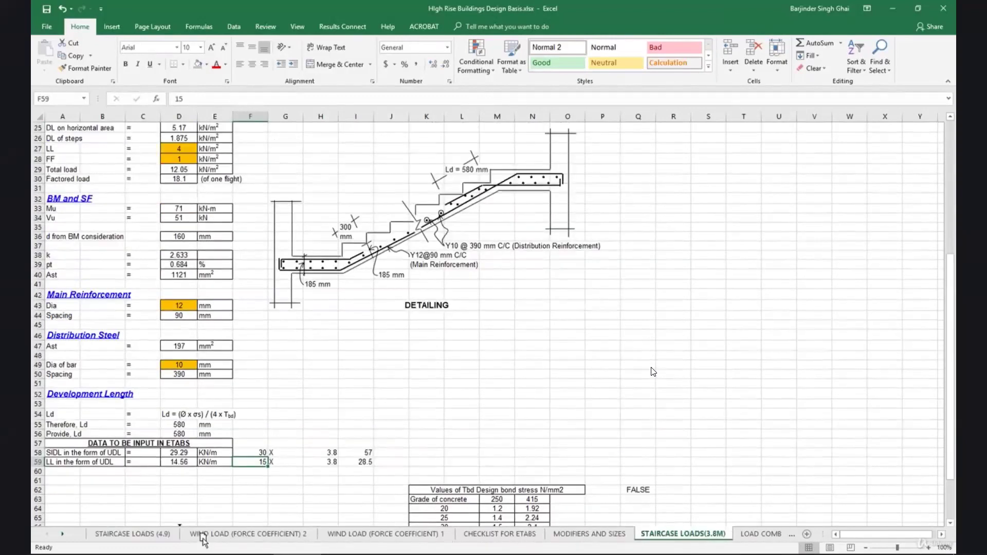
drag(202, 538, 236, 523)
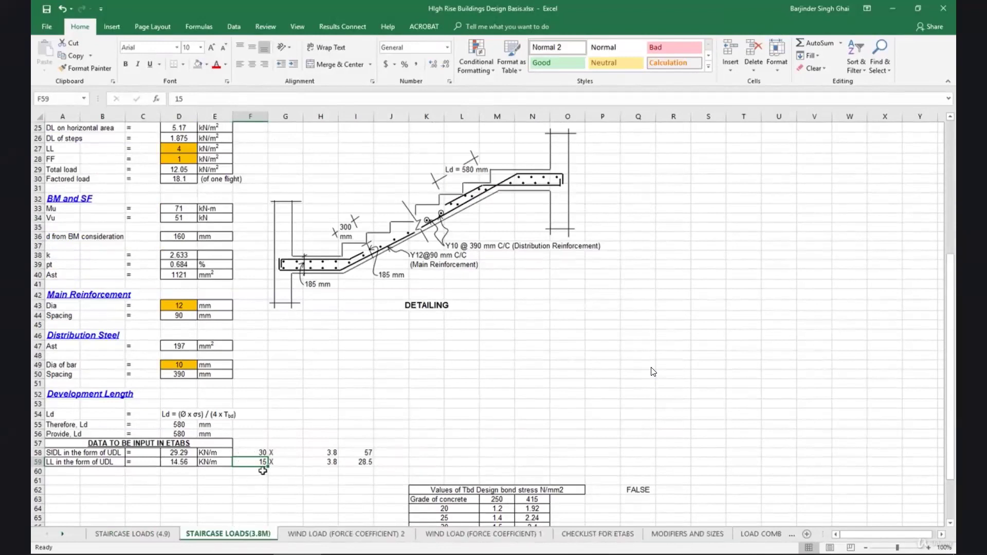
click(169, 537)
click(205, 533)
Switch to AutoCAD and examine the staircase locations on the basement to 11th storey floor plan.
click(461, 554)
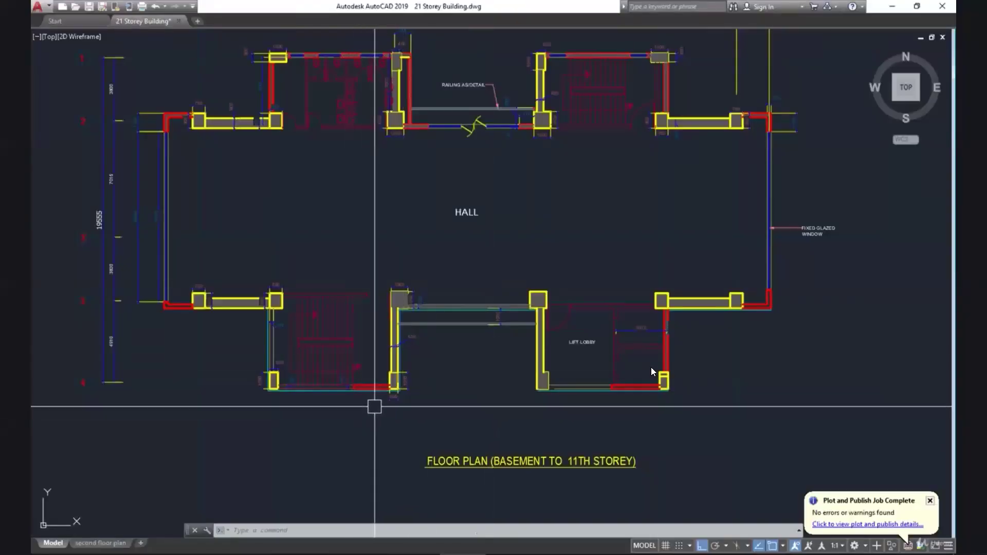
scroll(370, 413, down, 6)
scroll(370, 413, up, 2)
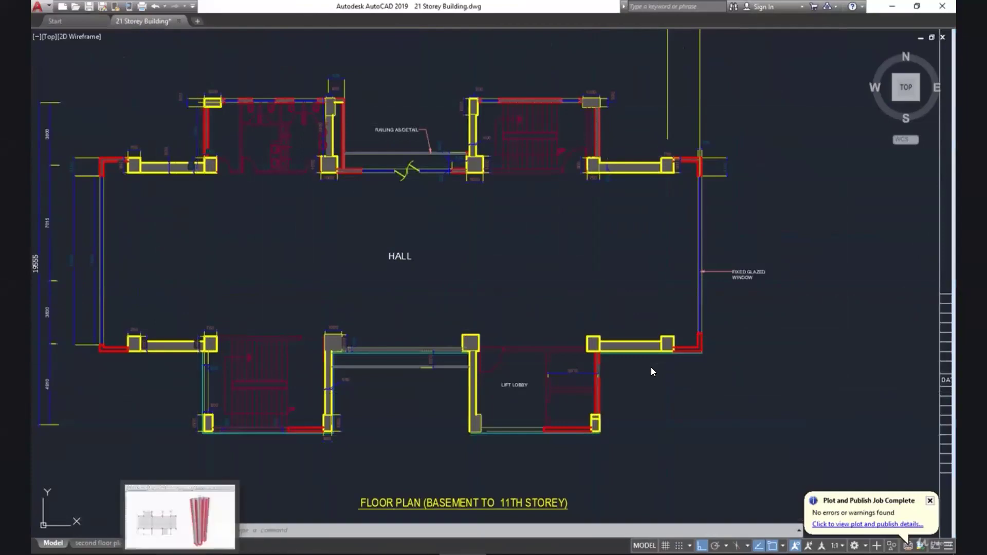
Switch to ETABS and return the plan view to the undeformed shape without load display.
click(220, 491)
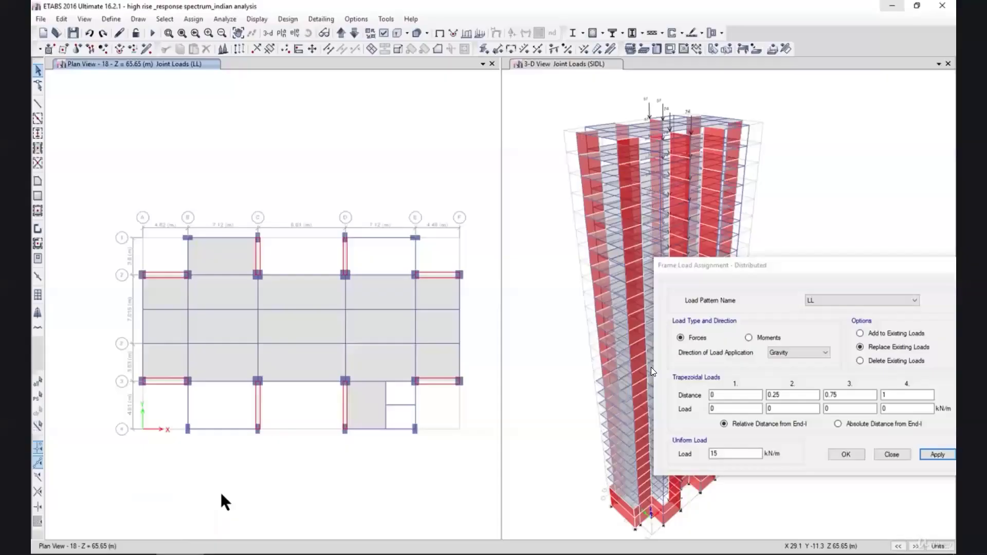
click(256, 19)
click(268, 29)
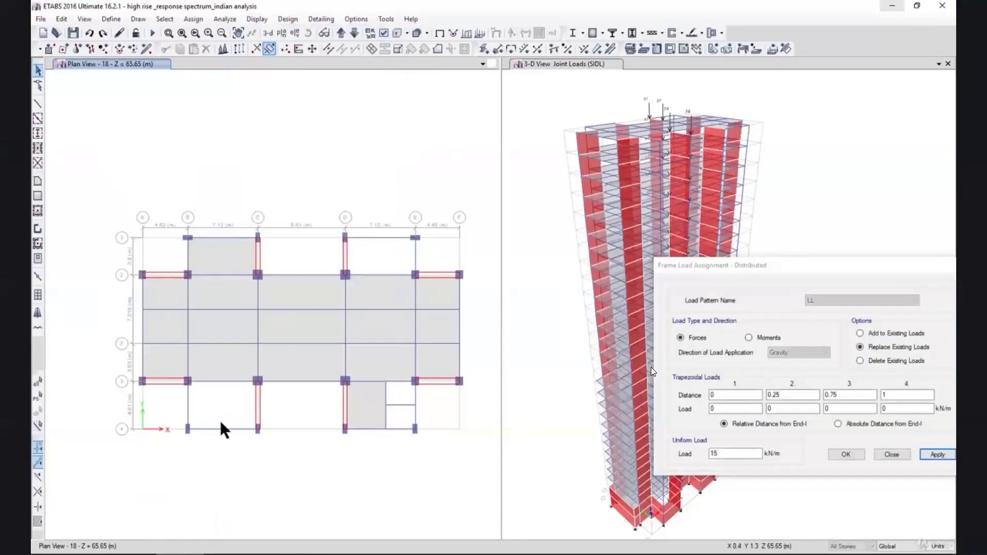
Assign a 15 kN/m LL gravity load to the grid B beams between grids 3-4 and grid E beams between grids 1-2, replacing existing loads.
click(187, 409)
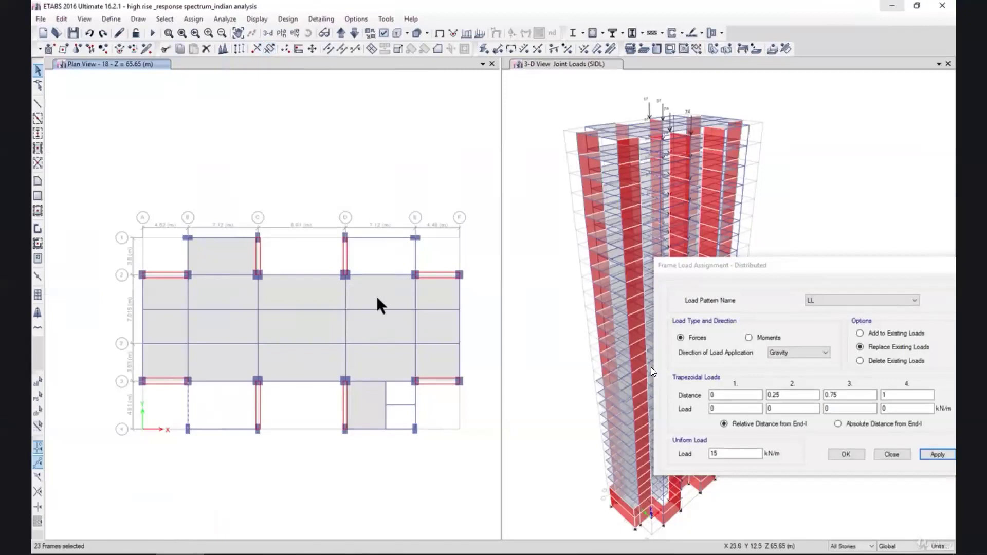
click(406, 253)
click(192, 20)
click(193, 19)
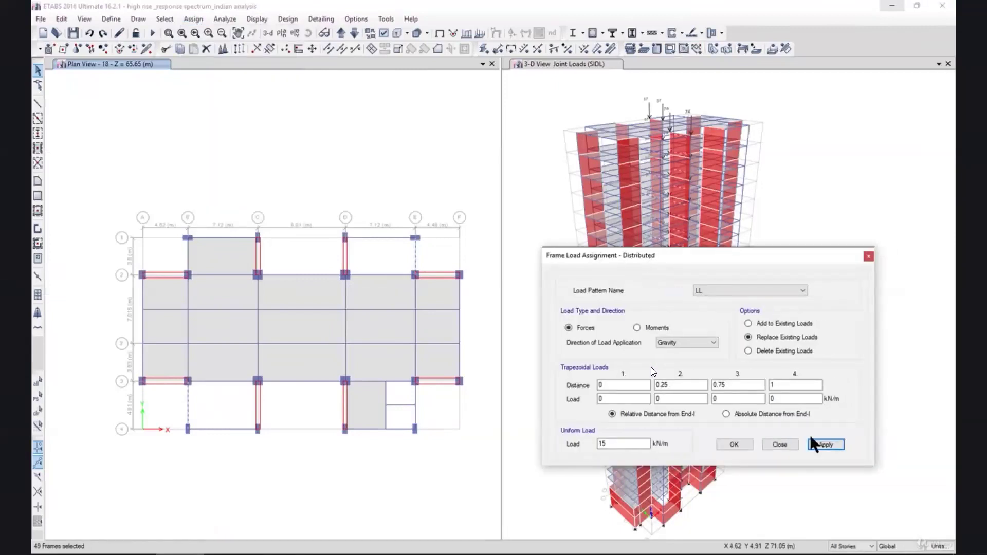
click(788, 445)
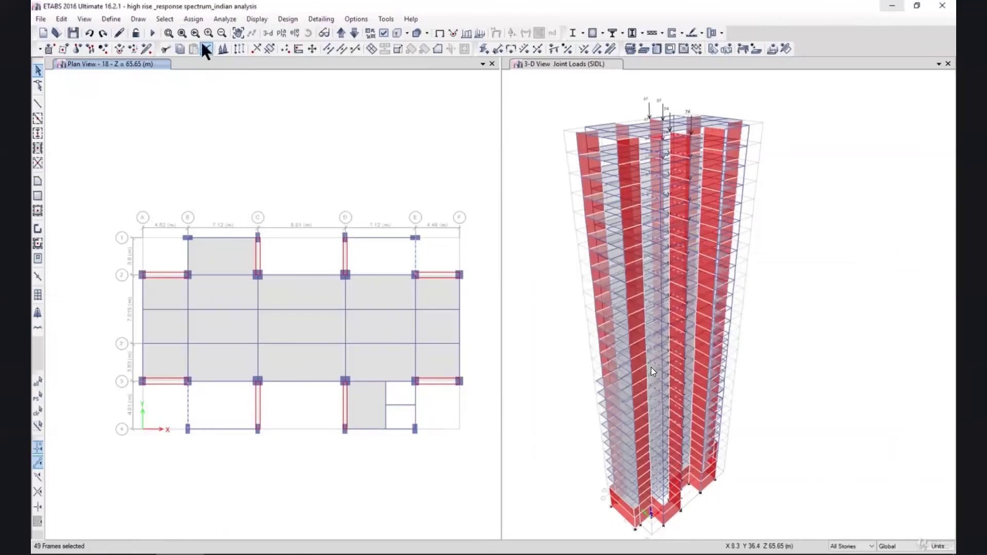
click(194, 19)
mouse_move(265, 125)
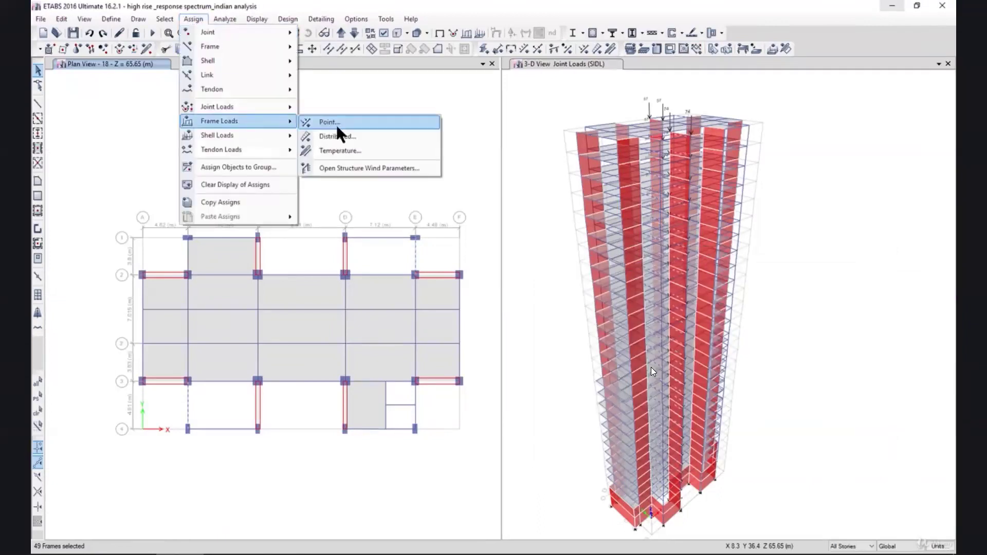
click(362, 137)
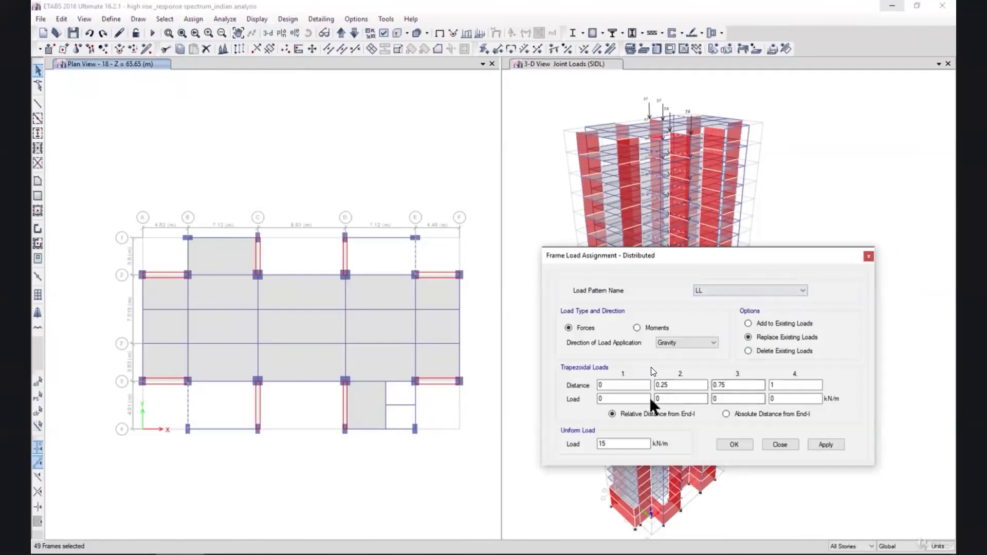
drag(619, 446, 553, 453)
click(822, 445)
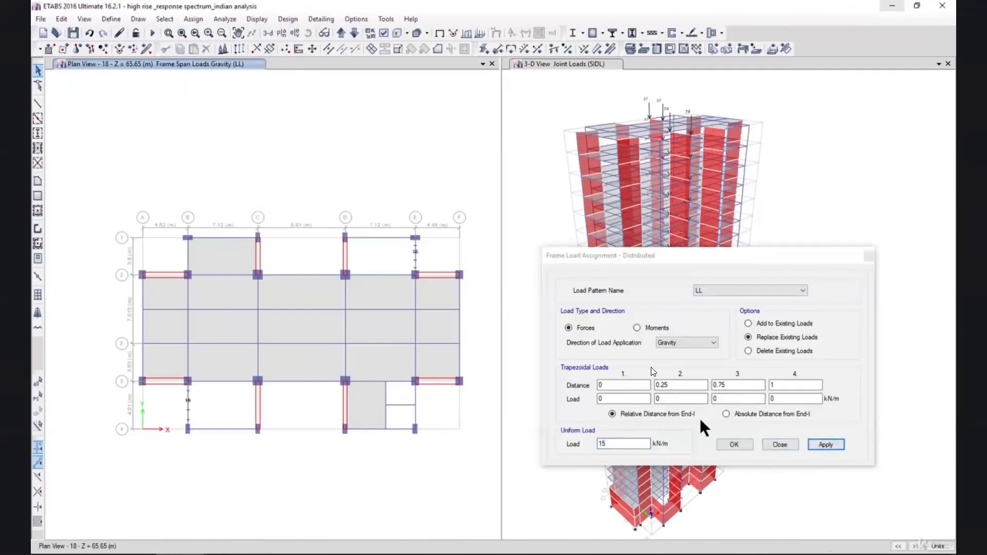
drag(665, 258, 705, 288)
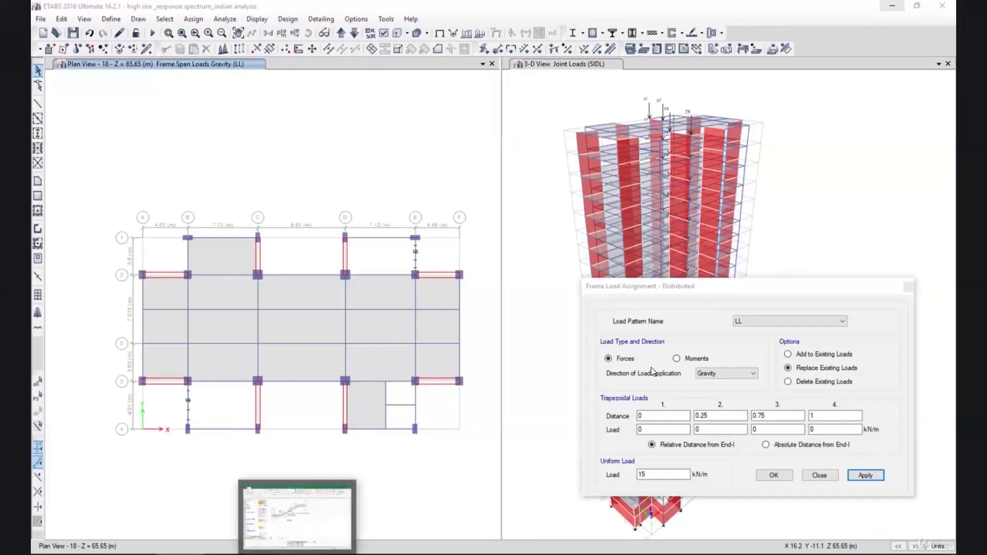
Check the staircase positions on the AutoCAD floor plan and the live load reaction on Excel's STAIRCASE LOADS (4.9) sheet.
click(298, 514)
click(463, 521)
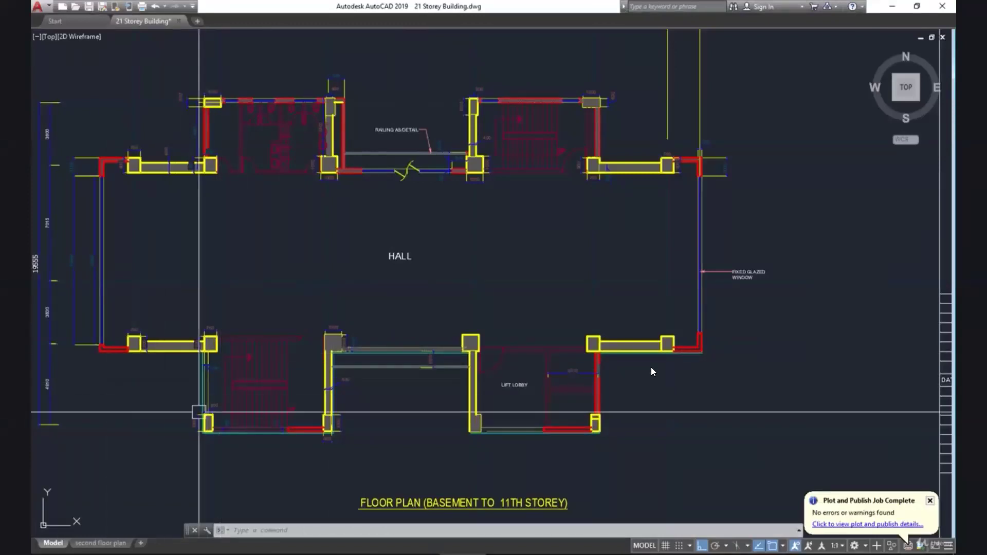
click(301, 551)
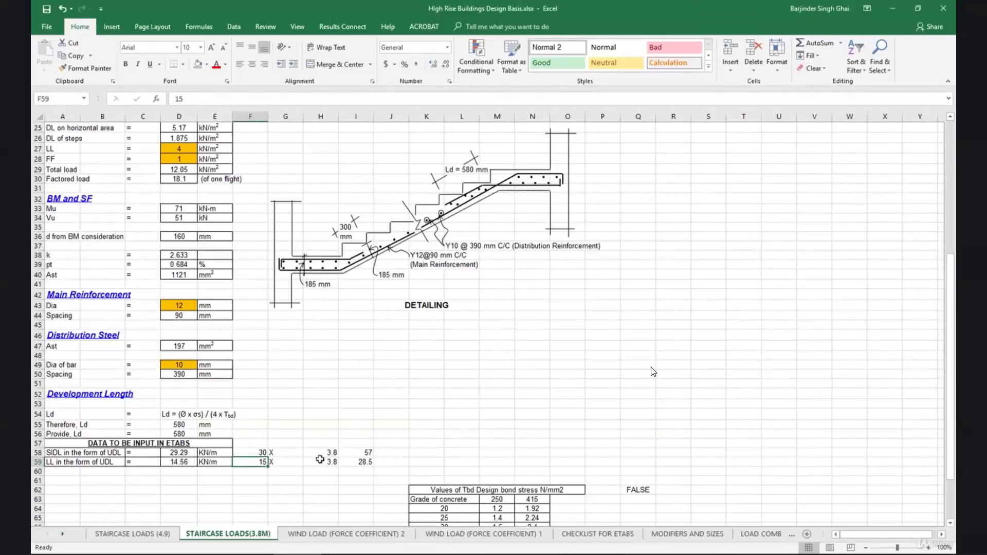
click(174, 534)
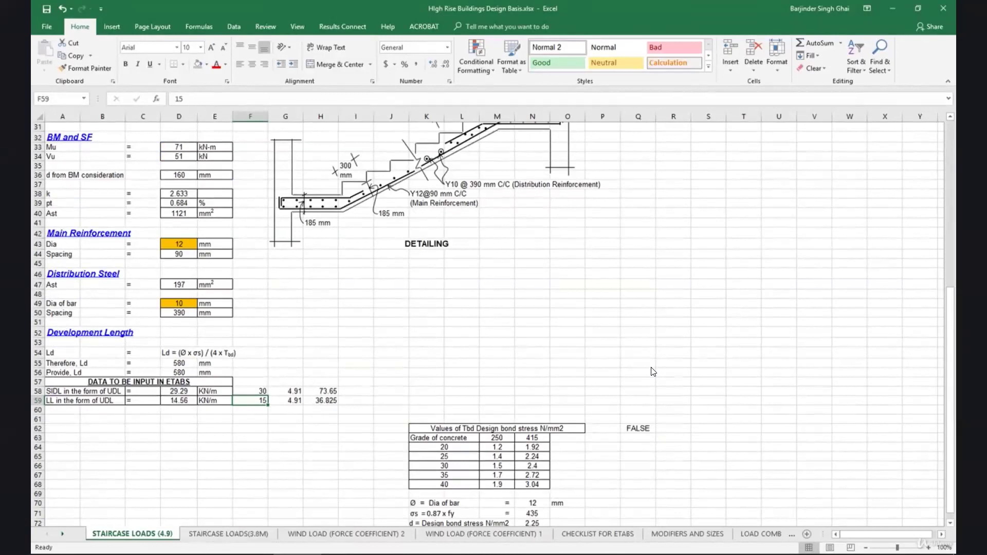
Switch to ETABS and assign a Force Global Z of -37 kN in the LL pattern to joints C-3 and C-4 on all stories, replacing existing loads.
key(alt+Tab)
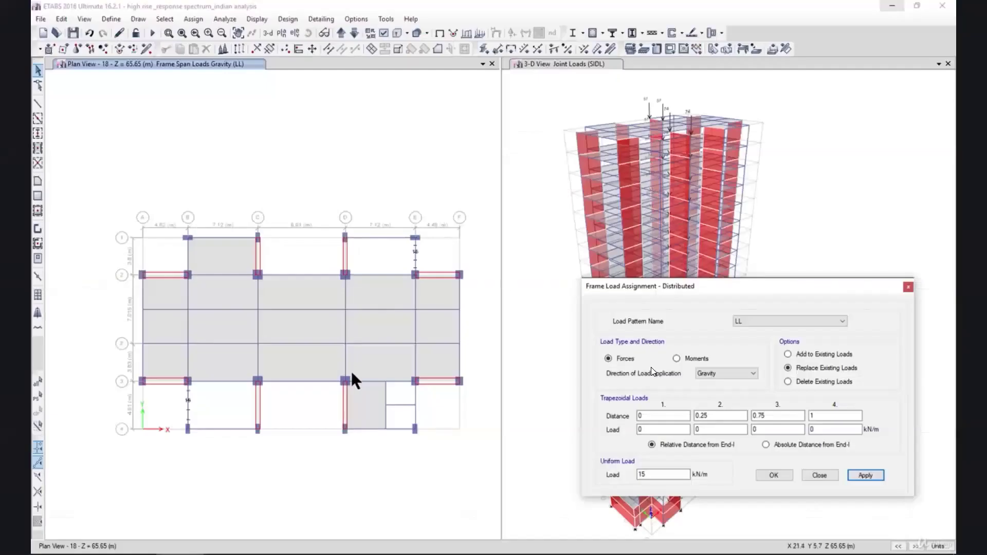
click(257, 381)
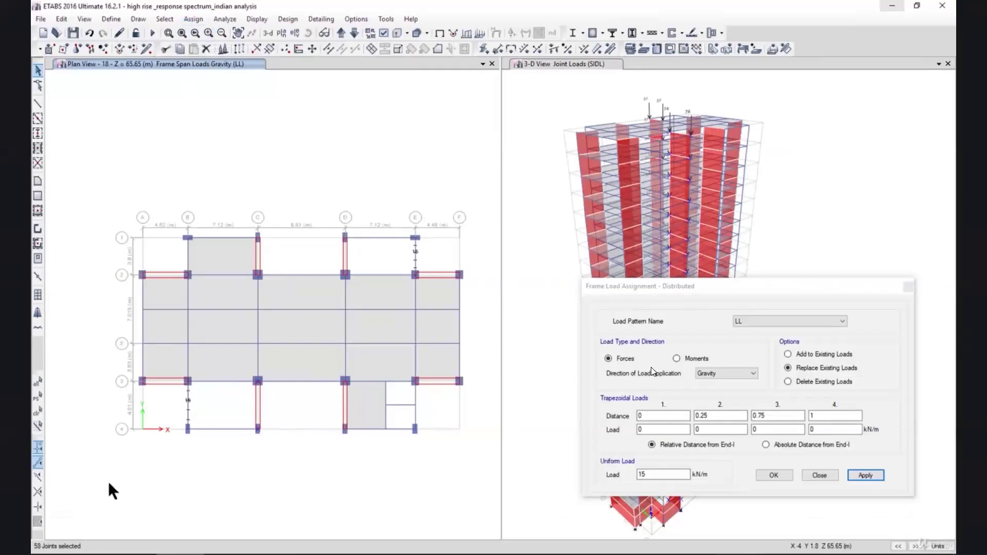
click(192, 19)
mouse_move(260, 107)
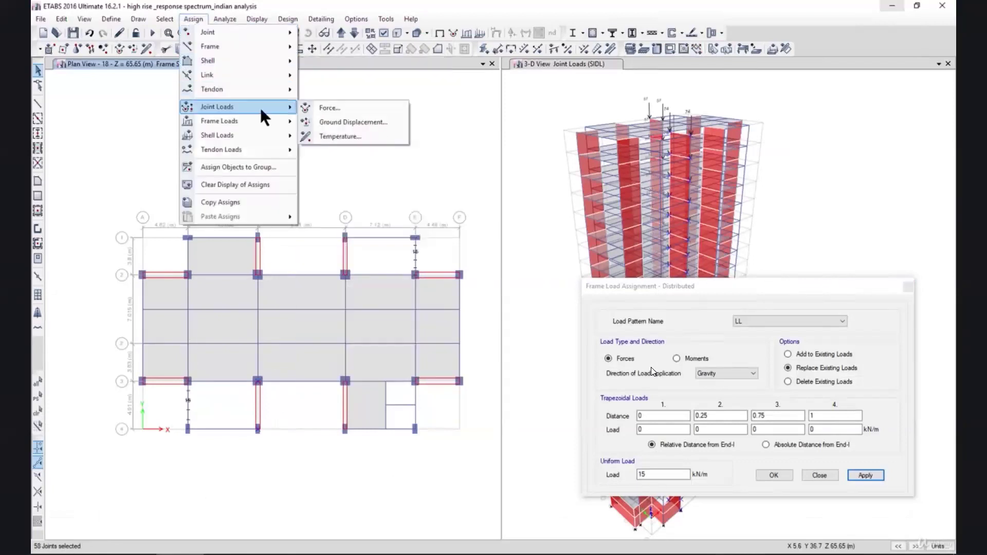
click(337, 106)
drag(735, 190, 659, 196)
click(313, 554)
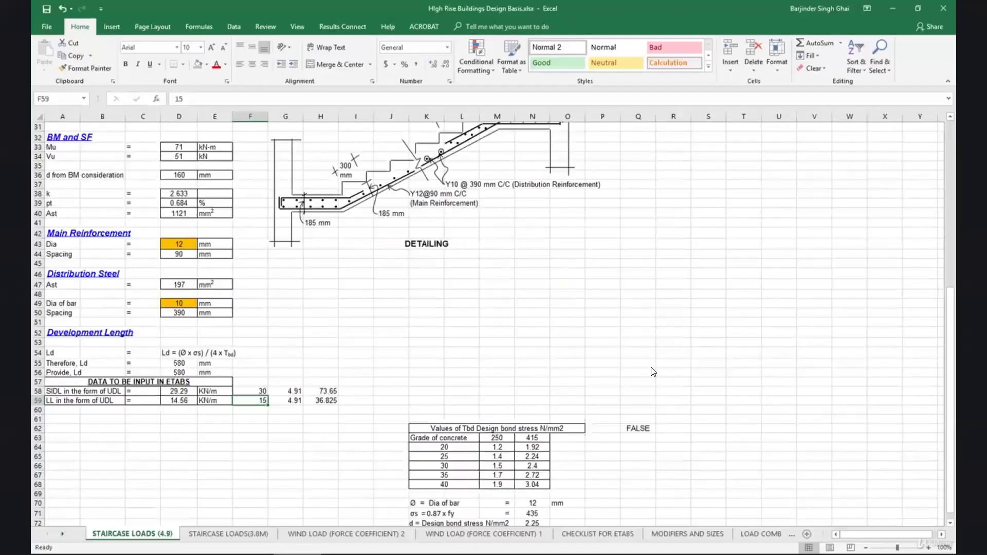
click(313, 554)
drag(733, 191, 681, 195)
text(-37)
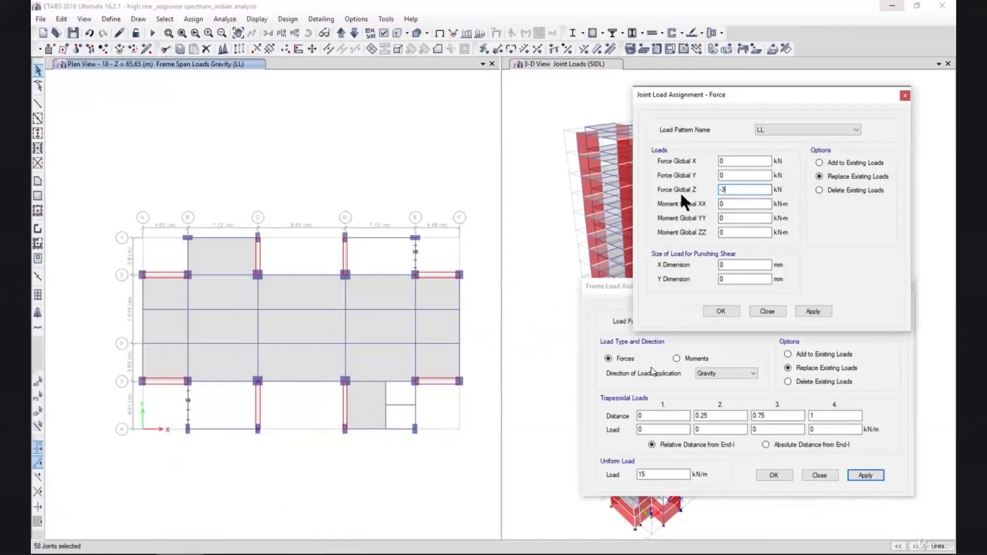
click(810, 310)
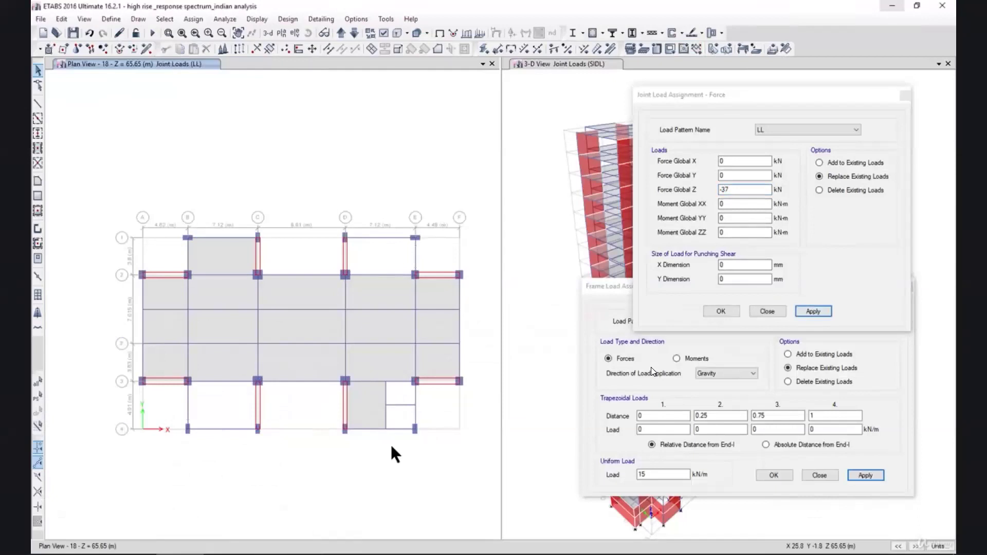
drag(745, 100, 816, 323)
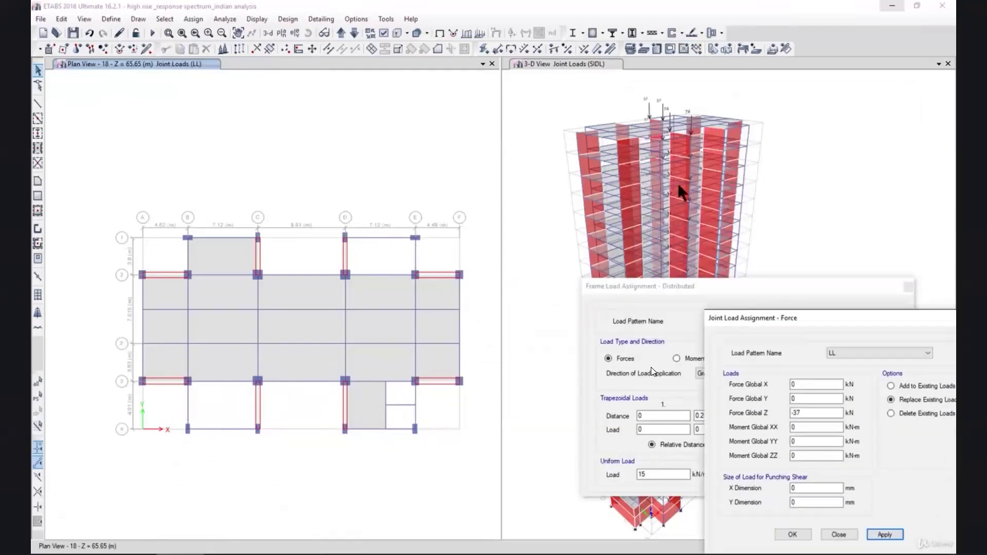
Assign an LL Force Global Z of -29 kN to joints D-1 and D-2 on all stories, using the reaction from the STAIRCASE LOADS(3.8M) sheet.
click(684, 186)
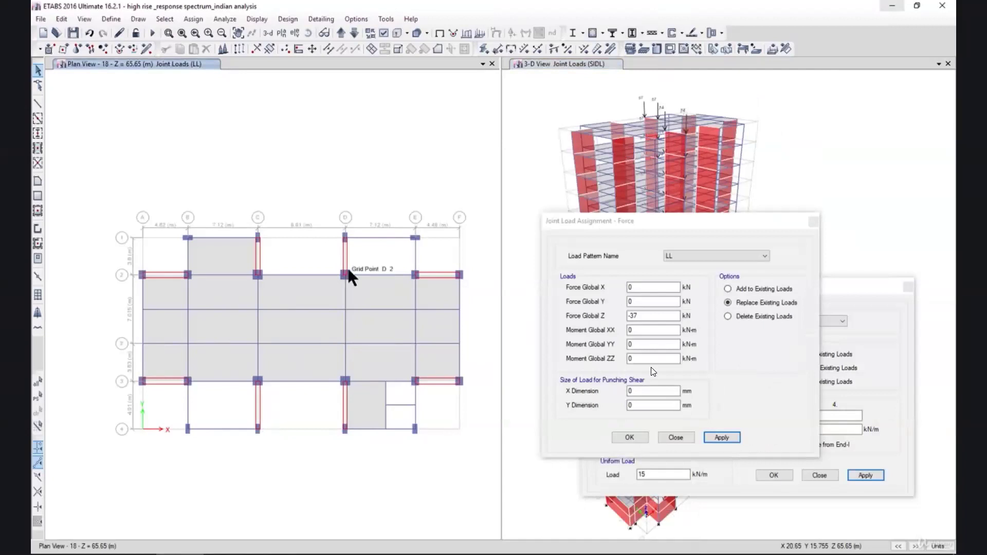
click(346, 275)
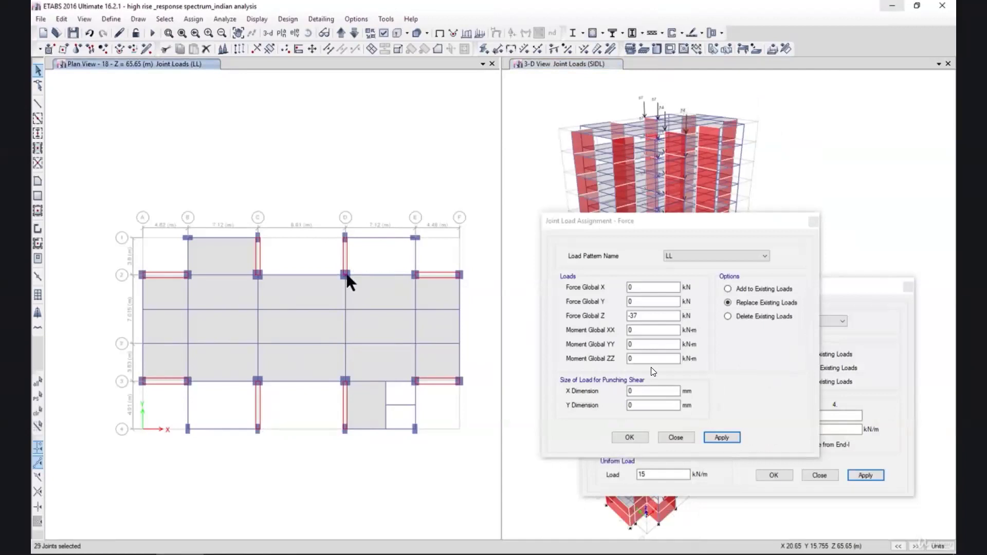
click(345, 238)
click(286, 525)
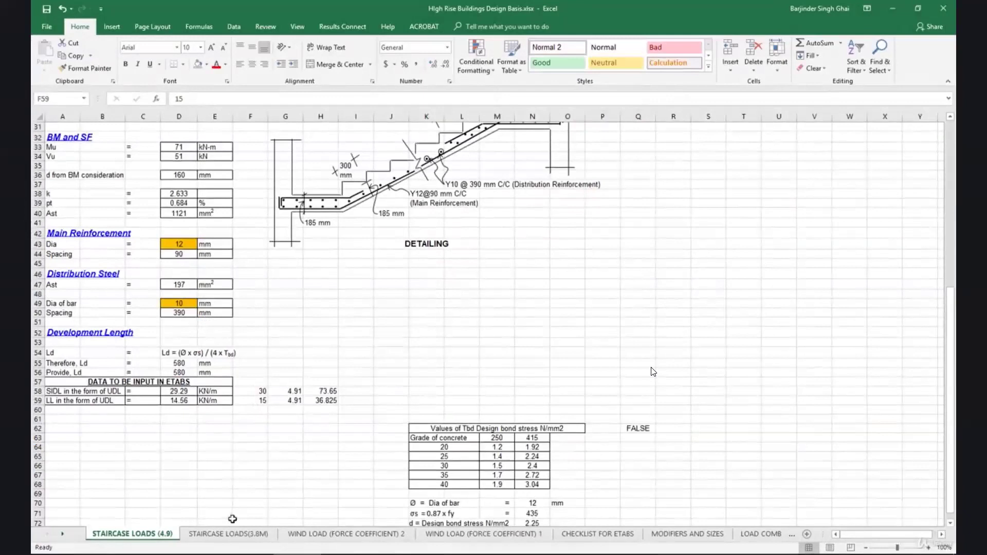
click(236, 535)
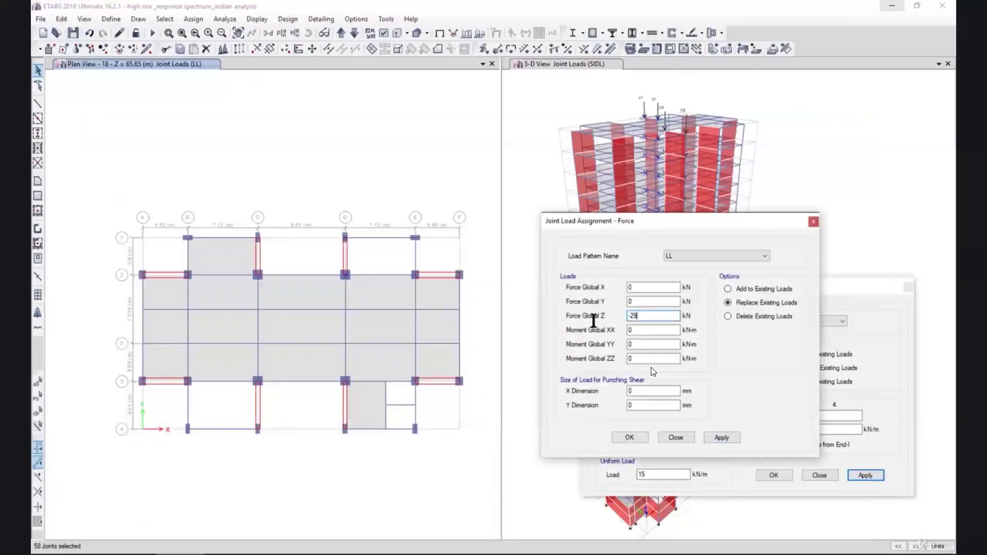
click(714, 436)
click(626, 436)
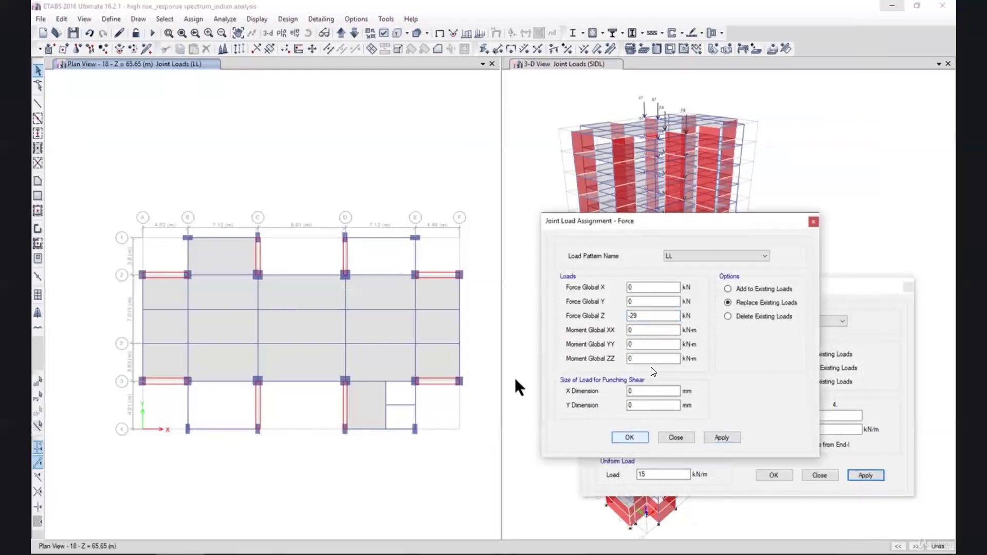
Review the LL and SIDL forces assigned to joint D-2 on story 18, and return the 3-D view to the undeformed shape.
right_click(344, 273)
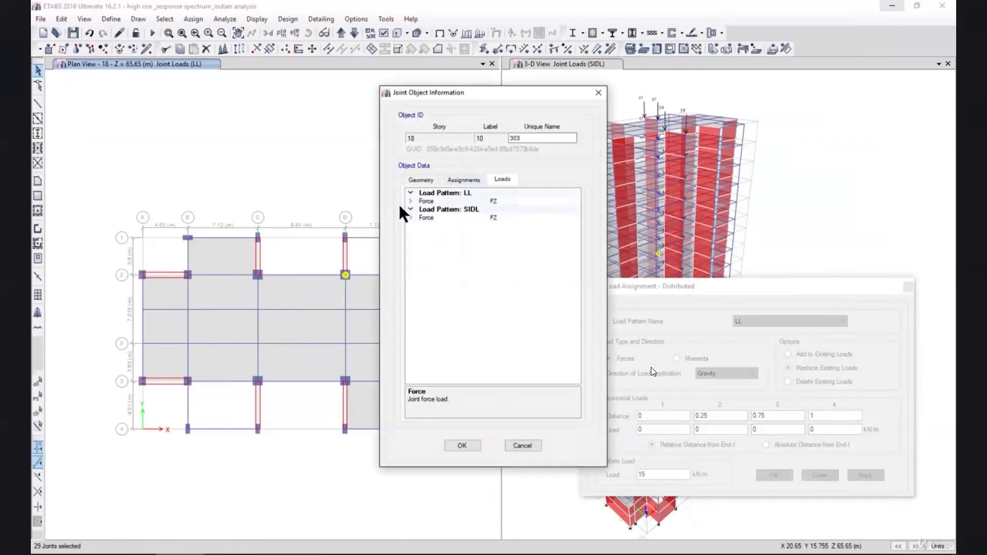
click(409, 207)
click(411, 217)
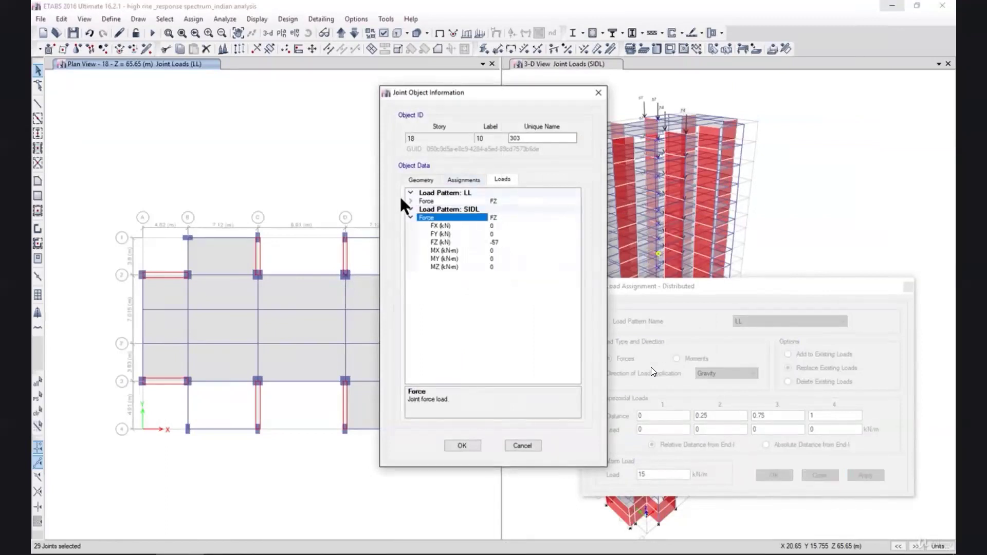
click(408, 200)
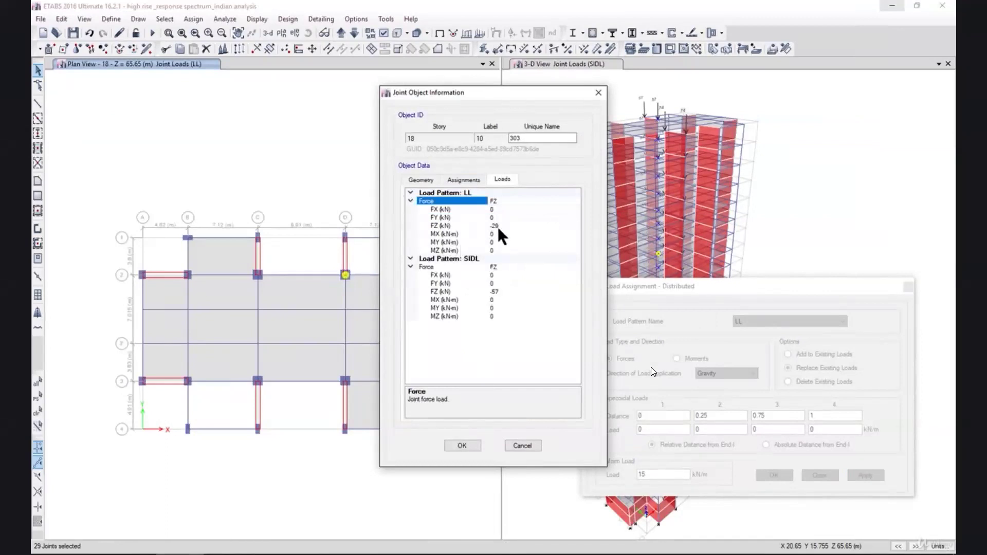
click(465, 444)
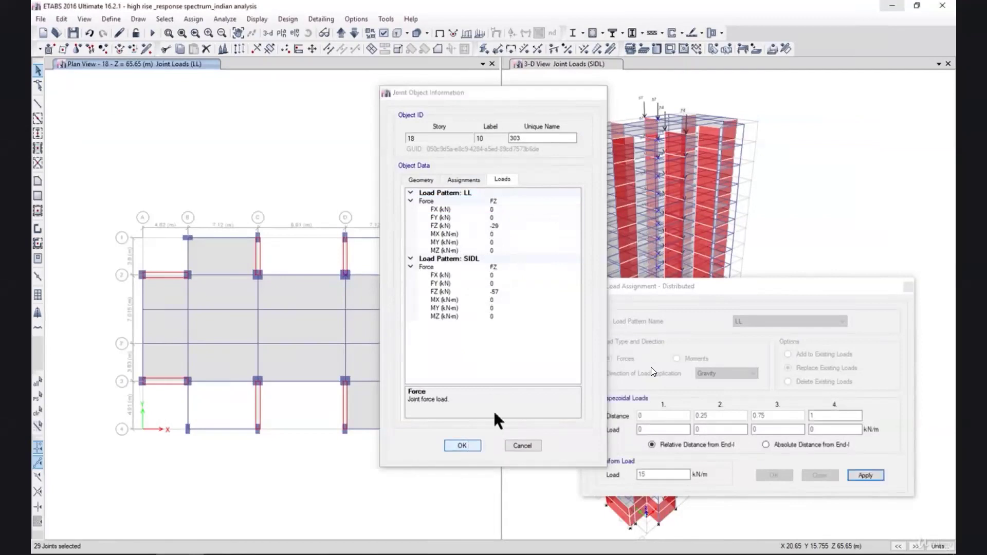
click(258, 19)
click(269, 31)
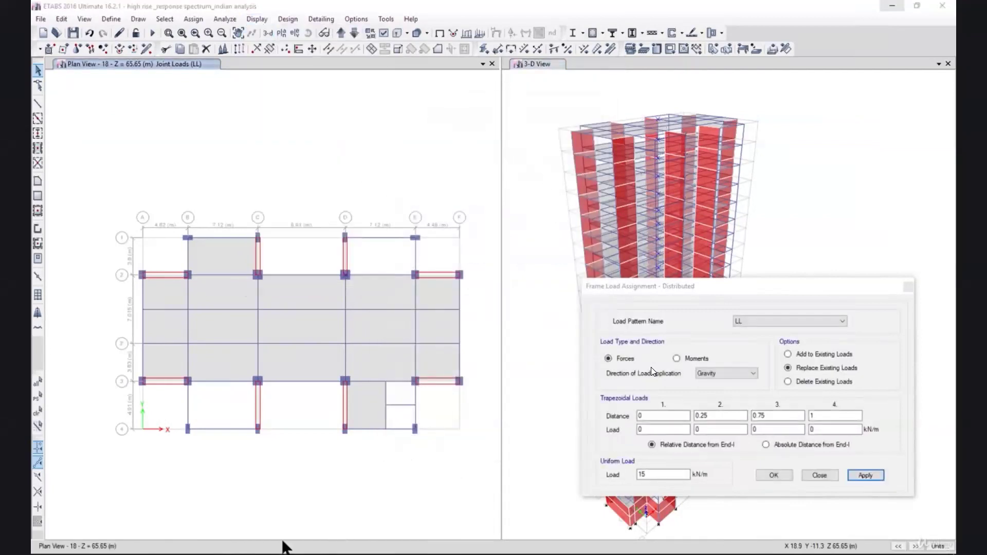
Switch to Excel and check the dead and super dead load items under STEP-10 on the CHECKLIST FOR ETABS sheet.
click(297, 554)
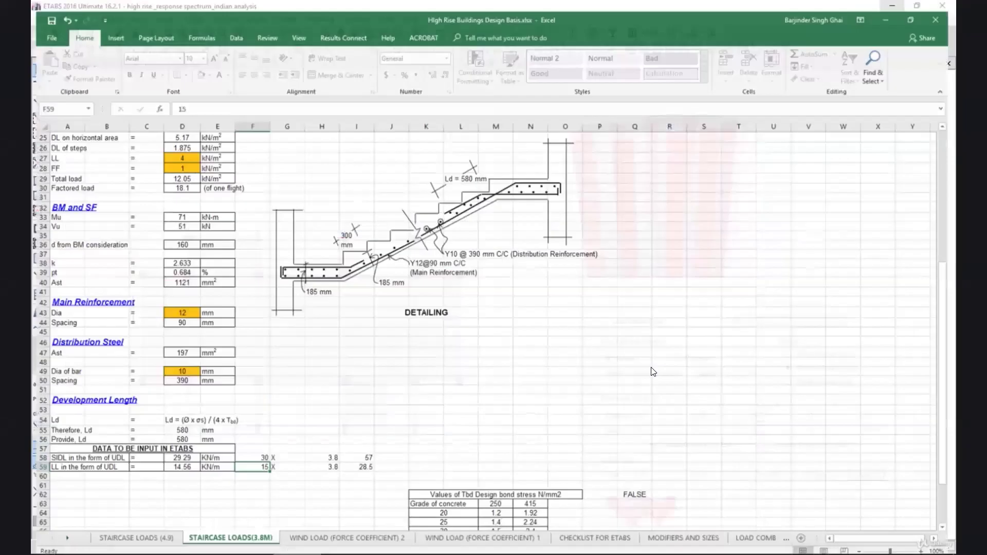
click(596, 535)
drag(136, 336, 221, 347)
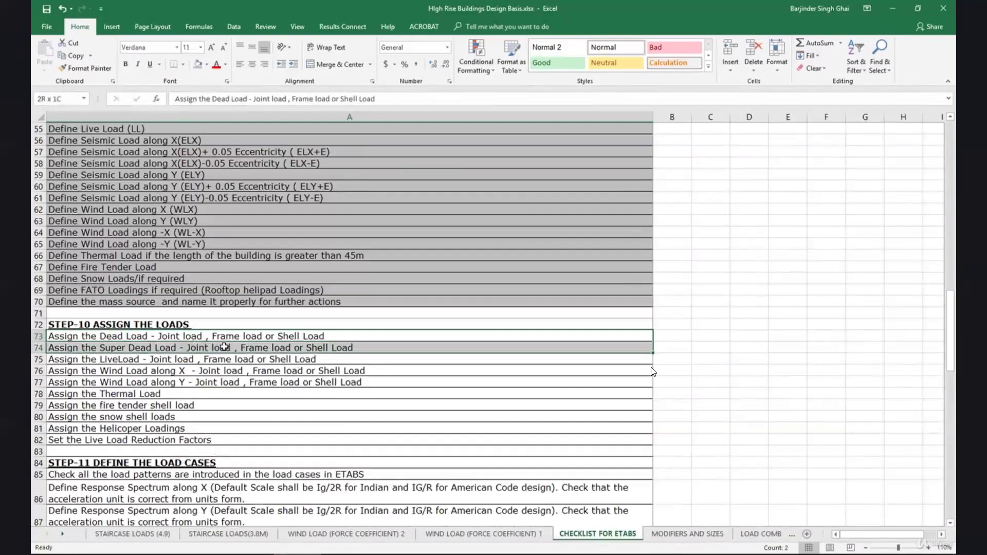
drag(224, 347, 227, 347)
click(182, 554)
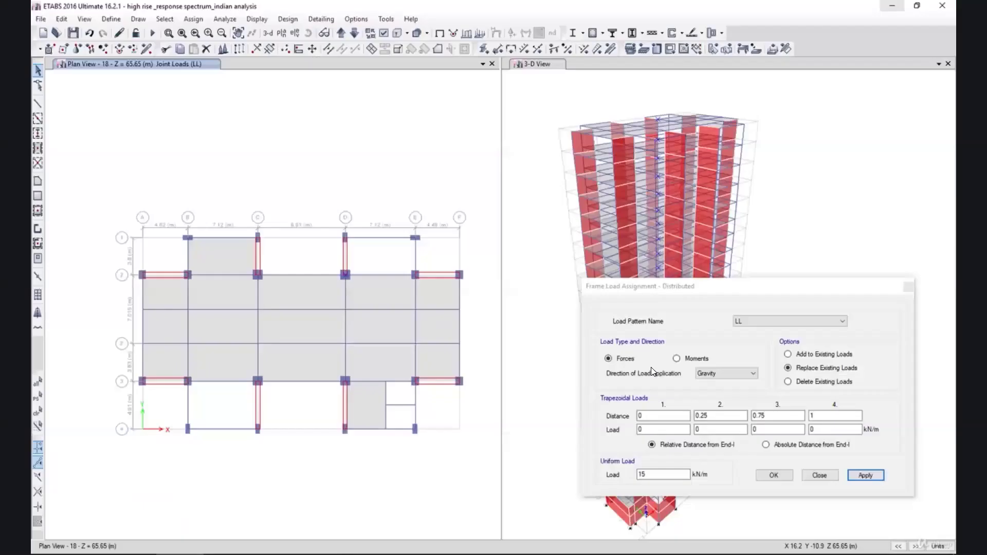
Look up the flooring thickness, density and super imposed dead loading of the floor slab on Excel's SLAB LOADINGS sheet.
key(alt+Tab)
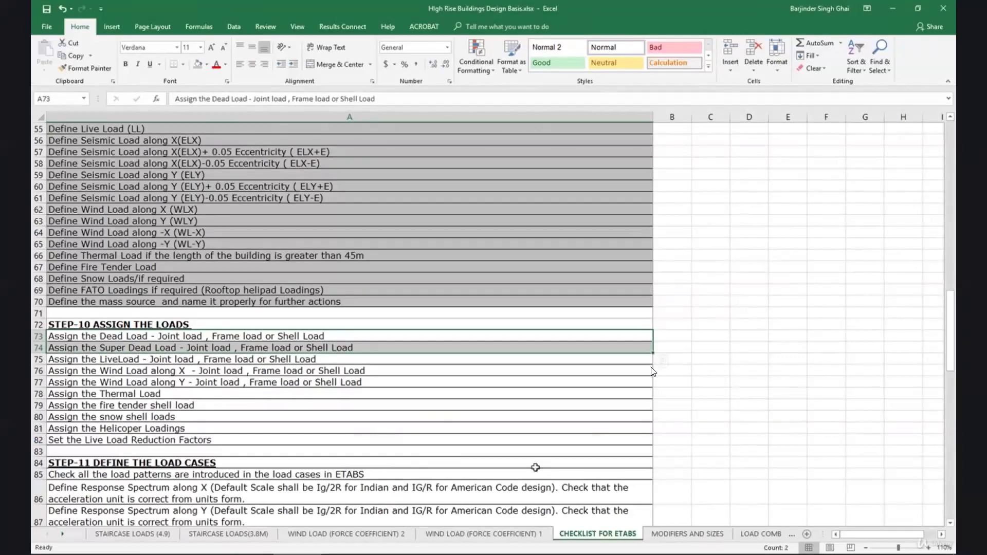
click(62, 533)
click(62, 533)
click(63, 534)
click(60, 532)
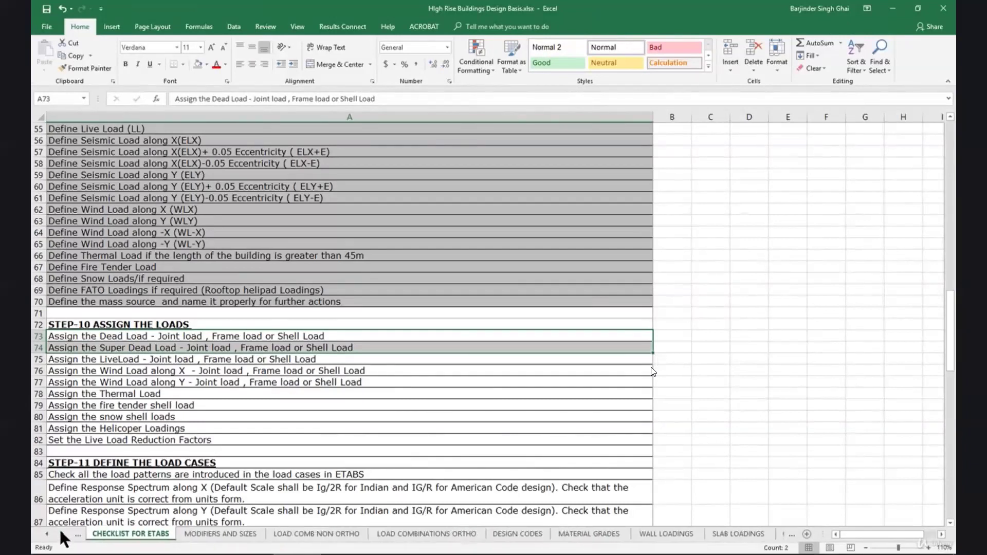
click(61, 533)
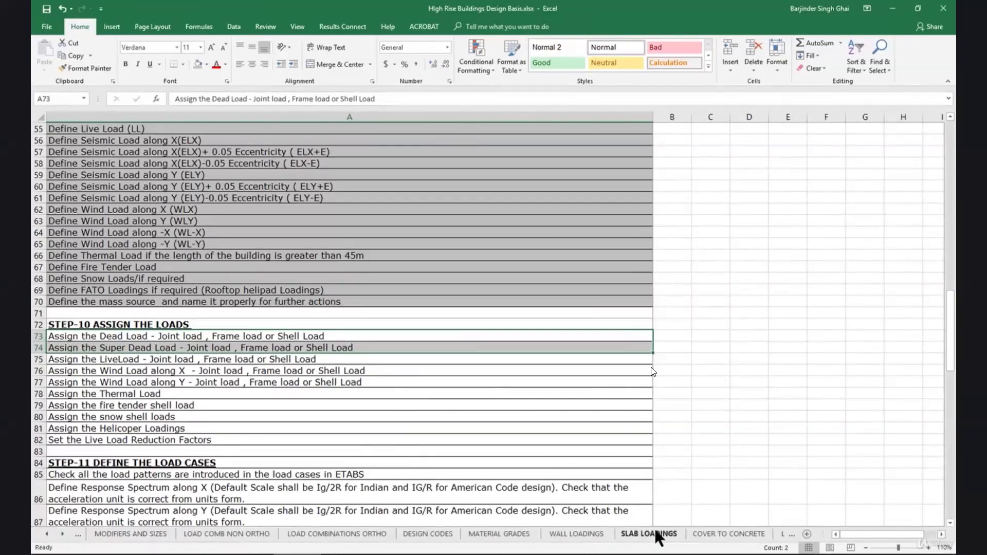
click(648, 533)
click(419, 325)
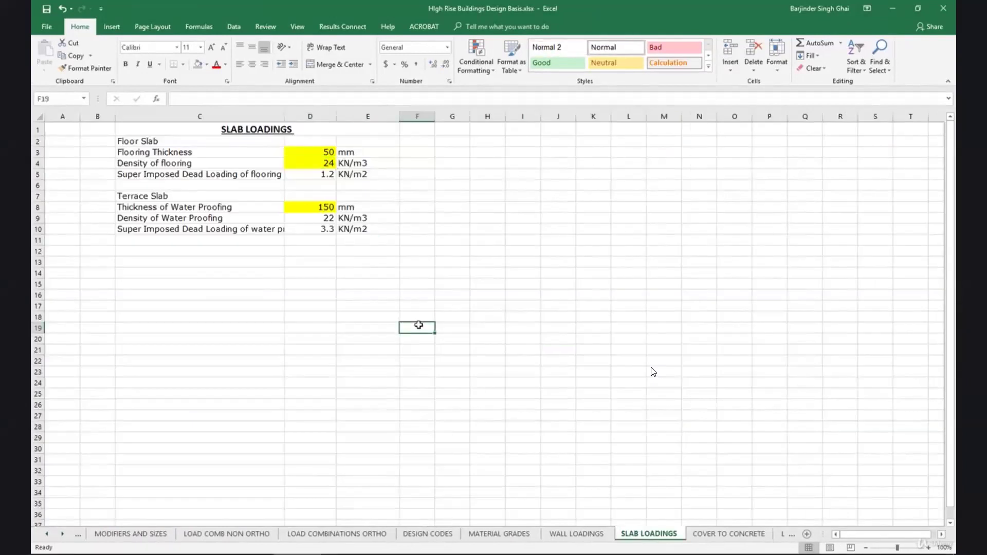
click(321, 152)
click(323, 163)
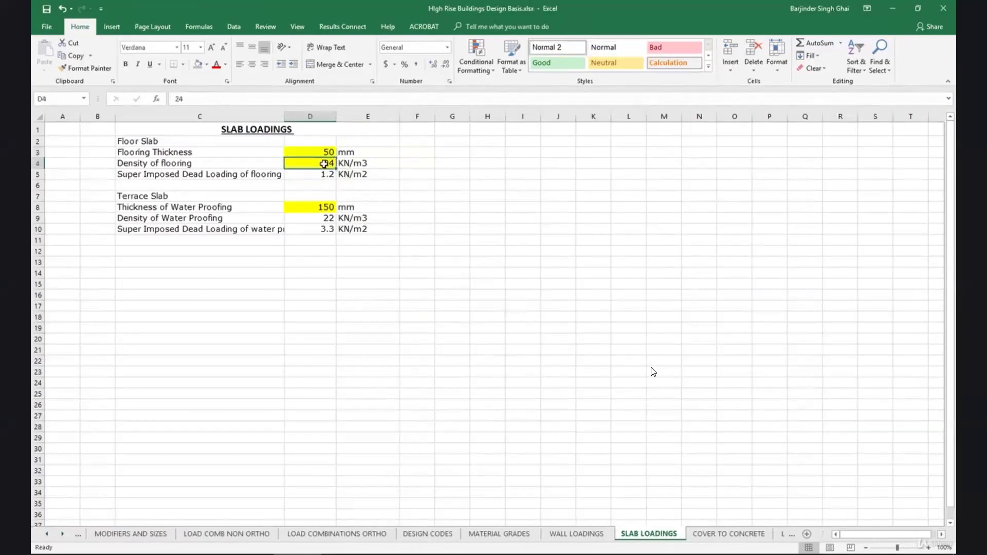
click(324, 176)
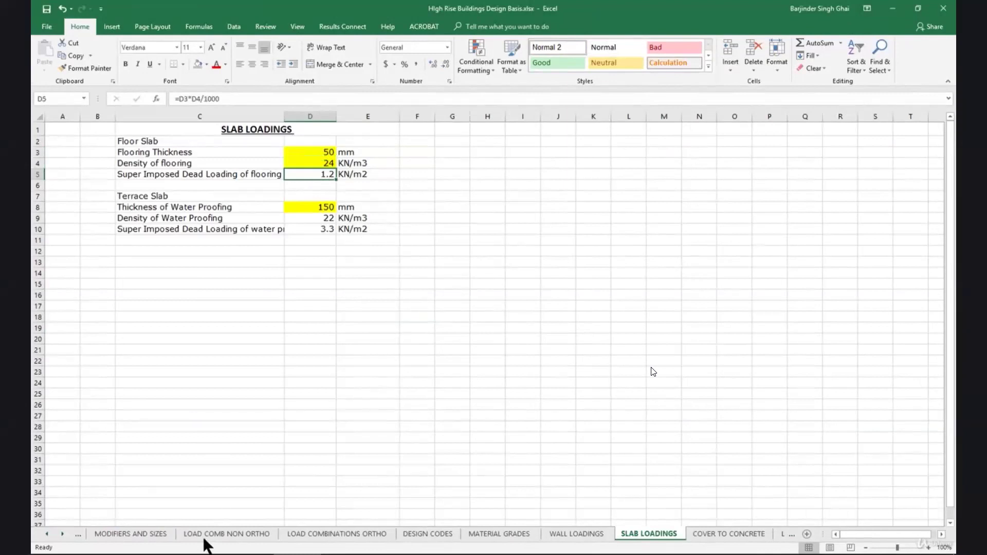
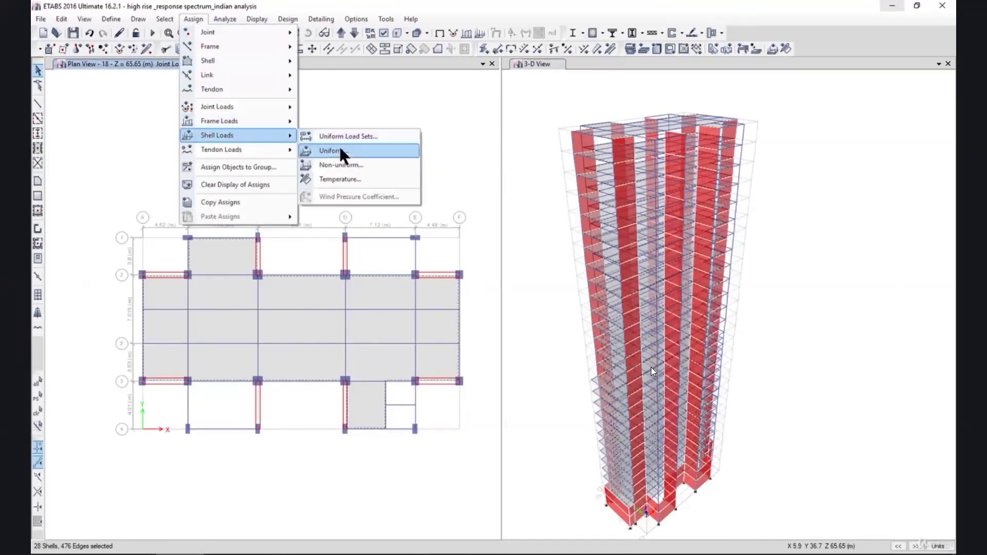
Assign a uniform SIDL shell load of 1.2 kN/m² in the gravity direction to the selected floor slabs in ETABS.
click(338, 150)
drag(579, 223, 745, 225)
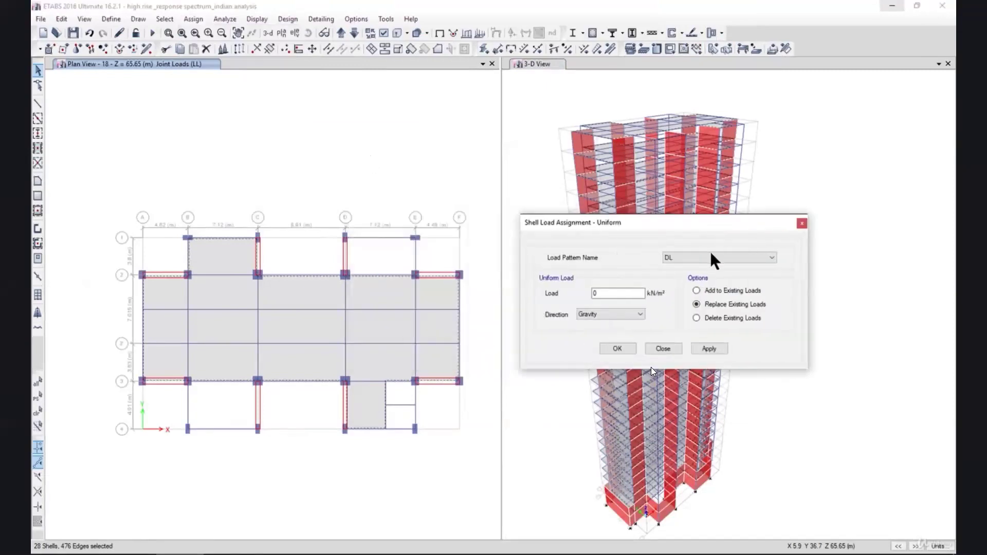
click(704, 260)
click(693, 280)
drag(605, 294, 536, 294)
click(345, 554)
click(344, 514)
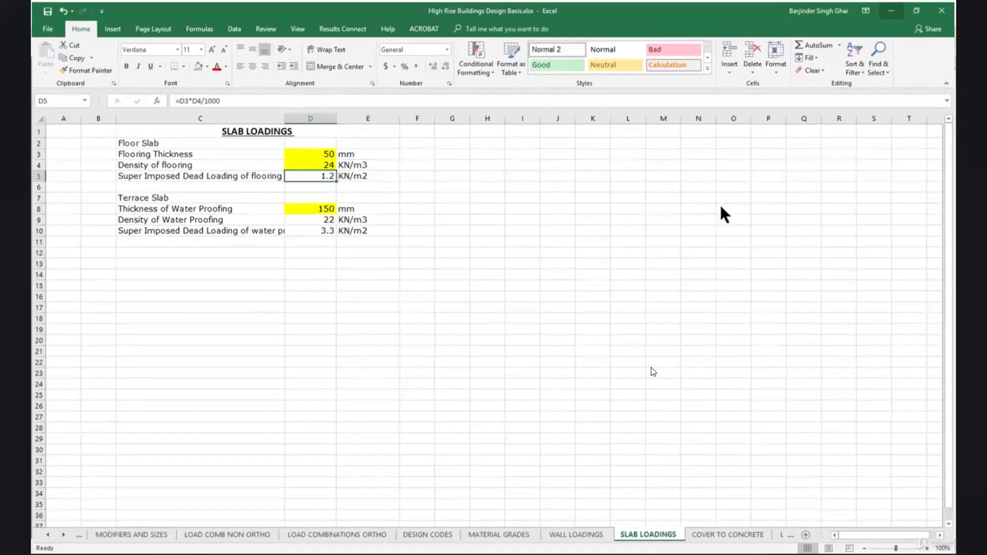
key(alt+Tab)
text(1.2)
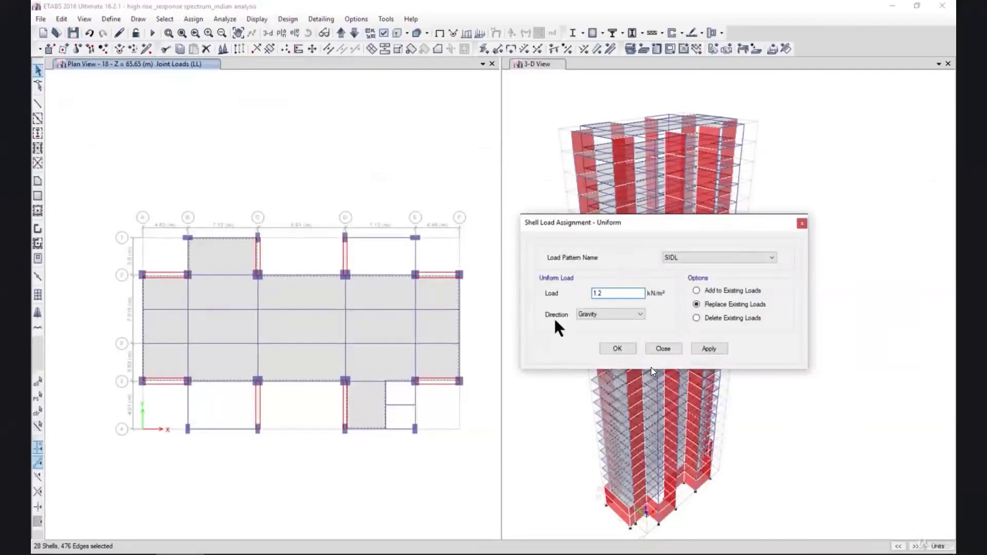
click(709, 349)
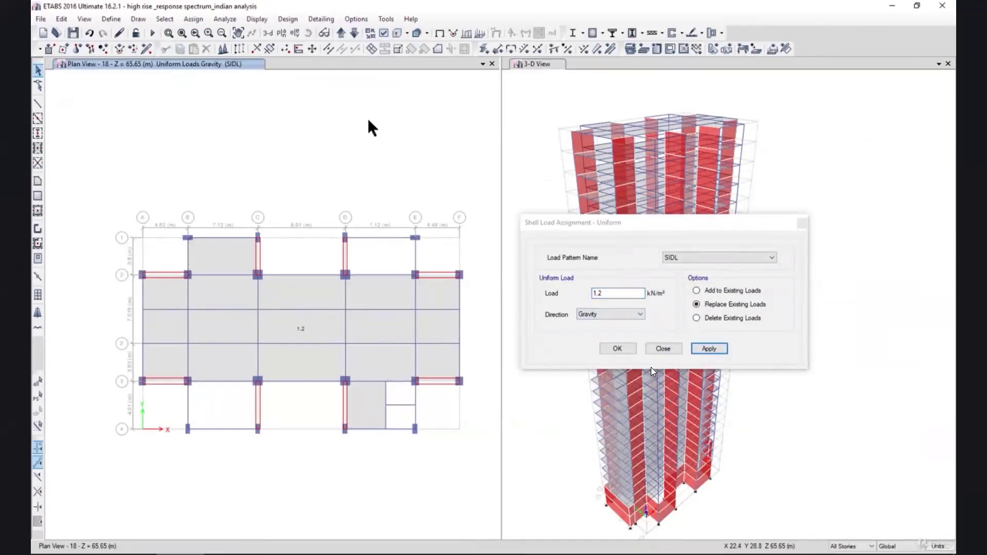
Replace the SIDL uniform load on the story 26 terrace slab only with the 3.3 kN/m² waterproofing load from the SLAB LOADINGS sheet.
click(281, 33)
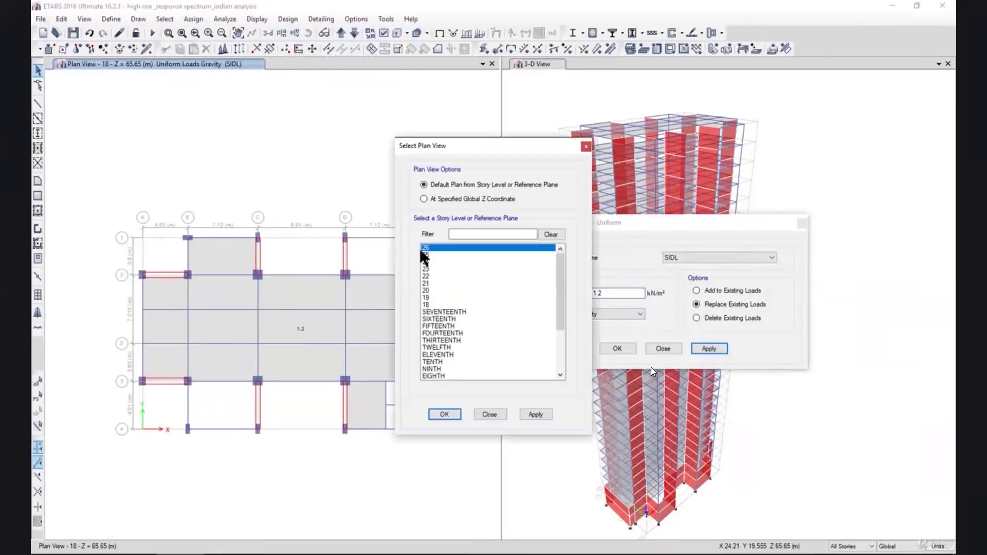
click(497, 416)
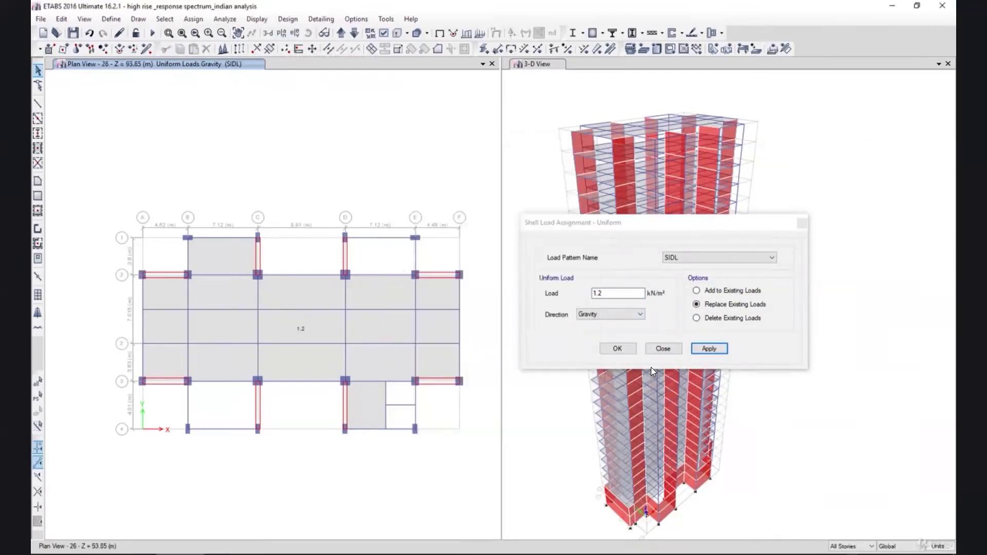
click(382, 314)
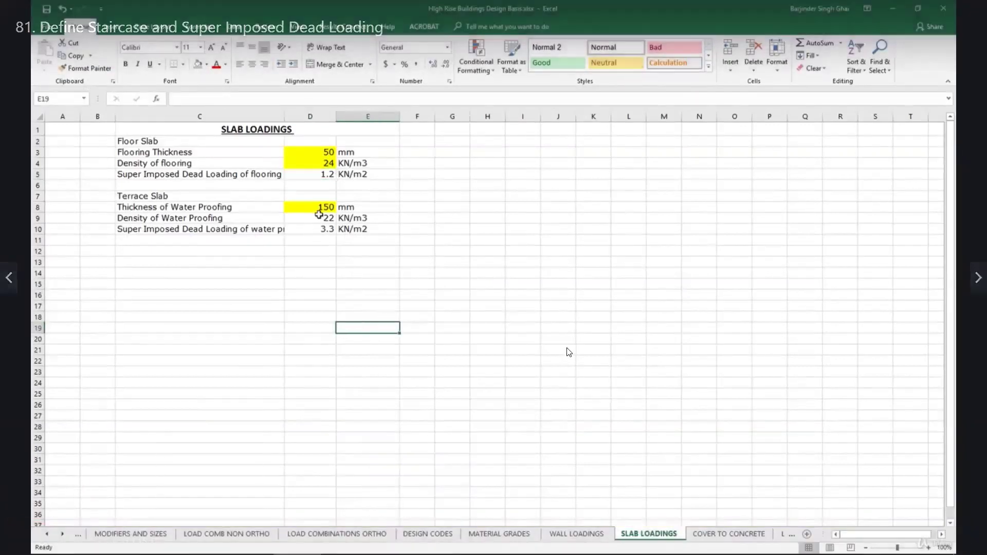
click(321, 207)
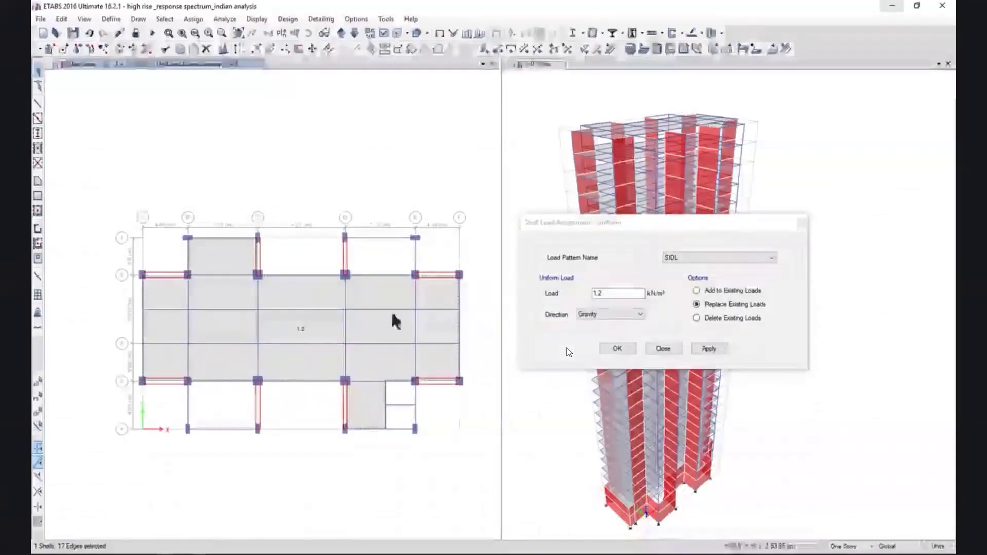
double_click(590, 293)
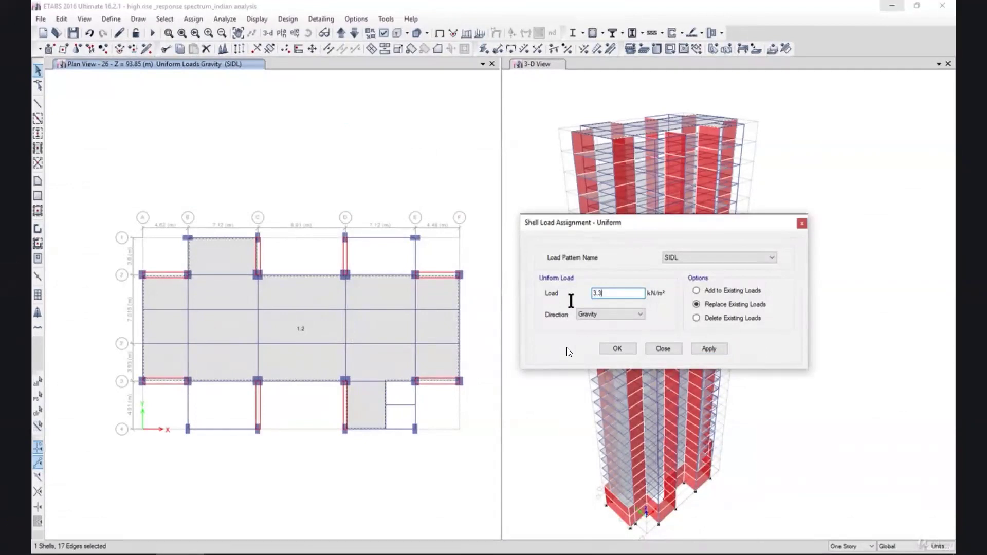
click(708, 351)
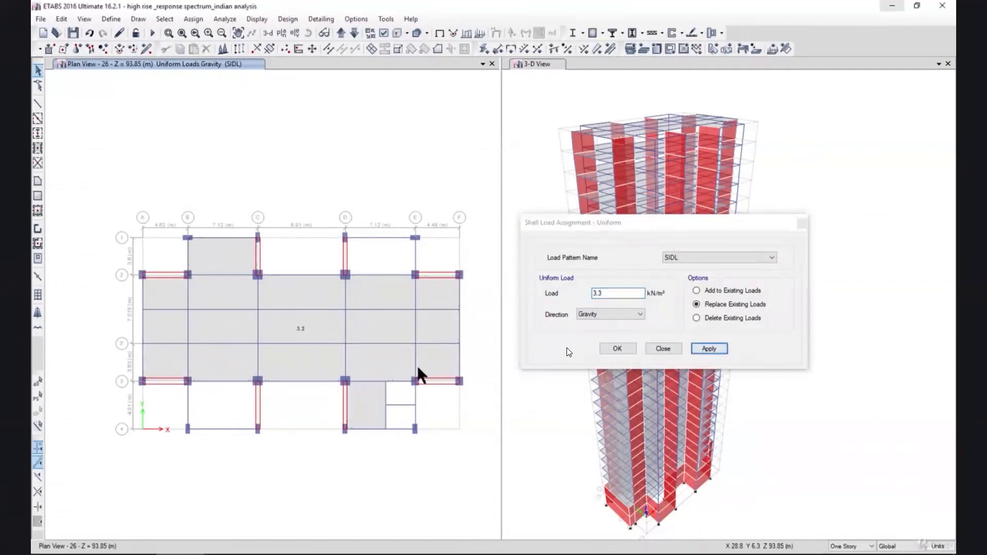
click(309, 332)
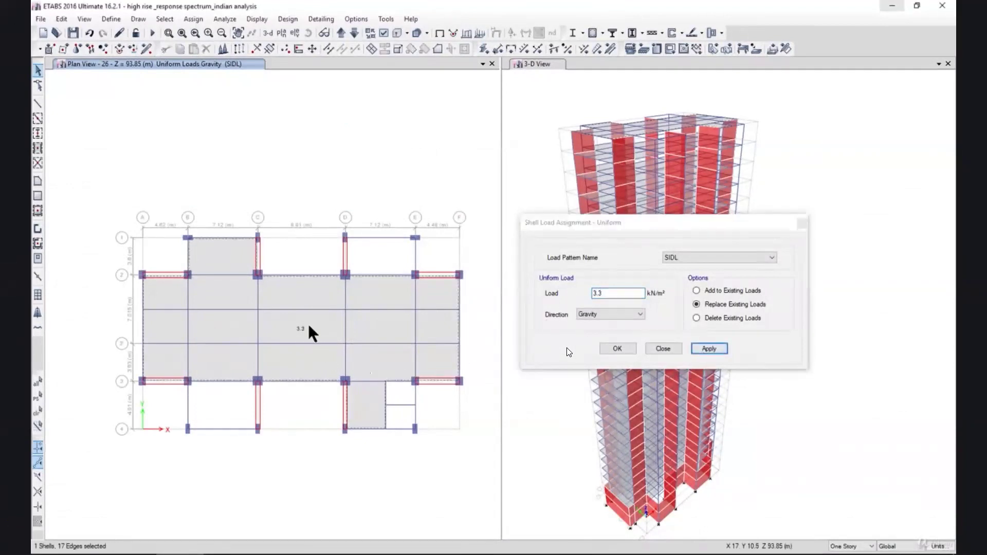
click(296, 147)
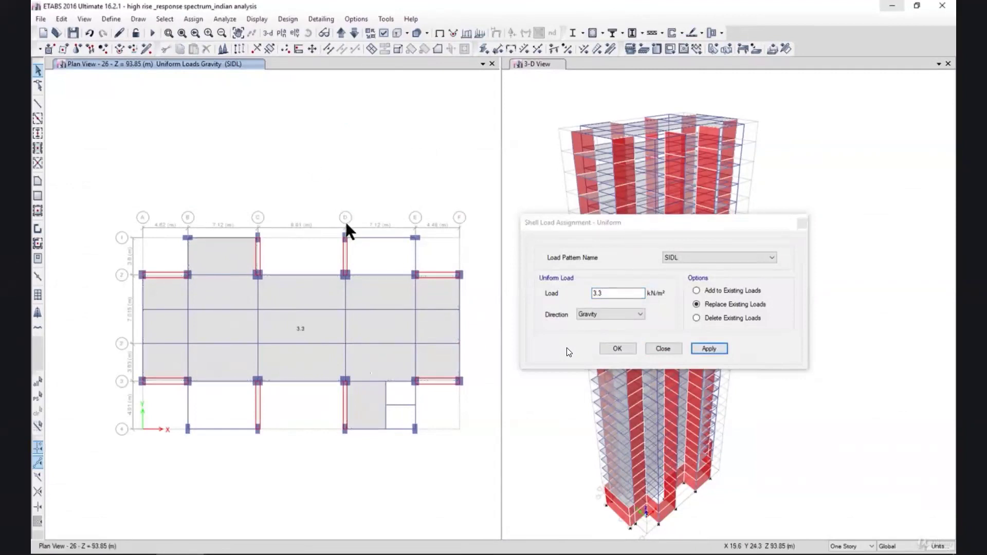
Show the story 25 plan and assign a uniform LL shell load of 4 kN/m² to the main slab on all stories.
click(297, 554)
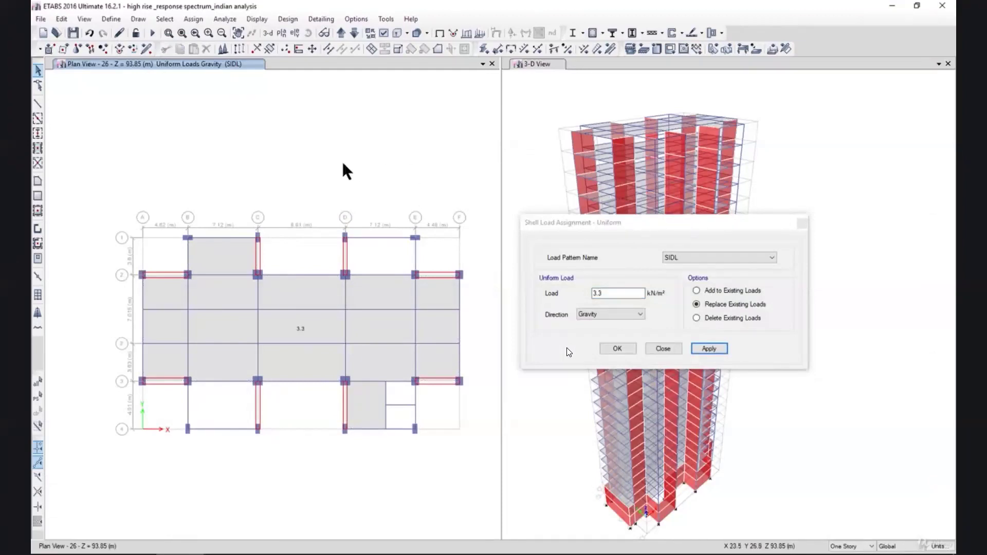
click(355, 32)
click(846, 547)
click(846, 554)
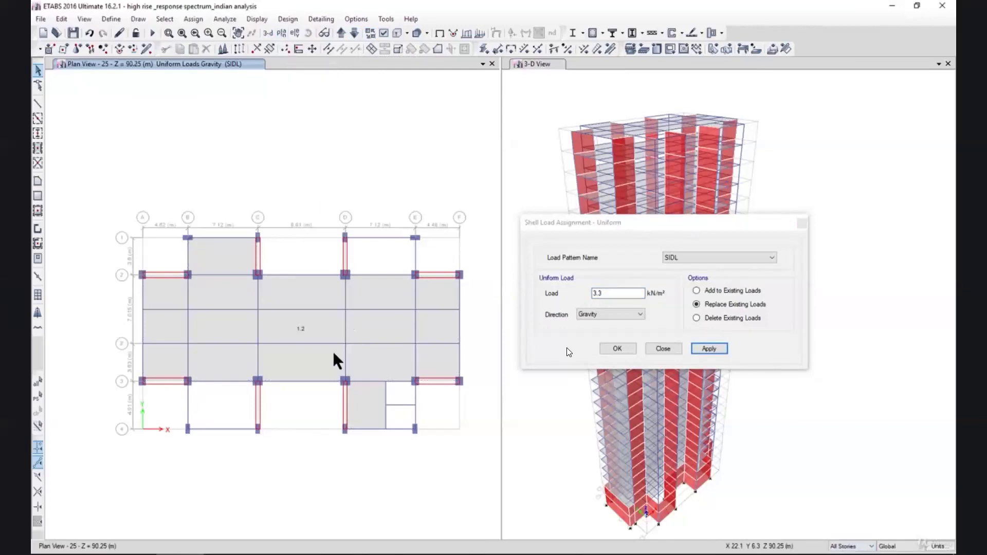
click(311, 337)
click(712, 260)
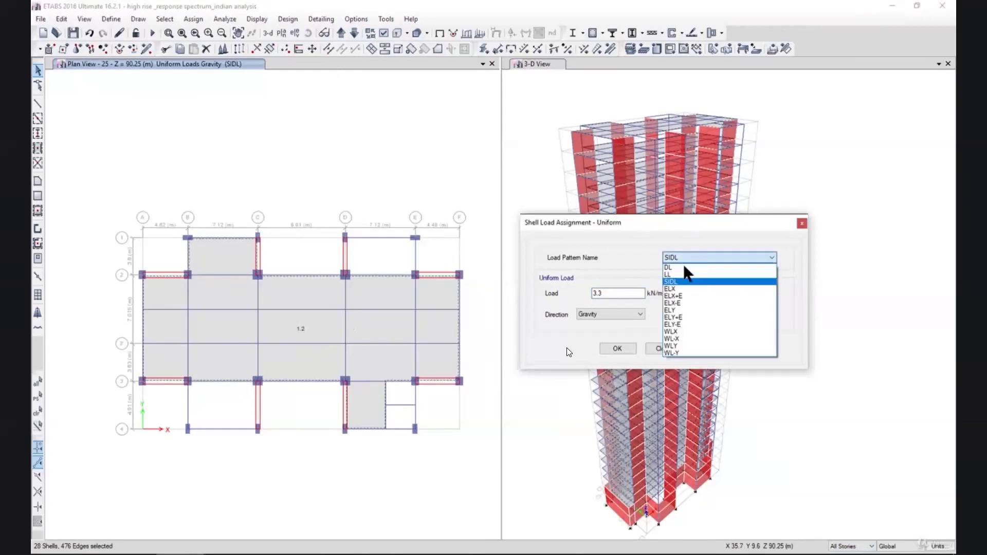
click(679, 280)
drag(604, 293, 547, 296)
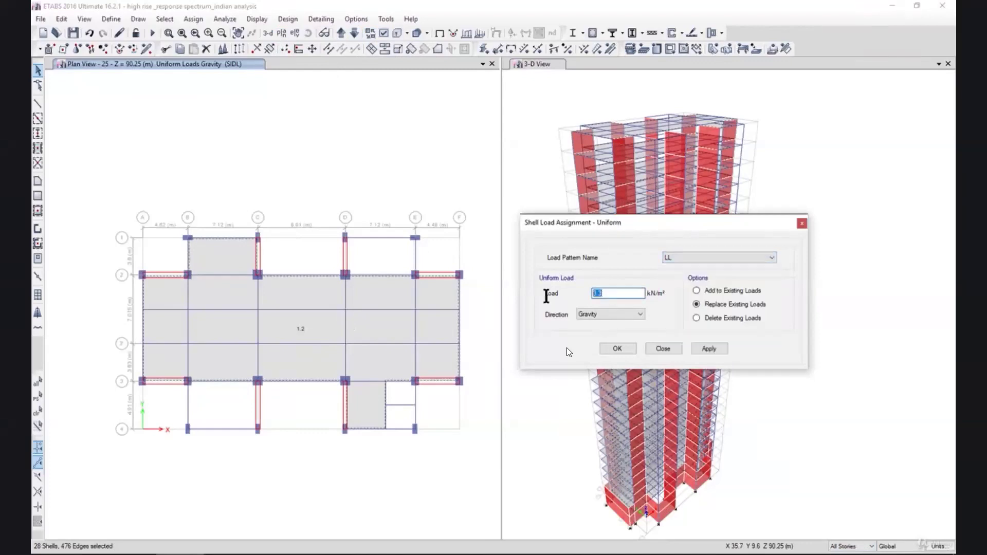
text(4)
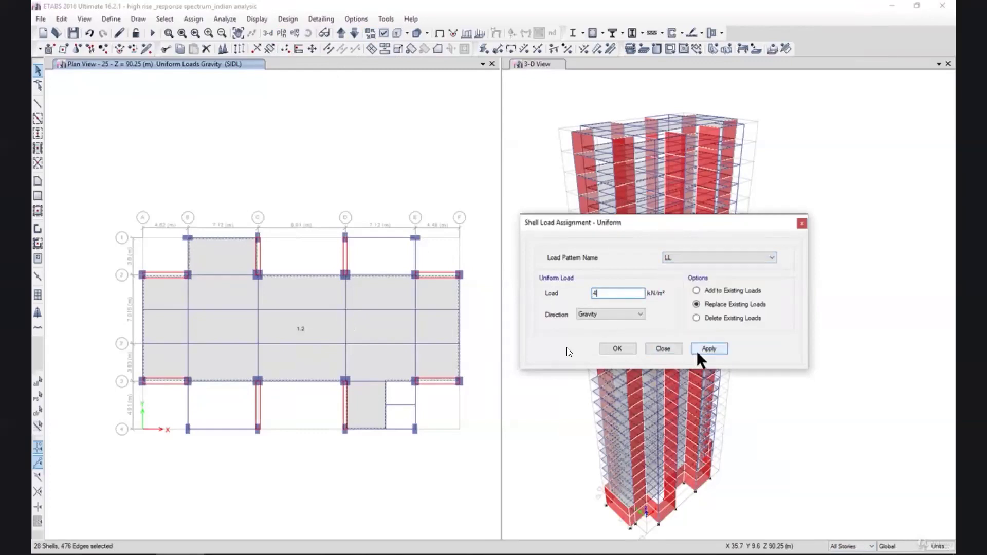
click(700, 351)
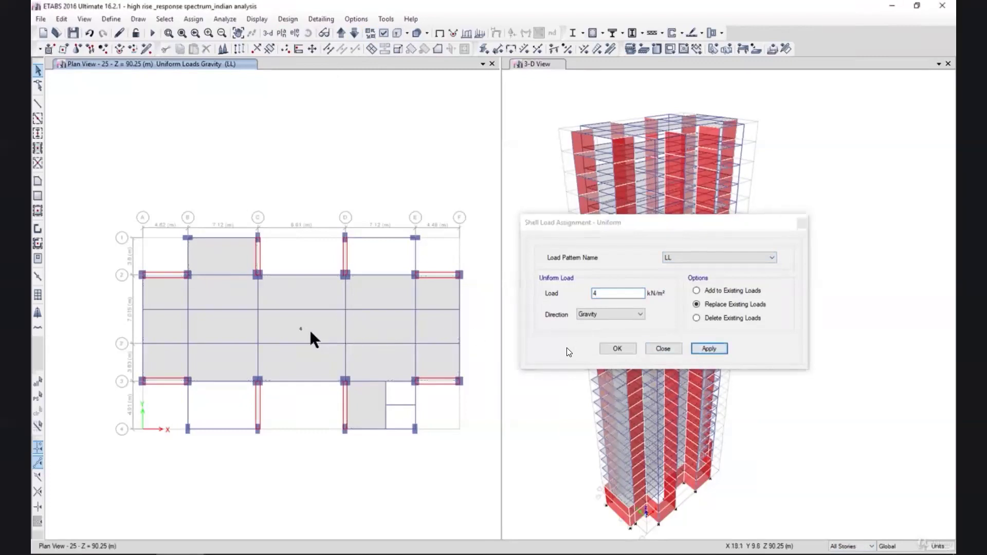
Show the story 26 plan and set the terrace slab's uniform LL load to 1.5 kN/m².
click(282, 33)
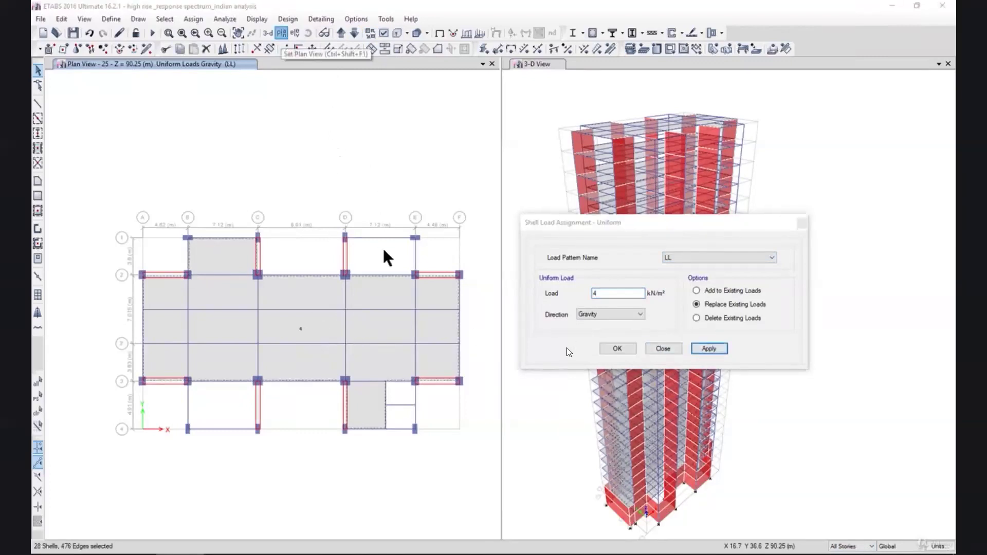
click(534, 415)
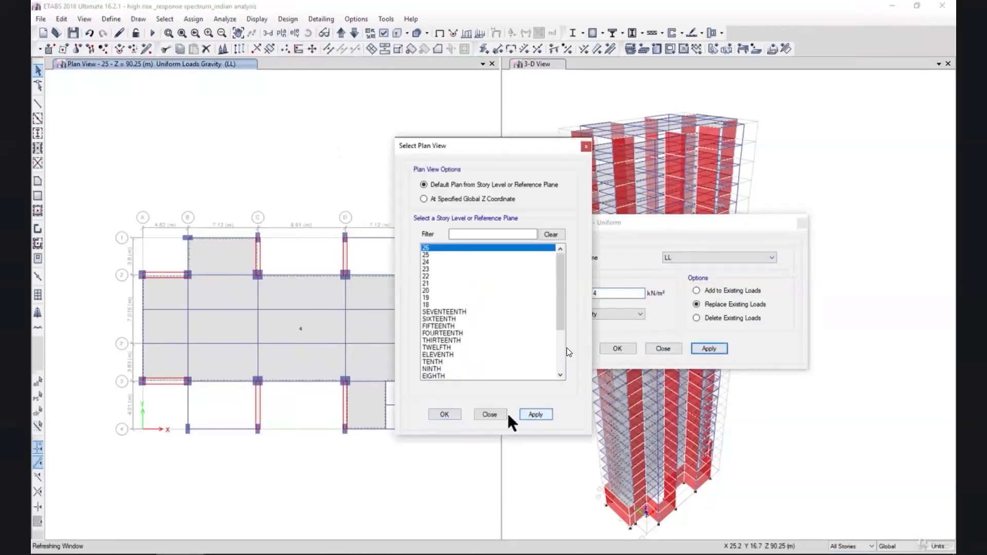
click(491, 415)
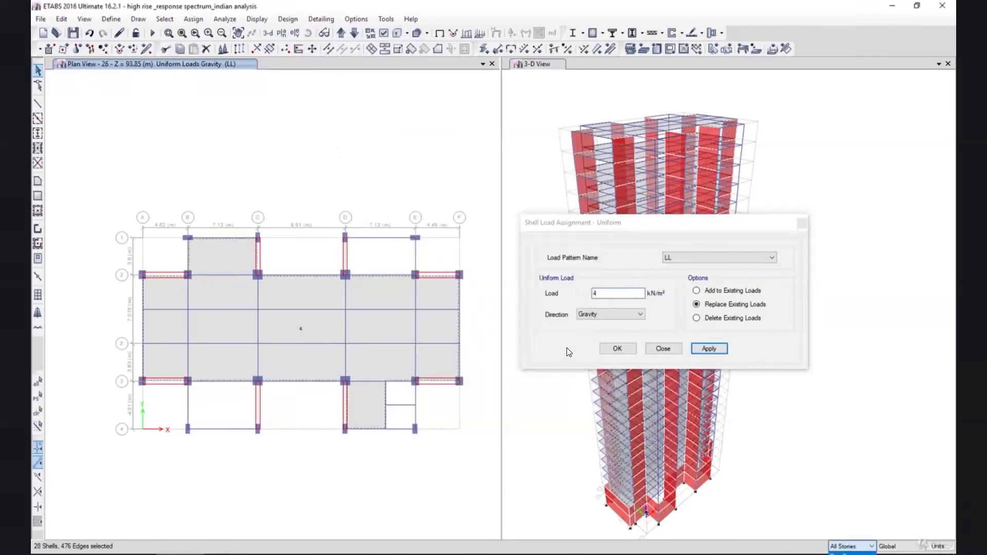
drag(608, 295, 565, 295)
text(1.5)
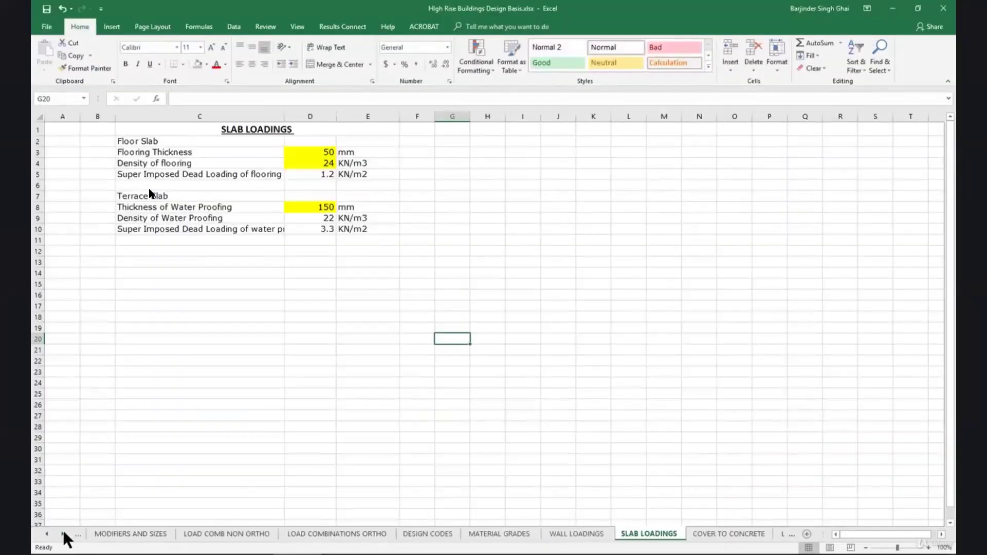
Shade the STEP-10 load assignment items in rows 73 to 81 of Excel's CHECKLIST FOR ETABS sheet grey as completed.
click(46, 534)
click(46, 534)
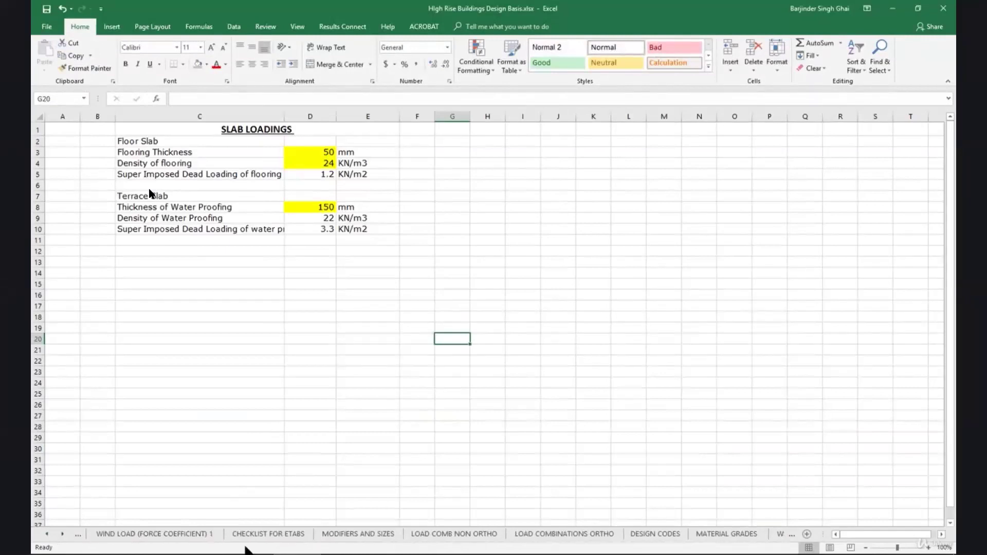
click(260, 534)
drag(165, 337, 265, 429)
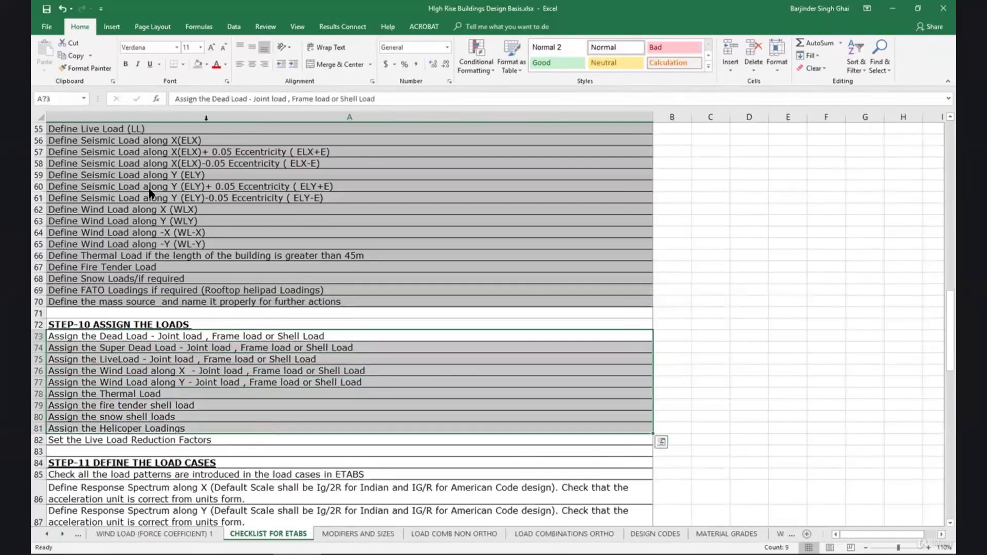
click(198, 64)
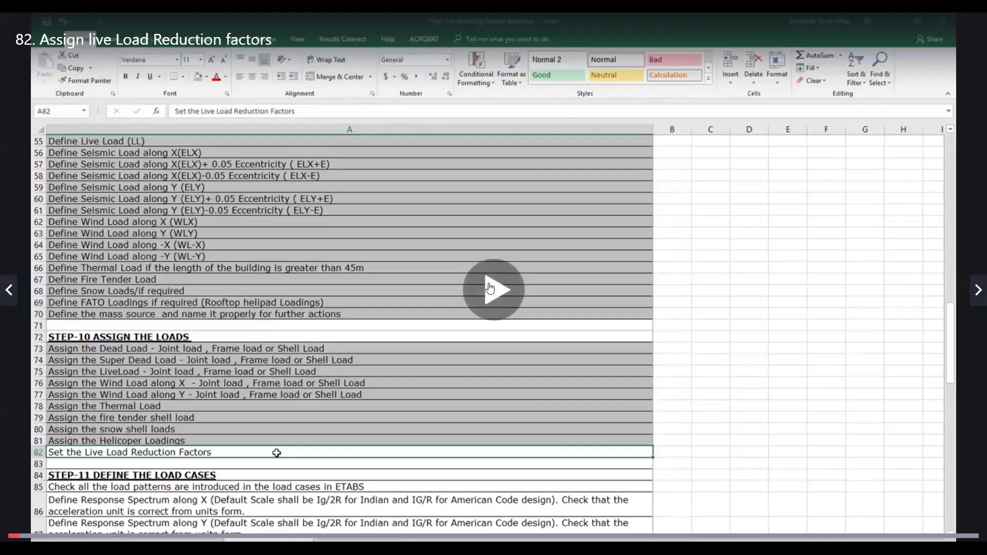
click(490, 288)
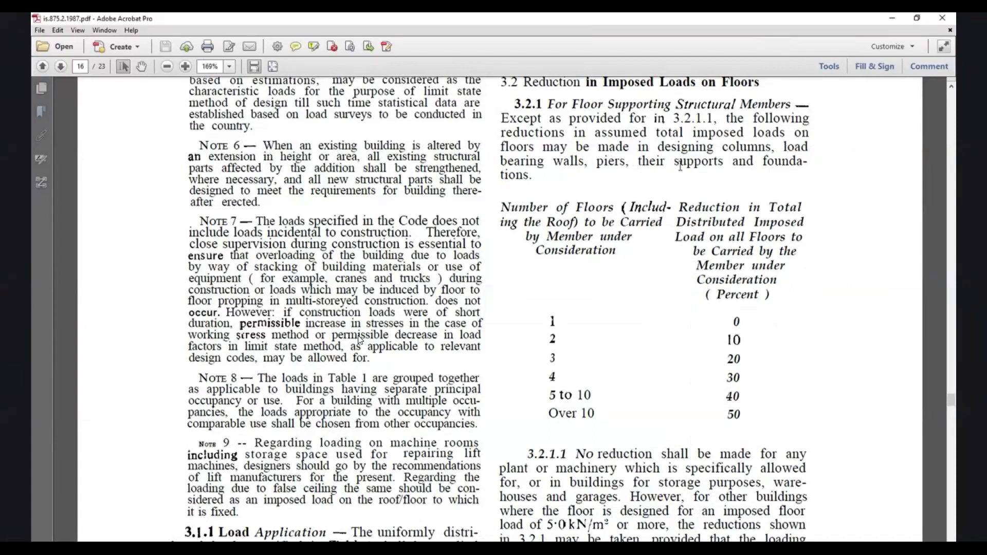
Examine clause 3.2.1 of the IS 875 Part 2 PDF for the imposed load reduction percentages by number of floors carried.
scroll(627, 247, up, 3)
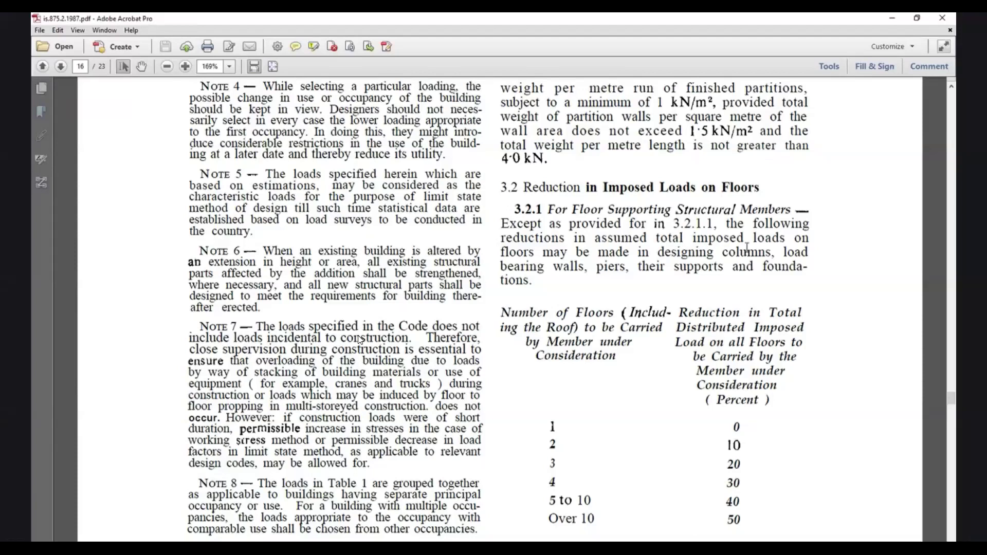
scroll(359, 340, down, 4)
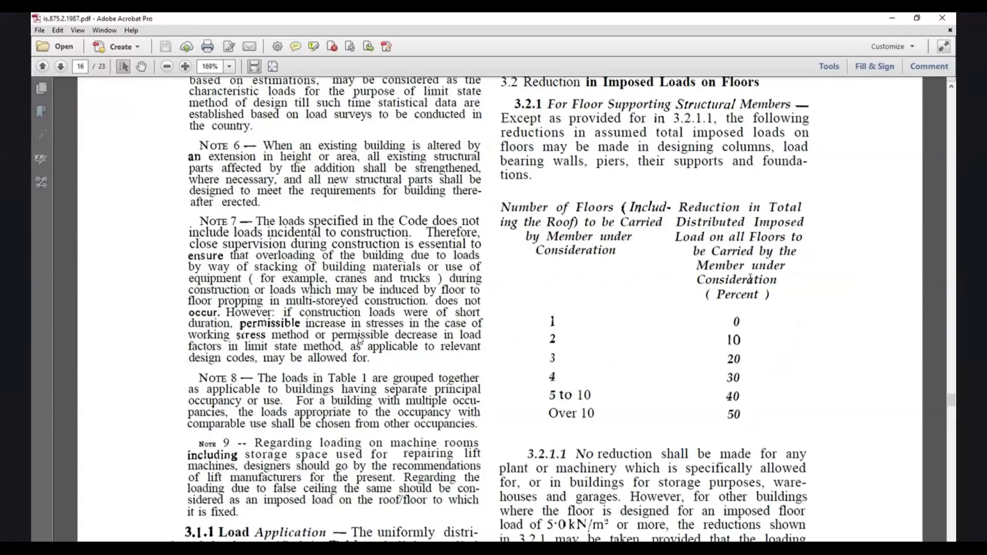
scroll(359, 340, down, 2)
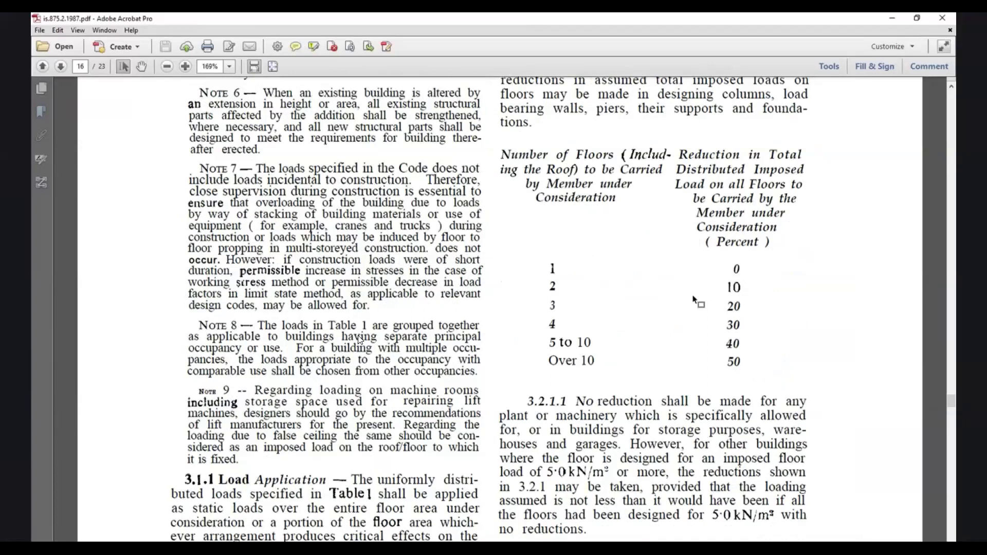
scroll(357, 335, down, 2)
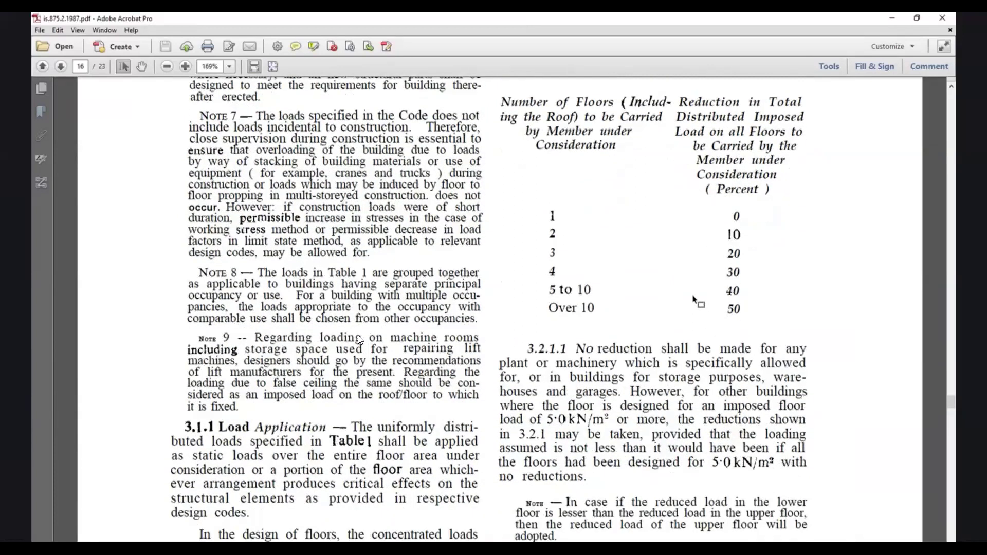
scroll(358, 336, up, 1)
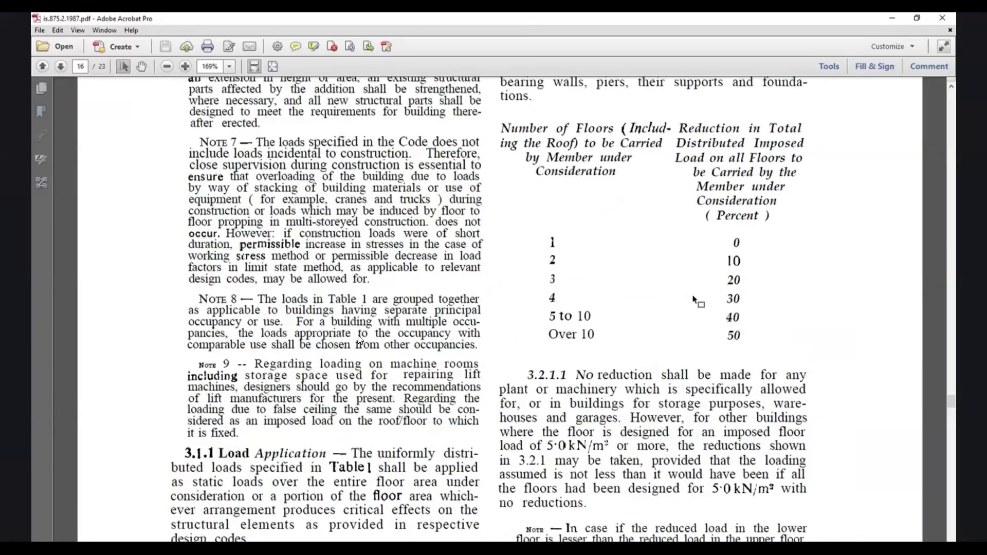
scroll(358, 339, up, 2)
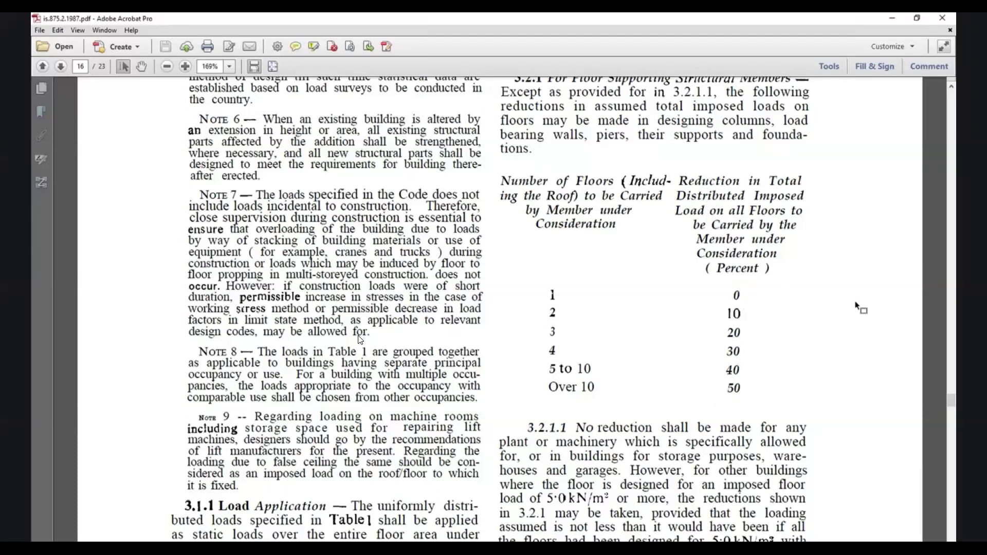
Examine the loading details figure on page 22 of the IS 875 Part 2 PDF for the reduced column loads per floor.
scroll(360, 338, down, 10)
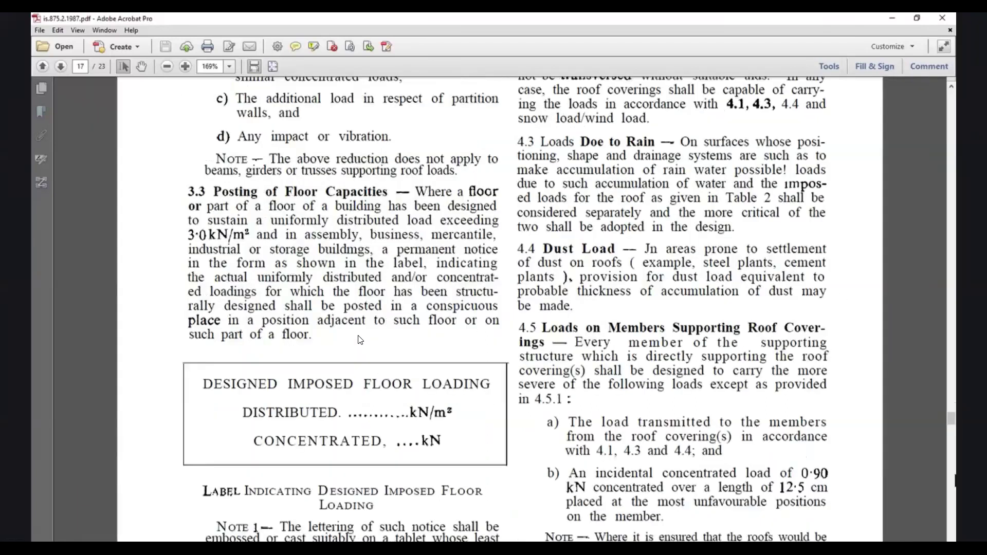
scroll(359, 339, down, 10)
scroll(360, 340, down, 10)
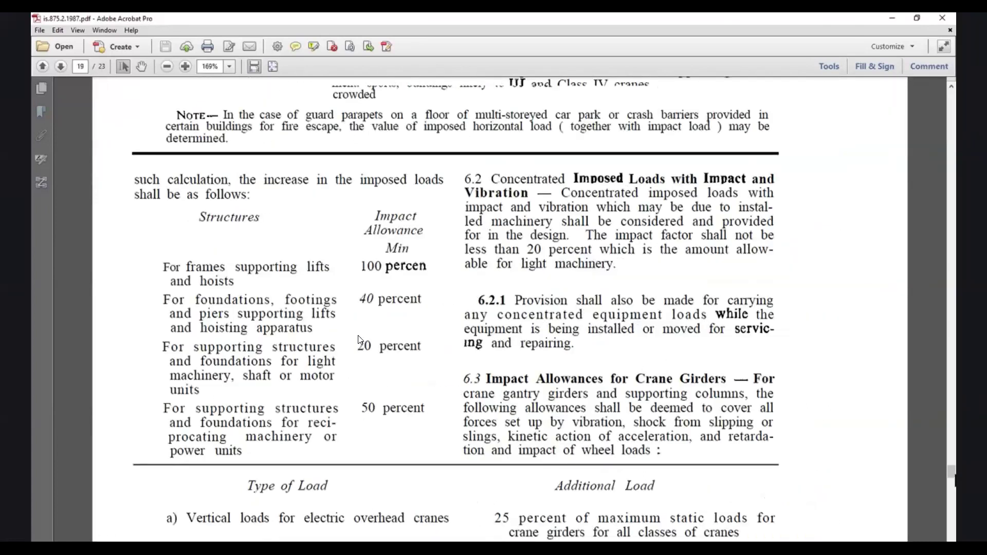
scroll(359, 339, down, 15)
ctrl+scroll(359, 339, down, 5)
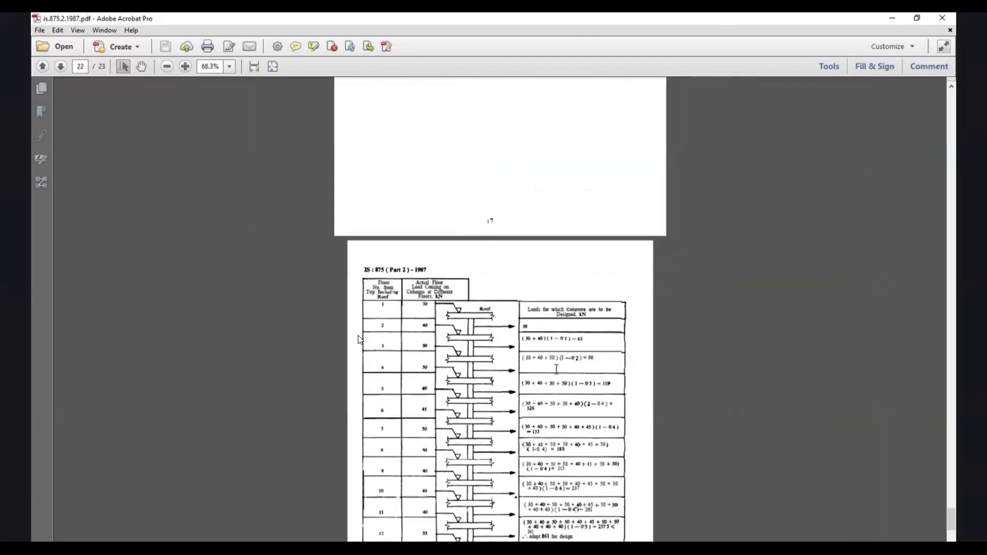
scroll(360, 339, down, 3)
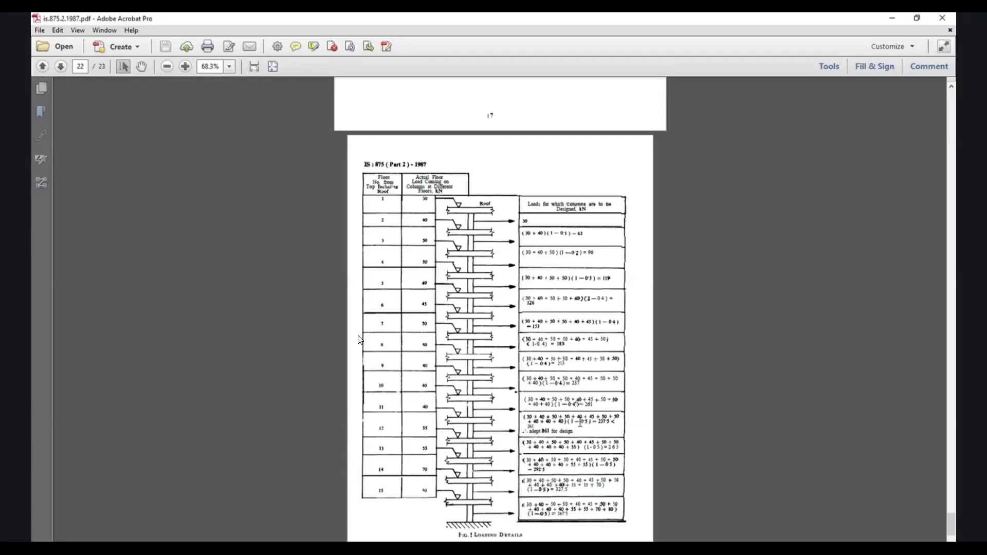
ctrl+scroll(591, 422, up, 2)
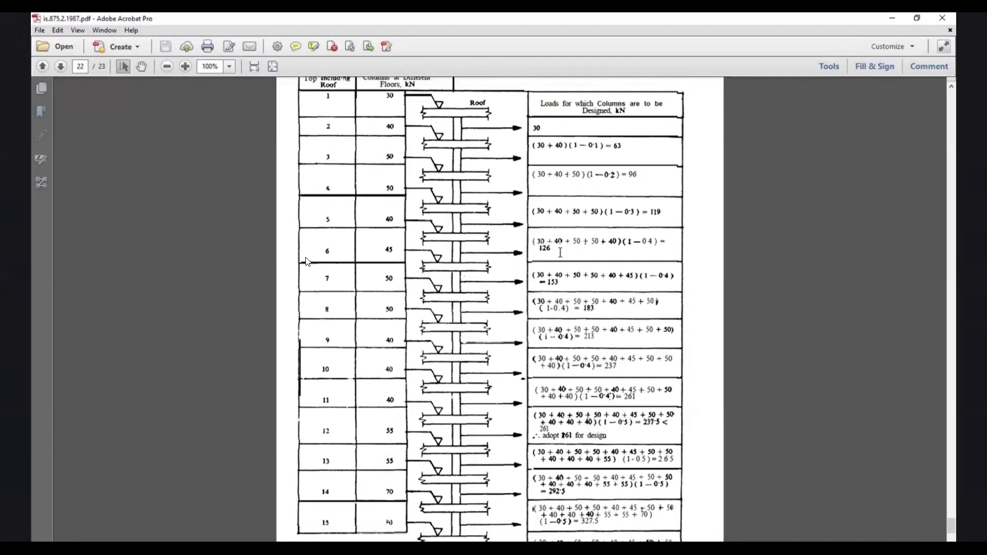
scroll(307, 262, up, 2)
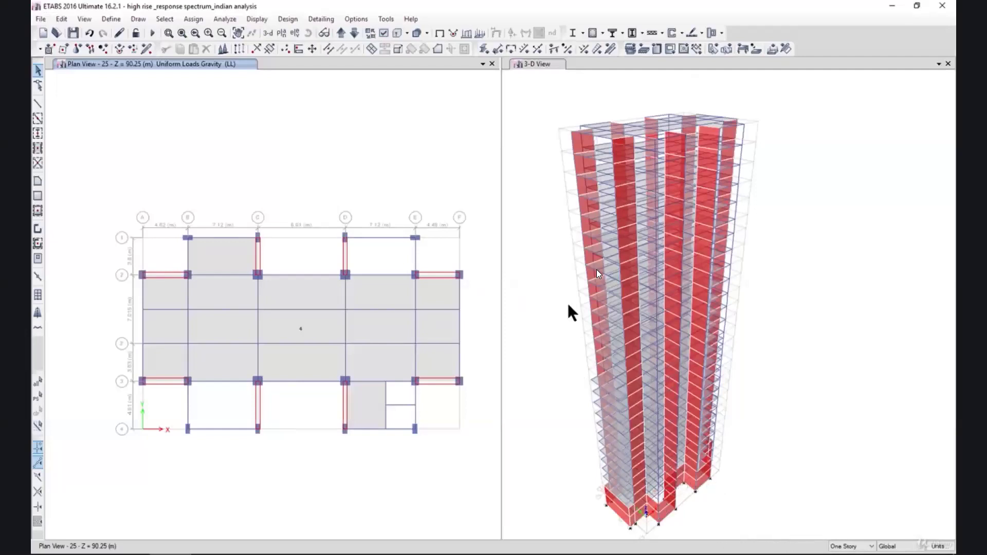
In ETABS, set live load reduction to the tributary area method per Indian IS 875-1987, with default minimum factors, applied to column axial load only.
click(288, 18)
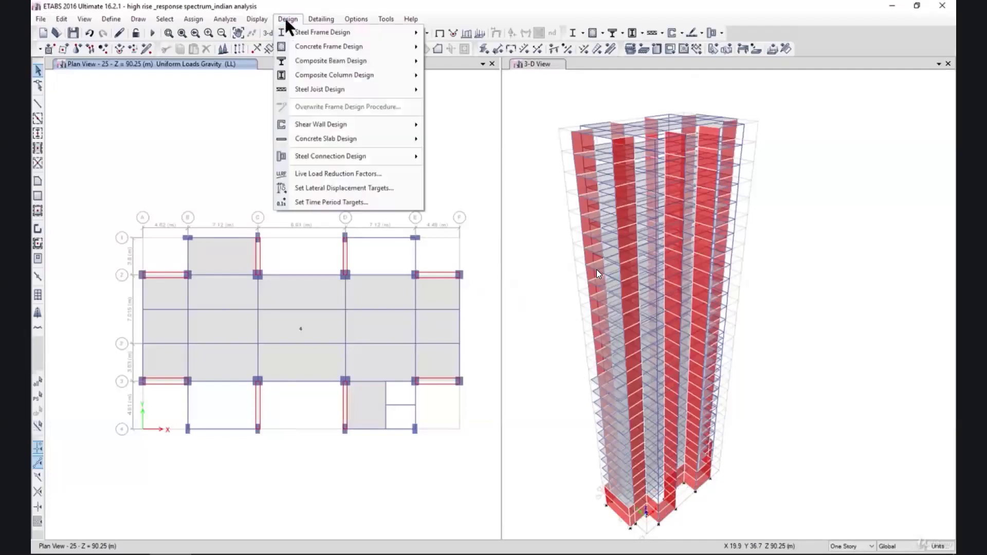
click(331, 174)
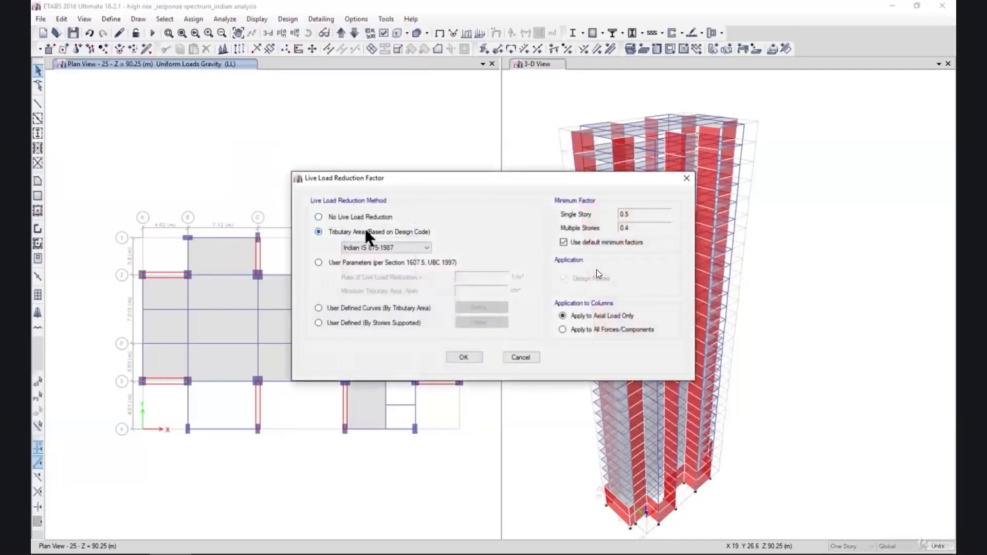
click(374, 248)
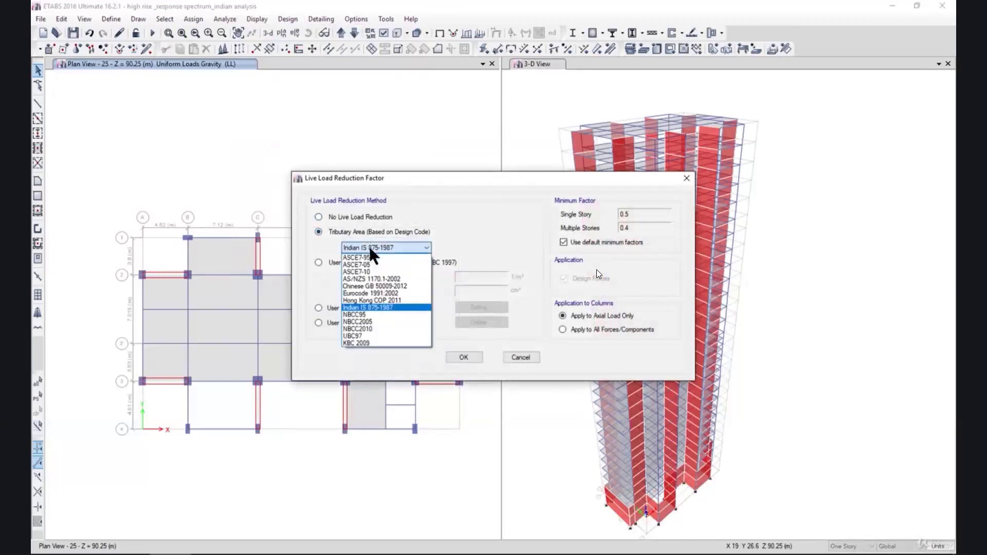
click(387, 311)
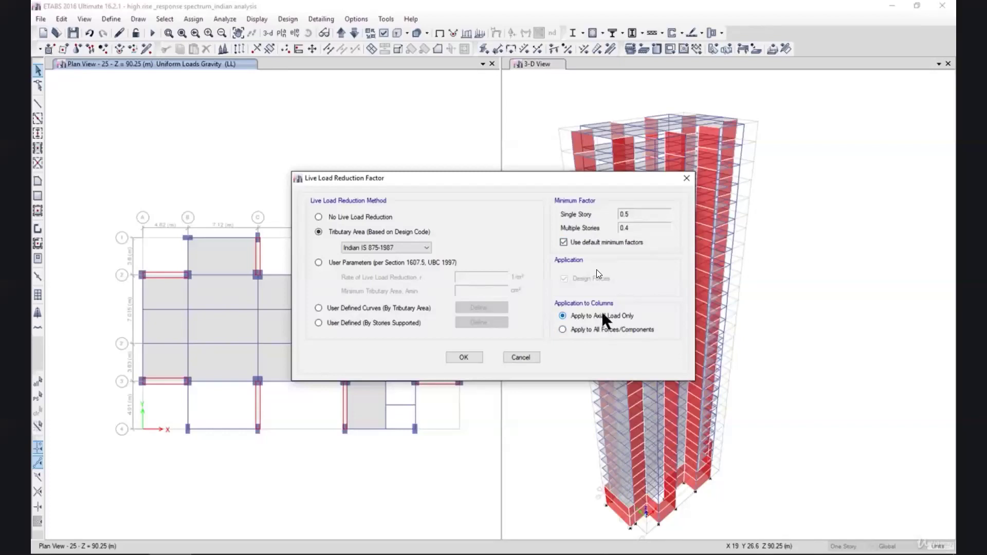
click(464, 357)
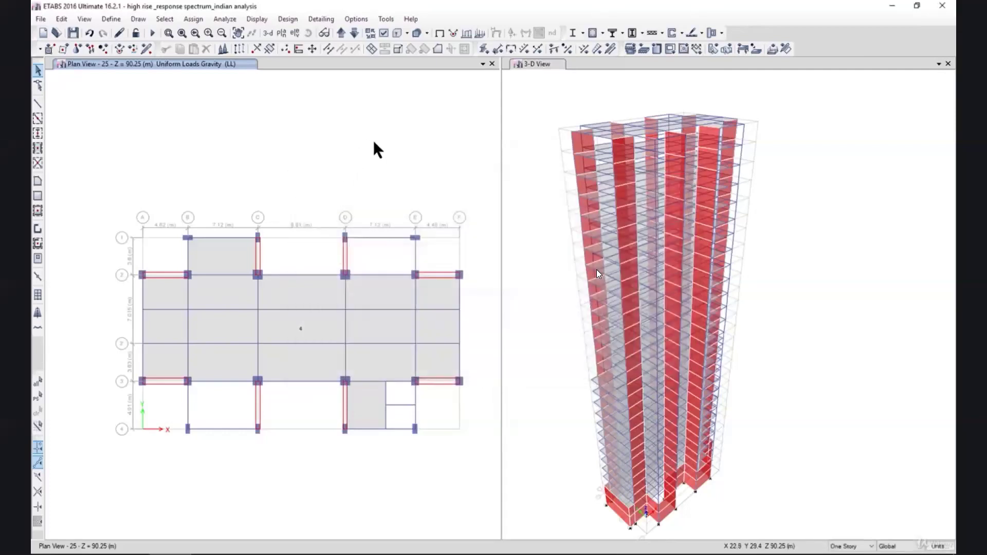
key(alt+Tab)
scroll(514, 278, up, 4)
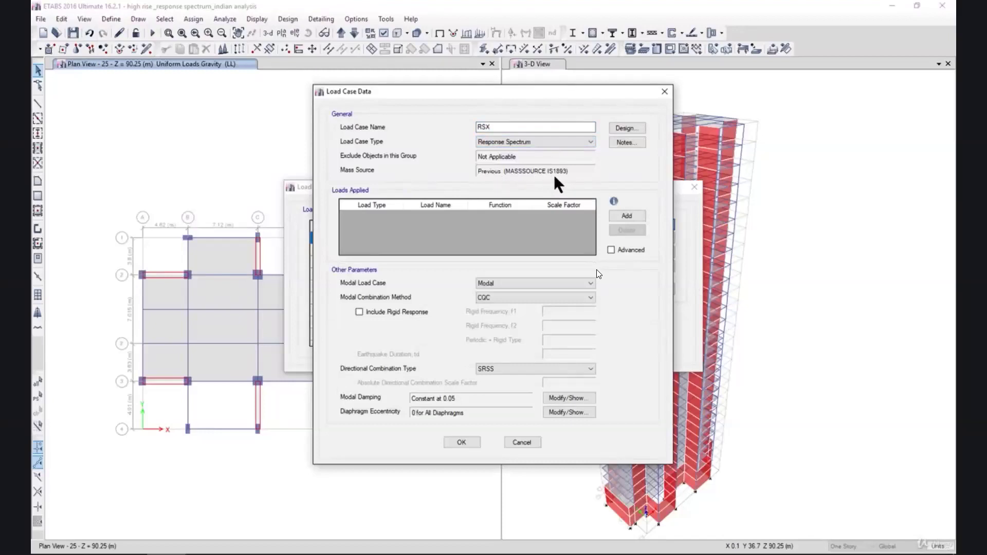
Add an acceleration load in direction U1 with the IS1893 function to the RSX response spectrum load case.
click(621, 216)
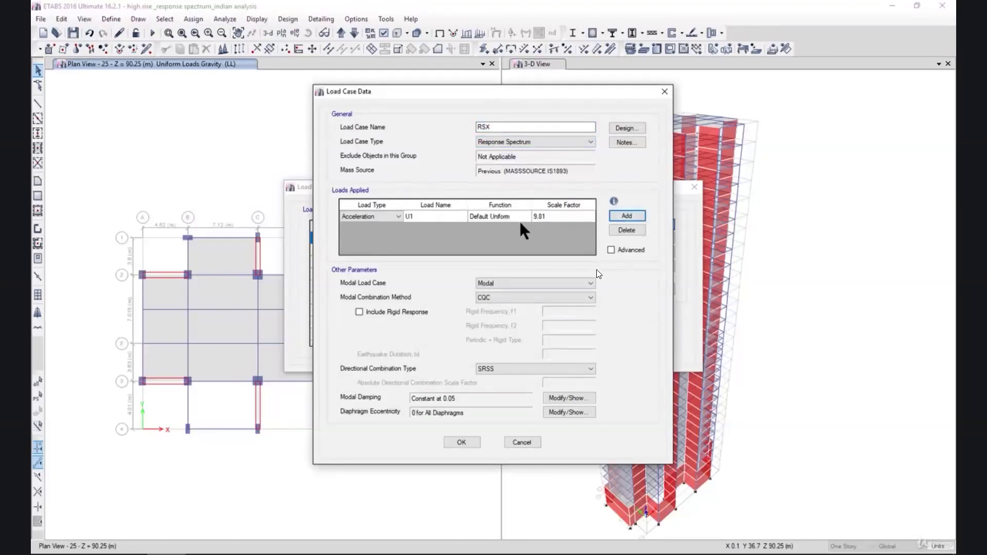
click(389, 218)
click(399, 216)
click(437, 216)
click(447, 218)
click(437, 226)
click(471, 218)
click(511, 218)
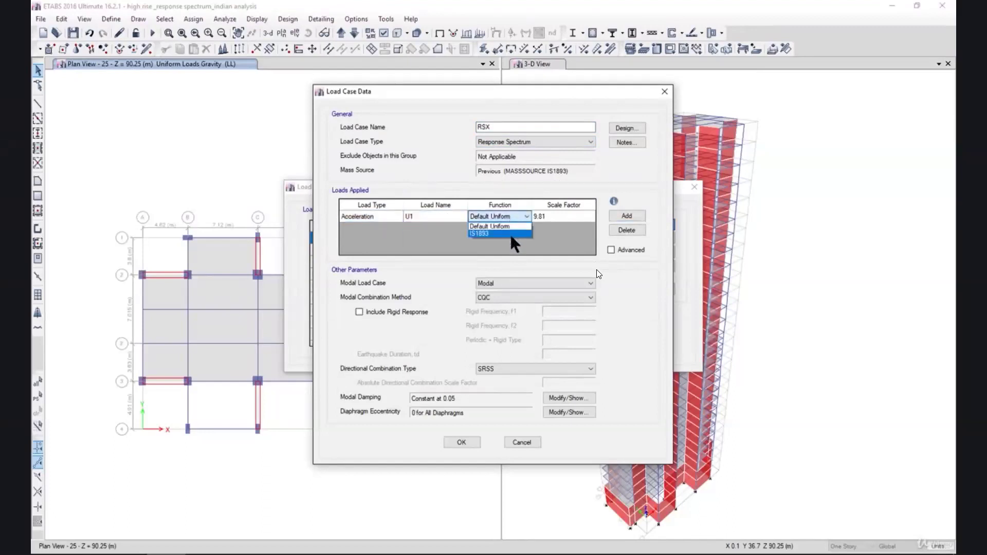
click(511, 234)
click(506, 218)
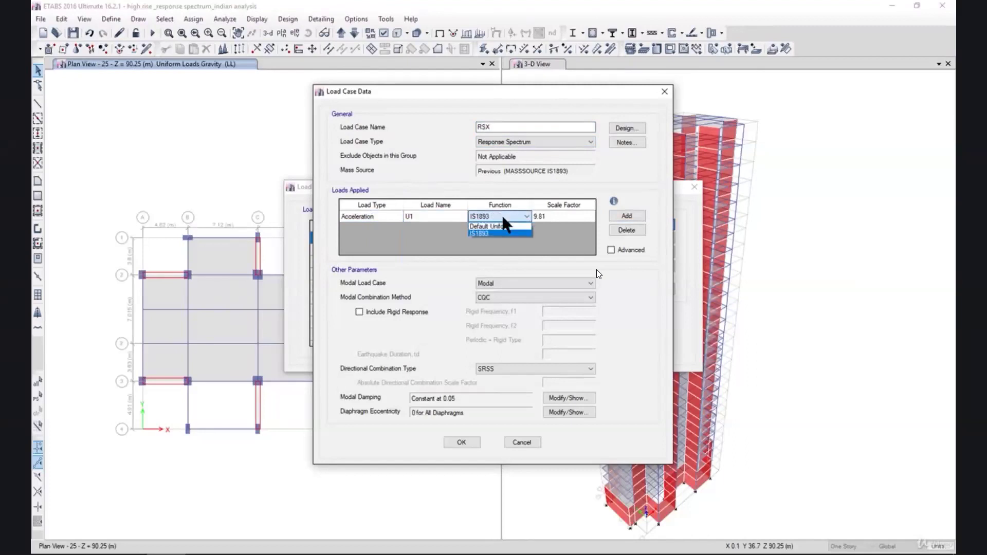
click(503, 226)
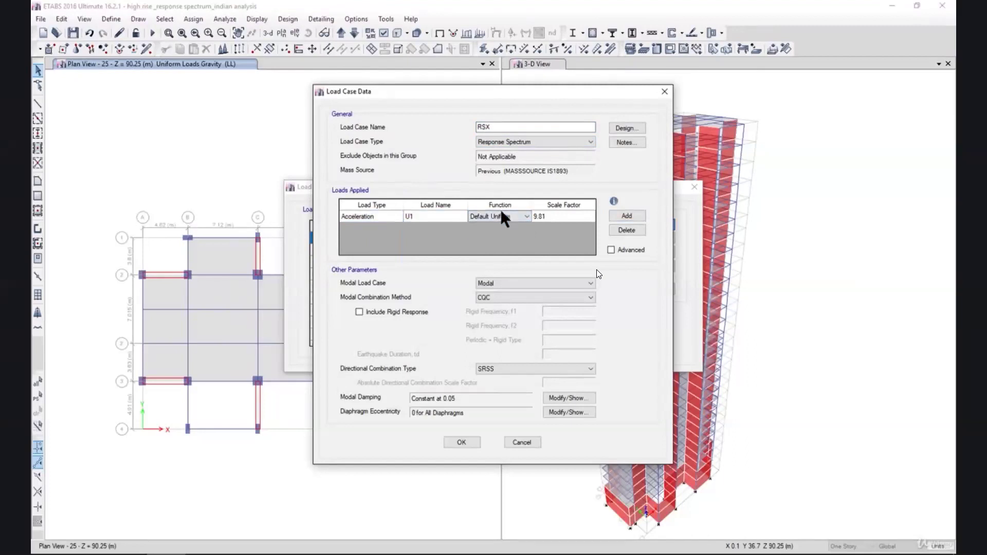
click(501, 215)
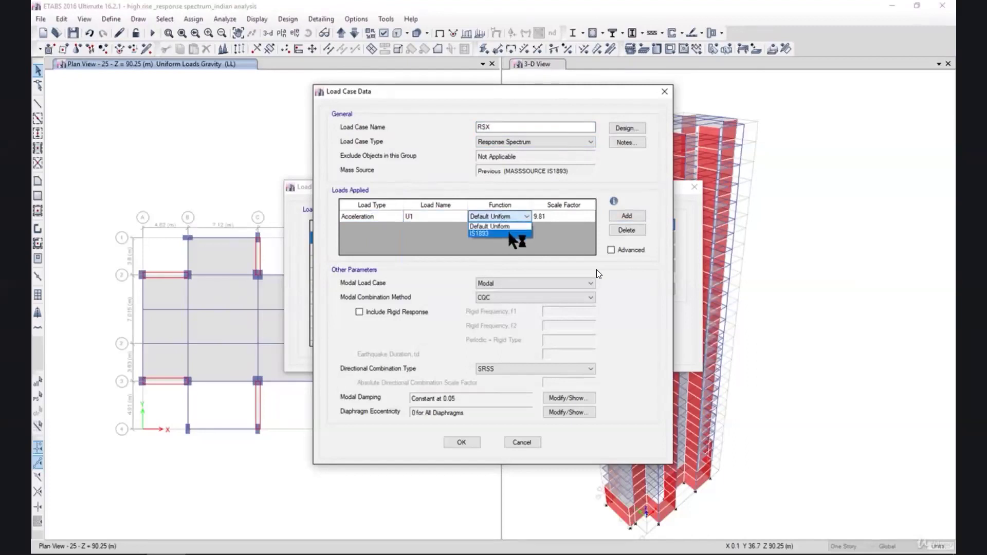
click(509, 233)
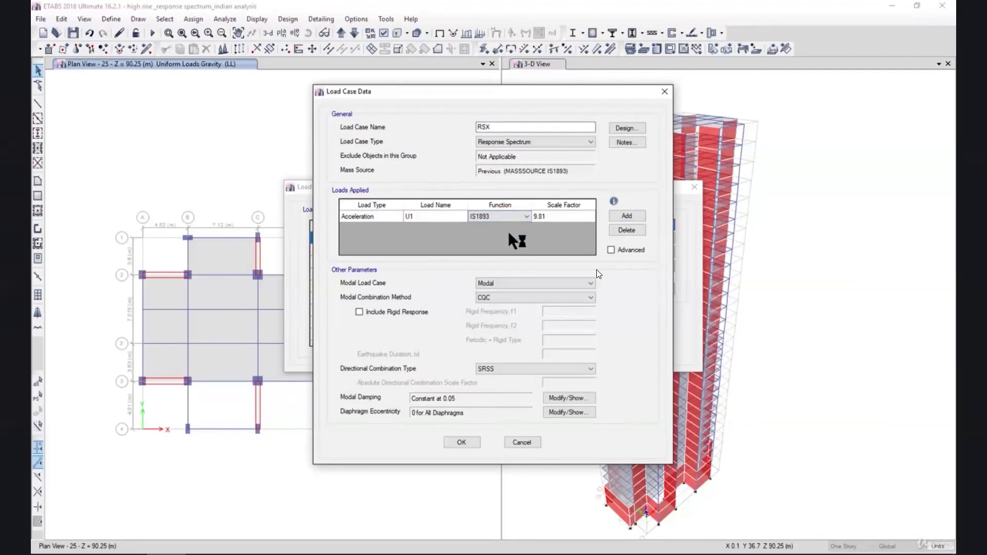
Calculate the RSX scale factor in Calculator by multiplying 1.2 by 9.81, then dividing by 2 and by 5.
click(555, 217)
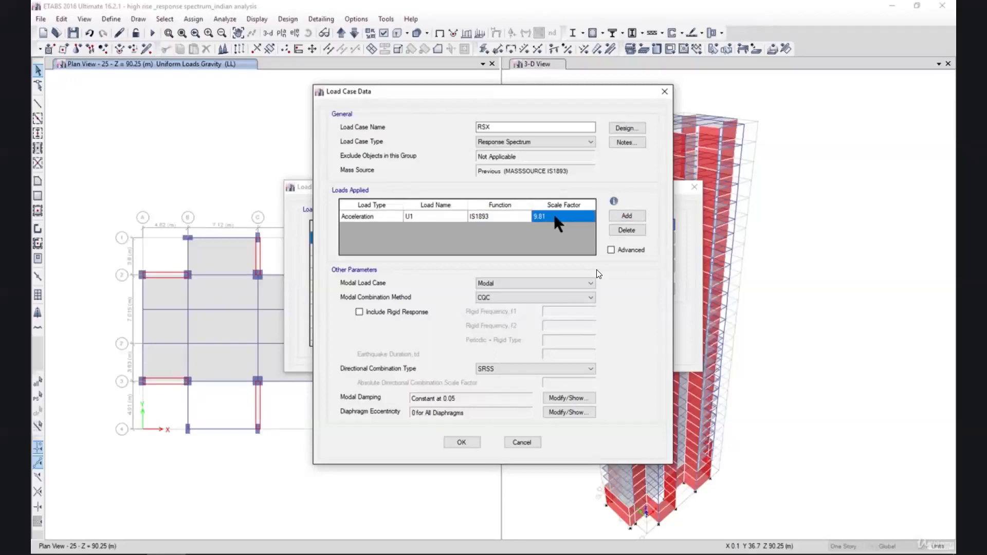
click(766, 552)
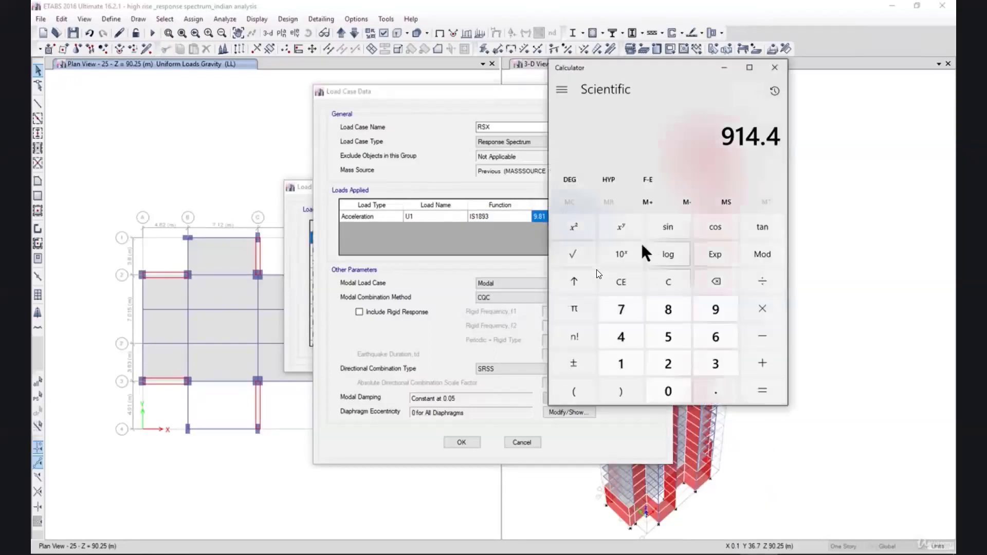
click(666, 288)
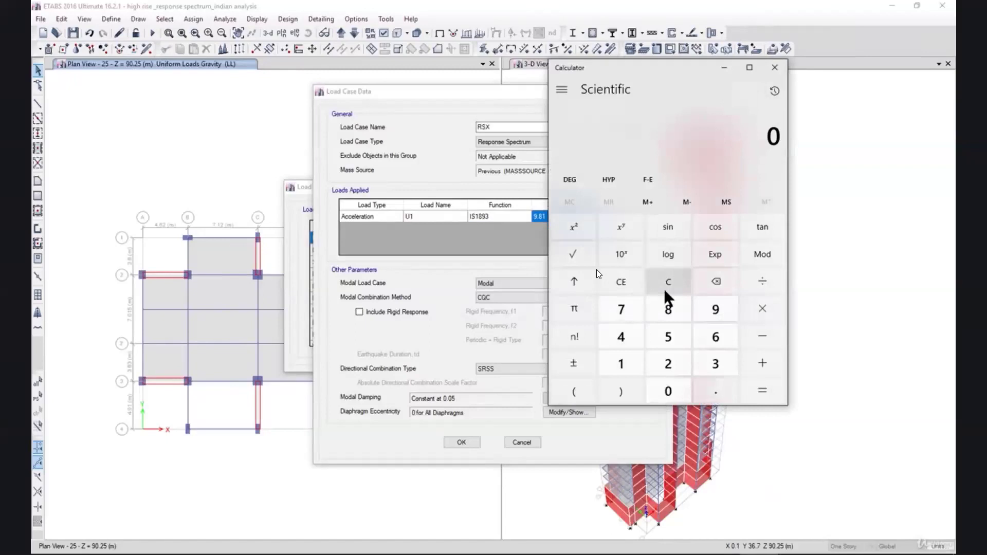
text(1.2)
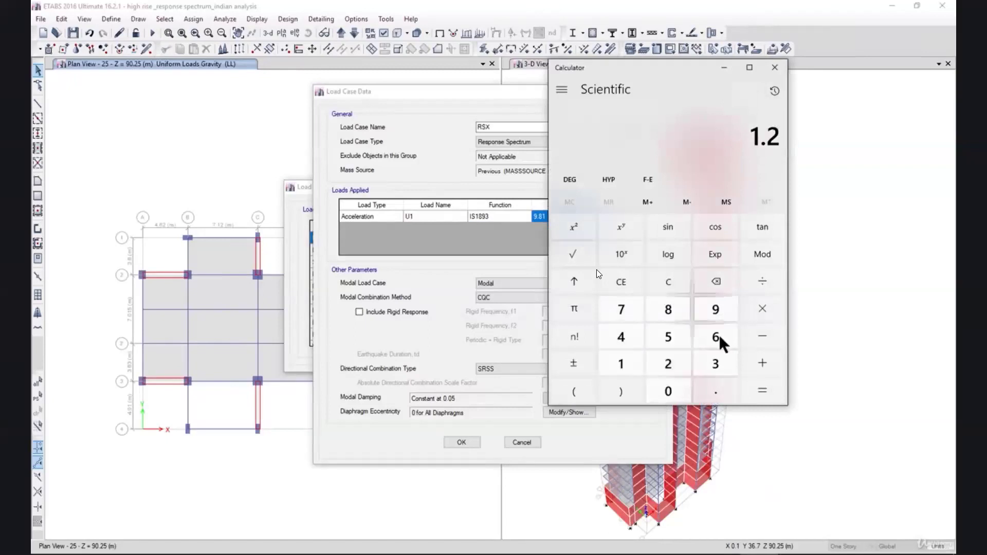
text(*9.8)
text(1)
key(Return)
text(/)
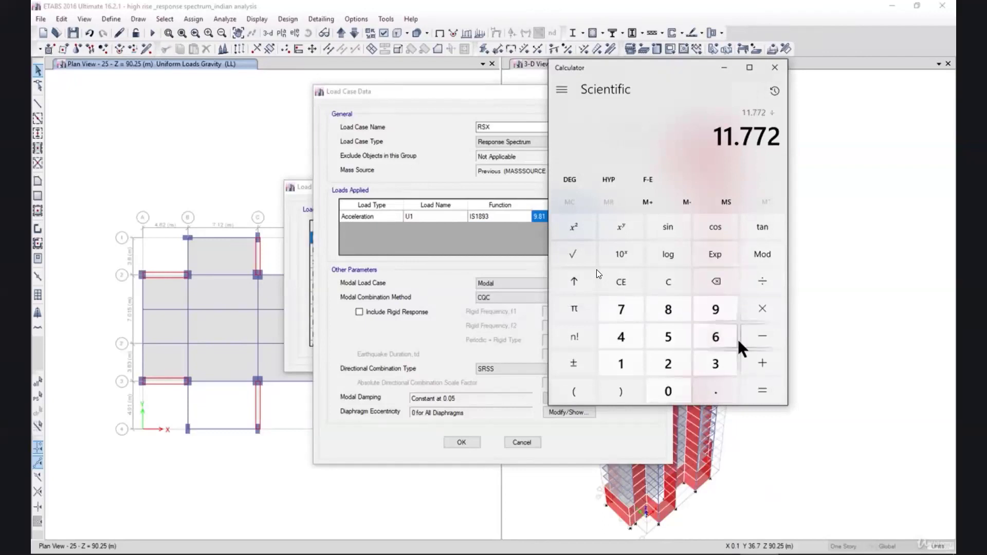
text(2)
key(Return)
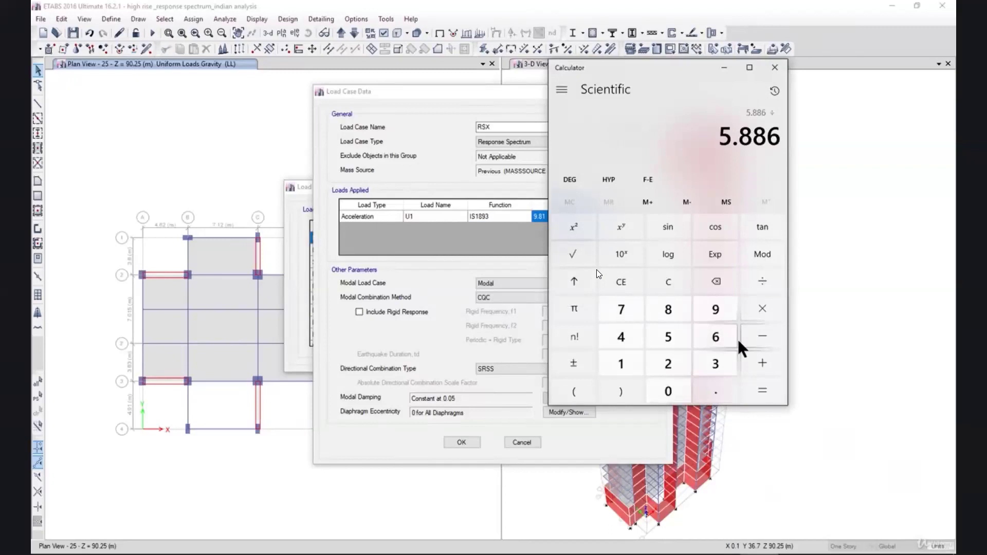
text(/5)
key(Return)
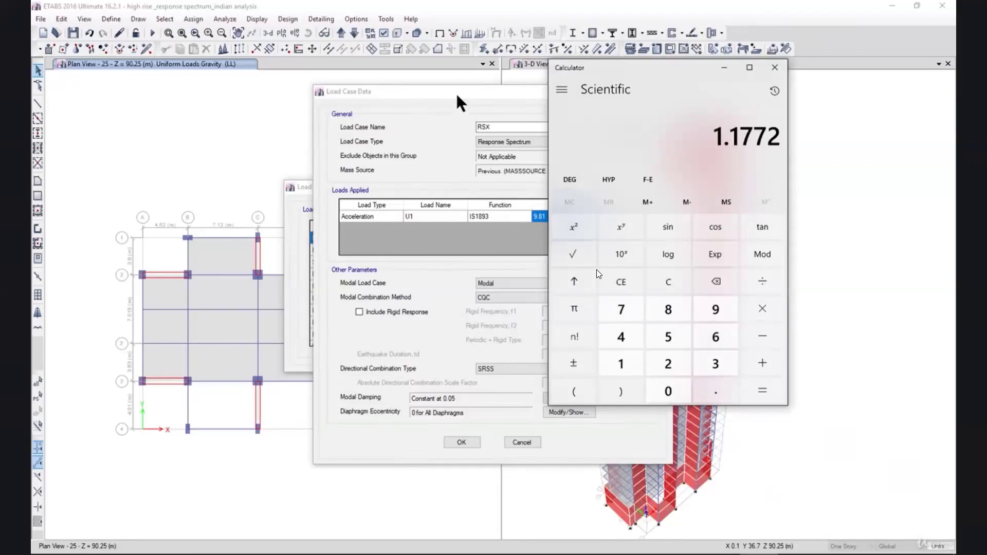
Set the scale factor of the RSX case's U1 acceleration load to 1.18.
click(478, 113)
click(563, 216)
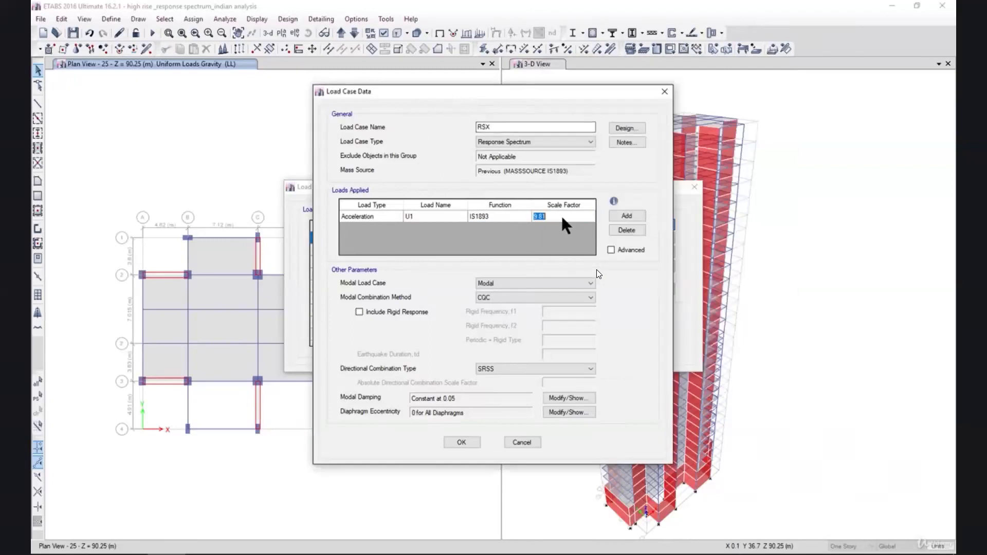
text(1.178)
Choose Modal as the RSX modal load case and CQC as its modal combination method.
click(498, 283)
click(496, 295)
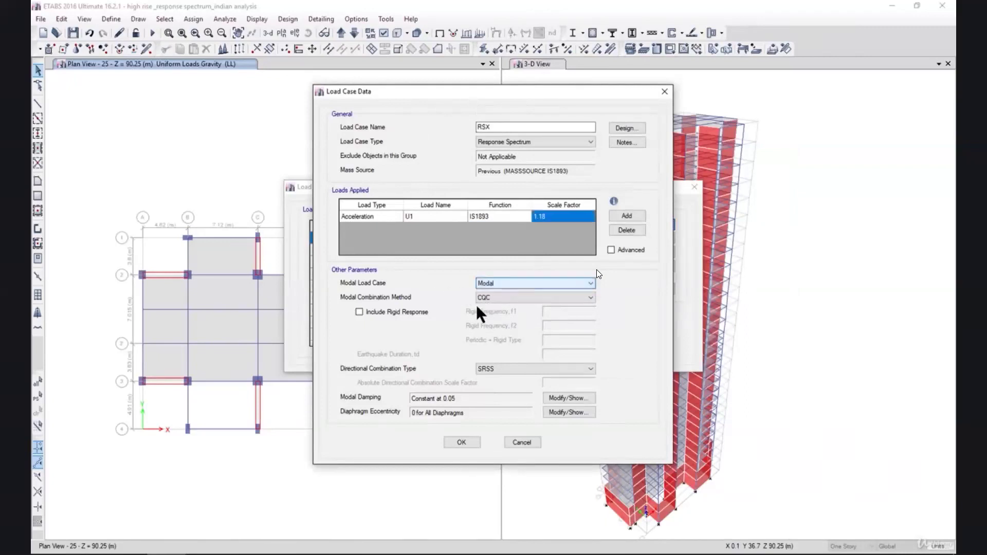
click(508, 298)
click(508, 307)
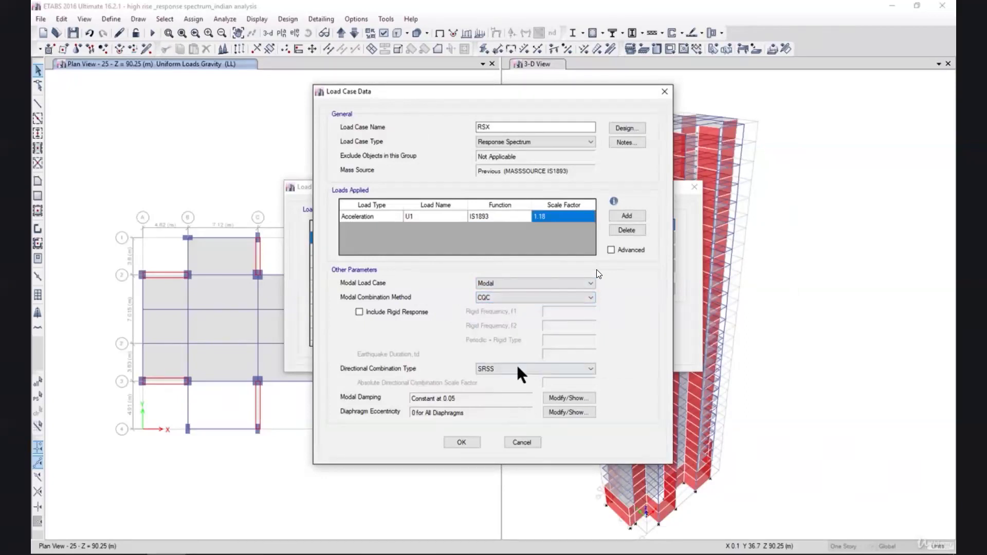
Accept the RSX case and add a load case named RSY of type Response Spectrum with an acceleration load.
click(461, 443)
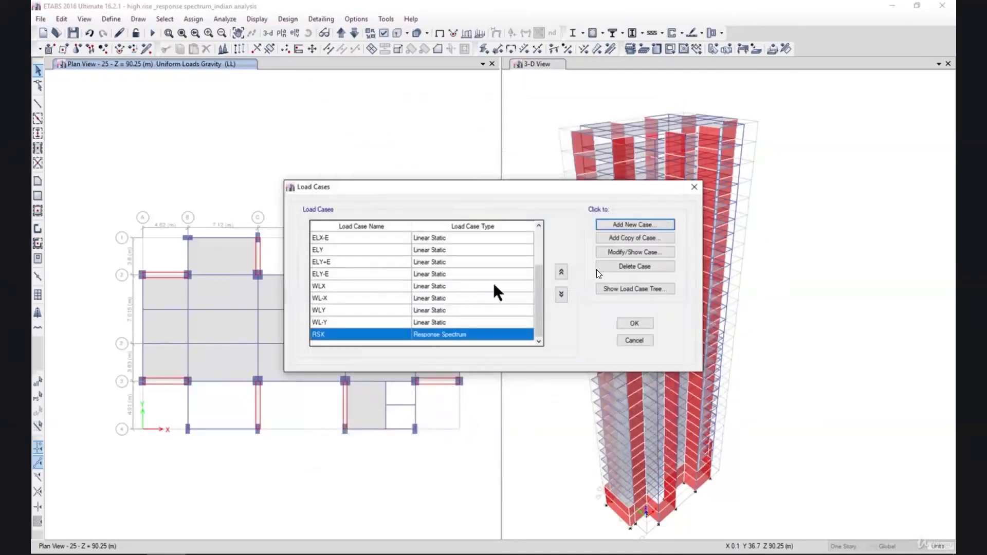
click(608, 226)
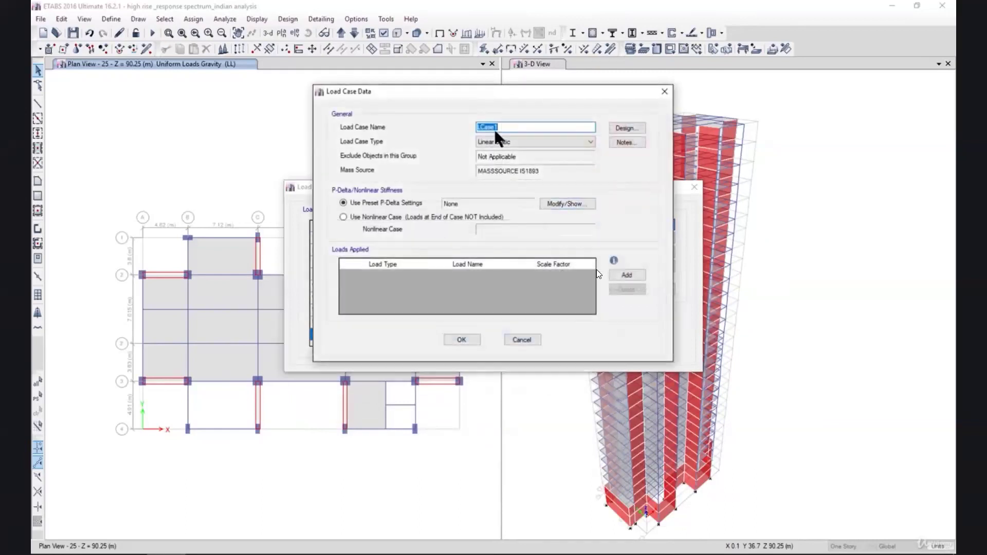
text(RSY)
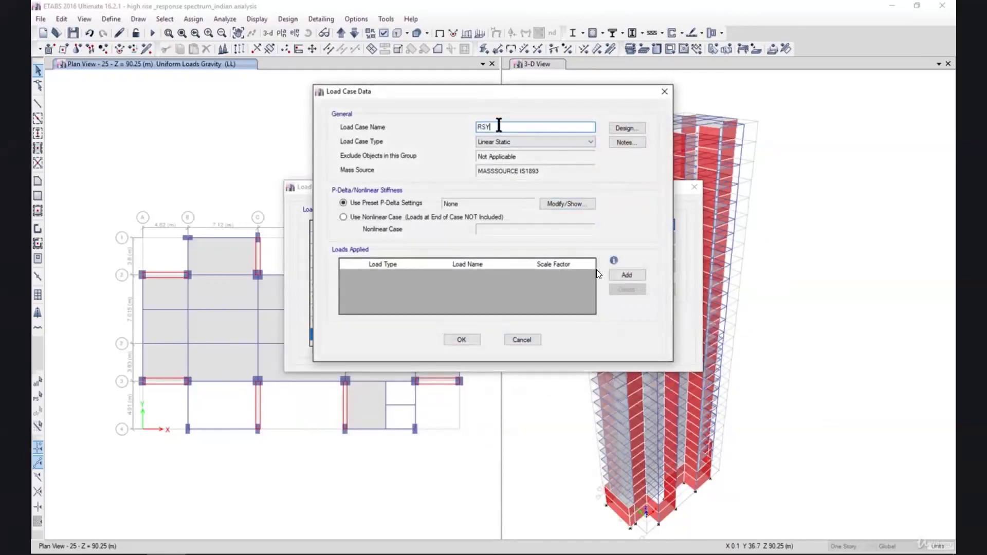
click(630, 276)
click(409, 278)
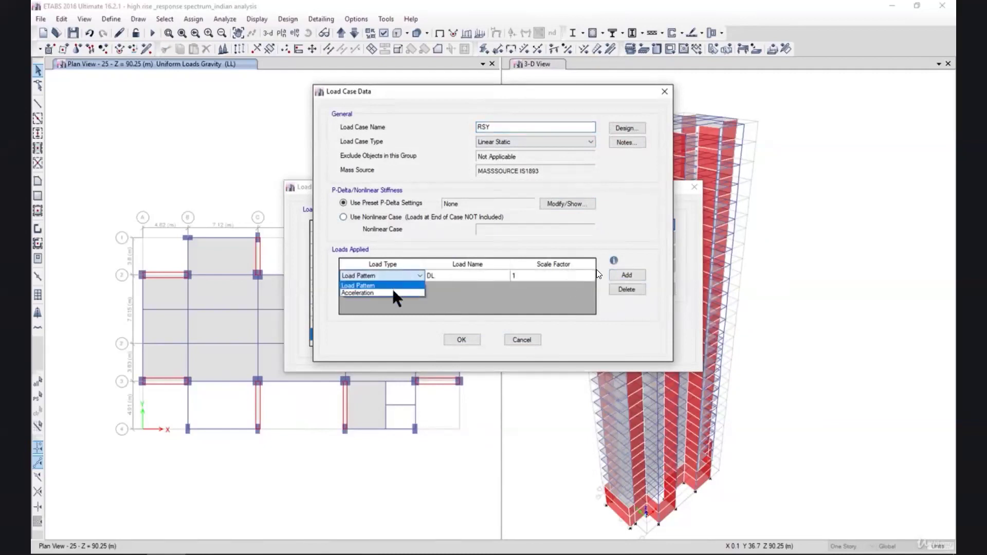
click(394, 292)
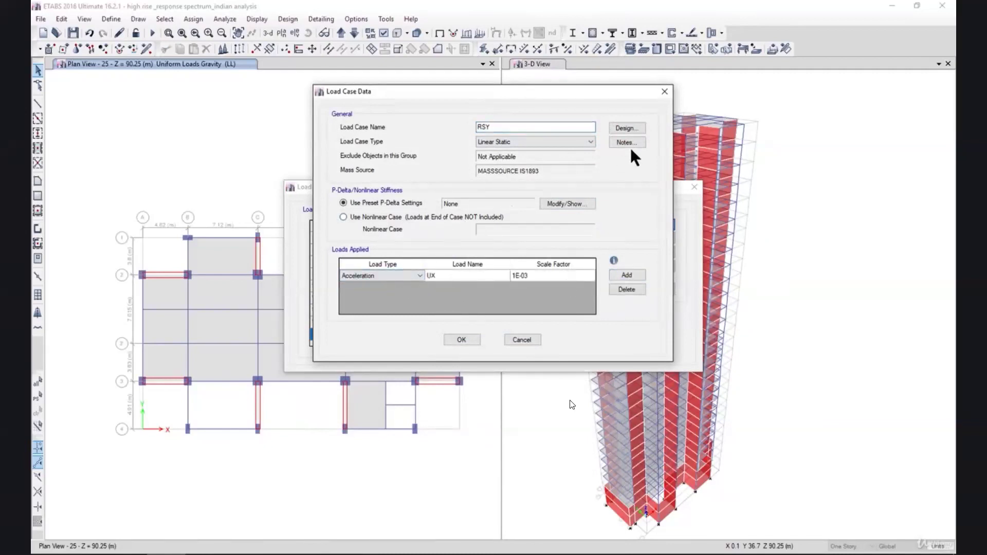
click(547, 142)
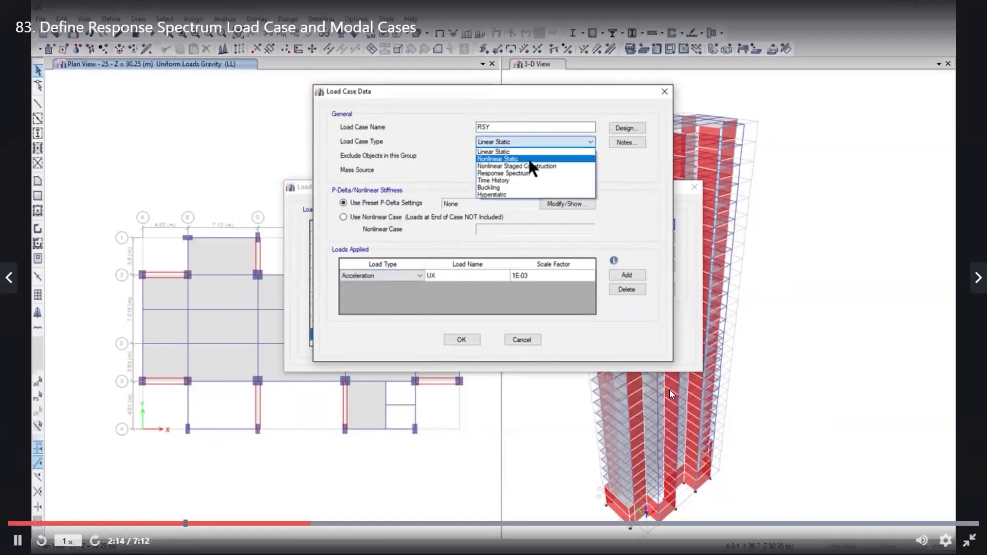
click(522, 174)
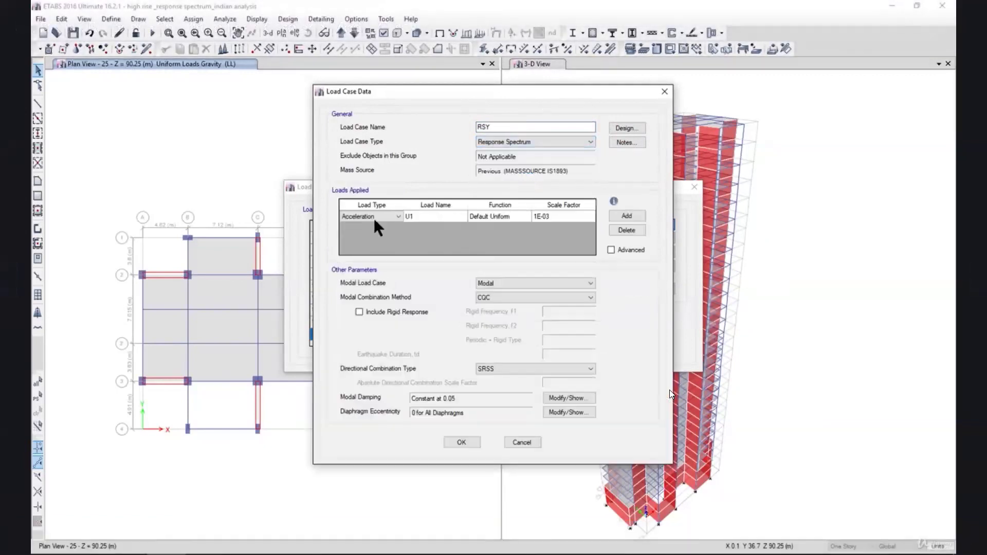
Apply the RSY case's acceleration load in direction U2 with the IS1893 function.
click(411, 218)
click(434, 221)
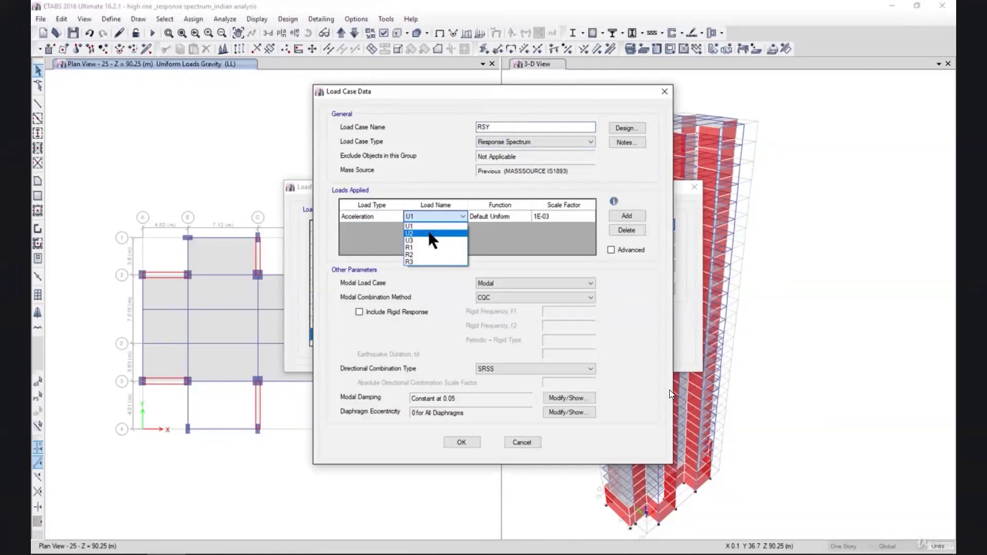
click(430, 233)
click(498, 216)
click(498, 217)
click(496, 232)
Set the RSY scale factor to 1.172, check it against the Calculator result and accept the load case.
click(562, 220)
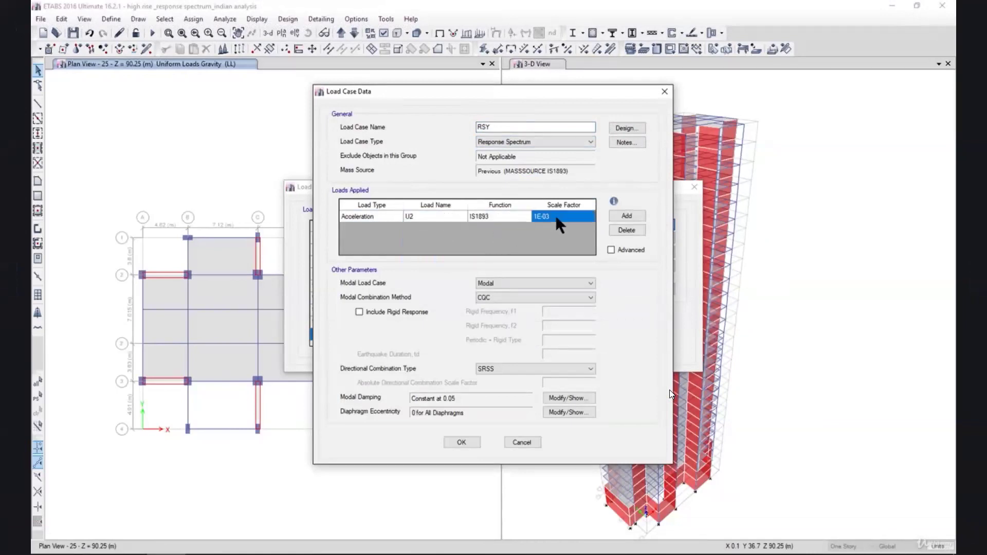
click(564, 218)
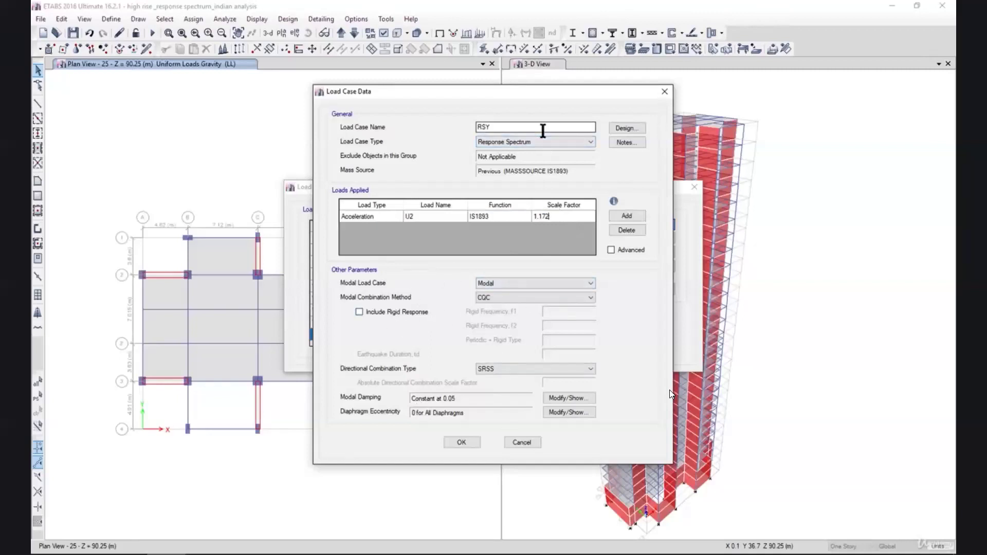
click(544, 220)
key(alt+Tab)
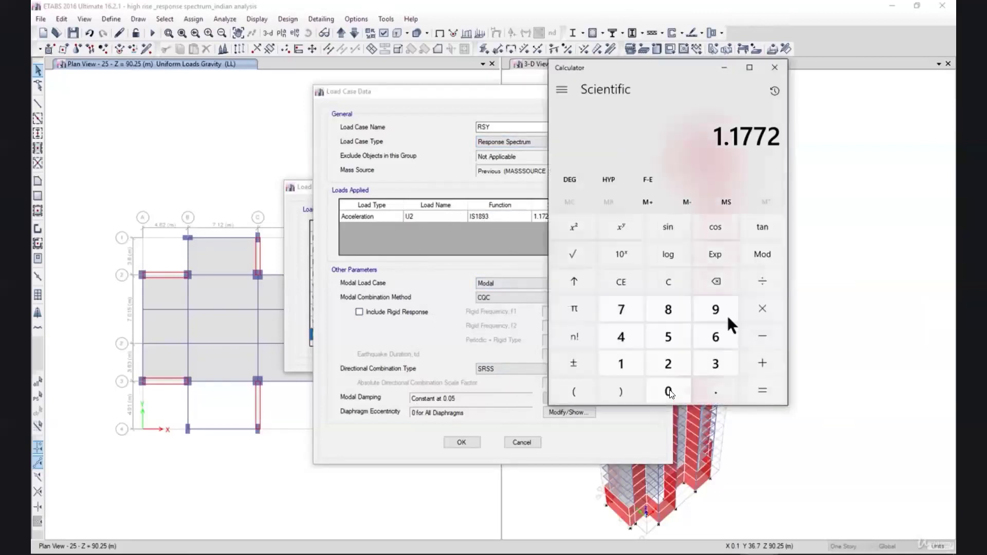
click(722, 67)
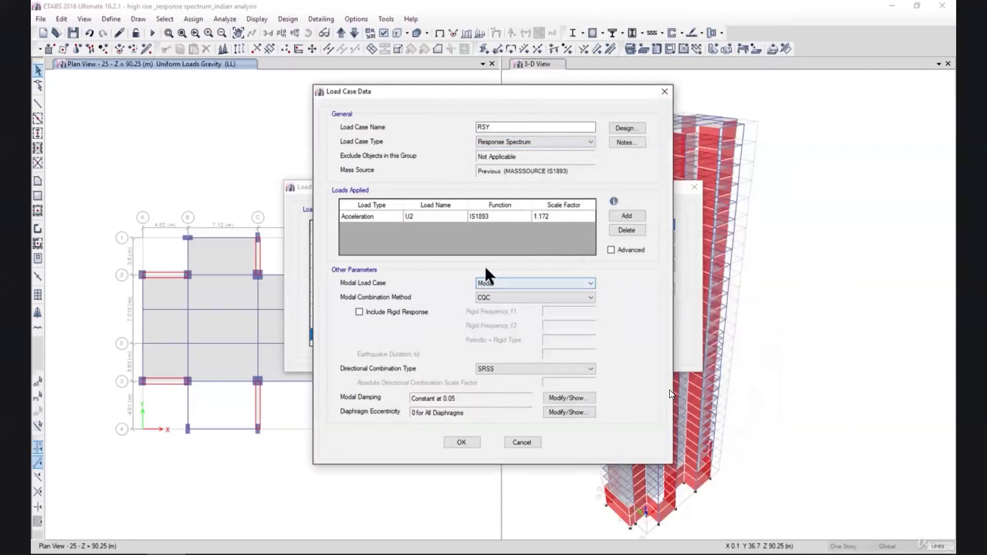
click(461, 444)
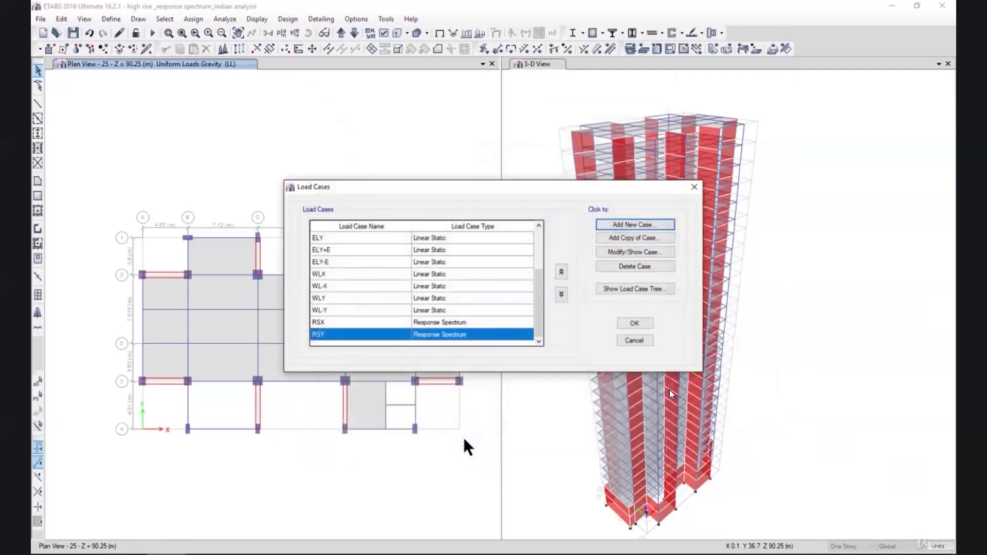
Add a load case named RSZ of type Response Spectrum with an acceleration load.
click(605, 229)
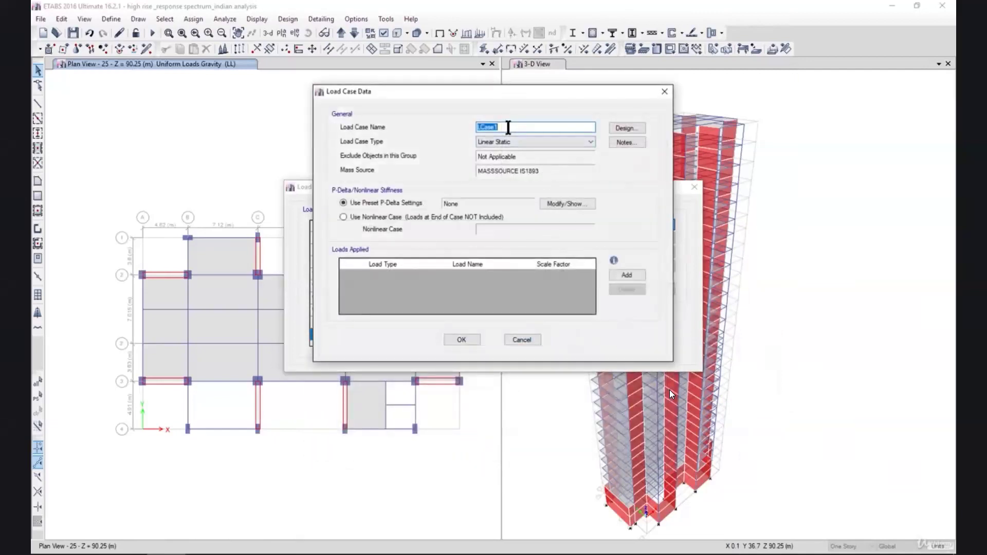
text(RSZ)
click(544, 141)
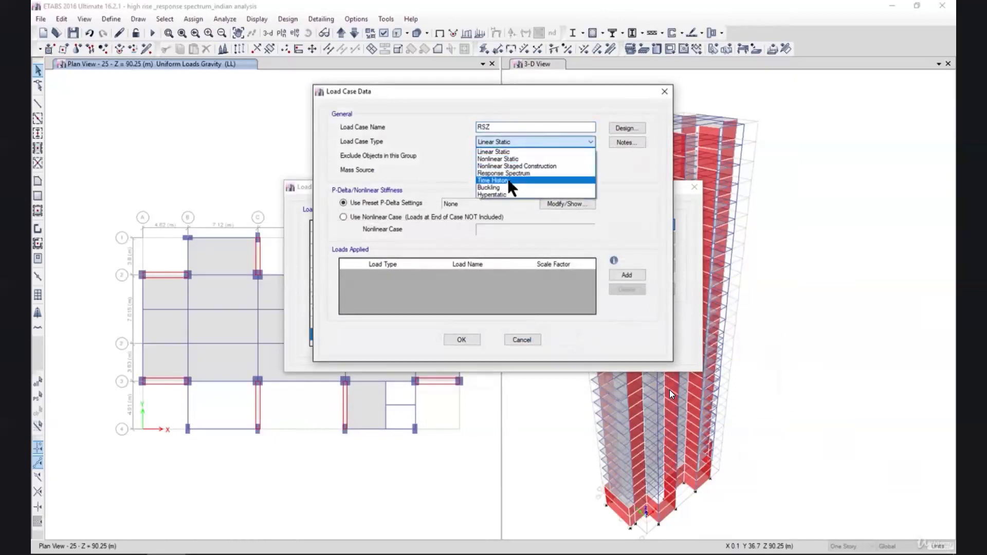
click(504, 173)
click(628, 217)
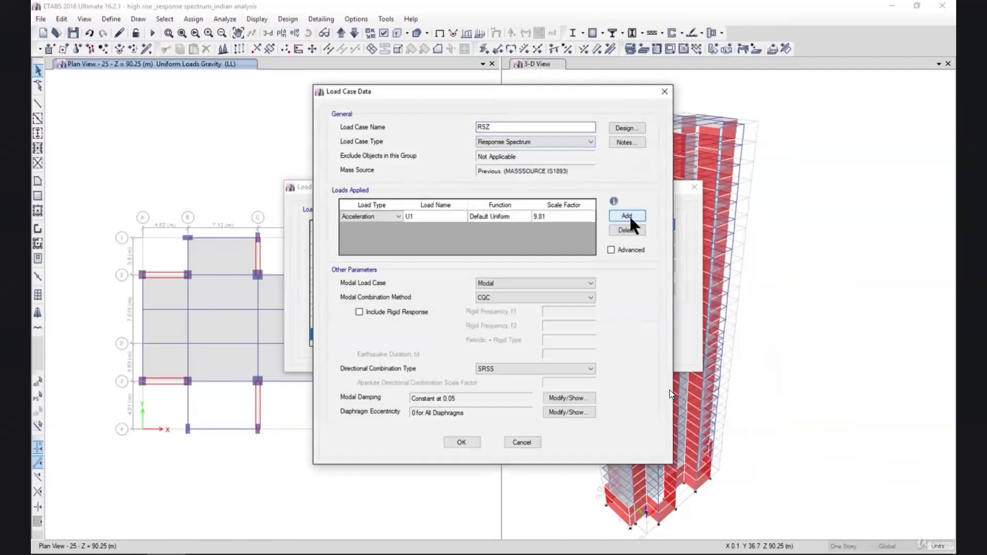
Apply the RSZ case's acceleration load in direction U3 with the IS1893 function.
click(444, 215)
click(455, 217)
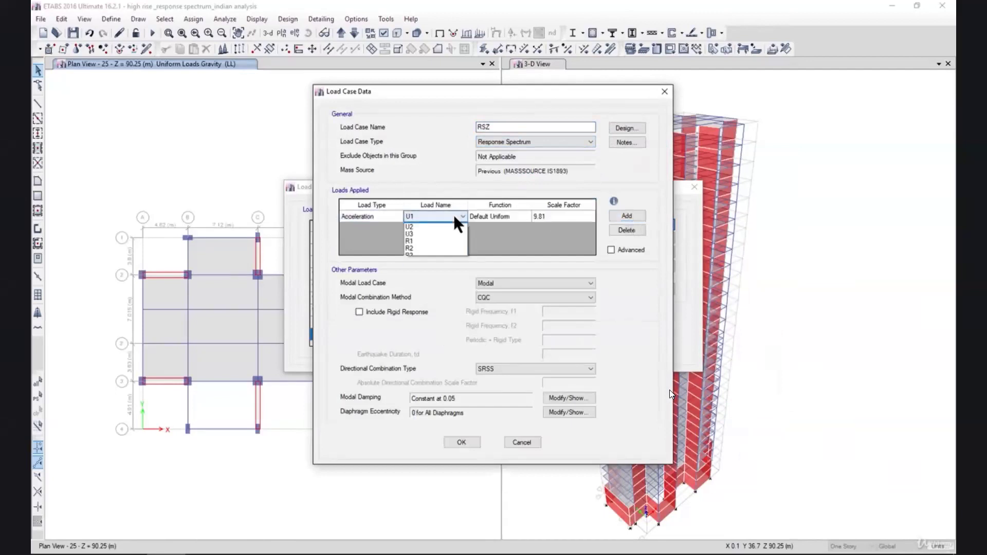
click(445, 234)
click(508, 218)
click(508, 218)
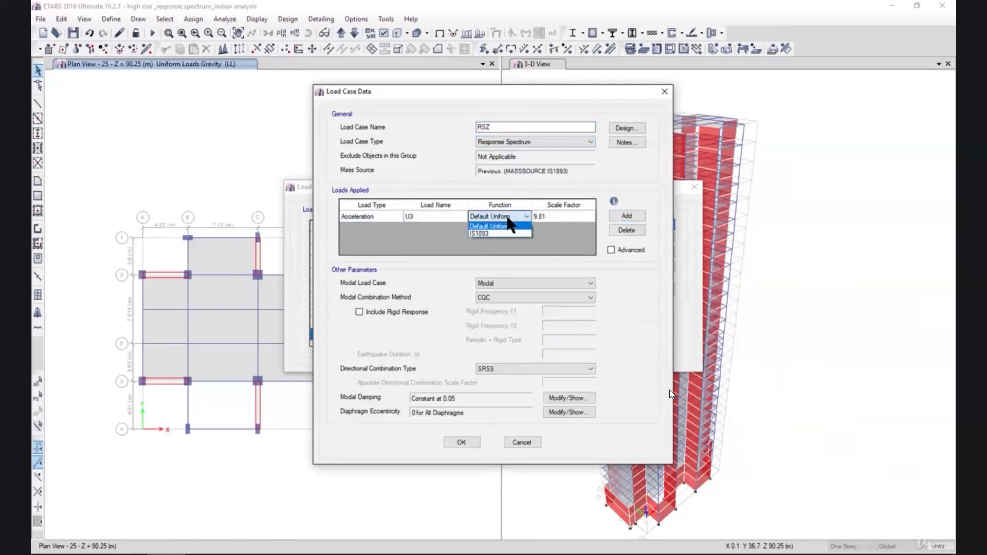
click(501, 234)
Calculate the RSZ scale factor in Calculator by multiplying 1.1772 by 2 and dividing by 3.
click(555, 218)
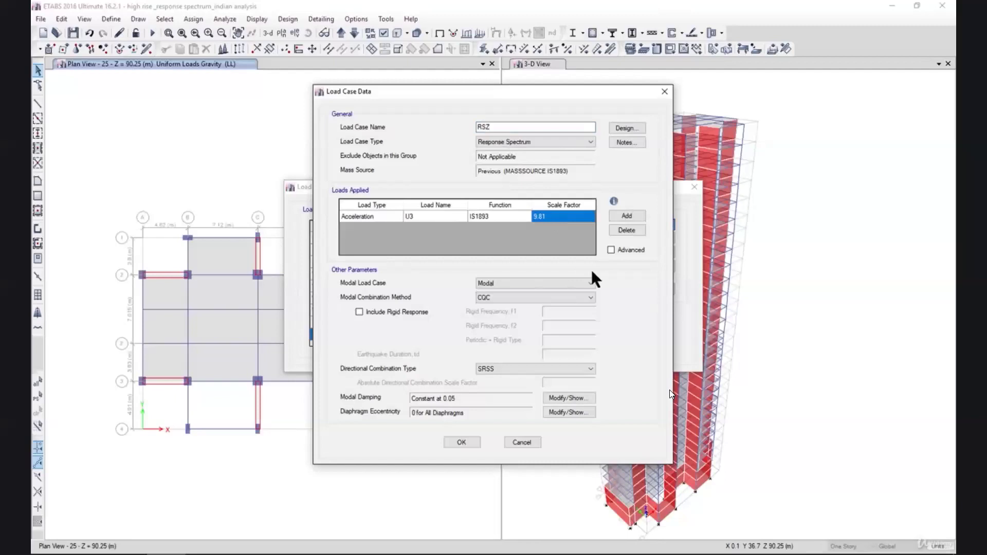
key(alt+Tab)
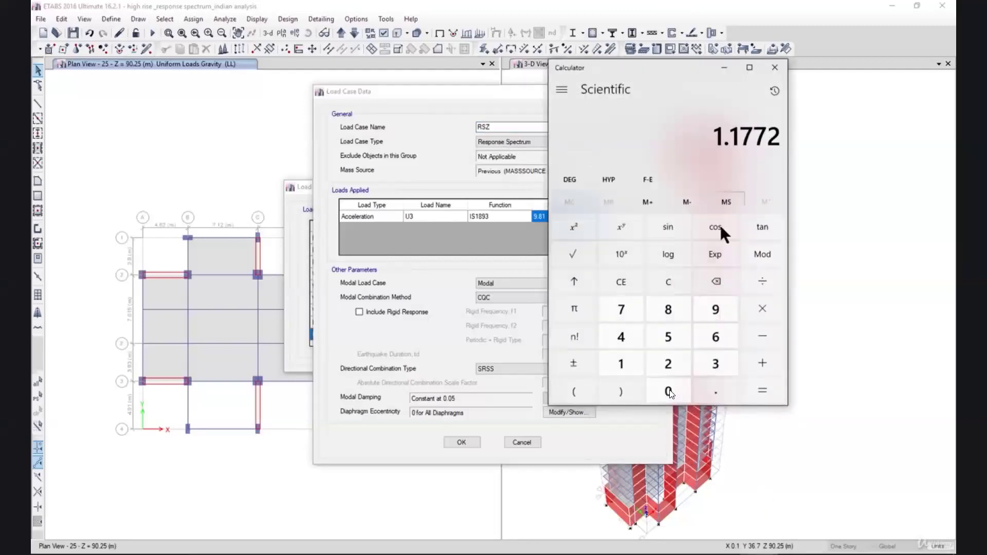
click(761, 311)
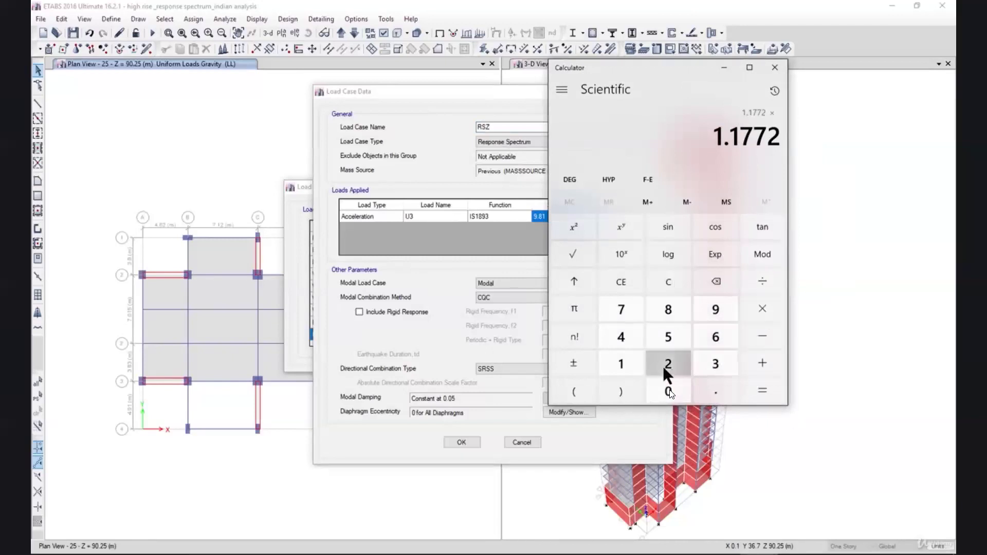
click(666, 367)
click(761, 391)
click(772, 280)
click(716, 366)
click(755, 391)
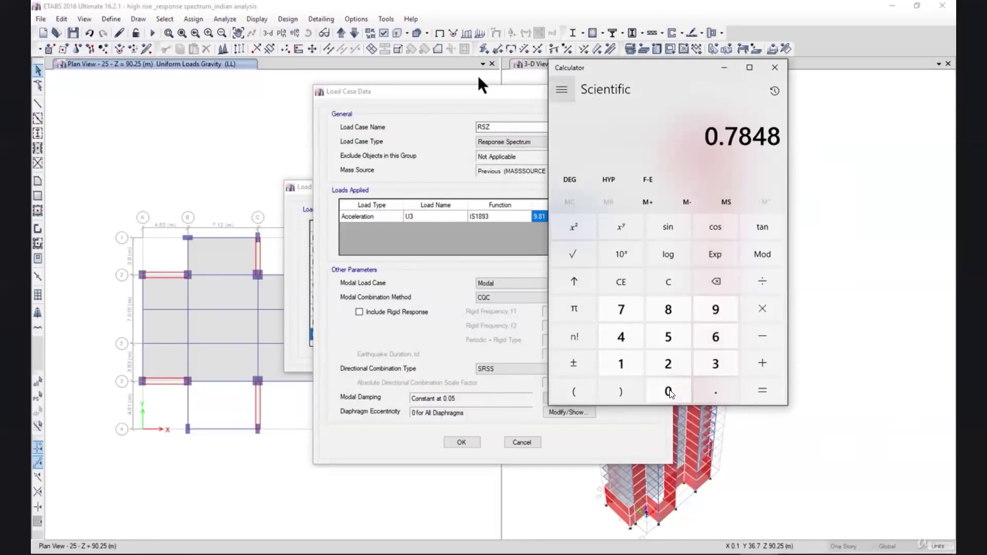
Set the scale factor of the RSZ case's U3 acceleration load to 0.78 and accept the load case.
click(484, 99)
click(554, 216)
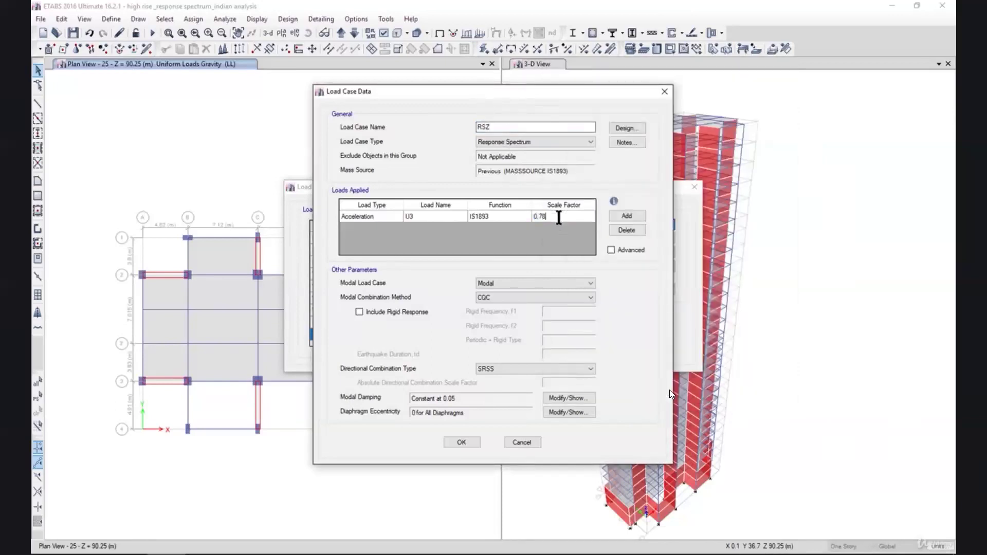
click(470, 442)
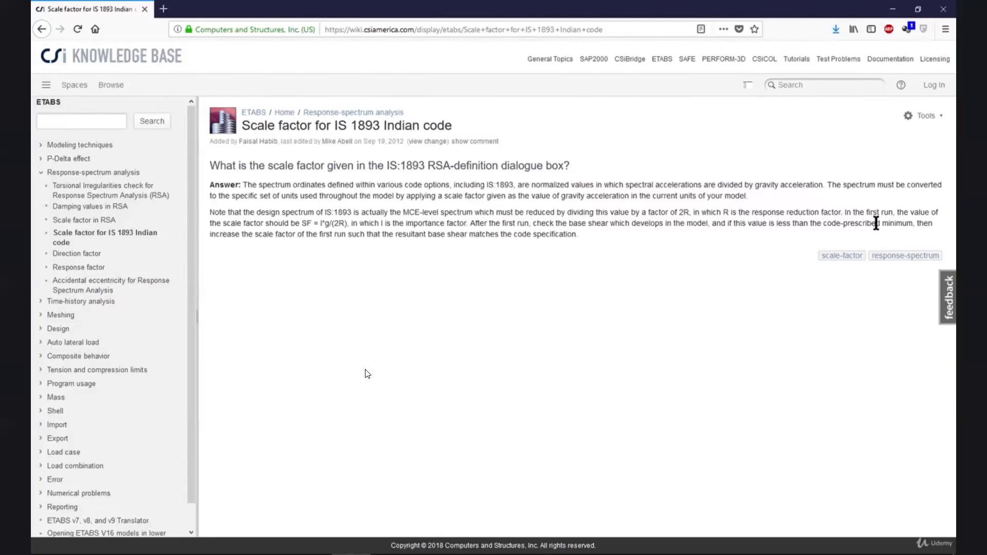
Highlight "code-prescribed minimum" in the IS 1893 scale factor article, and accept the RSX case and the load case list in ETABS.
drag(913, 225, 823, 224)
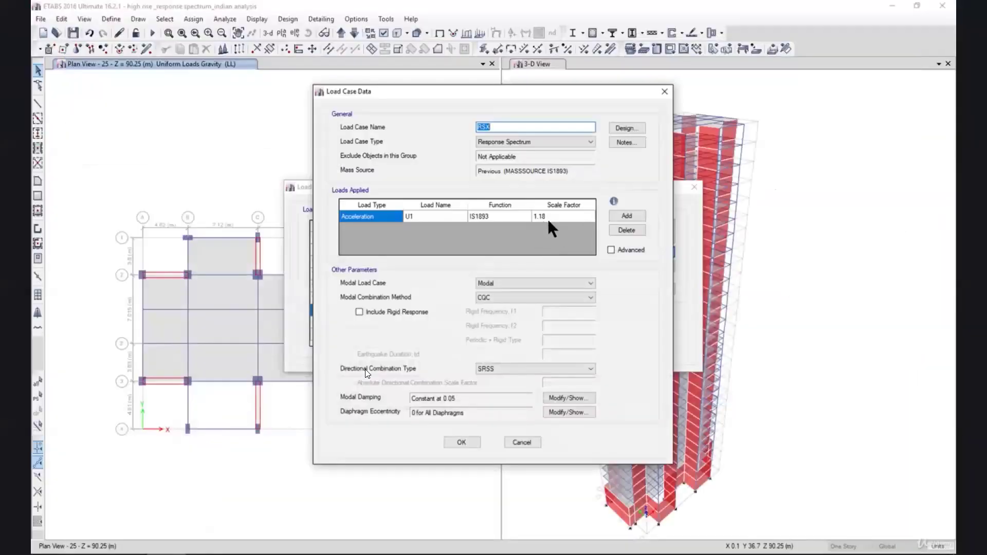
click(460, 442)
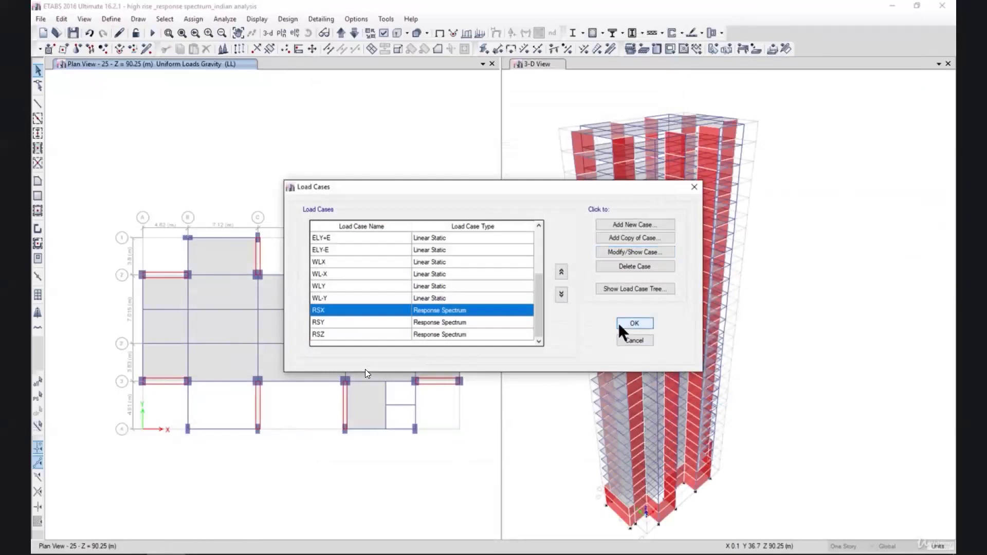
click(623, 326)
Switch to the Excel checklist and shade rows 85 to 87, the load pattern and response spectrum items, grey as done.
click(277, 553)
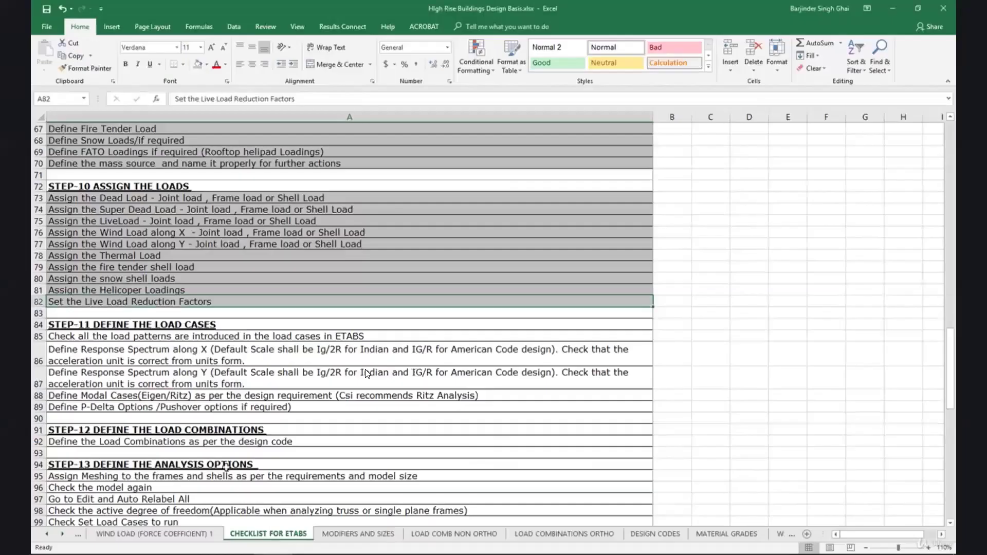
drag(183, 353, 231, 372)
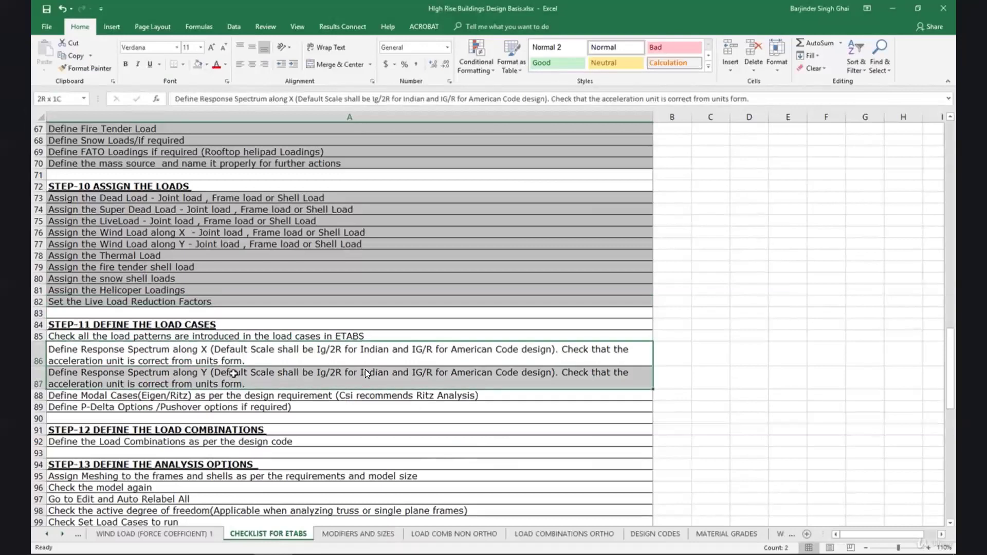
drag(233, 373, 270, 383)
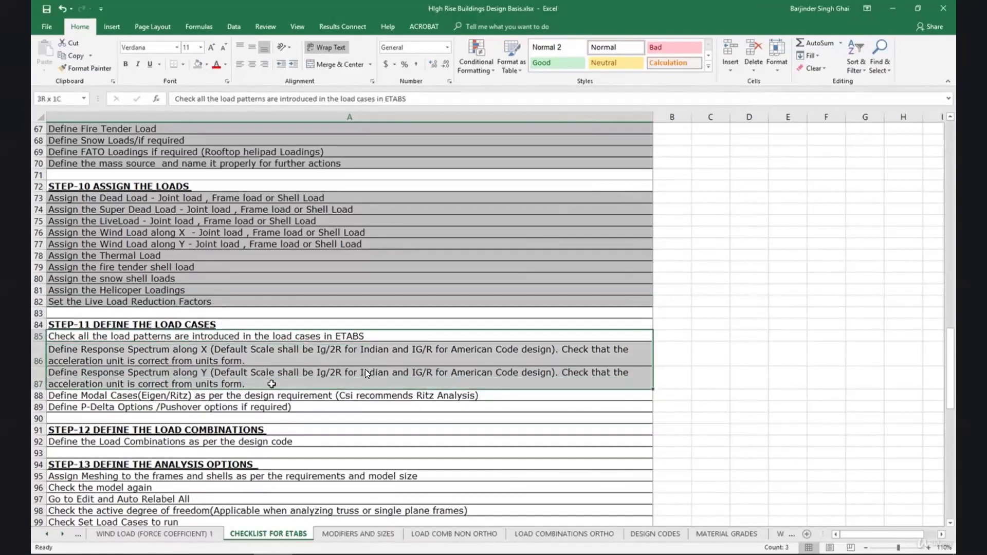
click(197, 65)
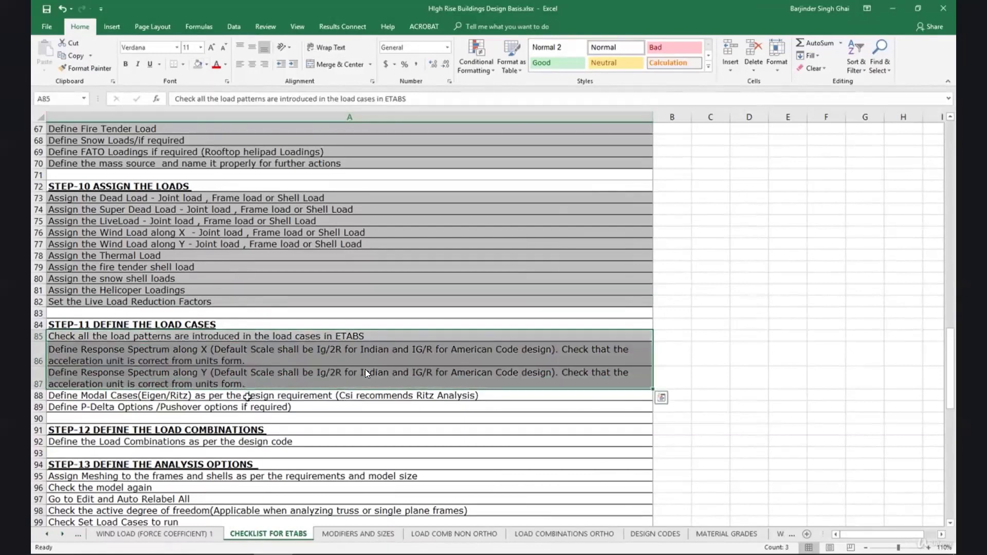
Select the modal case item in row 88 of the checklist, then in ETABS change the Modal case's subtype to Ritz.
click(211, 398)
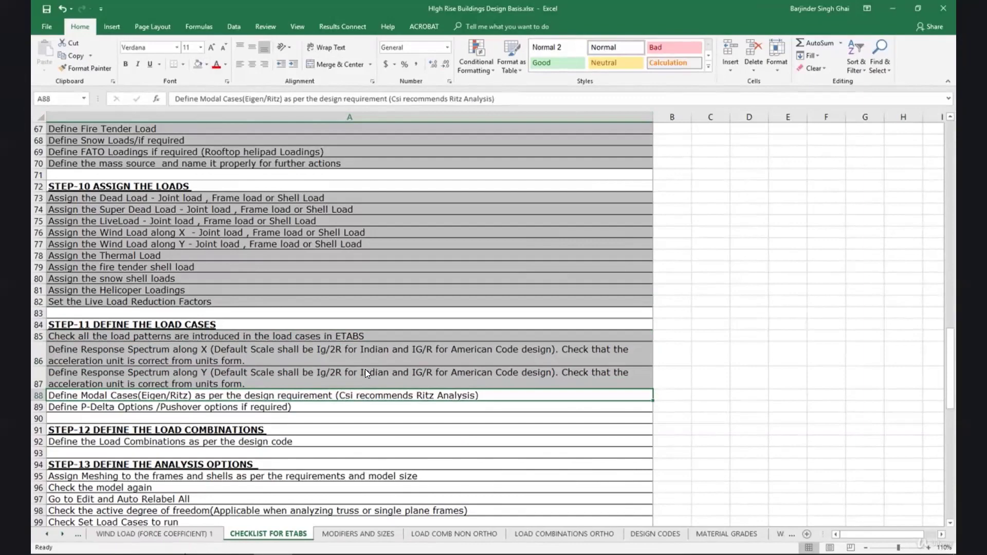
mouse_move(167, 553)
click(168, 523)
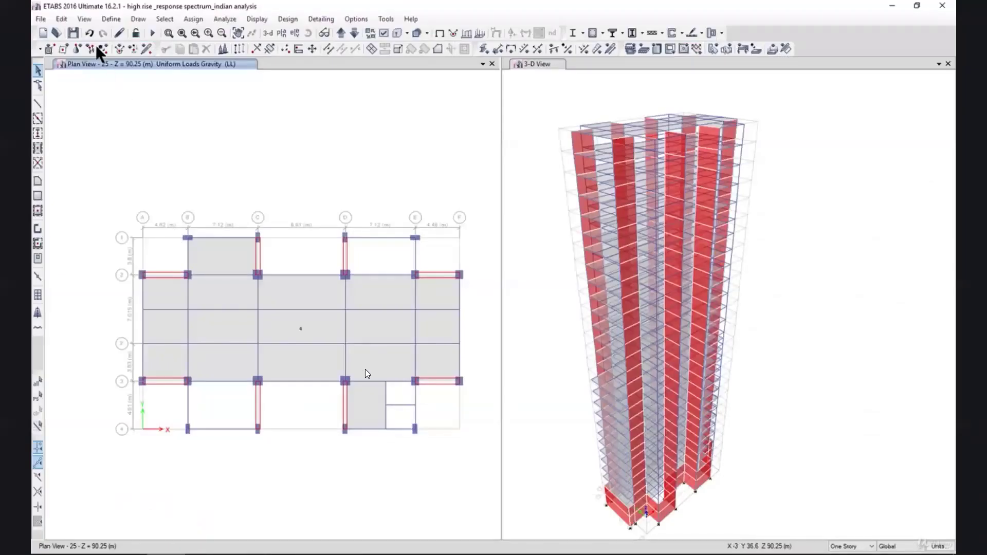
click(105, 19)
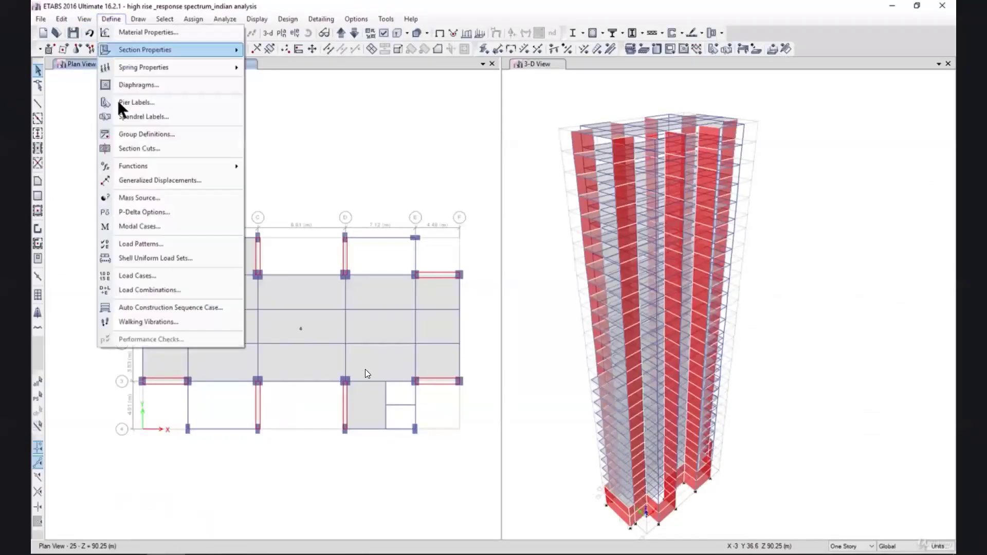
click(163, 226)
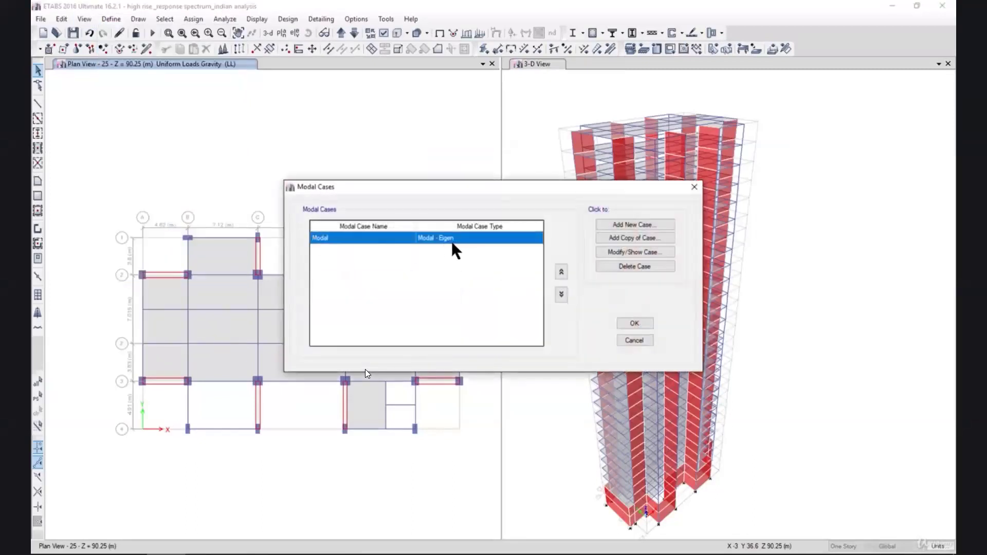
click(618, 250)
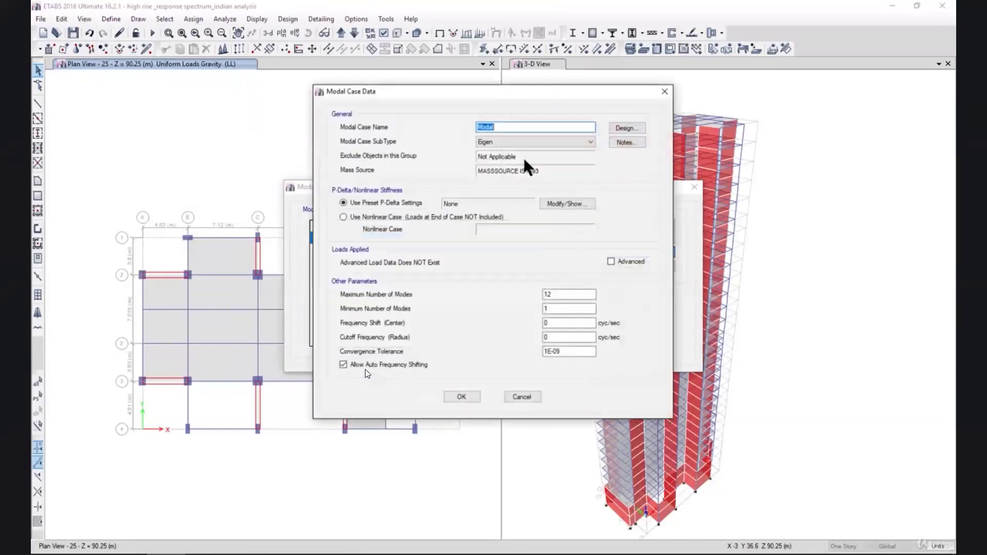
click(510, 141)
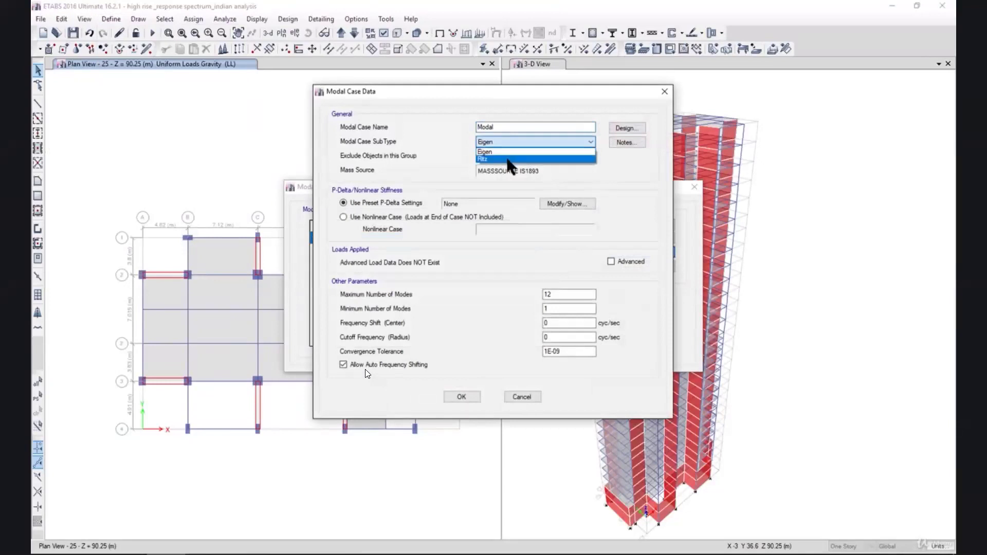
click(511, 159)
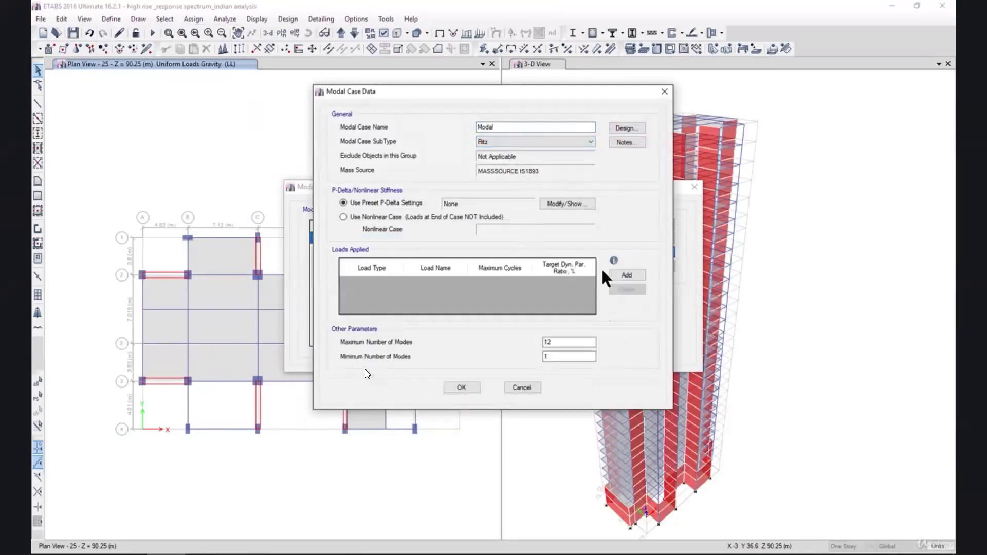
Add three applied load rows to the Ritz modal case and make the first one an Acceleration load in UX.
click(623, 273)
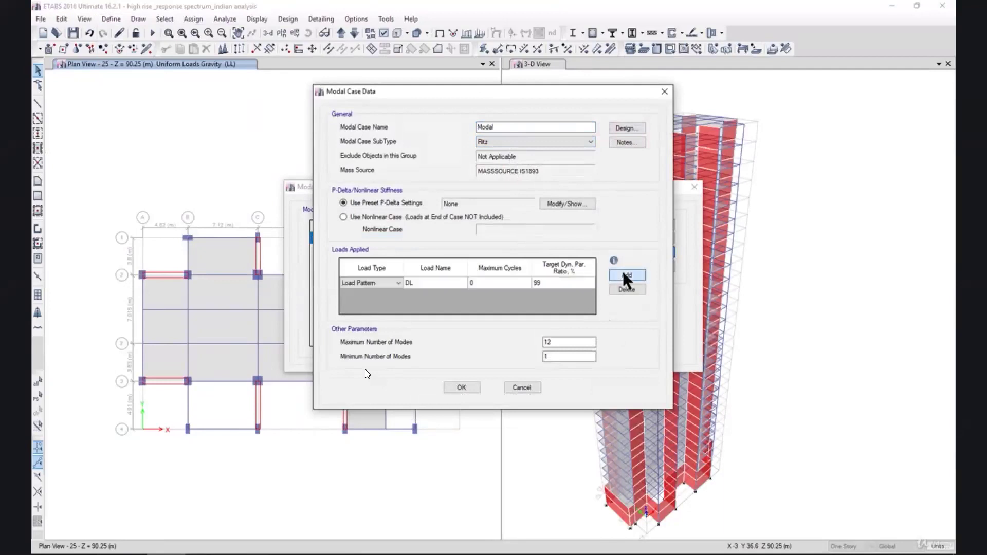
click(623, 274)
click(623, 274)
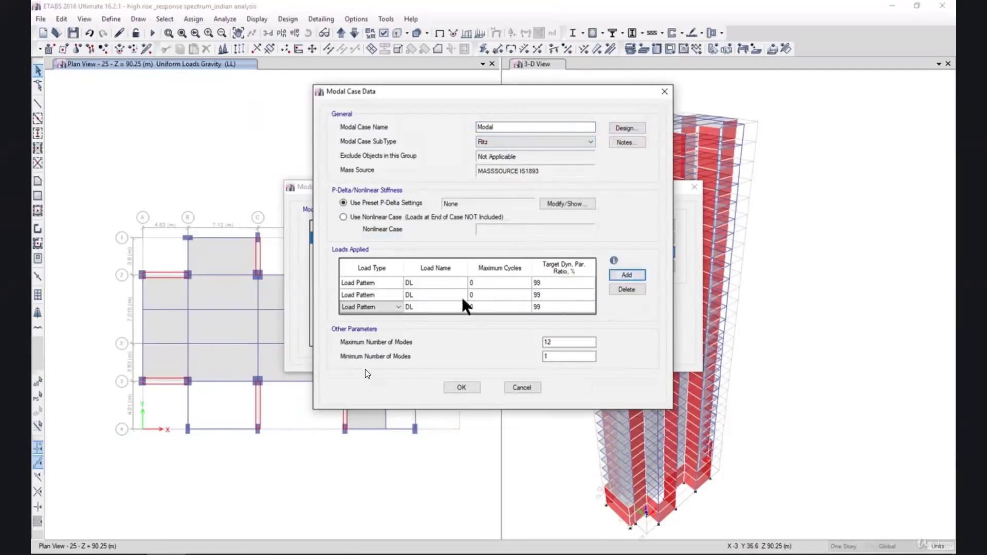
click(428, 283)
click(370, 284)
click(377, 284)
click(357, 299)
click(426, 282)
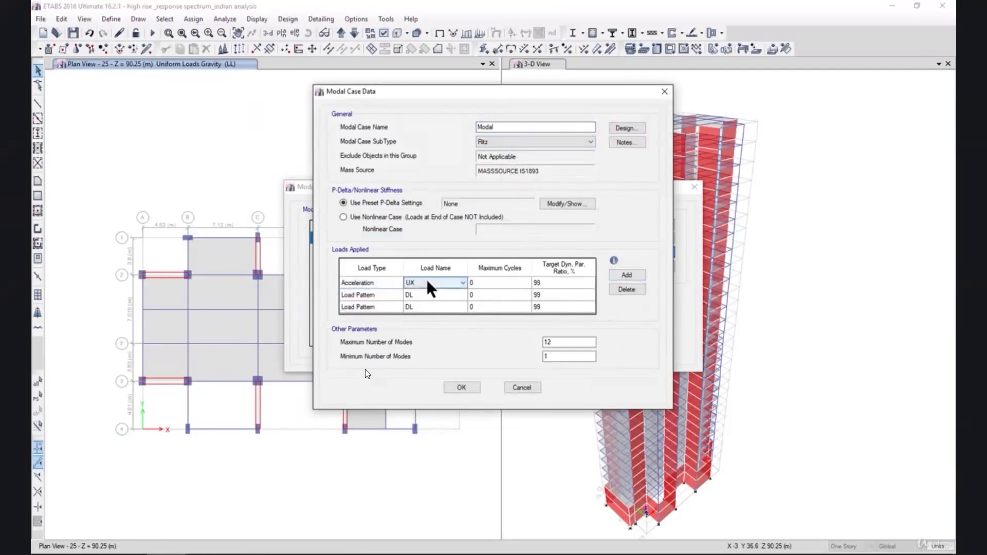
Change the second applied load of the modal case to Acceleration in the UY direction.
click(379, 296)
click(378, 294)
click(368, 312)
click(424, 292)
click(424, 292)
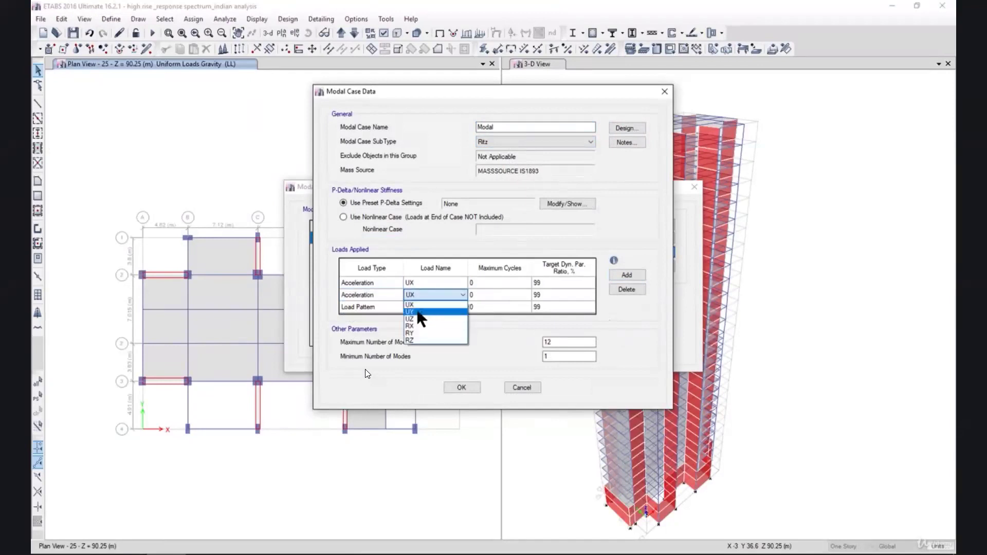
click(424, 311)
Change the third applied load of the modal case to Acceleration in the UZ direction.
click(383, 304)
click(383, 305)
click(375, 319)
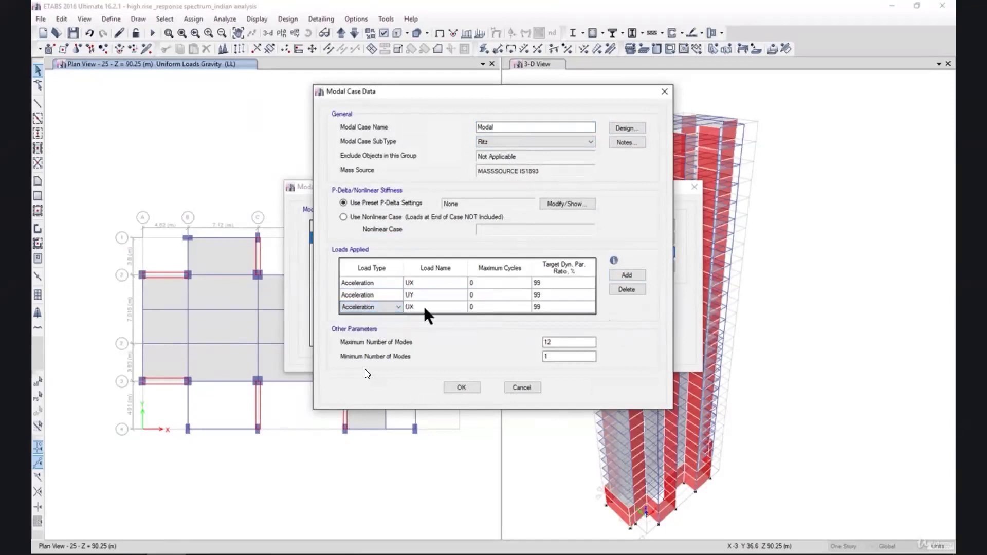
click(425, 305)
click(424, 305)
click(434, 331)
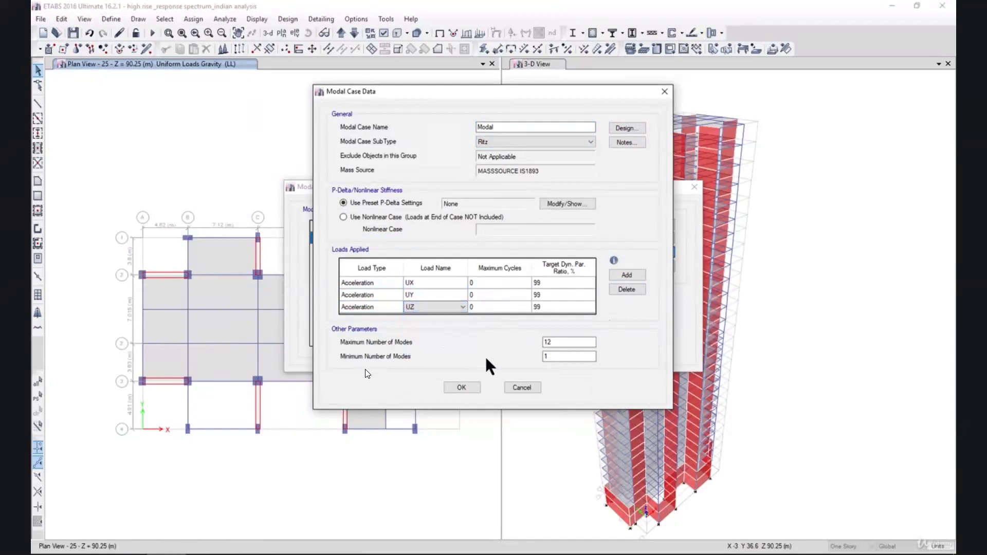
Set the modal case's maximum number of modes to 80 and accept the case and the modal case list.
double_click(548, 342)
text(78)
key(BackSpace)
key(BackSpace)
text(80)
click(463, 387)
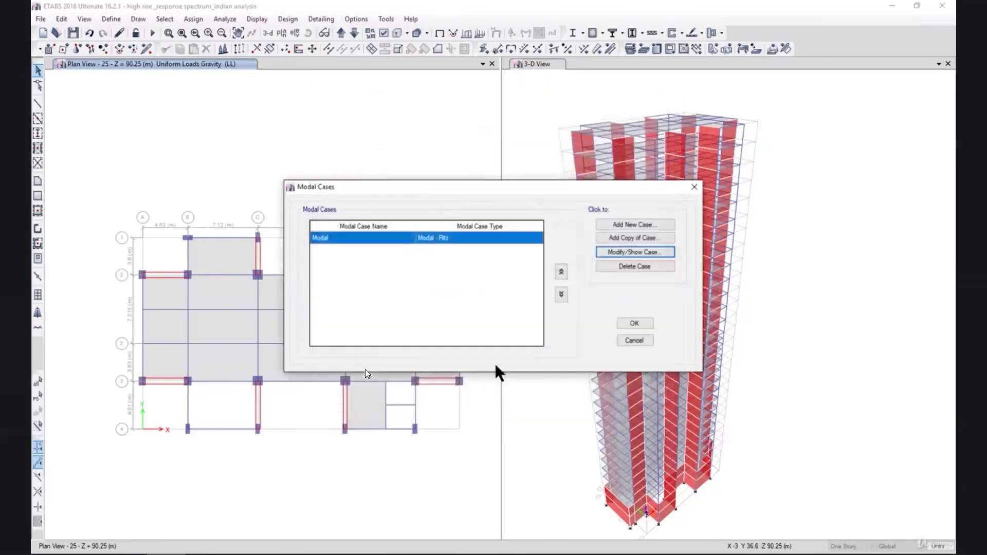
click(627, 324)
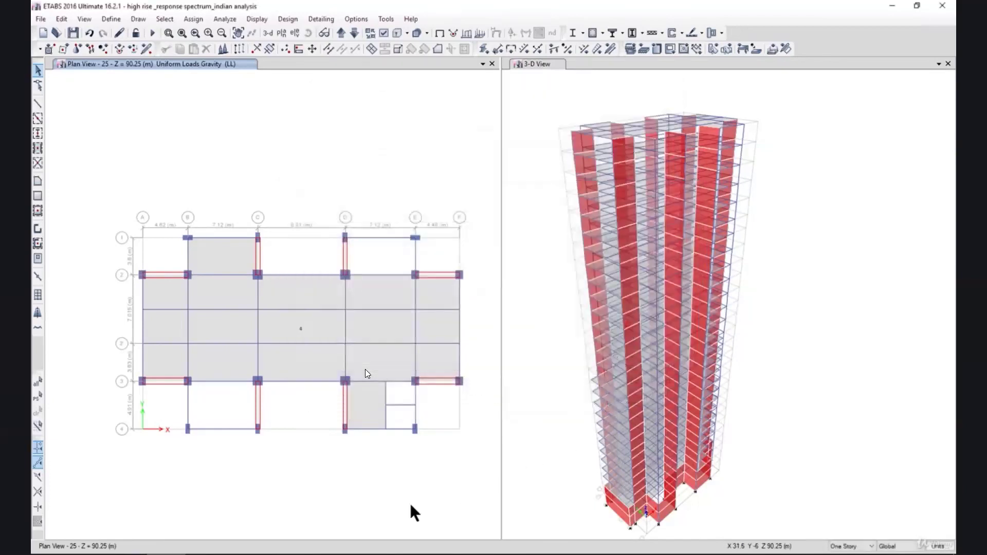
Consult the P-Delta item in the Excel checklist, and set the preset P-Delta method in ETABS to Iterative - Based on Loads.
key(alt+Tab)
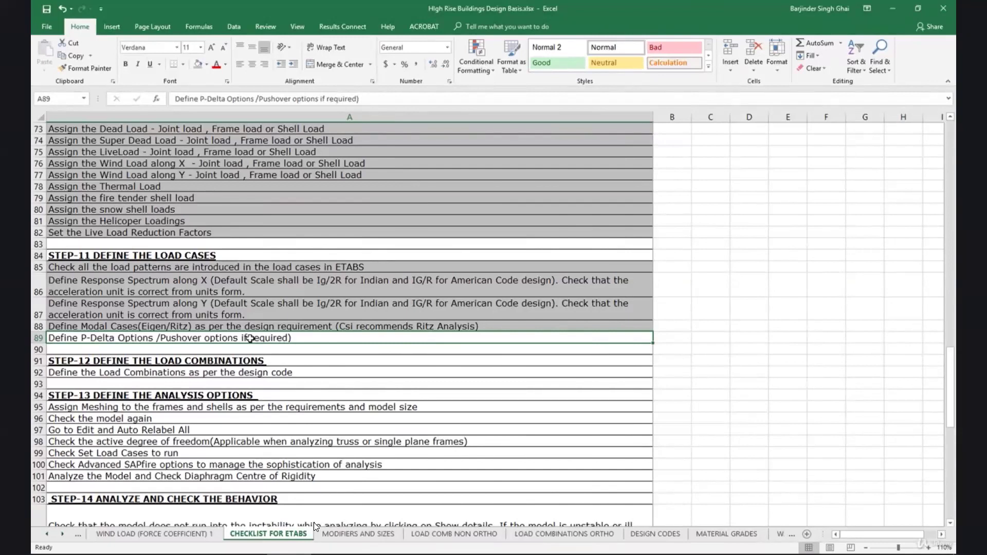
click(893, 8)
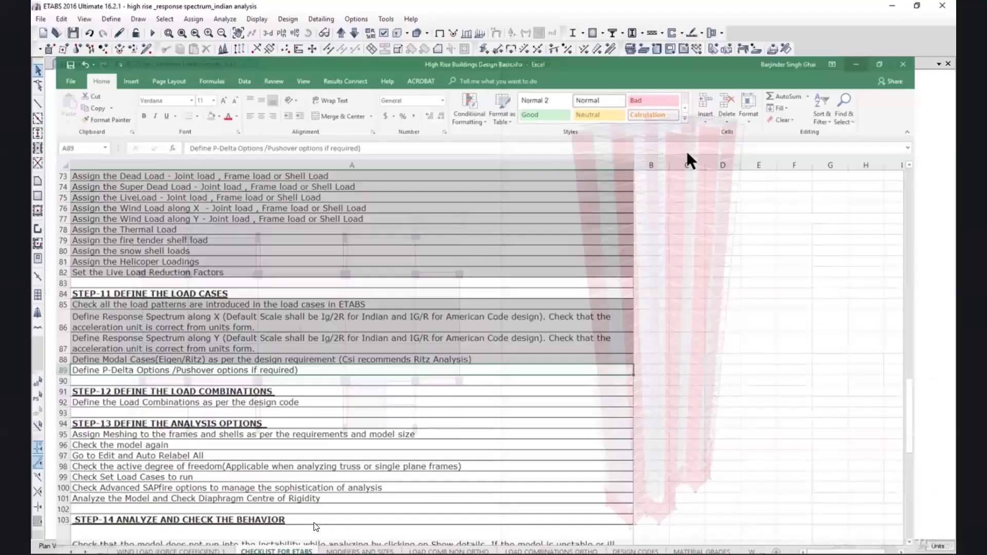
click(109, 18)
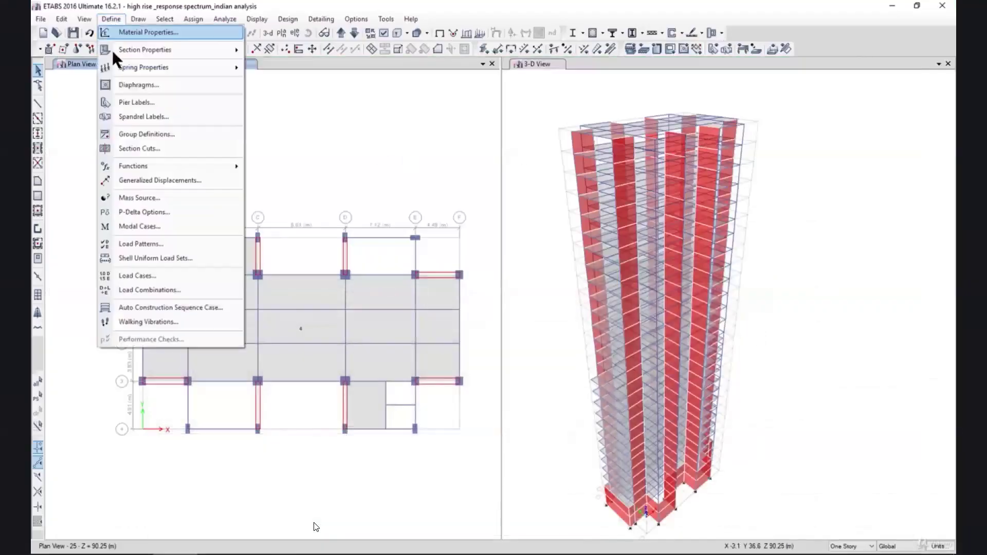
click(166, 213)
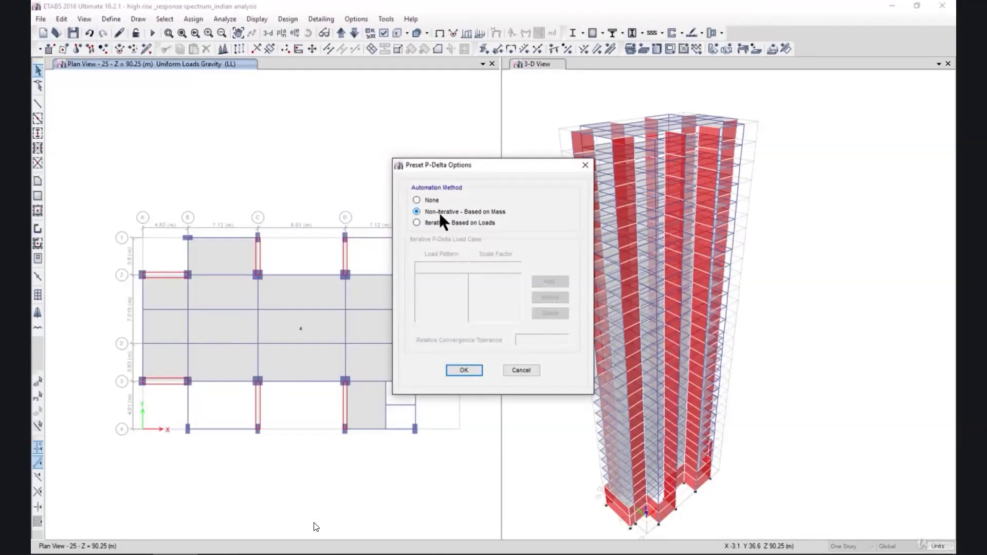
click(441, 222)
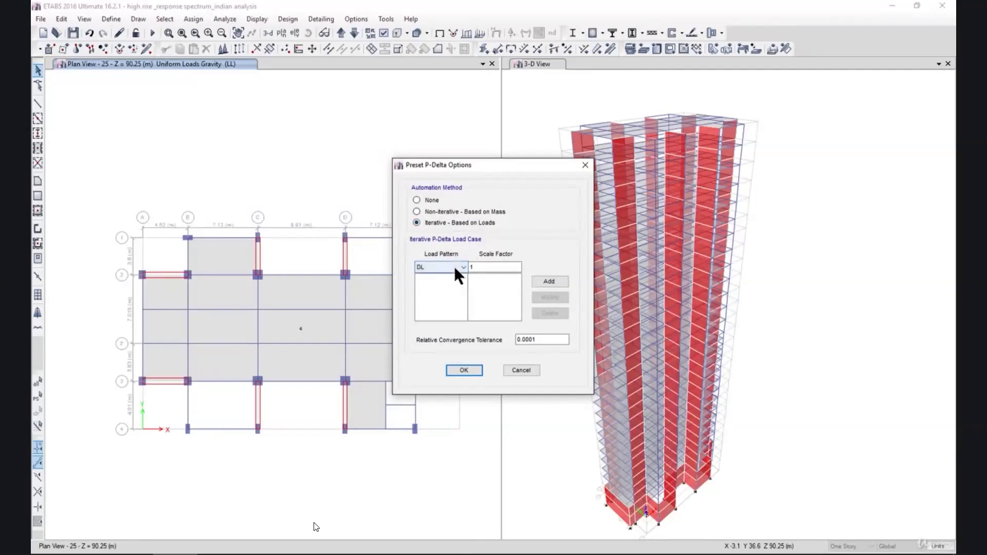
Add the DL and SIDL load patterns to the iterative P-Delta load case, each with a scale factor of 1.
click(547, 281)
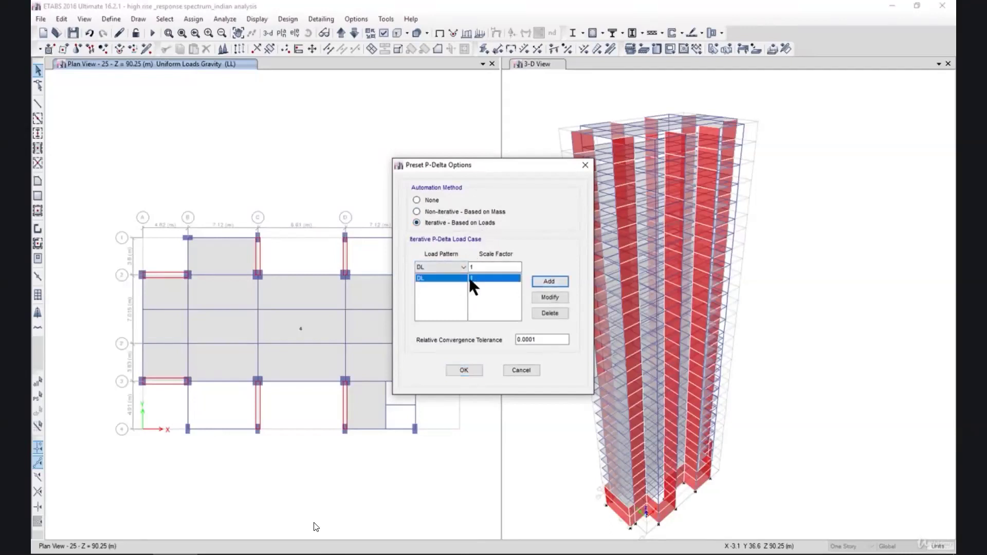
click(453, 268)
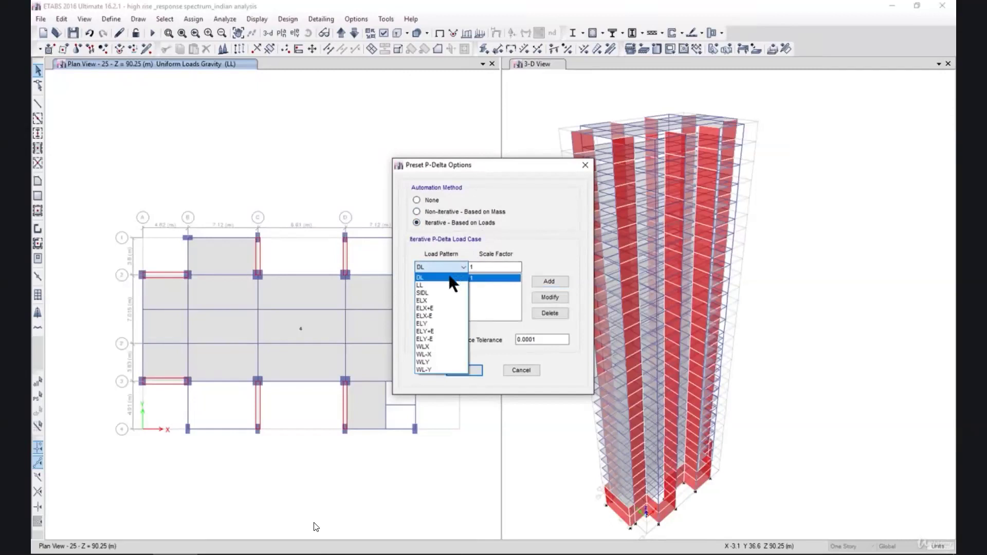
click(446, 289)
click(548, 282)
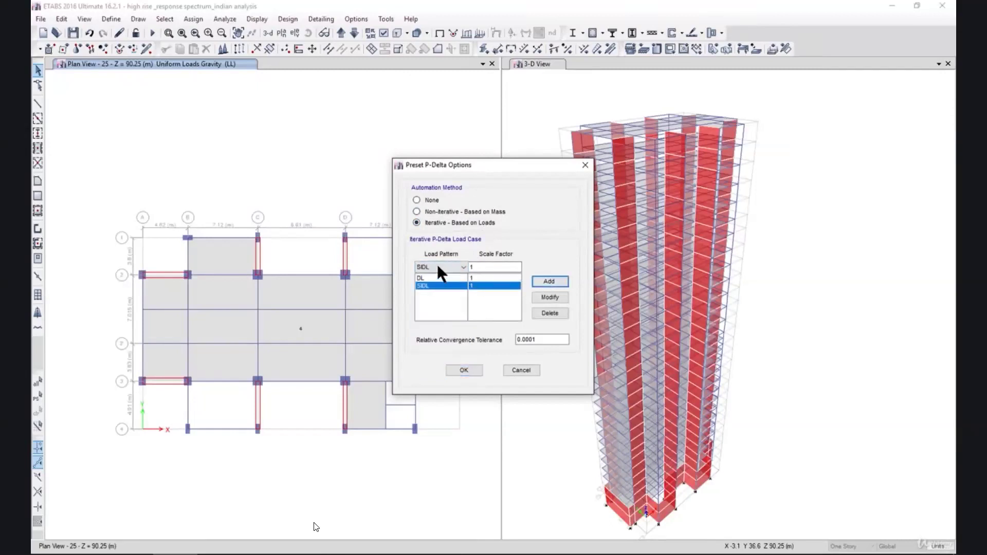
Add the LL load pattern to the P-Delta load case with a scale factor of 0.5 and accept the options.
click(438, 266)
click(436, 286)
key(Tab)
text(0.5)
click(550, 281)
click(473, 369)
Check the preset P-Delta setting in the Live and SIDL load cases.
click(102, 18)
click(146, 271)
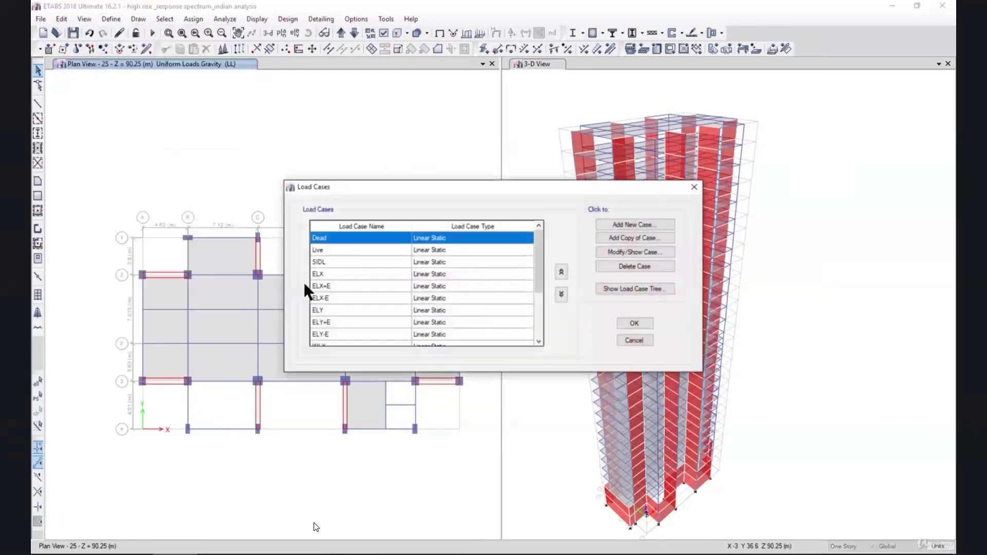
click(348, 261)
click(438, 251)
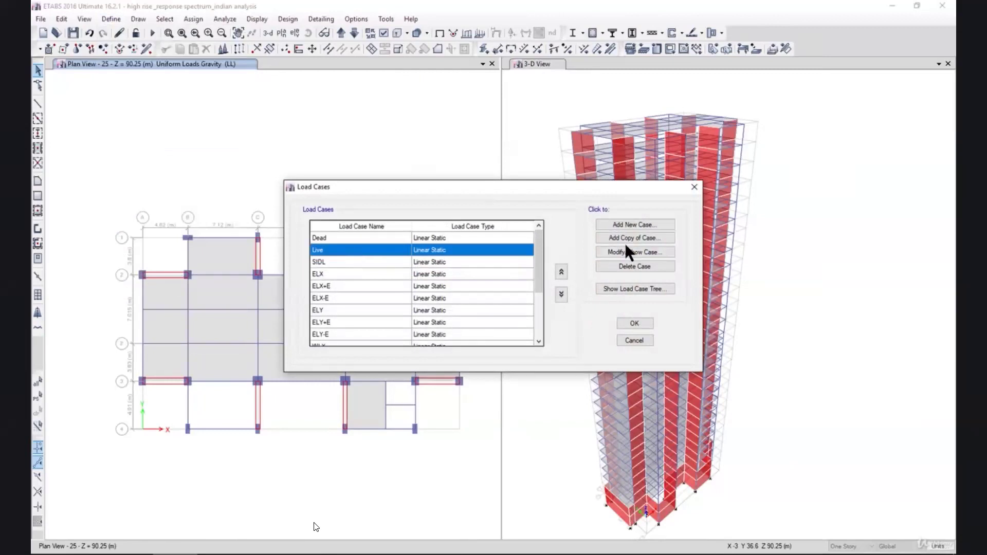
click(644, 252)
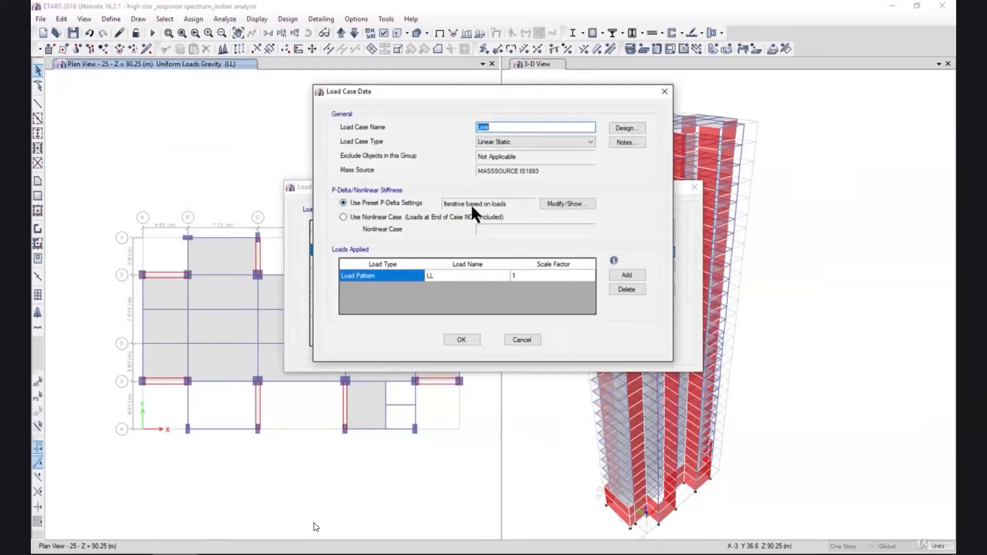
click(461, 340)
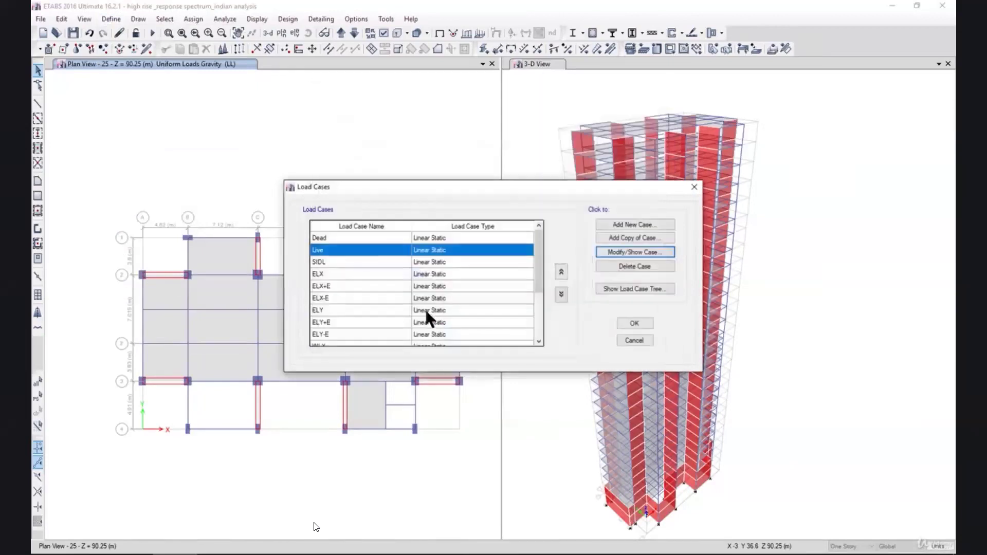
click(353, 263)
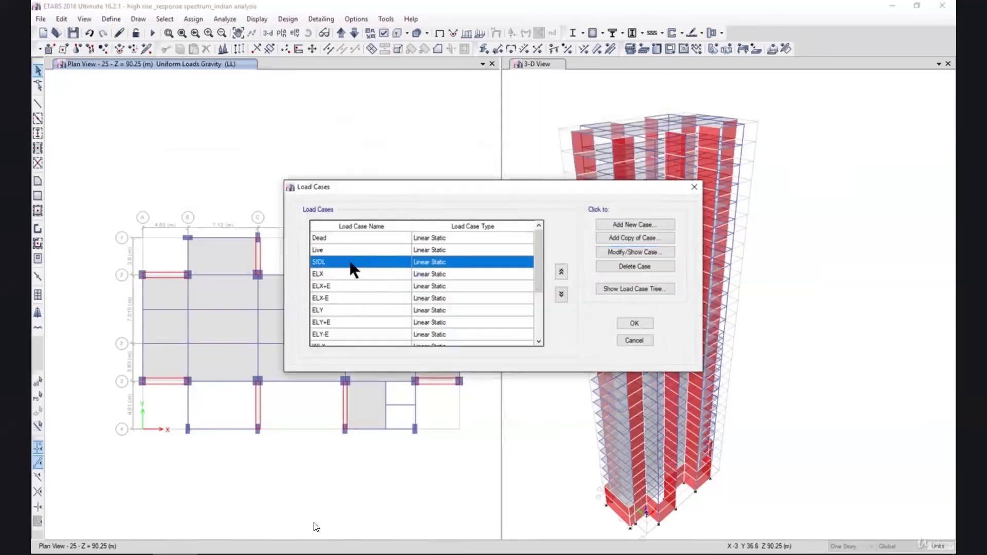
click(614, 251)
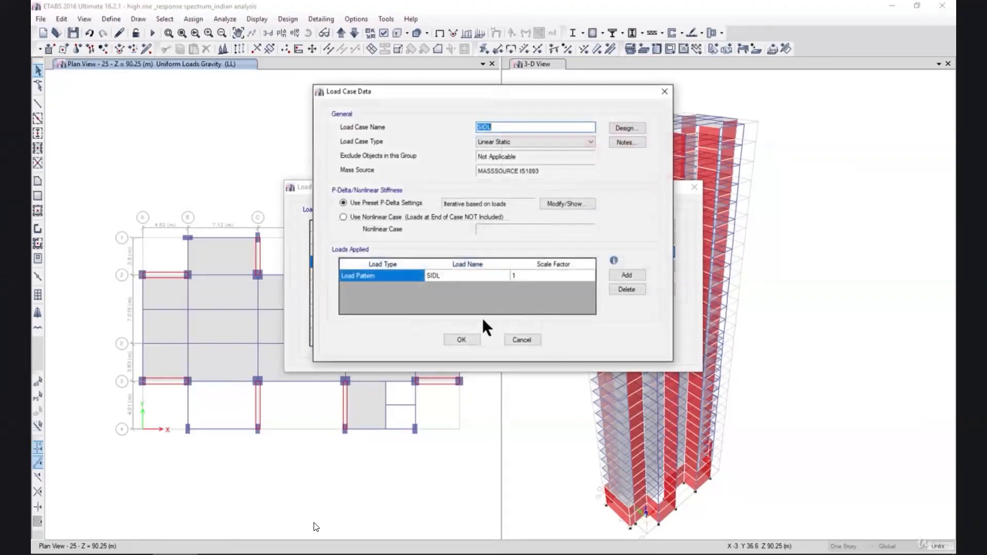
click(467, 340)
Check the preset P-Delta setting in the ELX-E and WL-X load cases.
click(340, 298)
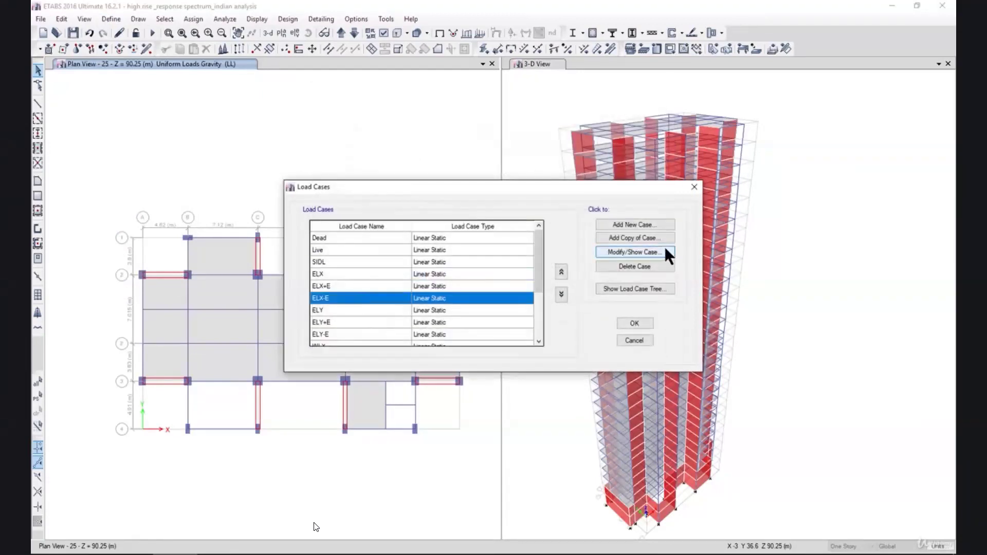
click(676, 254)
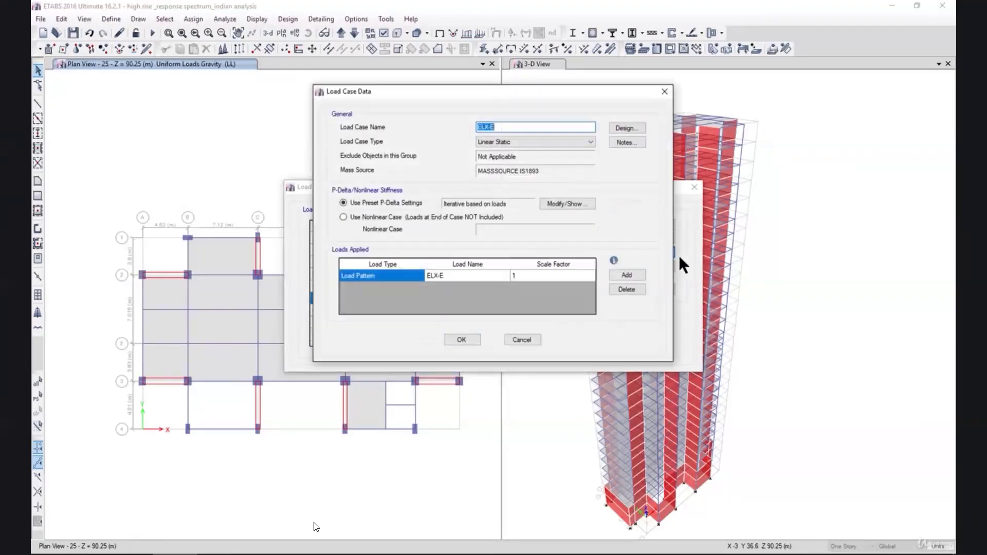
click(467, 338)
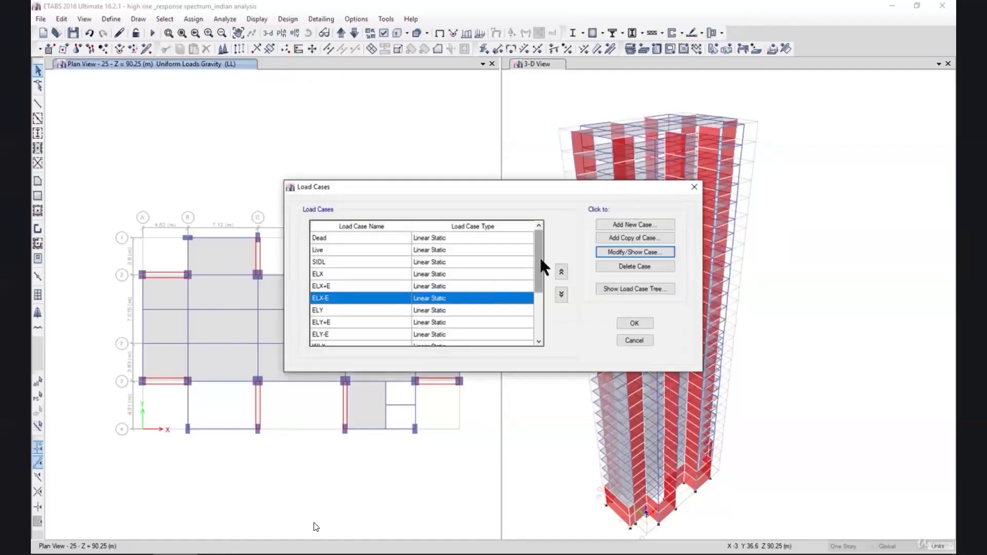
drag(539, 256, 540, 304)
click(380, 275)
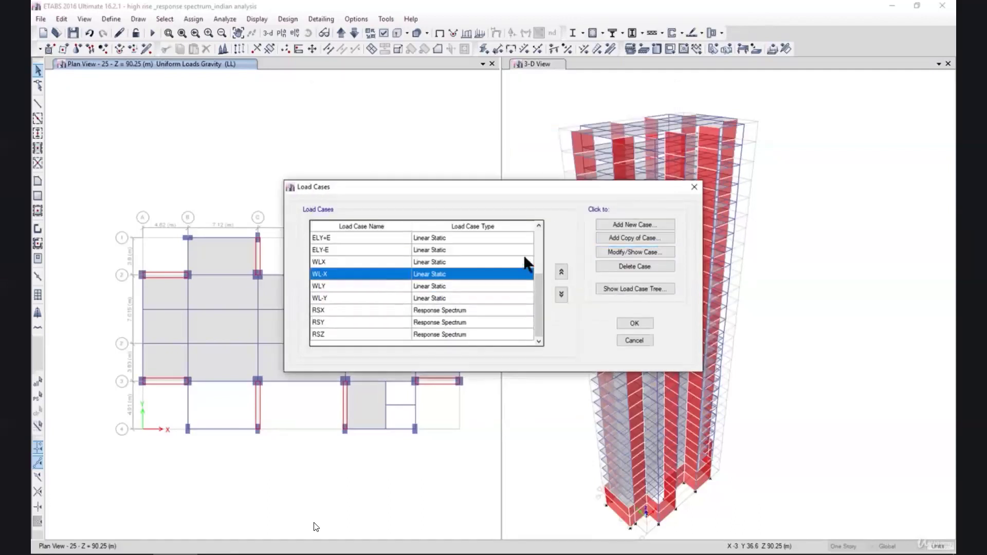
click(635, 252)
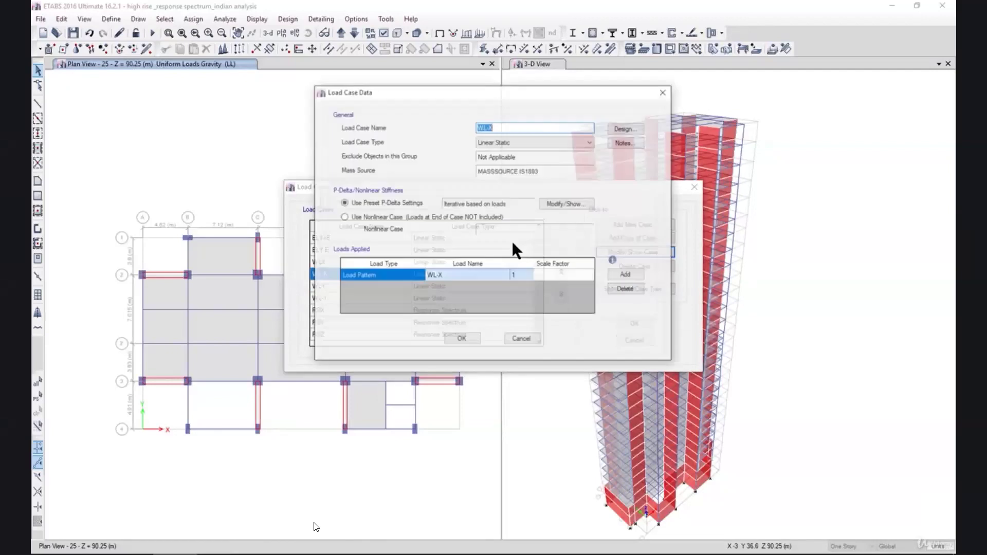
Review the automation method and load pattern factors in the preset P-Delta options, then close them.
click(111, 19)
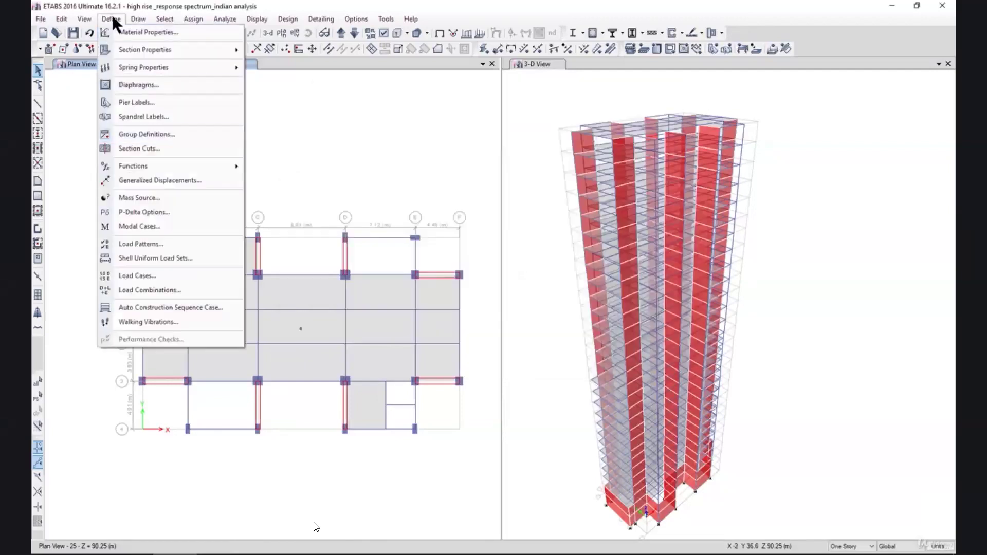
click(154, 212)
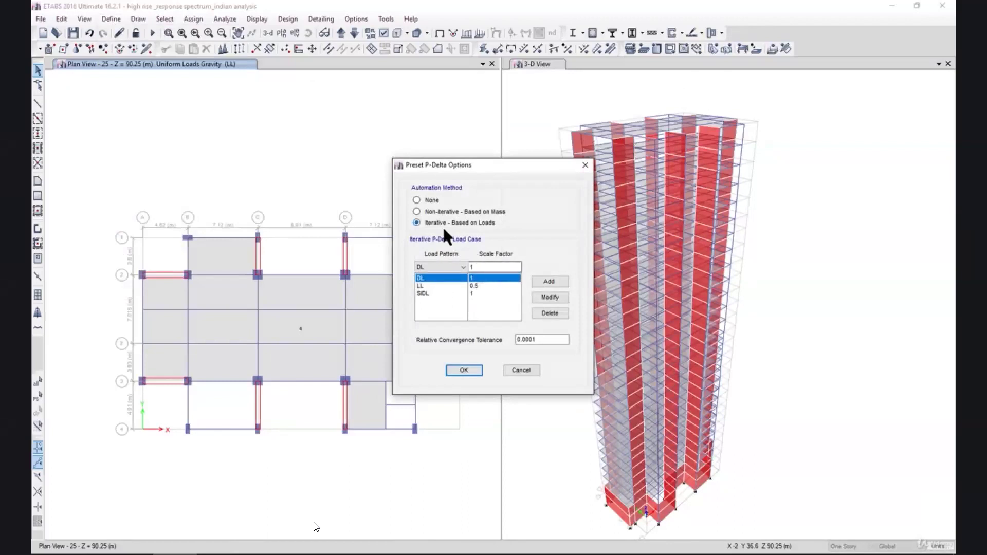
click(463, 370)
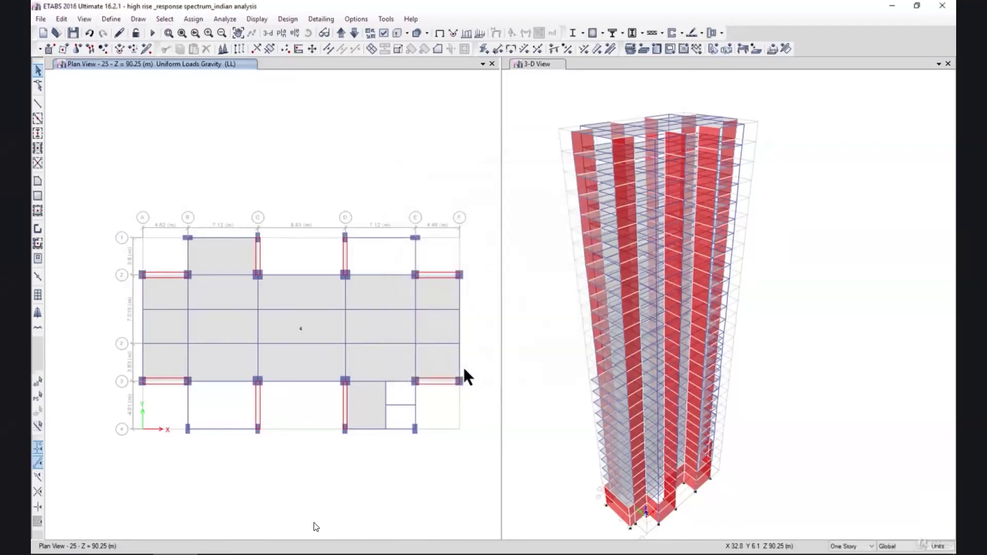